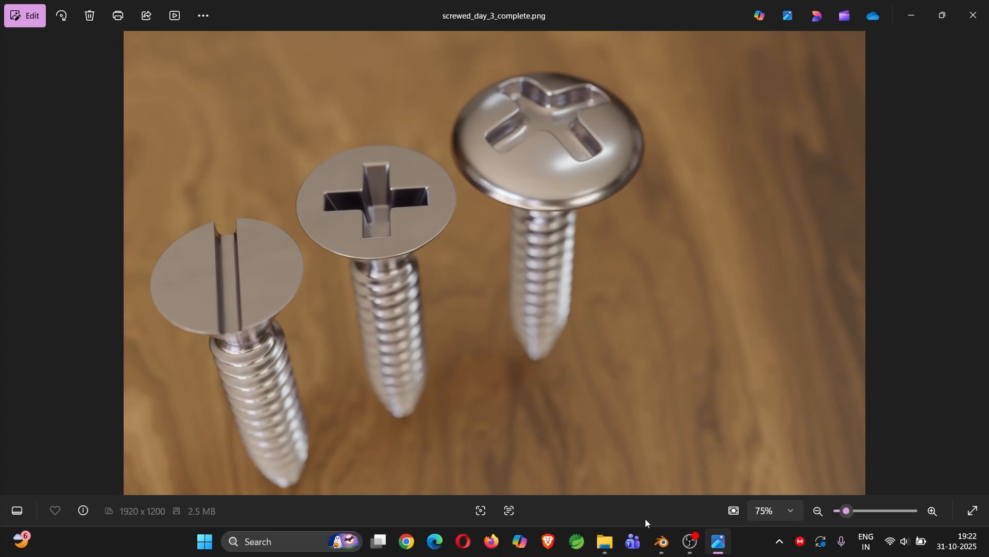
# Switch to the Blender window and leave local view of the slotted screw to bring back the whole scene.
pyautogui.moveTo(662, 538)
pyautogui.click(605, 459)
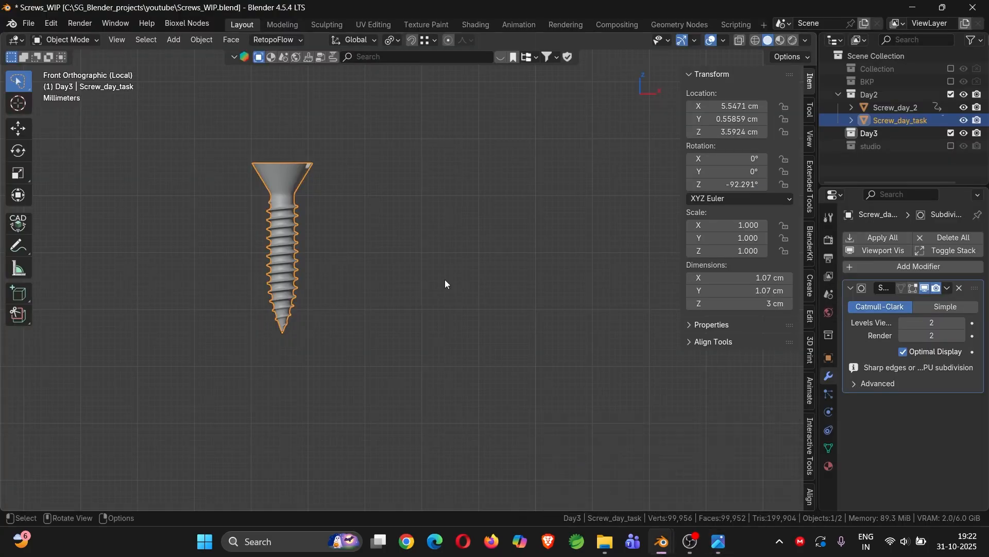
pyautogui.moveTo(279, 186)
pyautogui.mouseDown(button='middle')
pyautogui.moveTo(280, 209)
pyautogui.moveTo(283, 172)
pyautogui.moveTo(325, 185)
pyautogui.moveTo(287, 201)
pyautogui.mouseUp(button='middle')
pyautogui.scroll(4, 284, 178)
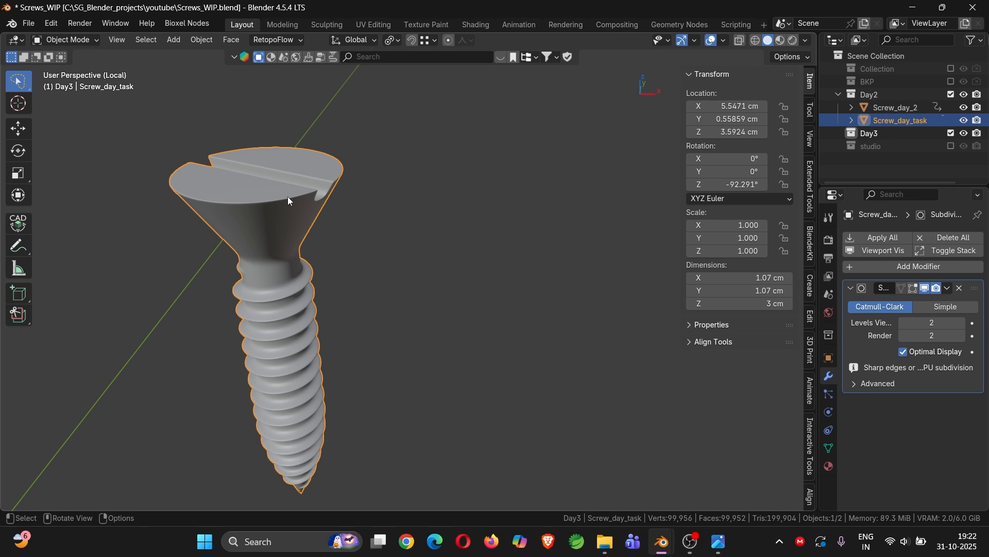
pyautogui.press('KP_Divide')
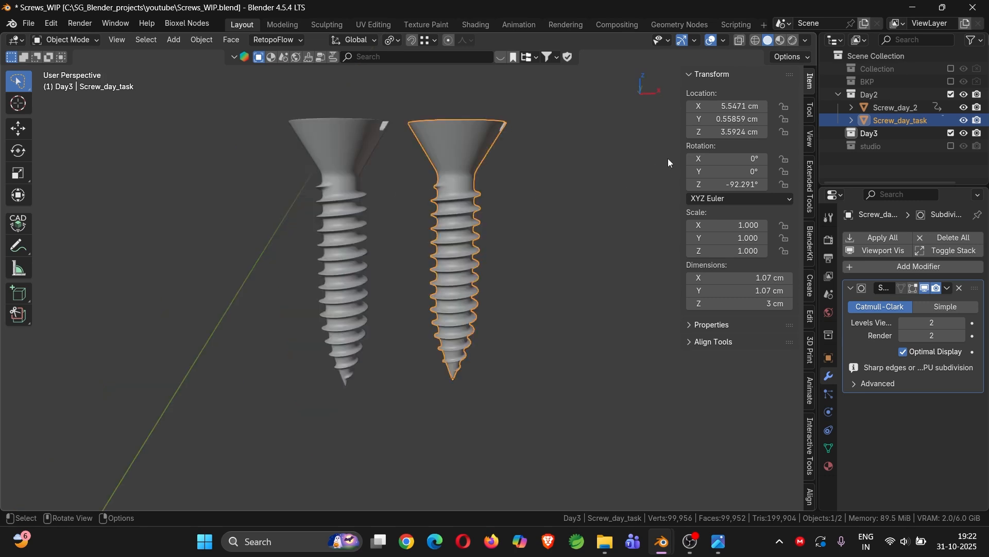
# Turn on the Screencast Keys display in the viewport.
pyautogui.scroll(-10, 811, 135)
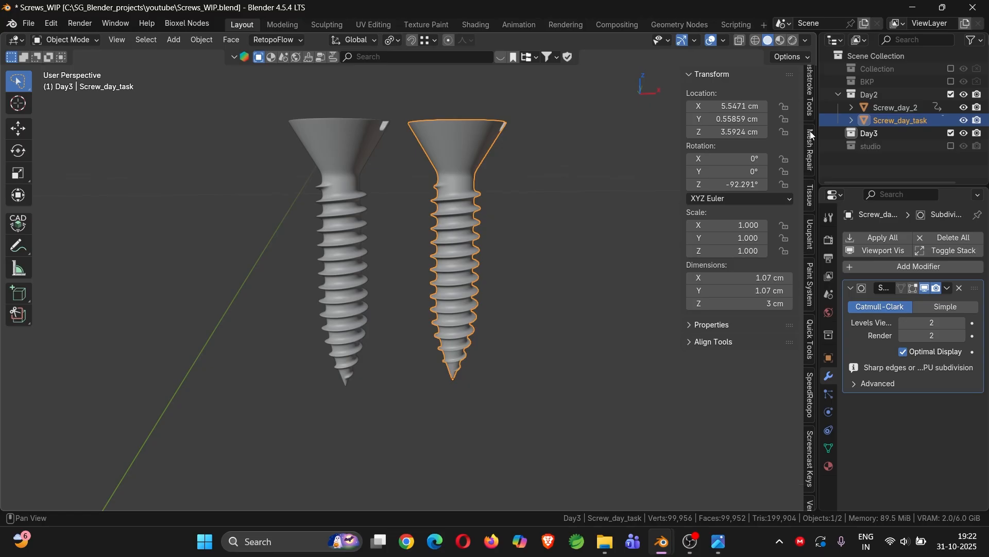
pyautogui.scroll(-4, 811, 135)
pyautogui.click(811, 305)
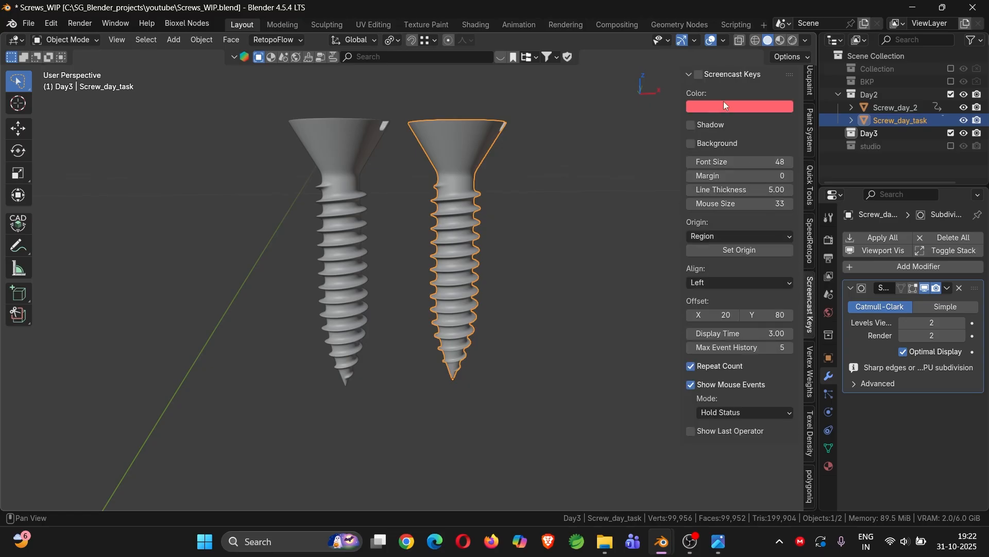
pyautogui.click(696, 77)
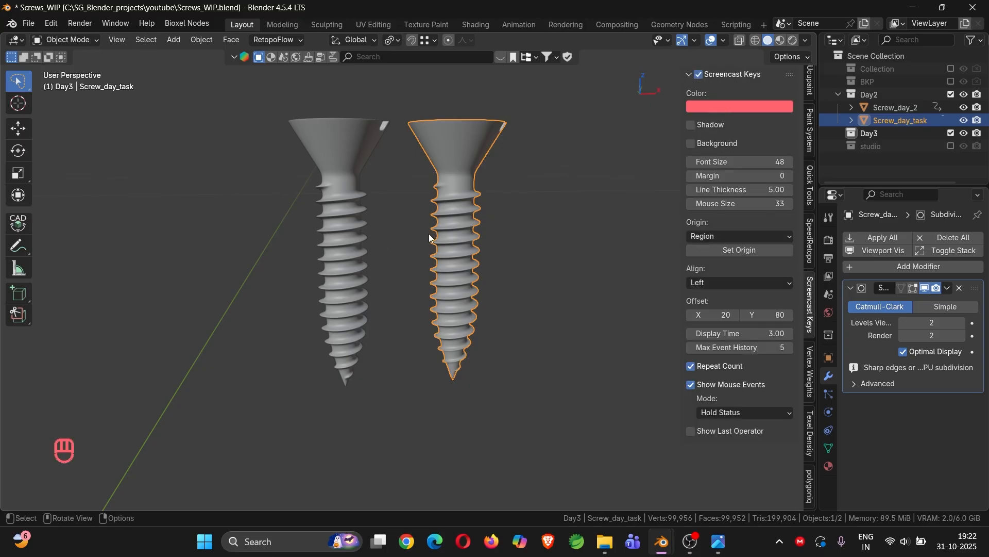
# Compare where the threads start below the heads of Screw_day_2 and Screw_day_task.
pyautogui.click(415, 238)
pyautogui.click(357, 233)
pyautogui.moveTo(357, 233)
pyautogui.mouseDown(button='middle')
pyautogui.moveTo(342, 207)
pyautogui.moveTo(345, 231)
pyautogui.mouseUp(button='middle')
pyautogui.moveTo(451, 219); pyautogui.dragTo(448, 201, button='middle')
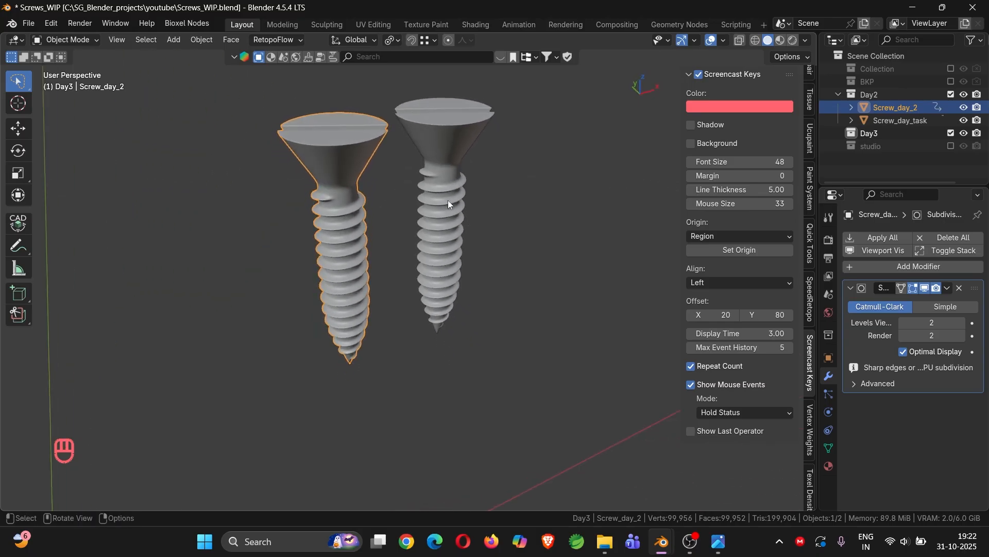
pyautogui.click(449, 203)
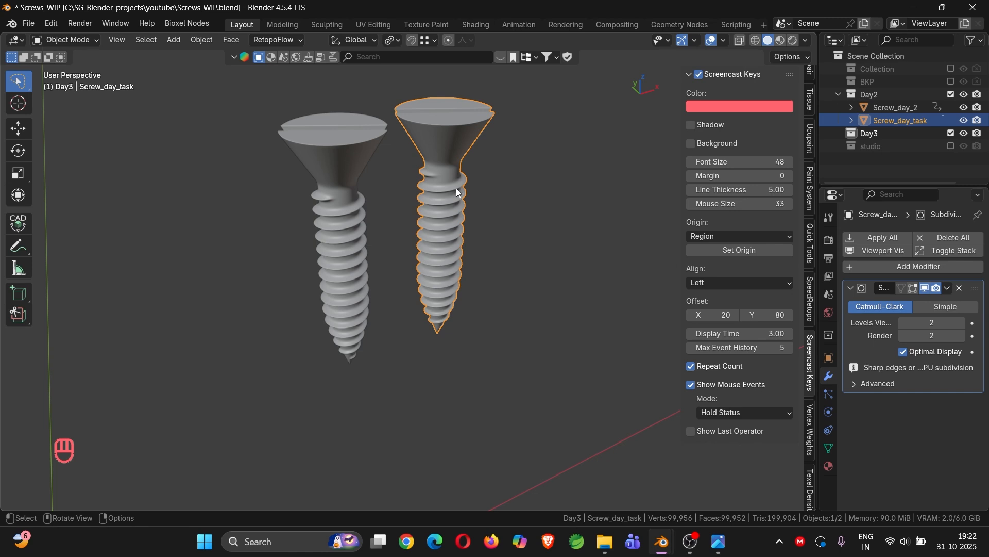
pyautogui.moveTo(456, 187)
pyautogui.mouseDown(button='middle')
pyautogui.moveTo(469, 184)
pyautogui.moveTo(438, 185)
pyautogui.mouseUp(button='middle')
pyautogui.scroll(5, 428, 176)
pyautogui.scroll(-5, 257, 241)
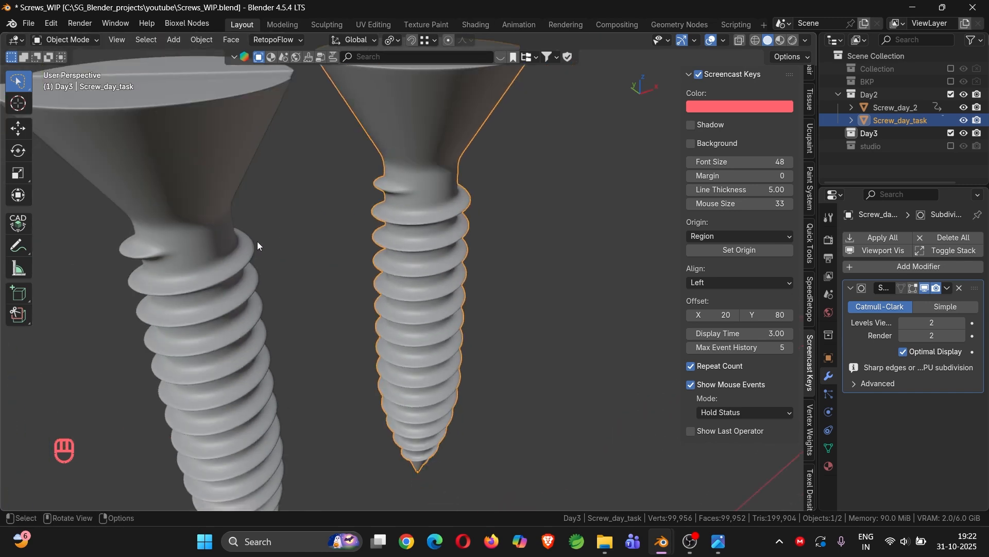
pyautogui.scroll(4, 251, 246)
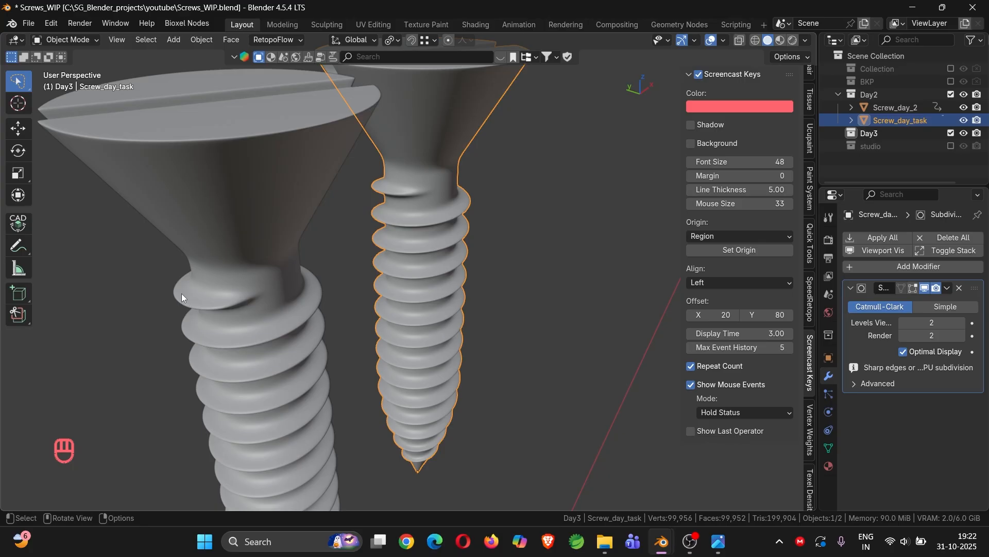
pyautogui.moveTo(415, 204)
pyautogui.mouseDown(button='middle')
pyautogui.moveTo(408, 193)
pyautogui.moveTo(468, 225)
pyautogui.moveTo(503, 224)
pyautogui.moveTo(595, 190)
pyautogui.moveTo(499, 203)
pyautogui.moveTo(557, 198)
pyautogui.moveTo(530, 211)
pyautogui.moveTo(398, 196)
pyautogui.mouseUp(button='middle')
pyautogui.scroll(5, 408, 194)
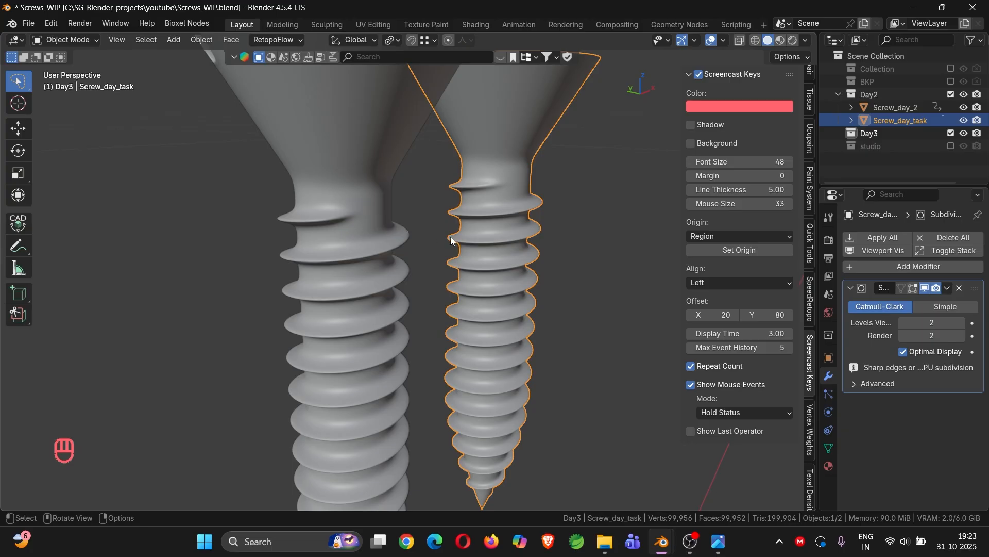
# Examine the pointed tips of both screws and how the thread runs out on each.
pyautogui.scroll(-3, 447, 237)
pyautogui.moveTo(448, 237); pyautogui.dragTo(397, 206, button='middle')
pyautogui.scroll(4, 510, 367)
pyautogui.keyDown('shift'); pyautogui.moveTo(499, 369); pyautogui.dragTo(501, 282, button='middle'); pyautogui.keyUp('shift')
pyautogui.scroll(8, 437, 344)
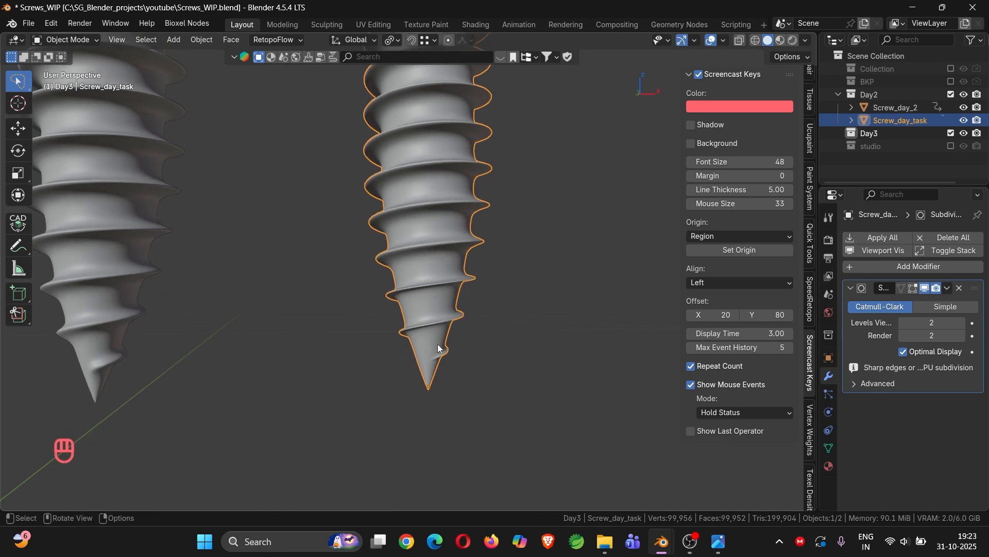
pyautogui.moveTo(434, 378); pyautogui.dragTo(341, 361, button='middle')
pyautogui.scroll(2, 373, 370)
pyautogui.scroll(-9, 371, 370)
pyautogui.keyDown('shift'); pyautogui.moveTo(340, 360); pyautogui.dragTo(554, 316, button='middle'); pyautogui.keyUp('shift')
pyautogui.scroll(5, 309, 342)
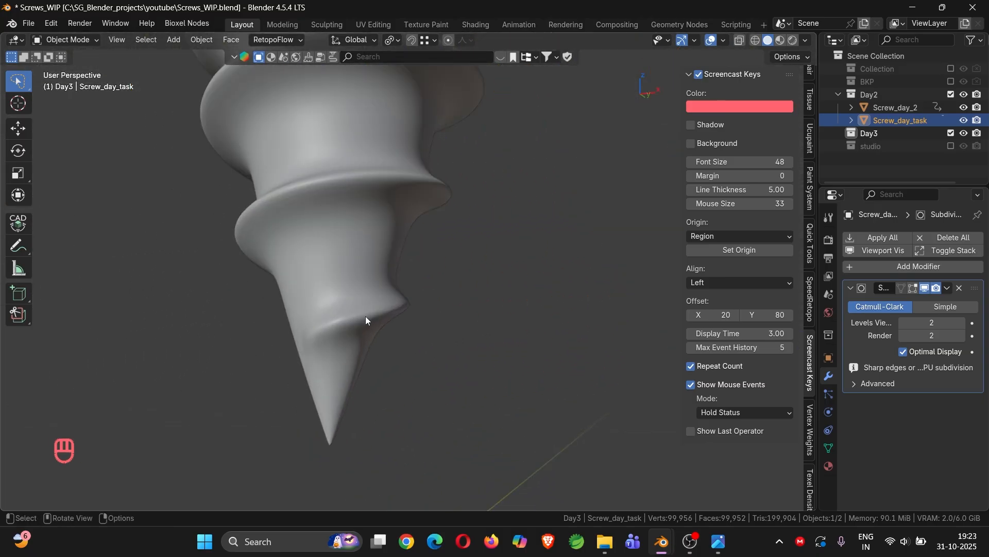
pyautogui.keyDown('shift'); pyautogui.moveTo(330, 317); pyautogui.dragTo(261, 296, button='middle'); pyautogui.keyUp('shift')
pyautogui.scroll(-3, 265, 182)
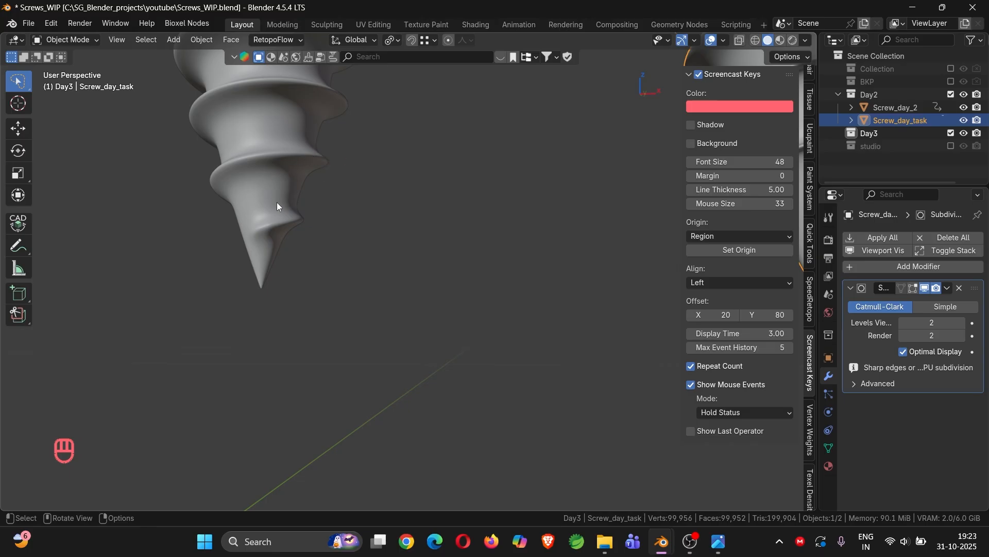
pyautogui.scroll(1, 278, 202)
pyautogui.keyDown('shift'); pyautogui.moveTo(279, 202); pyautogui.dragTo(318, 272, button='middle'); pyautogui.keyUp('shift')
pyautogui.scroll(6, 318, 280)
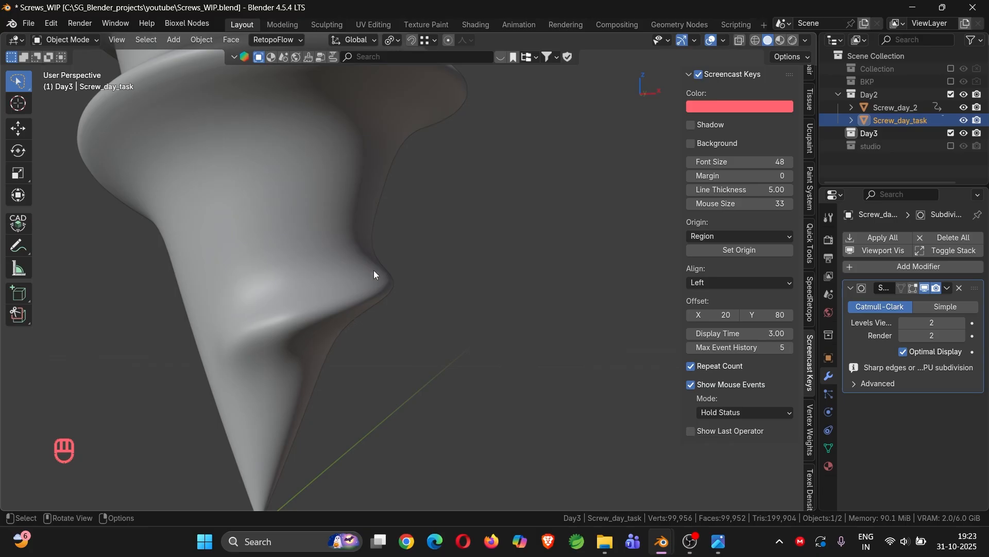
pyautogui.scroll(-3, 274, 255)
pyautogui.keyDown('shift'); pyautogui.moveTo(431, 239); pyautogui.dragTo(418, 244, button='middle'); pyautogui.keyUp('shift')
pyautogui.scroll(-4, 419, 244)
pyautogui.scroll(-2, 418, 244)
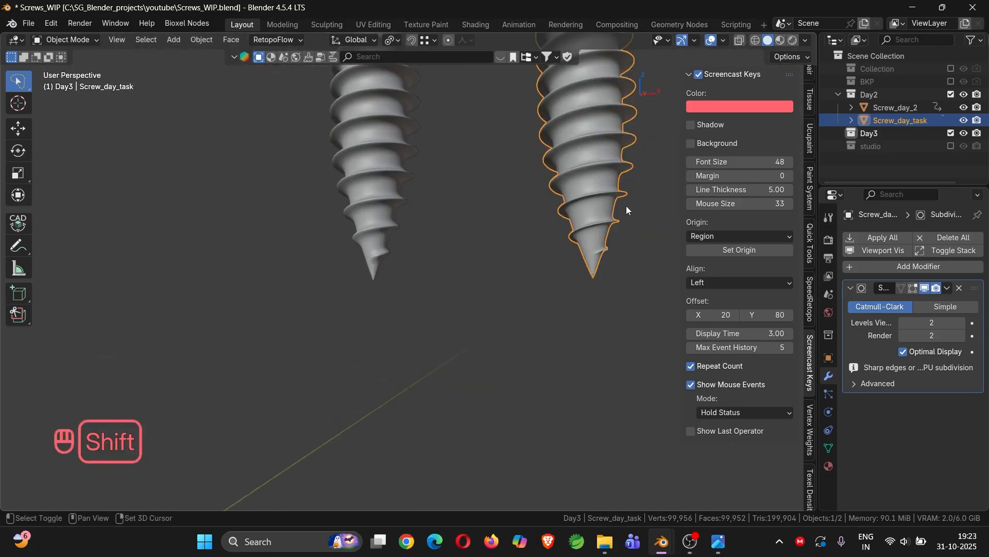
pyautogui.keyDown('shift'); pyautogui.moveTo(626, 205); pyautogui.dragTo(598, 224, button='middle'); pyautogui.keyUp('shift')
pyautogui.scroll(3, 570, 267)
pyautogui.moveTo(569, 267); pyautogui.dragTo(508, 270, button='middle')
pyautogui.scroll(-3, 528, 248)
pyautogui.moveTo(507, 270); pyautogui.dragTo(554, 273, button='middle')
# Hide Screw_day_task in the viewport and disable it in renders.
pyautogui.press('KP_1')
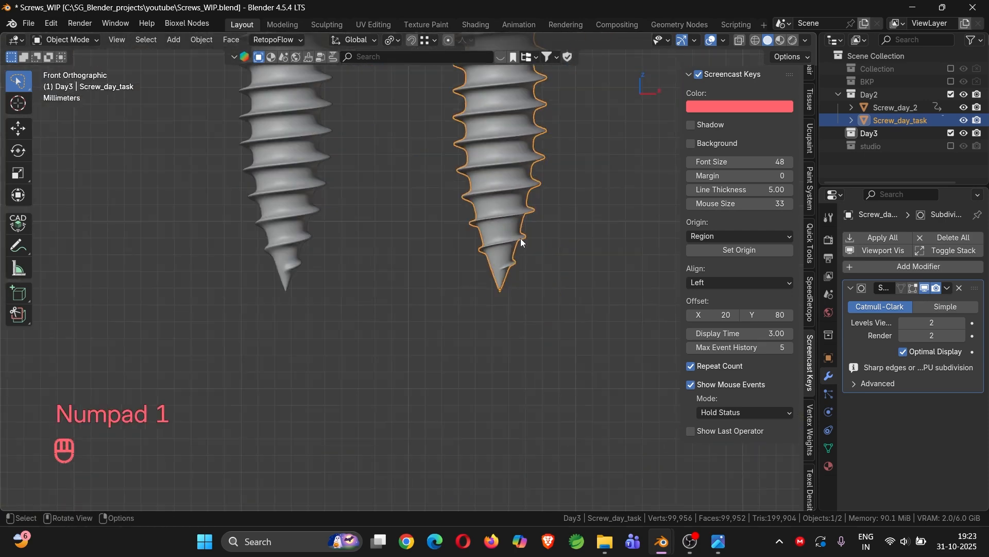
pyautogui.keyDown('shift'); pyautogui.moveTo(513, 220); pyautogui.dragTo(493, 315, button='middle'); pyautogui.keyUp('shift')
pyautogui.scroll(-1, 485, 227)
pyautogui.keyDown('shift'); pyautogui.scroll(2, 477, 219); pyautogui.keyUp('shift')
pyautogui.scroll(-1, 478, 258)
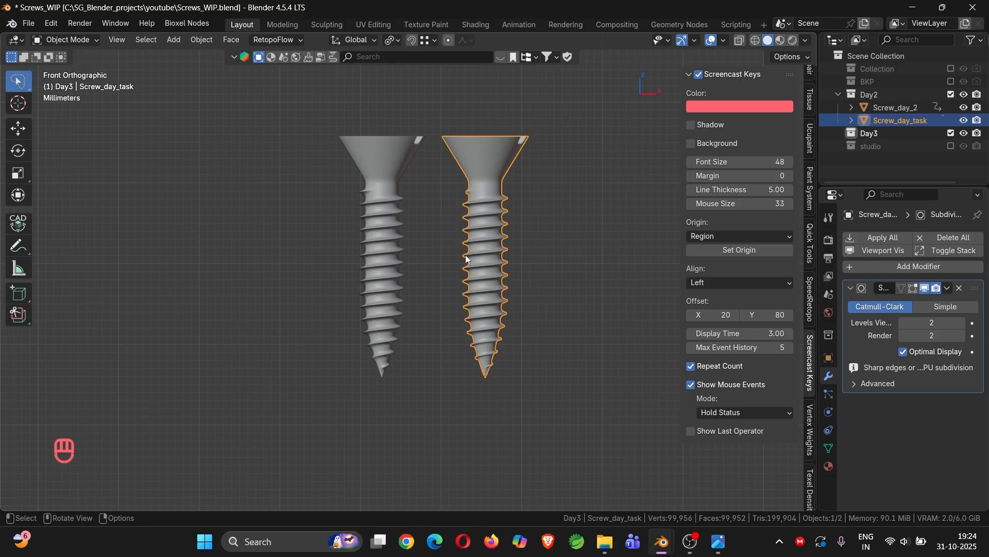
pyautogui.click(450, 256)
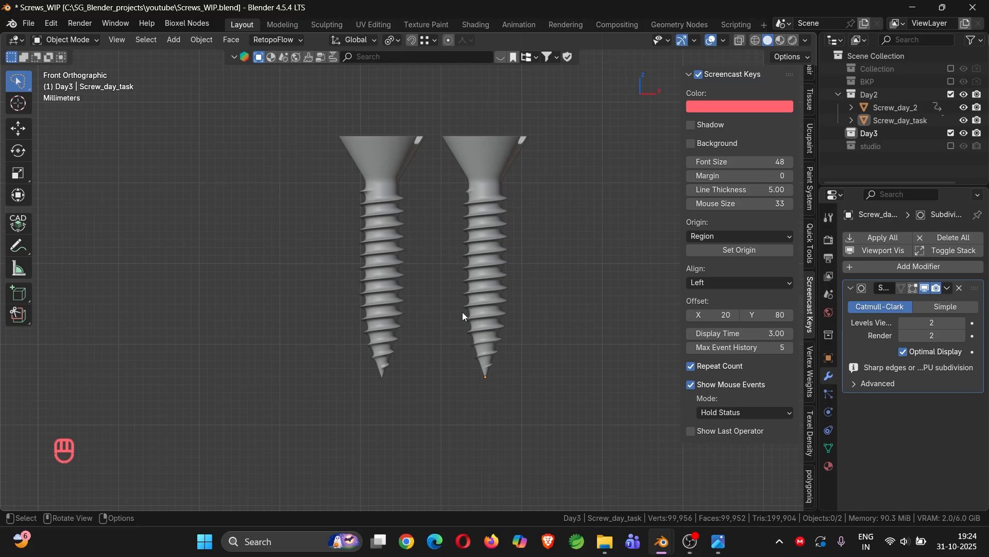
pyautogui.click(498, 281)
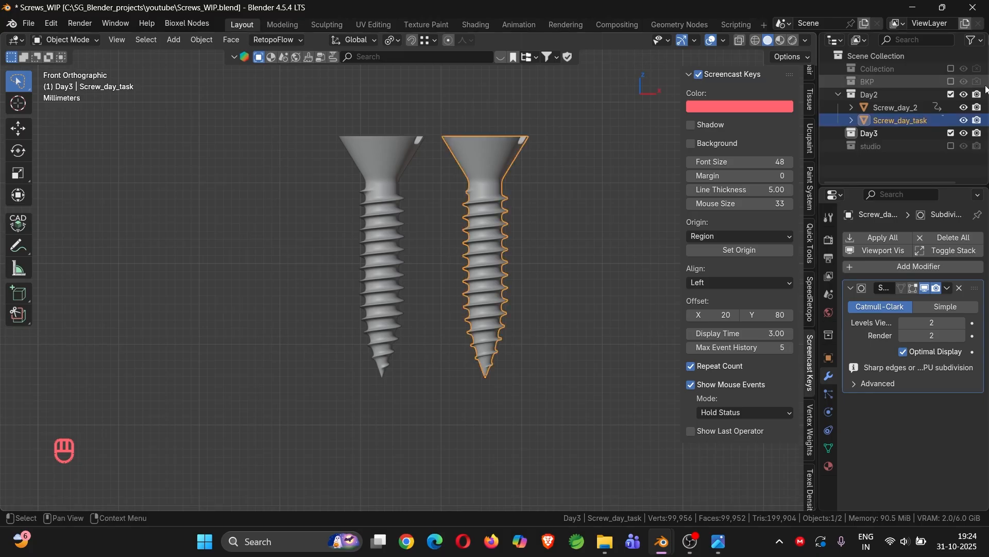
pyautogui.click(964, 121)
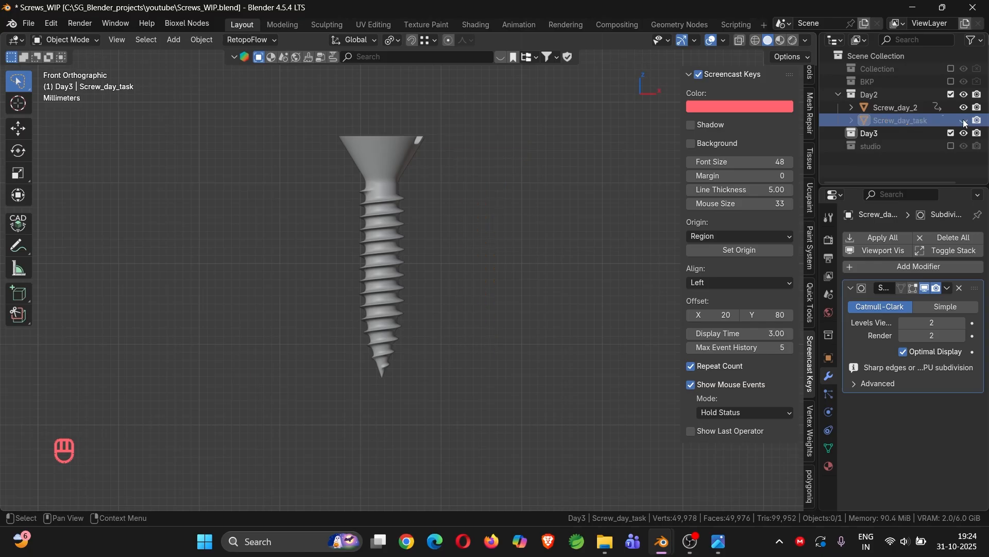
pyautogui.click(980, 120)
# Duplicate Screw_day_2, offset the copy about 1.76 cm along X, and move it into the Day3 collection.
pyautogui.click(893, 129)
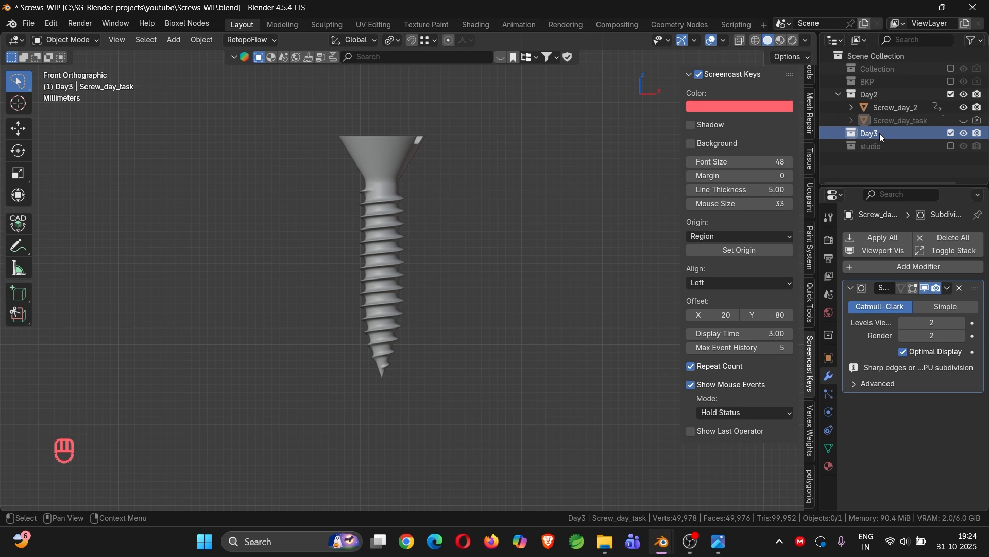
pyautogui.click(893, 109)
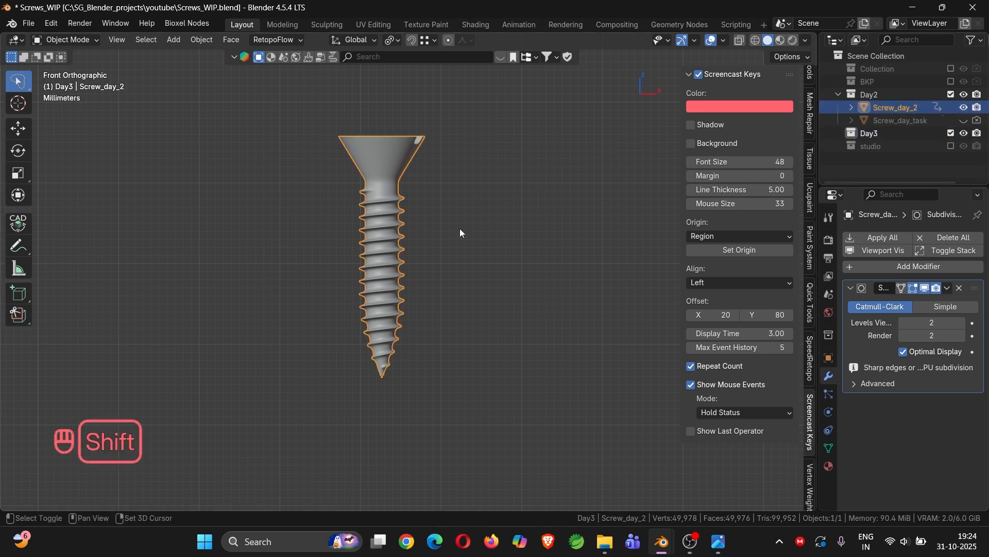
pyautogui.hotkey('shift', 'd')
pyautogui.press('x')
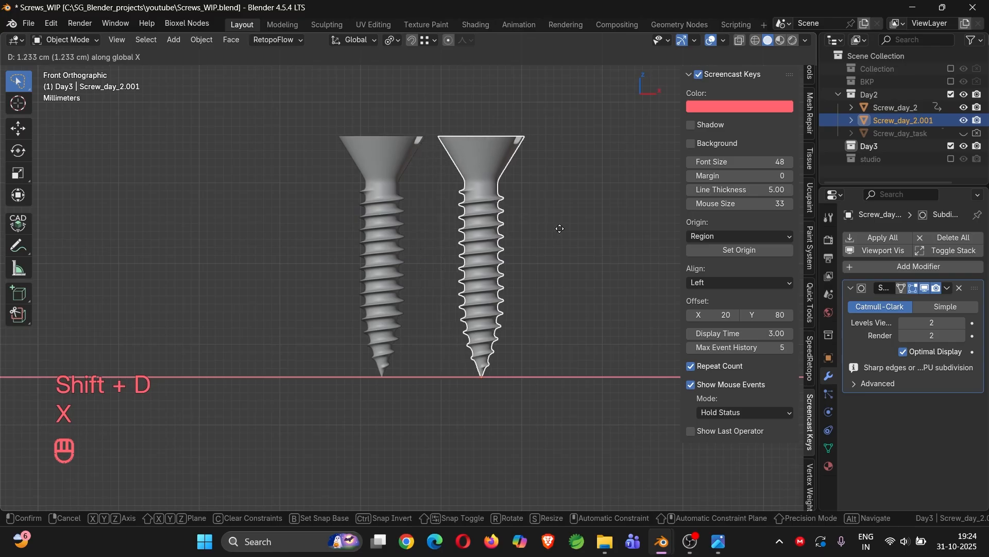
pyautogui.click(603, 234)
pyautogui.keyDown('shift'); pyautogui.moveTo(611, 240); pyautogui.dragTo(576, 240, button='middle'); pyautogui.keyUp('shift')
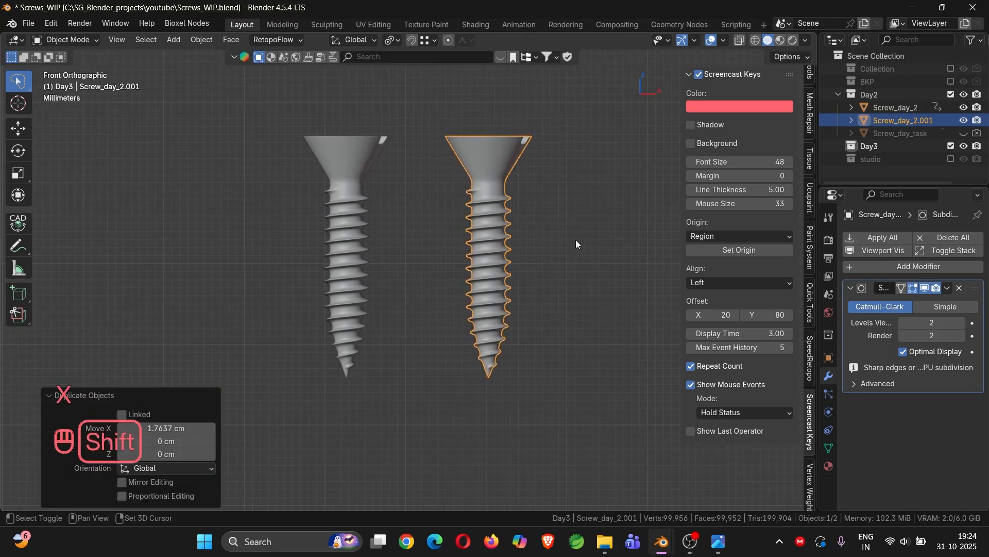
pyautogui.press('m')
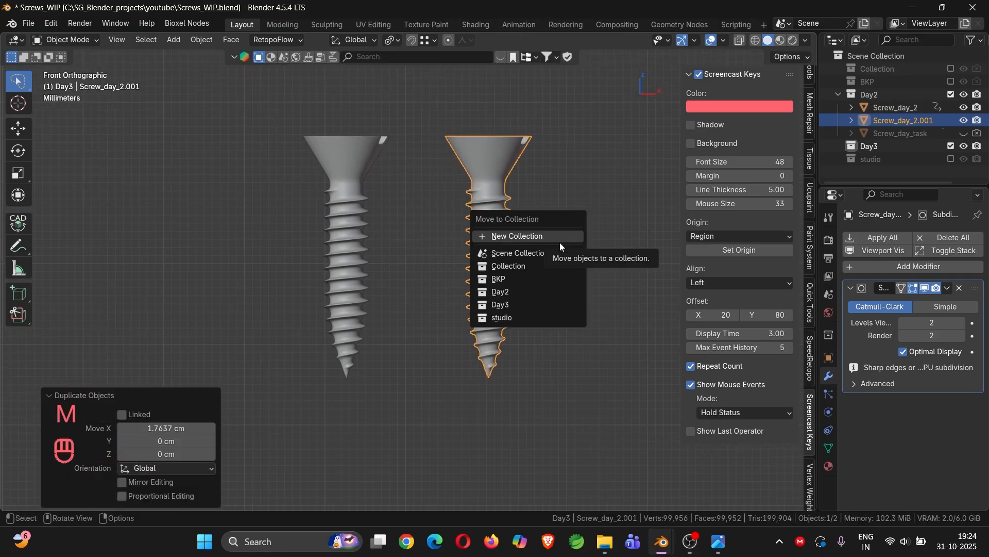
pyautogui.click(555, 304)
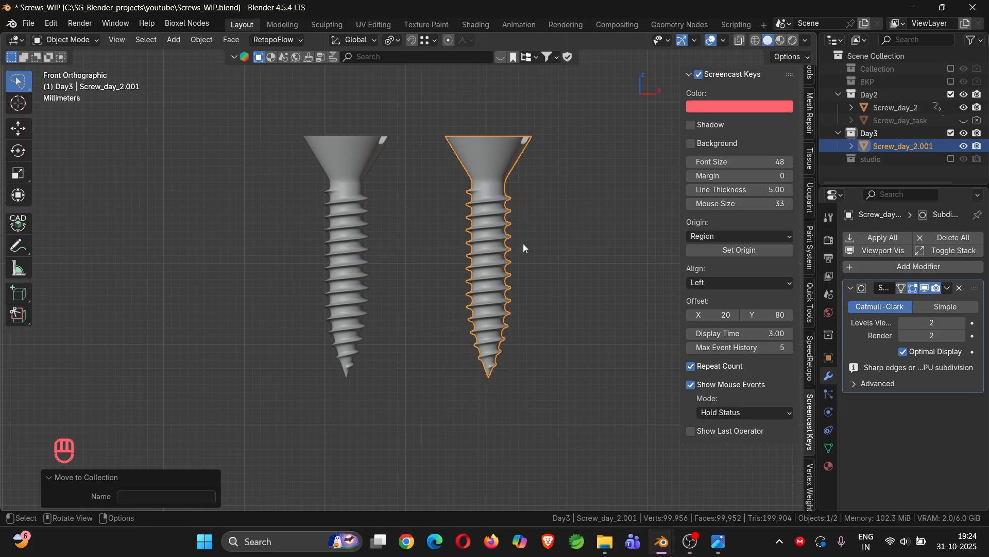
# Check the screw heads in the reference render, and disable the duplicated screw's Subdivision modifier in the viewport.
pyautogui.click(719, 541)
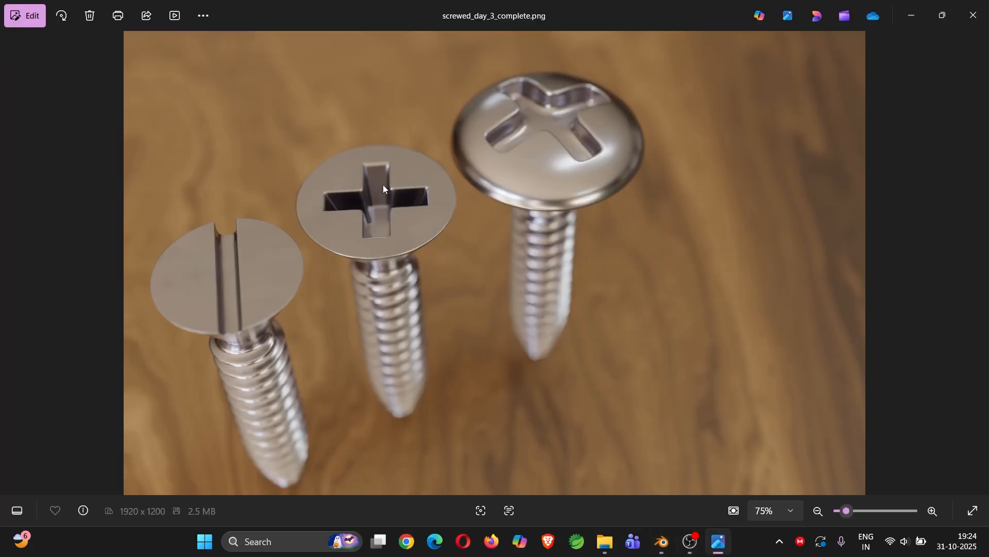
pyautogui.click(719, 541)
pyautogui.moveTo(499, 185); pyautogui.dragTo(498, 186, button='middle')
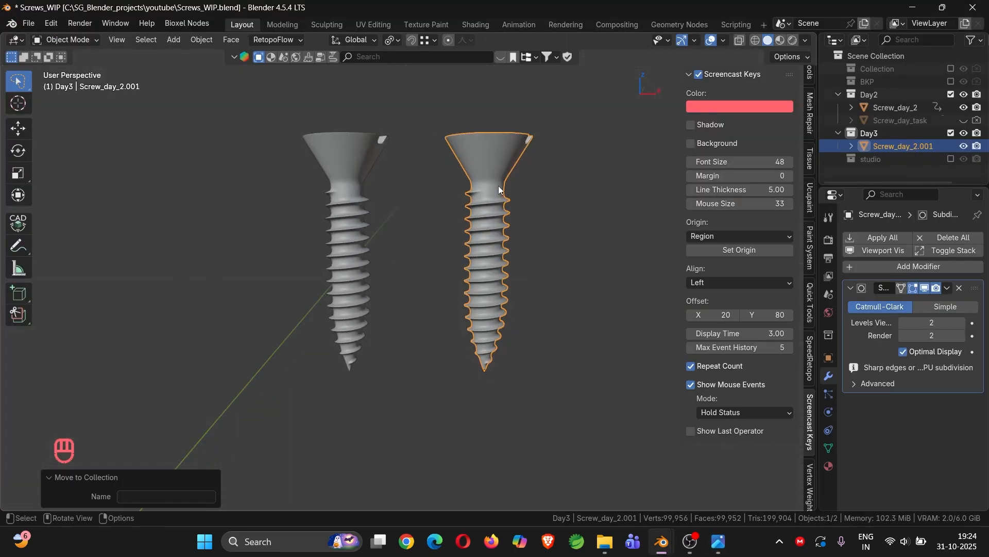
pyautogui.press('KP_1')
pyautogui.scroll(4, 498, 174)
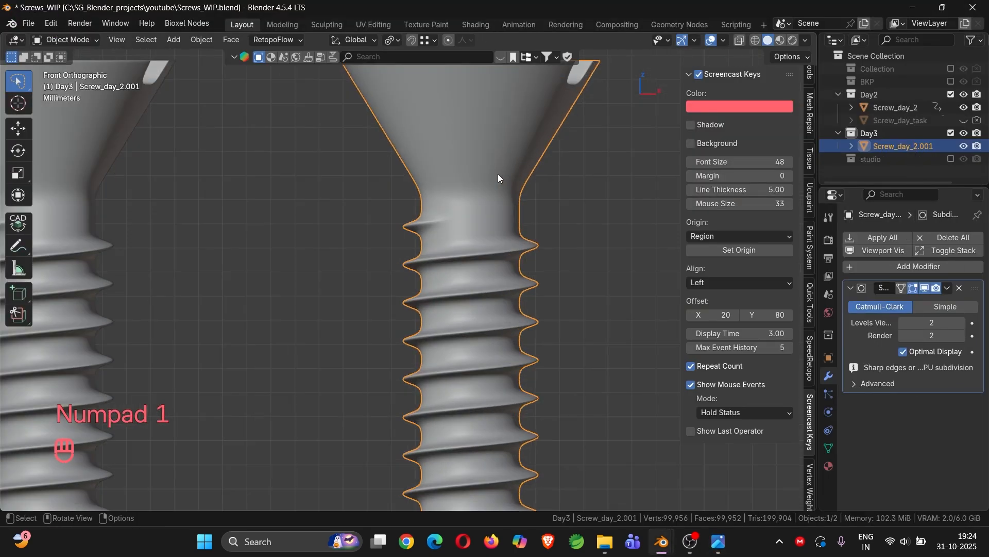
pyautogui.click(924, 288)
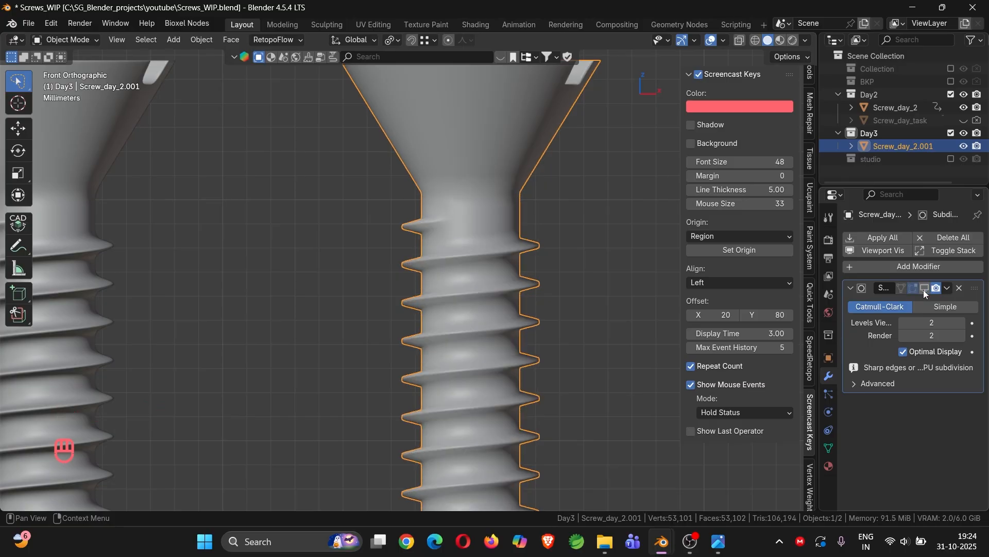
# In Edit Mode with X-Ray enabled, delete the conical head geometry of the duplicated screw above its cylindrical shank.
pyautogui.keyDown('shift'); pyautogui.moveTo(682, 247); pyautogui.dragTo(678, 289, button='middle'); pyautogui.keyUp('shift')
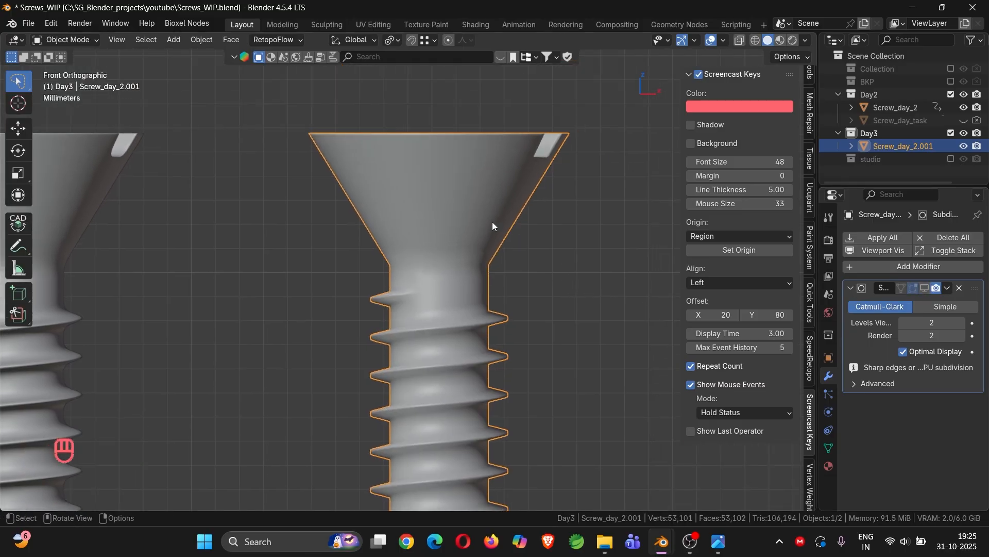
pyautogui.press('Tab')
pyautogui.press('alt')
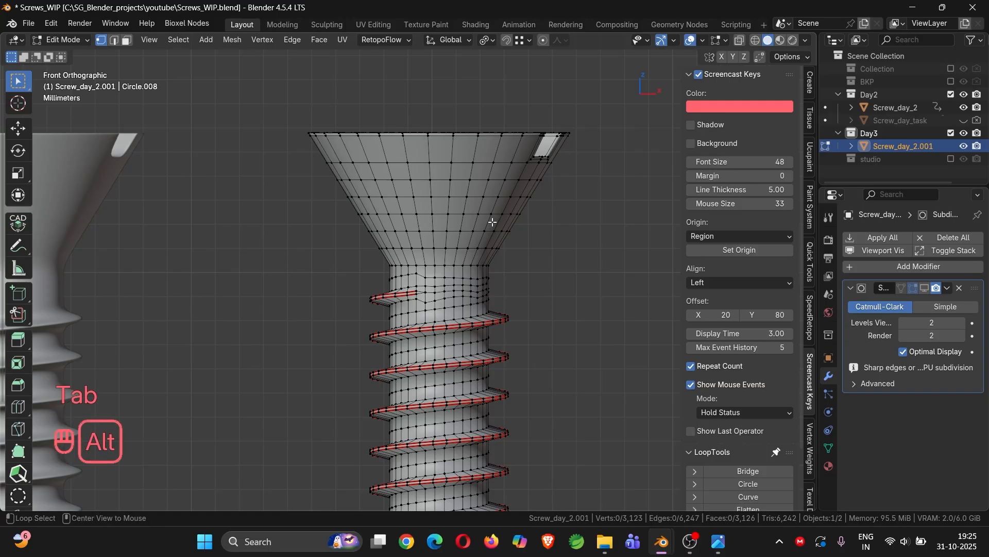
pyautogui.hotkey('alt', 'z')
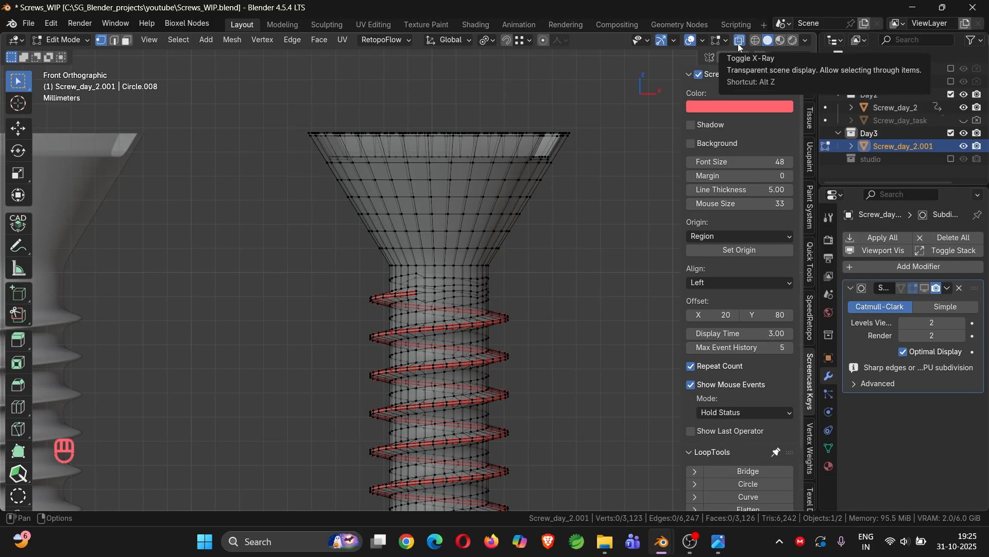
pyautogui.moveTo(269, 91); pyautogui.dragTo(634, 250)
pyautogui.press('x')
pyautogui.click(625, 251)
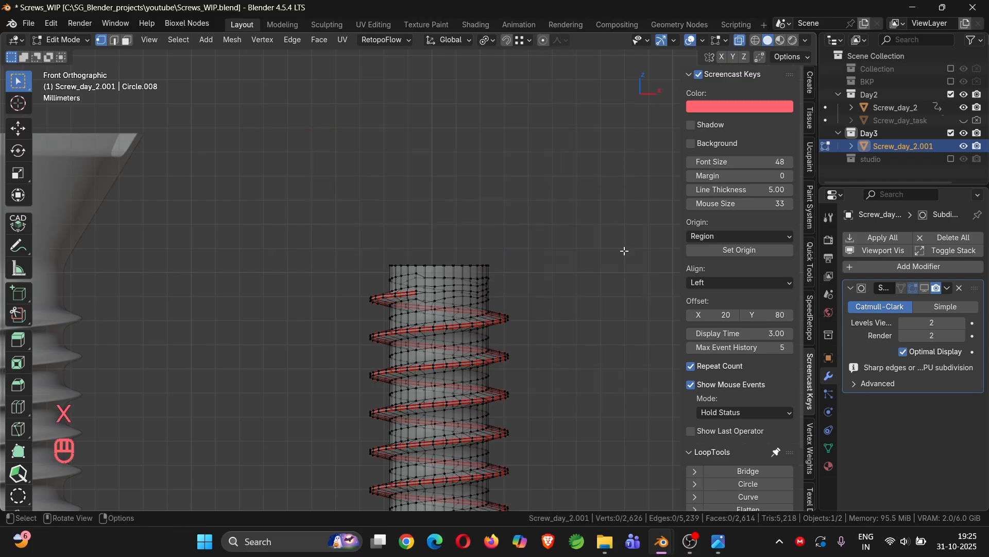
# Extrude the shank's open top edge loop about 0.547 cm up along Z and scale it by about 2.97 to form a conical head.
pyautogui.keyDown('alt'); pyautogui.click(453, 265); pyautogui.keyUp('alt')
pyautogui.scroll(-1, 452, 264)
pyautogui.press('shift')
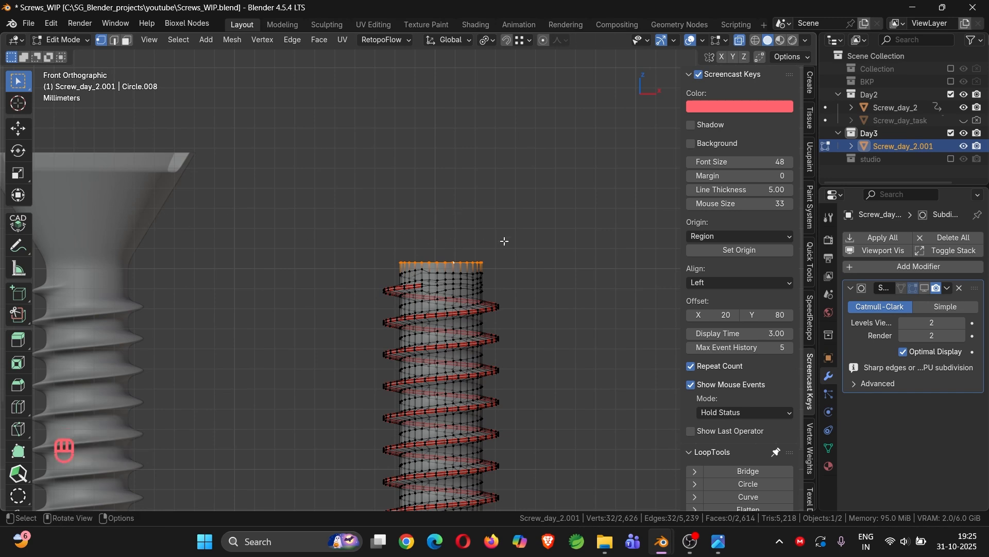
pyautogui.press('e')
pyautogui.press('z')
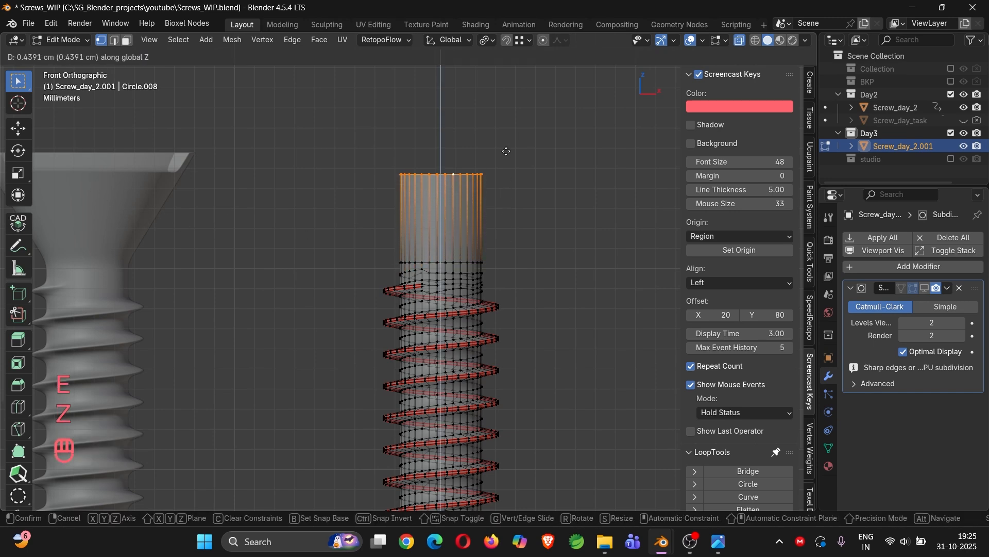
pyautogui.click(507, 130)
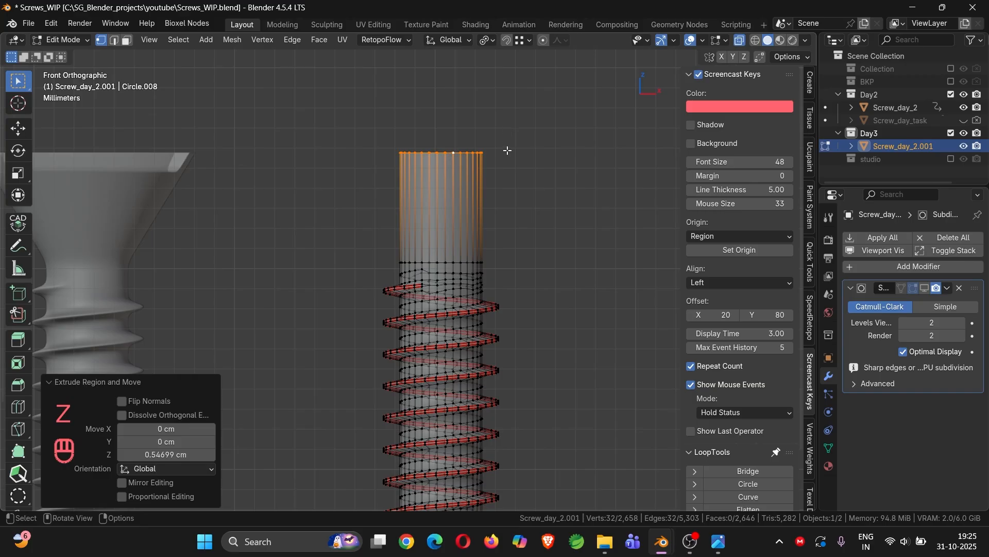
pyautogui.press('s')
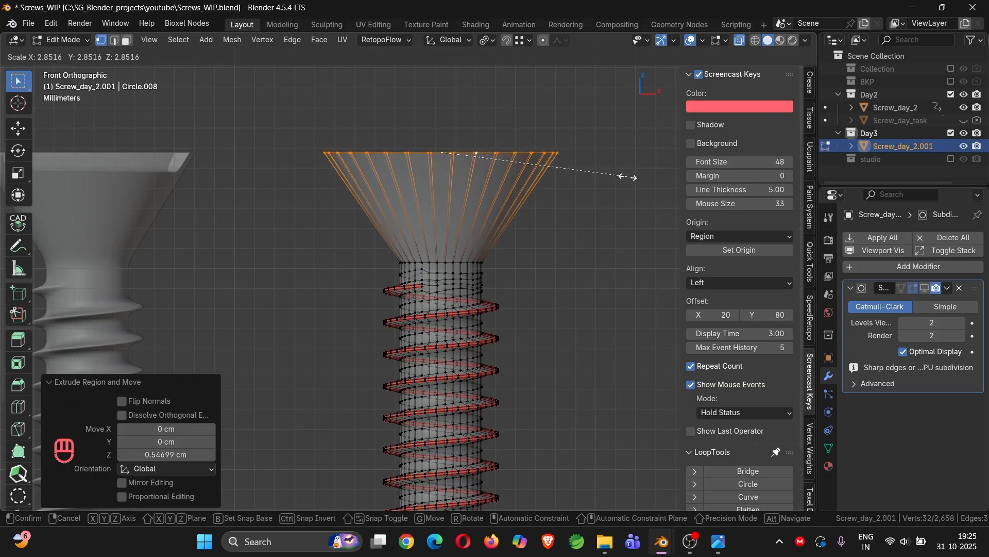
pyautogui.click(636, 177)
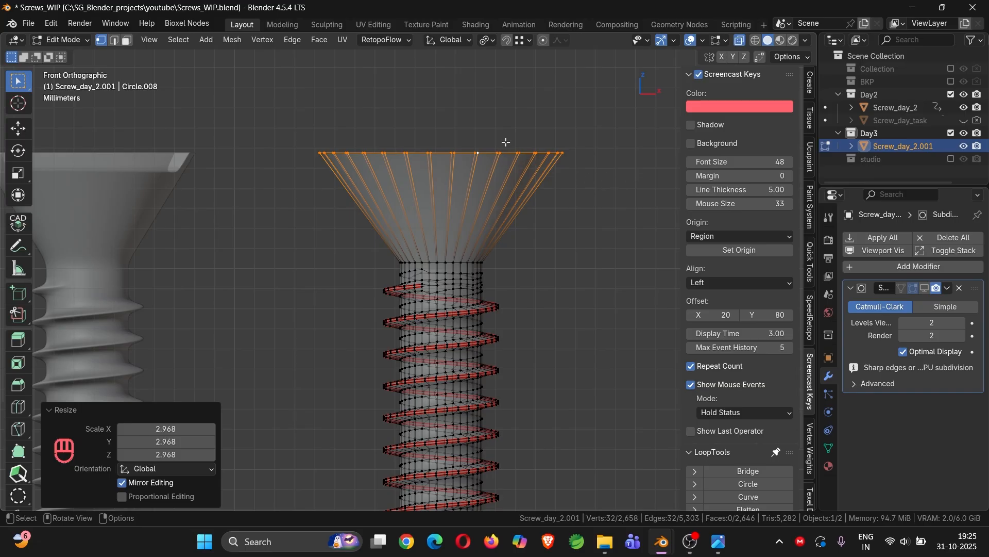
# Turn off X-Ray and extrude the head's upper rim inward, scaled to about 0.857, to form a flat ring.
pyautogui.moveTo(503, 144); pyautogui.dragTo(516, 193, button='middle')
pyautogui.hotkey('alt', 'z')
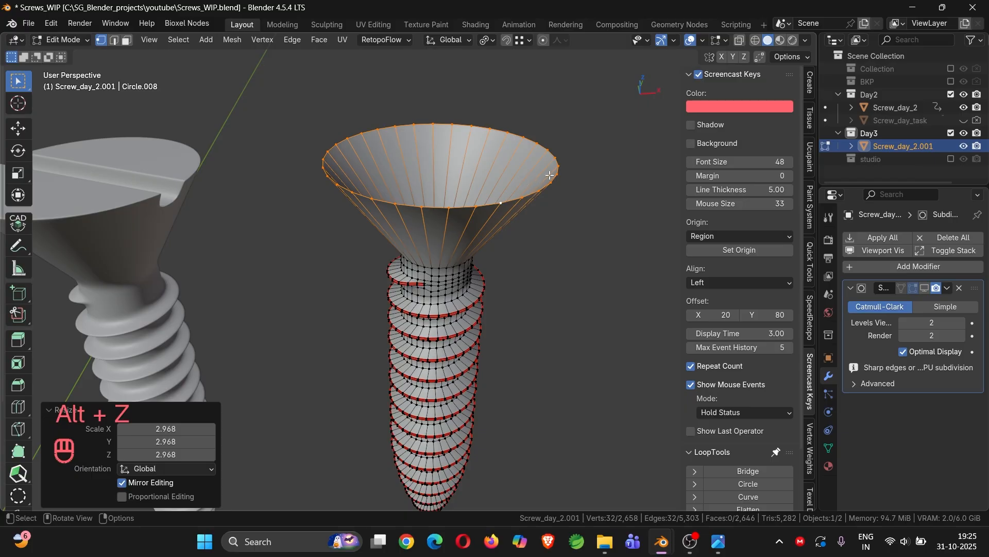
pyautogui.press('e')
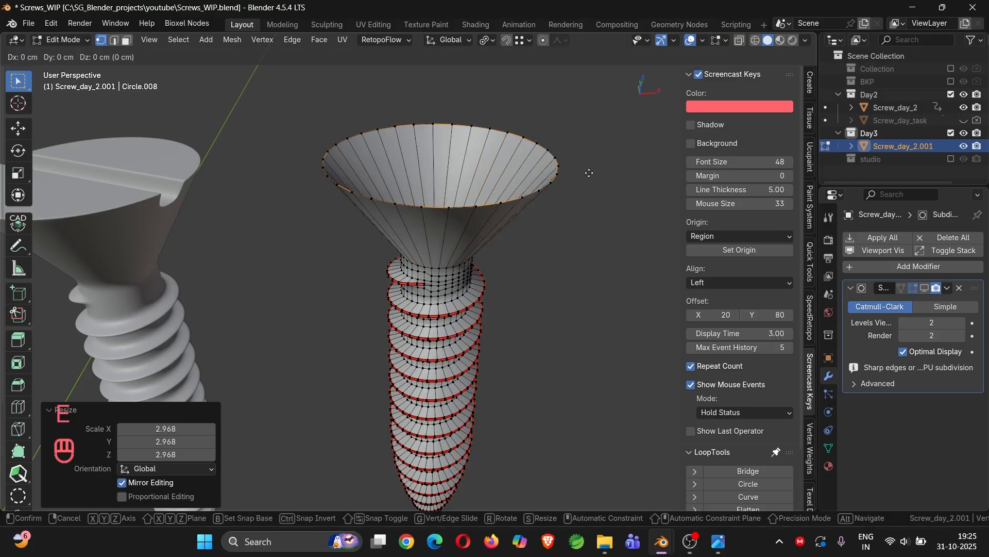
pyautogui.press('s')
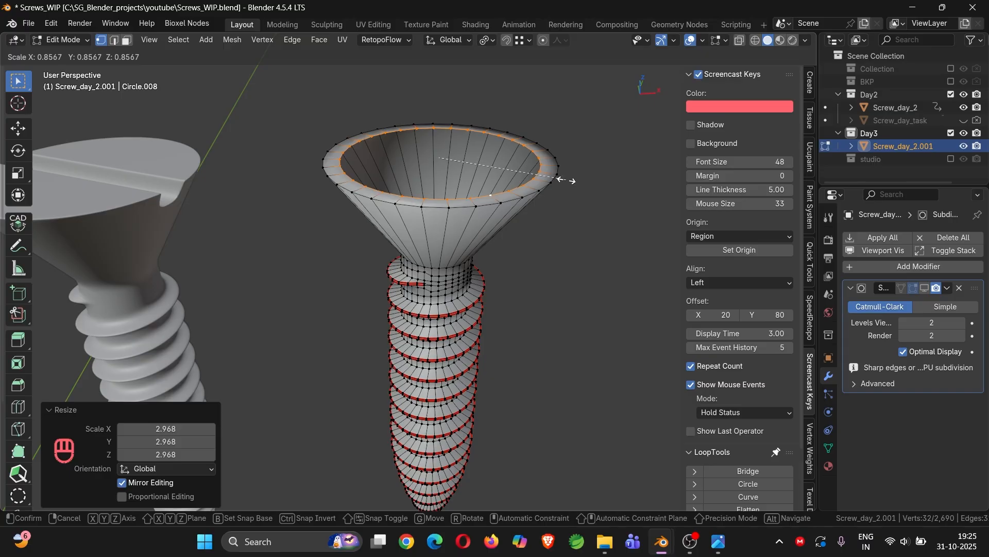
pyautogui.click(559, 180)
# Add a single centred loop cut around the flat ring on top of the head, without sliding it.
pyautogui.scroll(3, 547, 180)
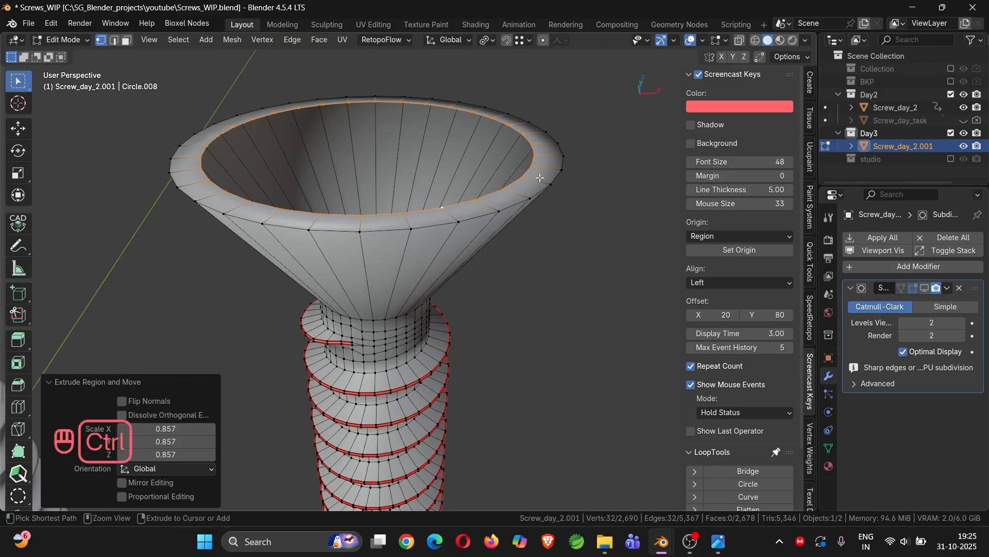
pyautogui.hotkey('ctrl', 'r')
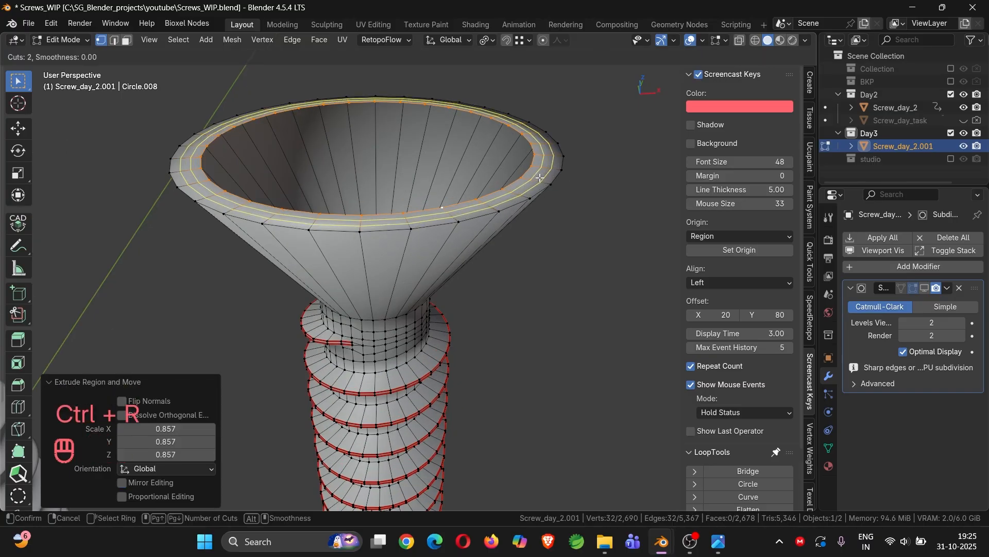
pyautogui.scroll(-1, 540, 178)
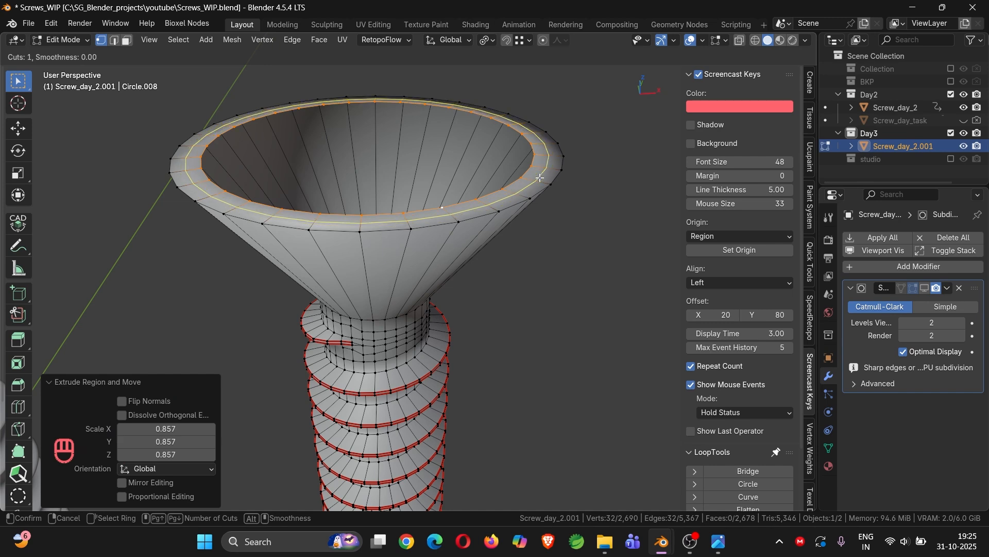
pyautogui.click(540, 178)
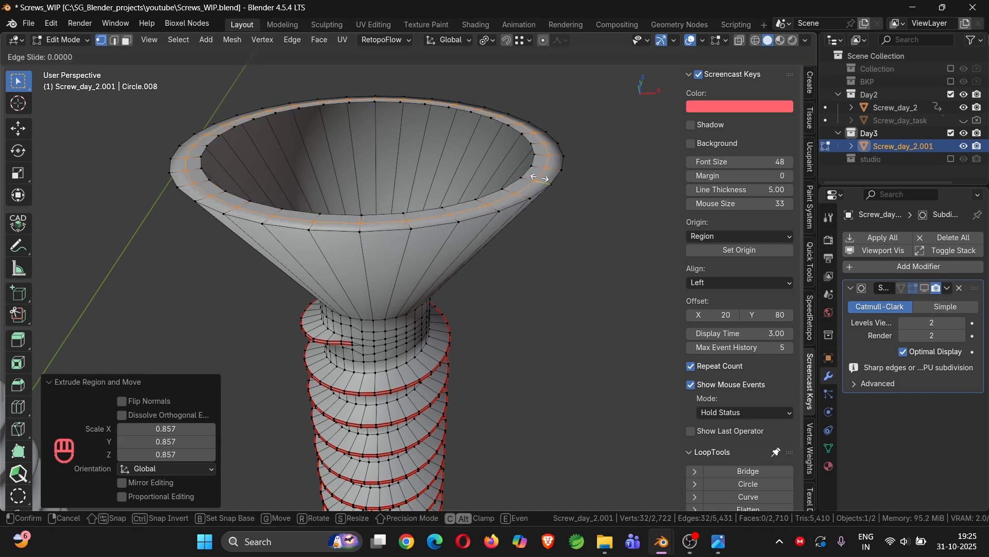
pyautogui.rightClick(485, 214)
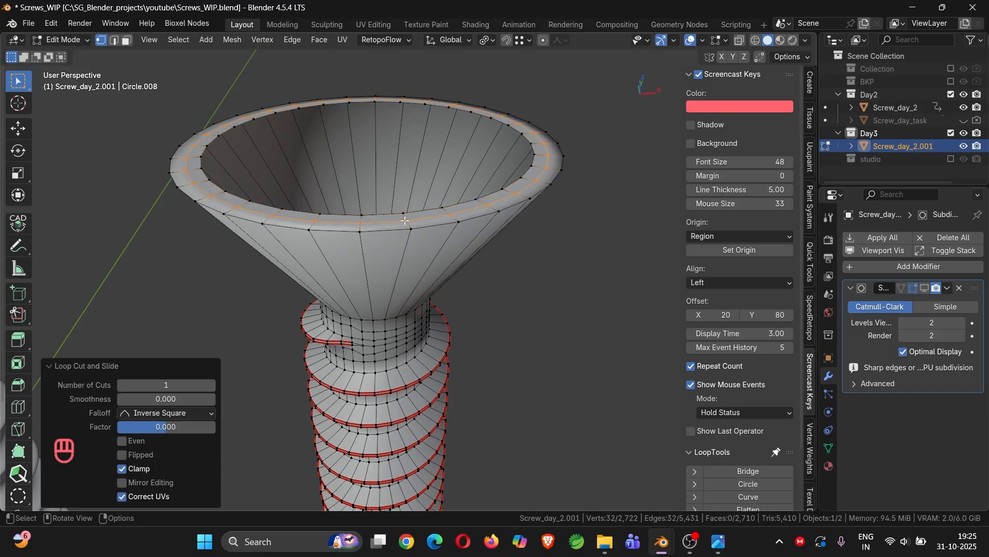
# Select the ring's inner edge loop and snap the 3D cursor to its centre.
pyautogui.keyDown('alt'); pyautogui.click(422, 210); pyautogui.keyUp('alt')
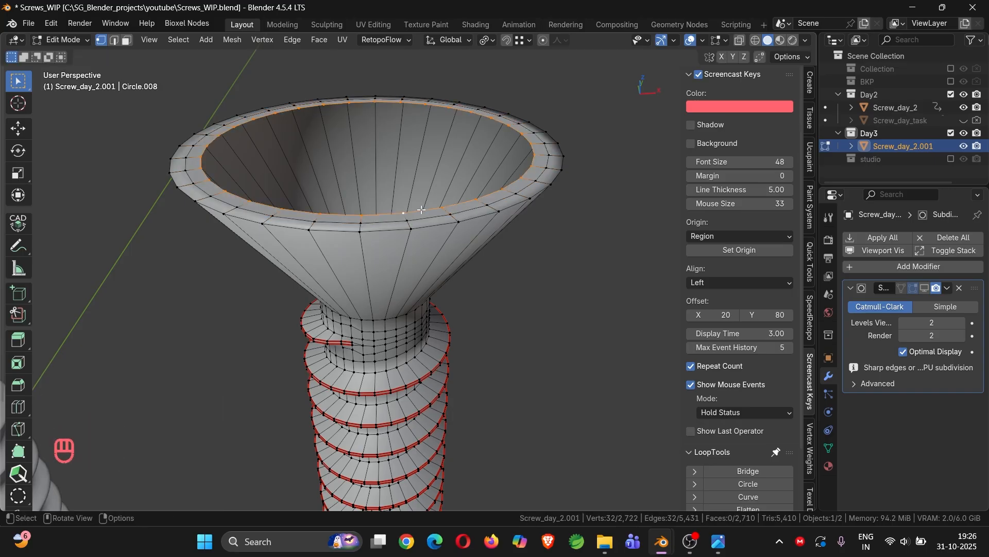
pyautogui.keyDown('shift'); pyautogui.moveTo(422, 210); pyautogui.dragTo(473, 256, button='middle'); pyautogui.keyUp('shift')
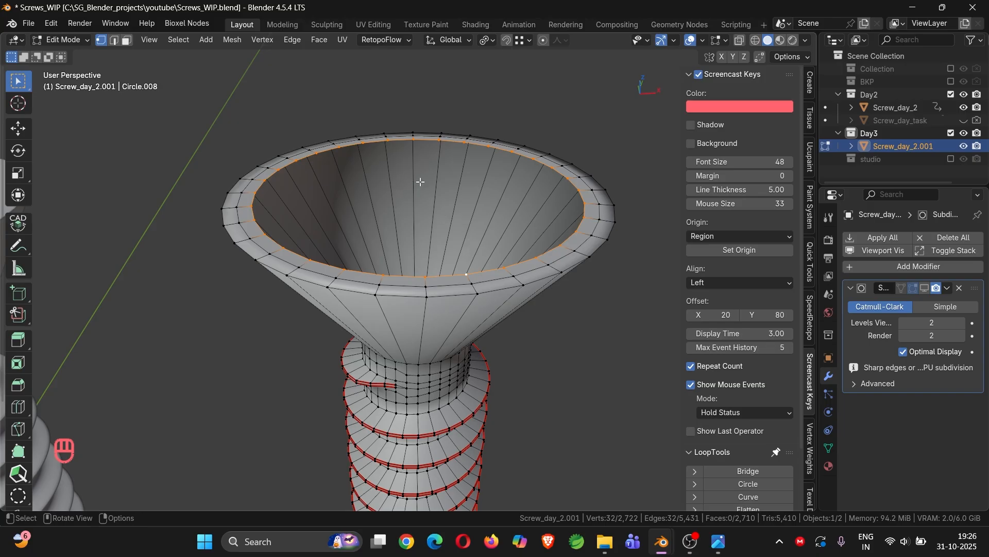
pyautogui.press('shift')
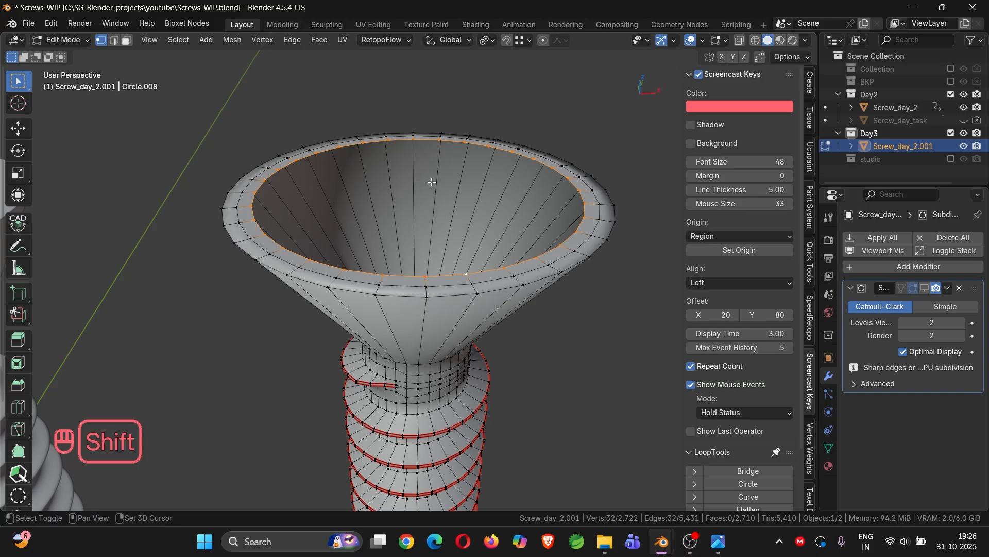
pyautogui.hotkey('shift', 's')
pyautogui.click(423, 254)
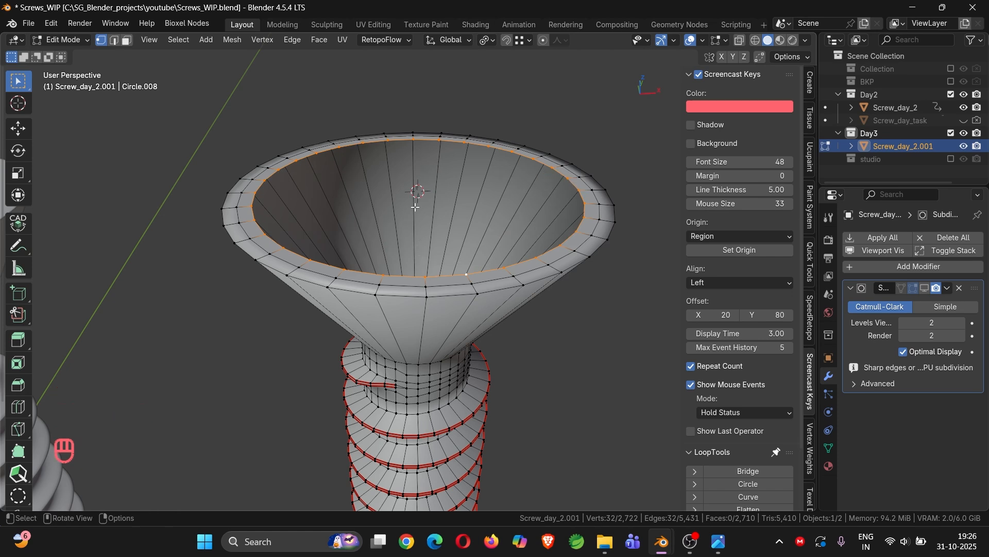
# Return to Object Mode and add a mesh plane at the 3D cursor.
pyautogui.press('Tab')
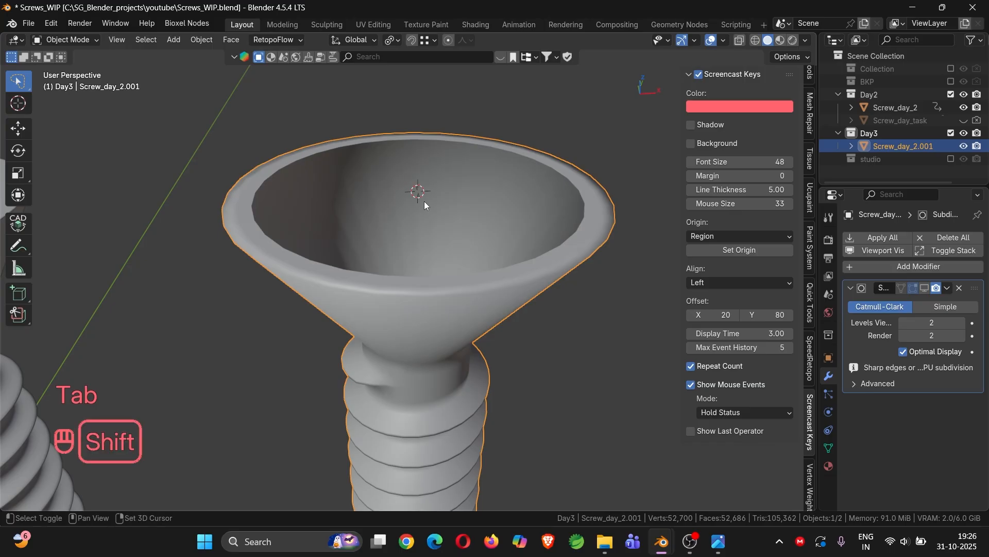
pyautogui.hotkey('shift', 'a')
pyautogui.moveTo(405, 219)
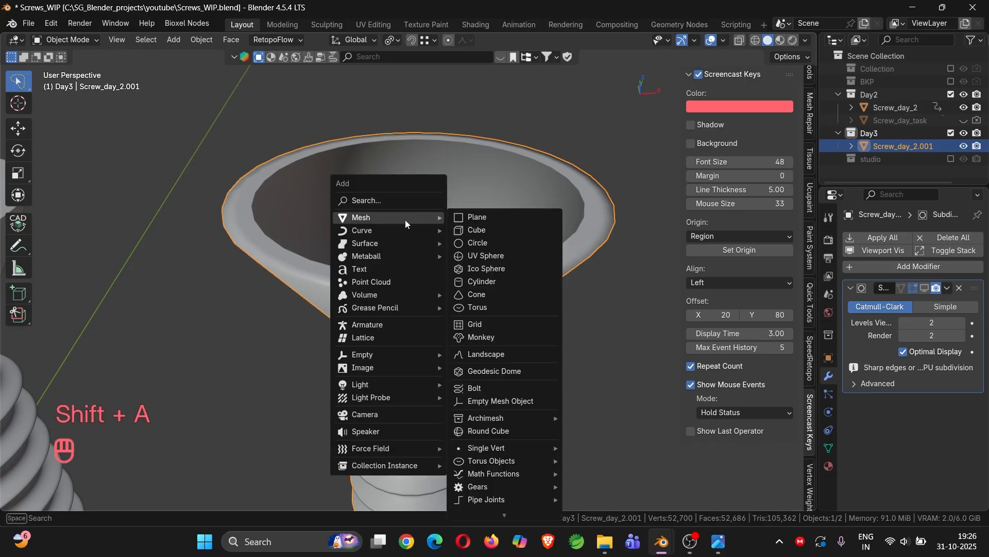
pyautogui.click(489, 218)
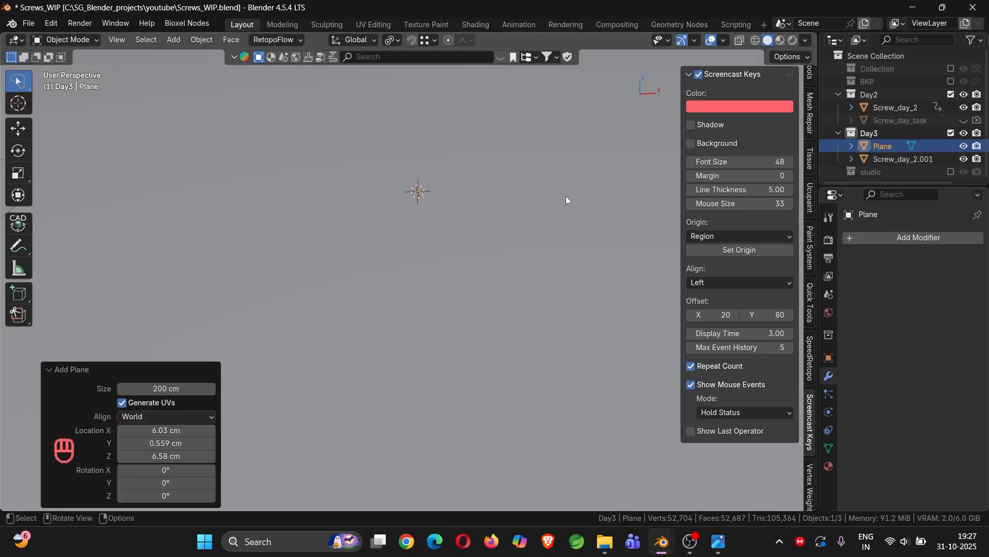
# Scale the plane down to a small square at the centre of the head, narrower than the screw shank in top view.
pyautogui.press('s')
pyautogui.click(482, 204)
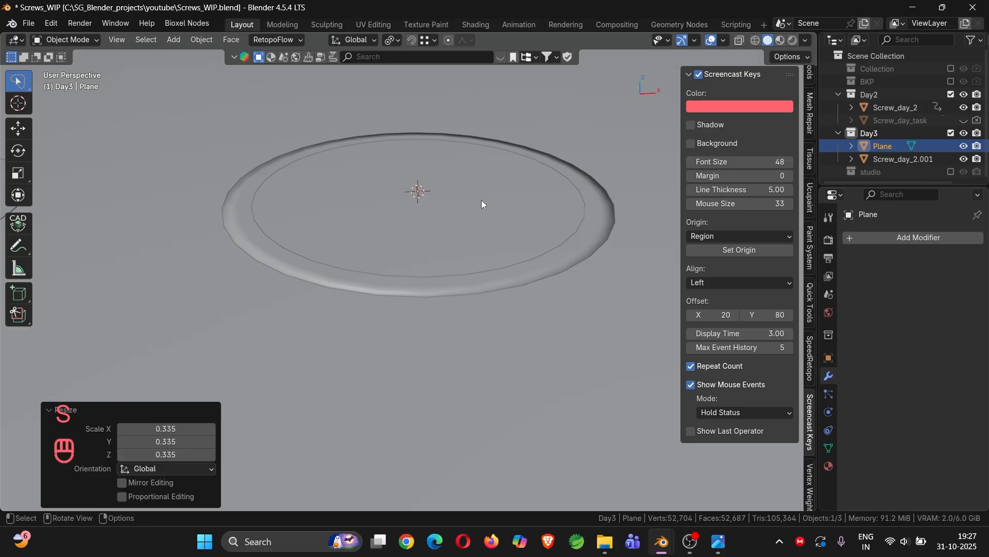
pyautogui.press('s')
pyautogui.click(434, 200)
pyautogui.press('s')
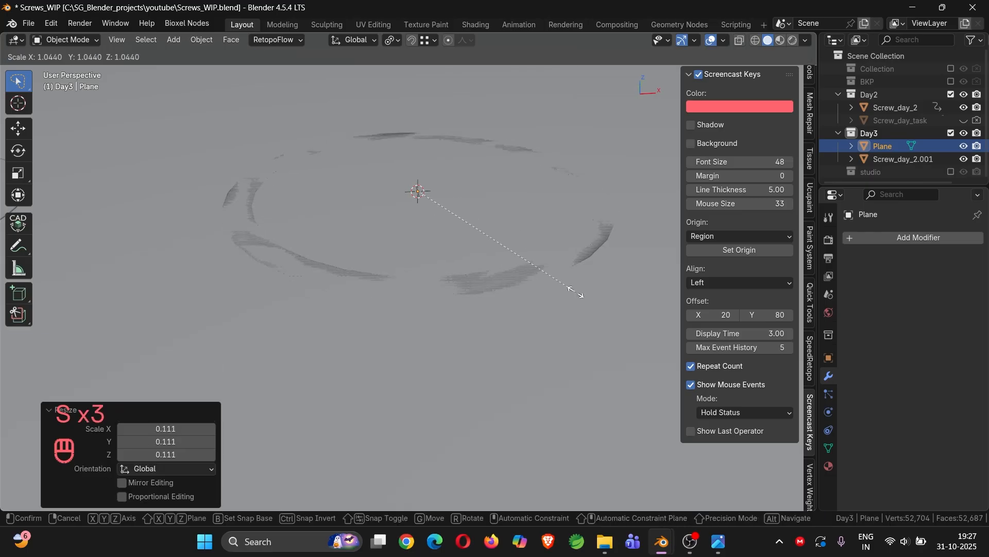
pyautogui.press('s')
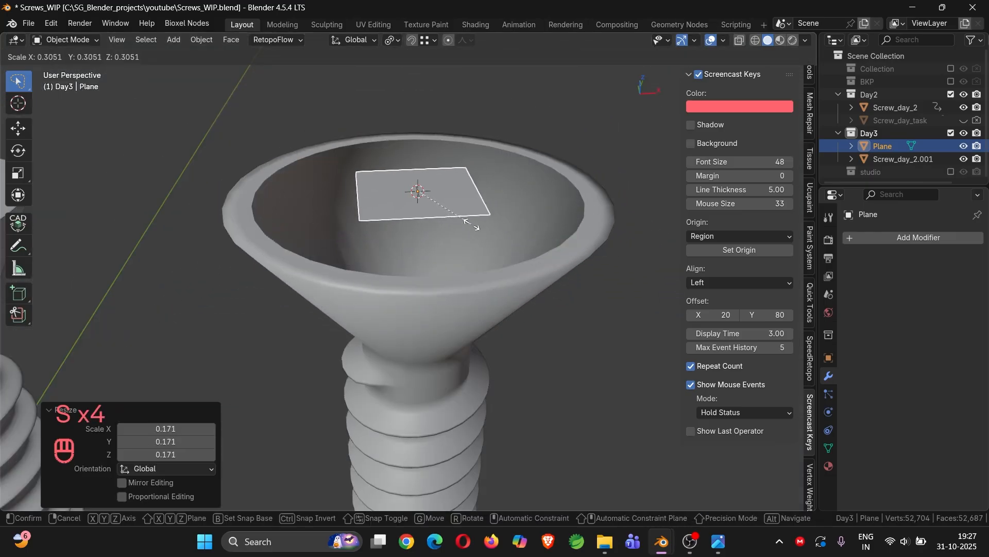
pyautogui.click(453, 220)
pyautogui.press('KP_7')
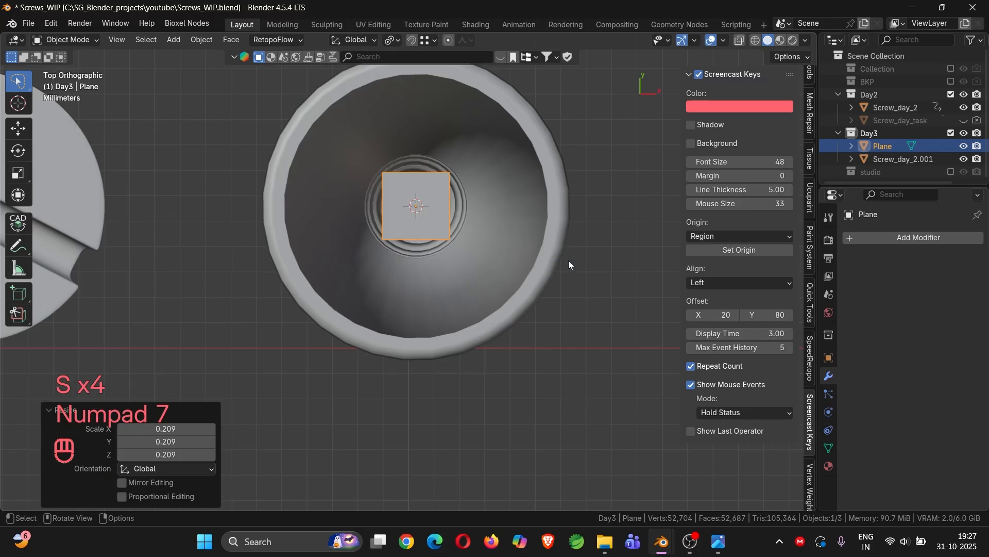
pyautogui.press('s')
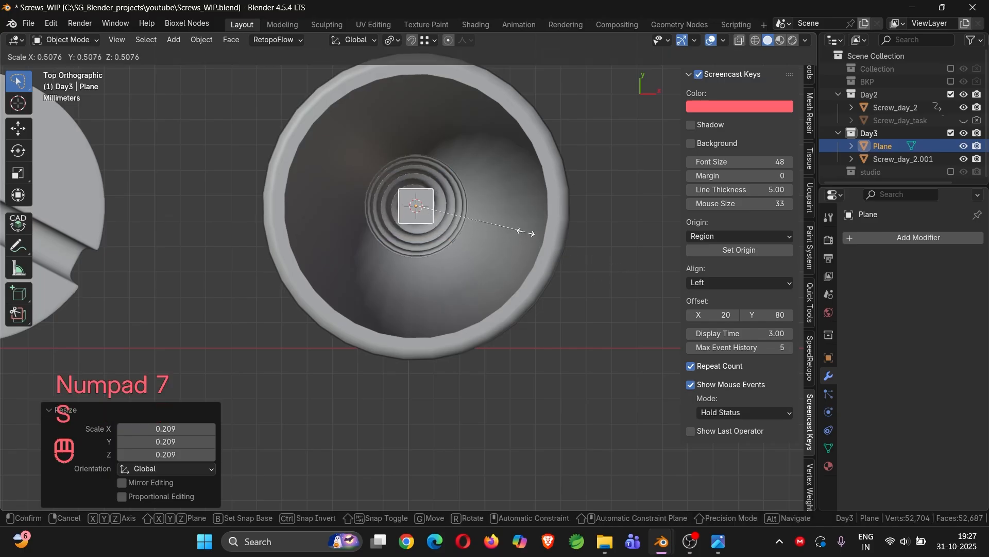
pyautogui.click(499, 222)
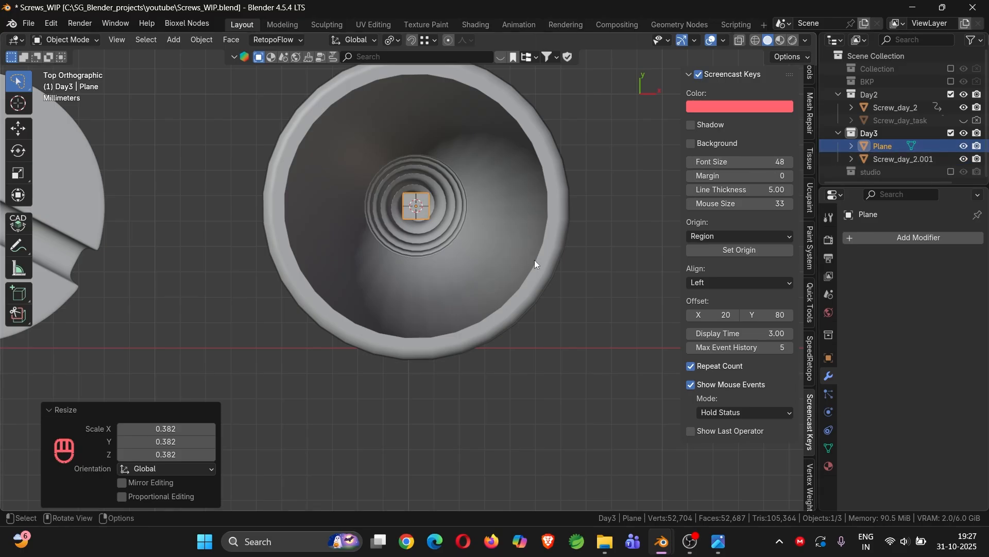
# Rename the plane plus_groove and apply its scale.
pyautogui.press('F2')
pyautogui.write('pl')
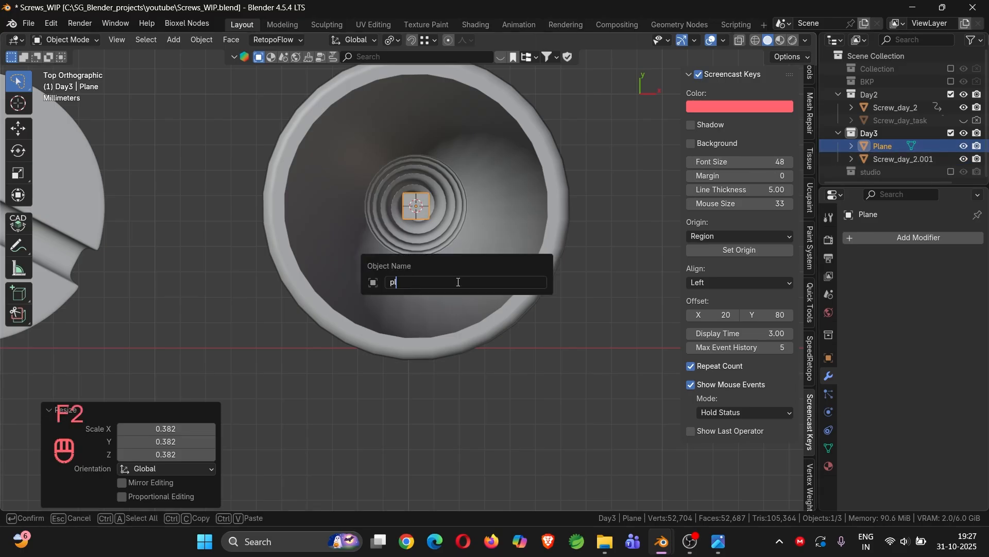
pyautogui.write('us_groove')
pyautogui.press('Return')
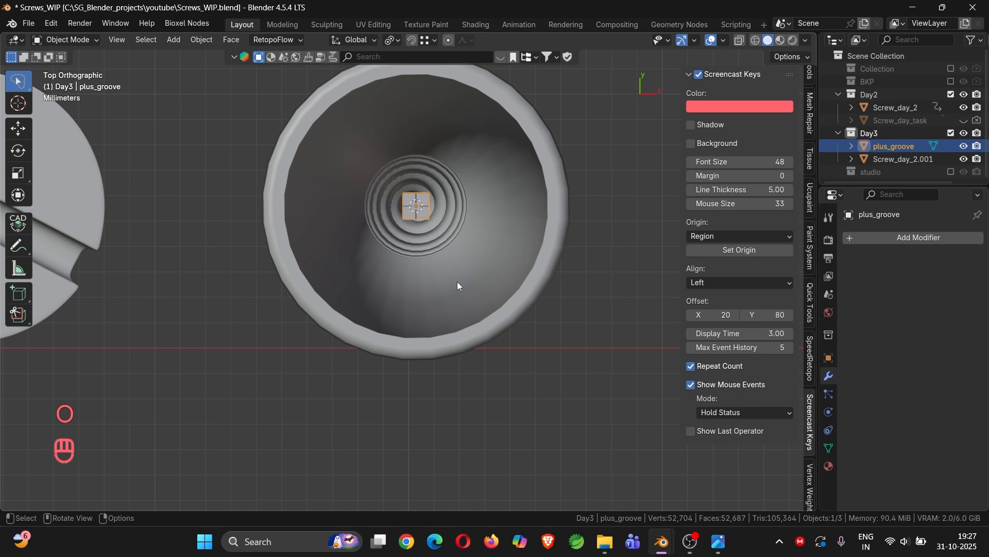
pyautogui.hotkey('ctrl', 'a')
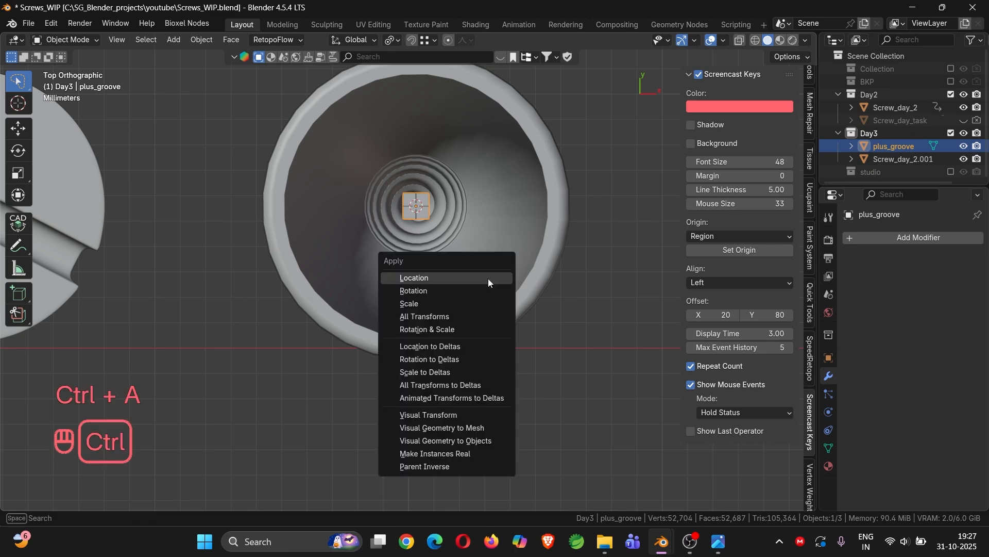
pyautogui.click(435, 303)
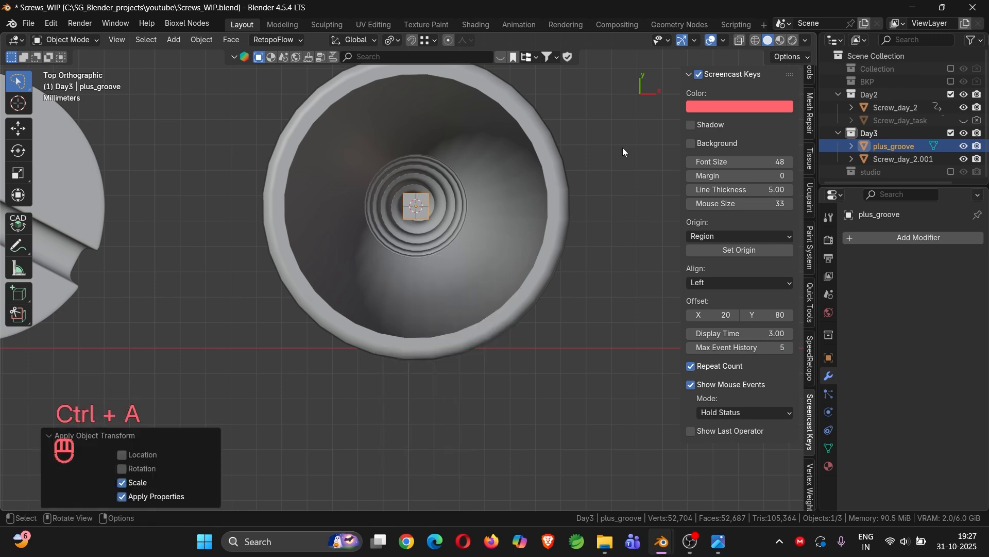
# Hide the sidebar and, in Edit Mode, delete only the face of plus_groove, keeping its square outline.
pyautogui.press('n')
pyautogui.press('Tab')
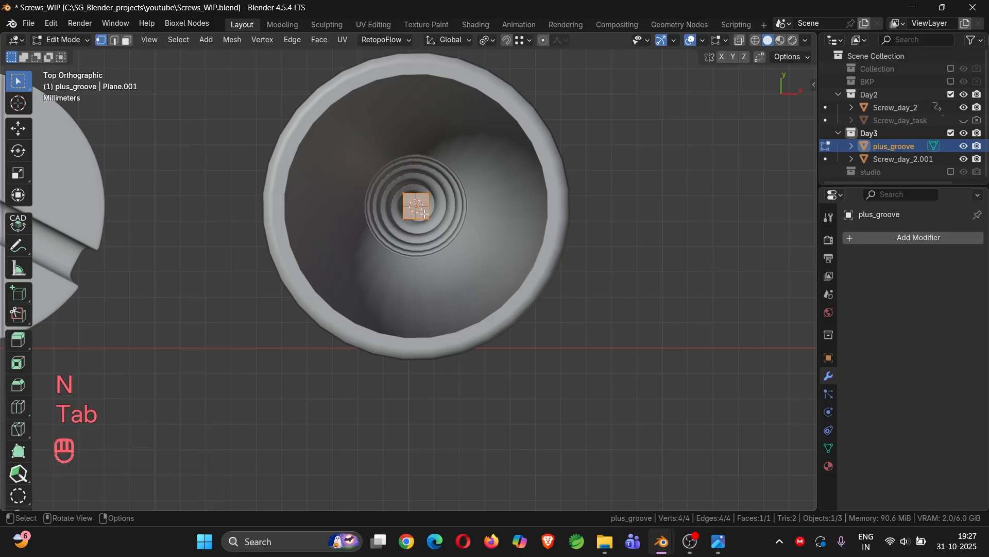
pyautogui.scroll(1, 416, 209)
pyautogui.press('x')
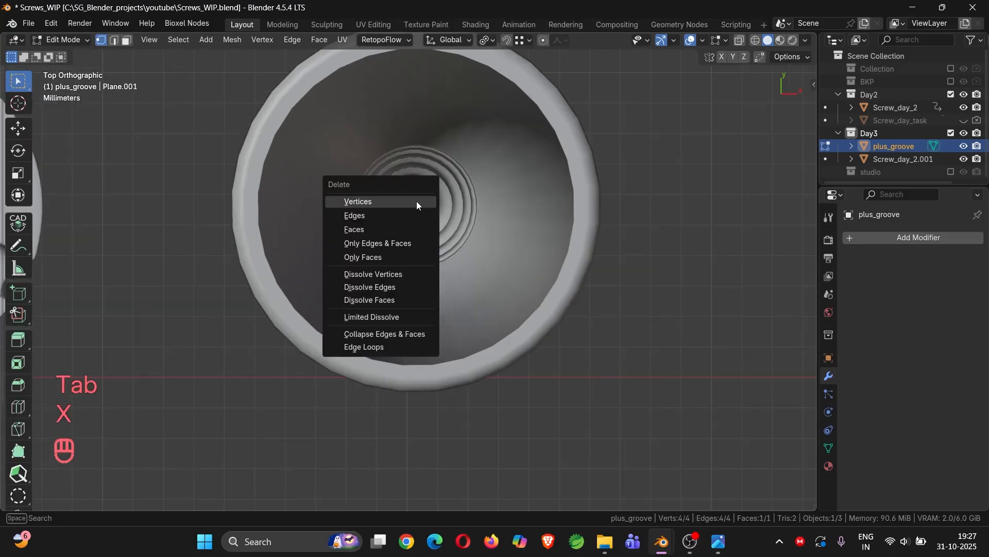
pyautogui.click(387, 261)
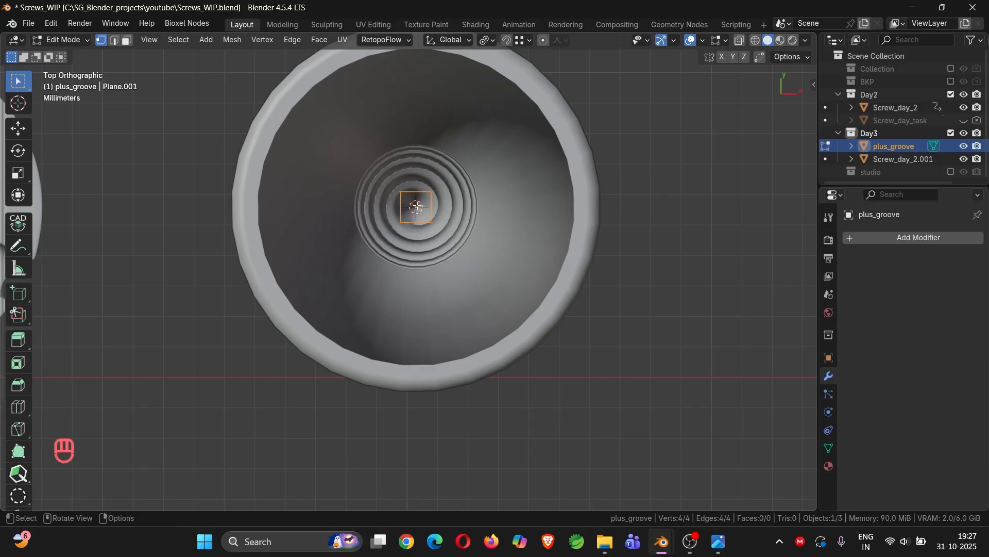
# Bevel the square's vertices into a plus outline with 2 segments, profile shape 0 and about 0.04 cm width, and scale it up about 7.4 times.
pyautogui.press('ctrl')
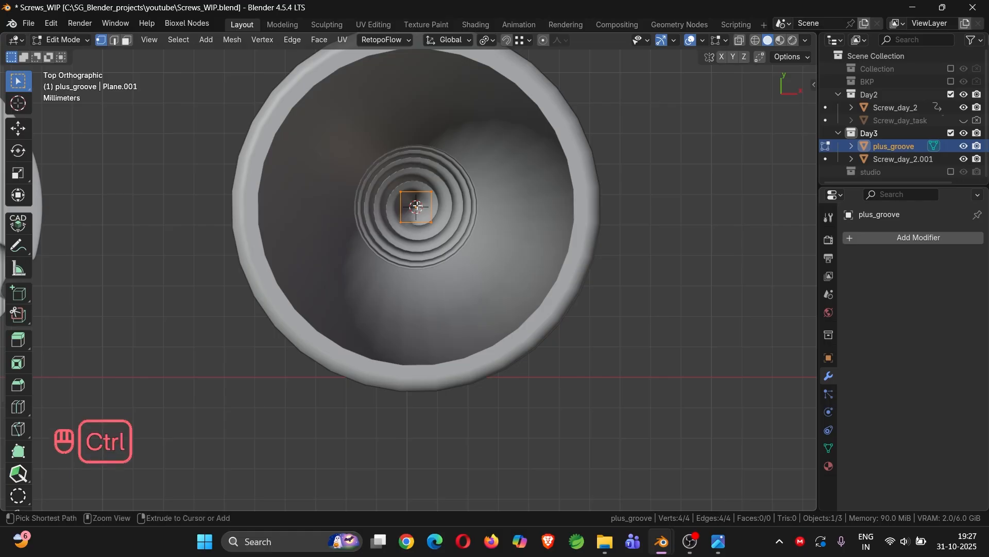
pyautogui.hotkey('ctrl', 'shift', 'b')
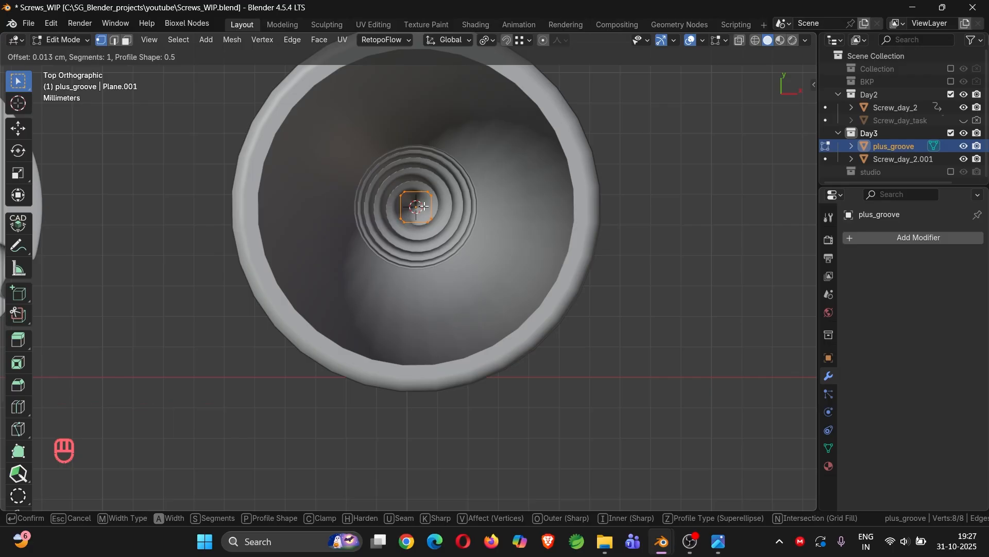
pyautogui.press('p')
pyautogui.press('0')
pyautogui.scroll(1, 425, 206)
pyautogui.press('p')
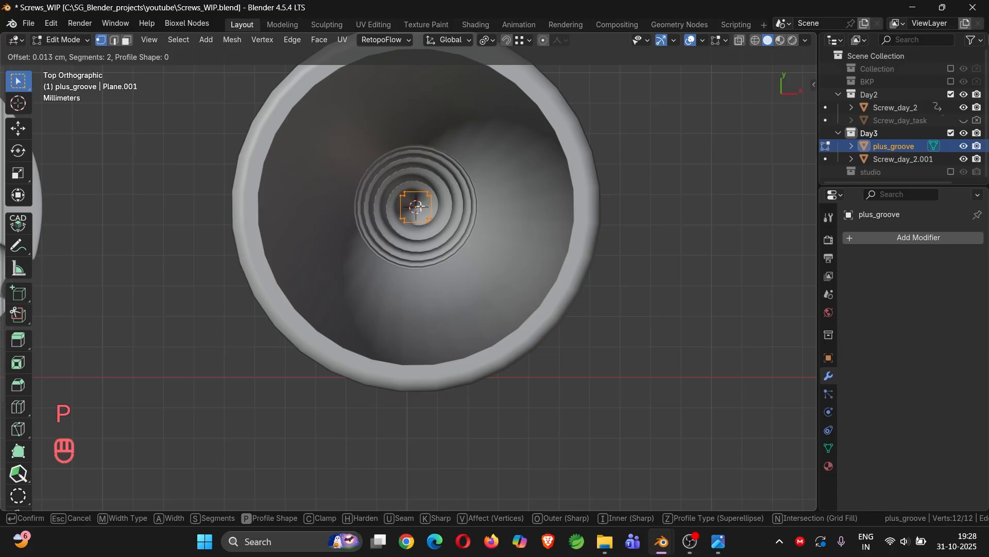
pyautogui.press('a')
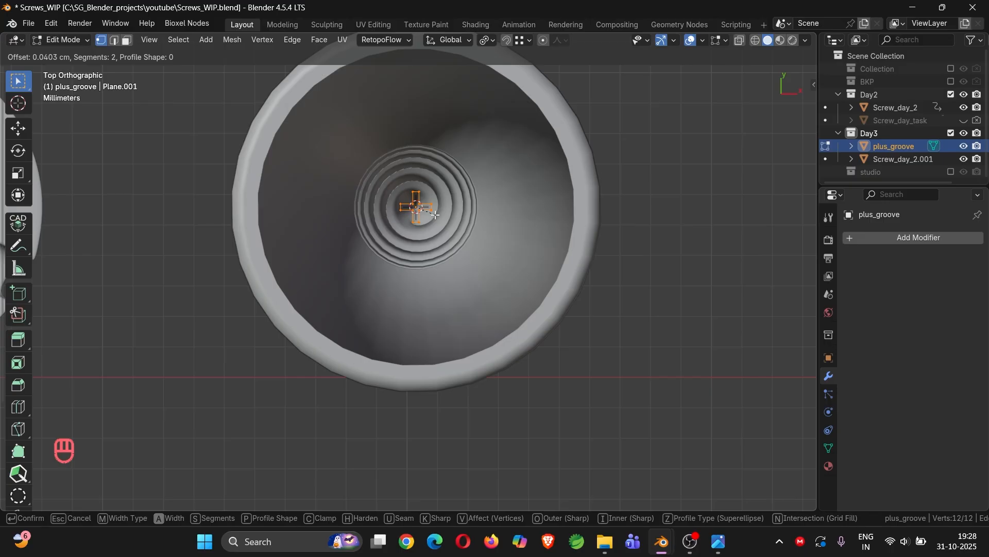
pyautogui.click(435, 214)
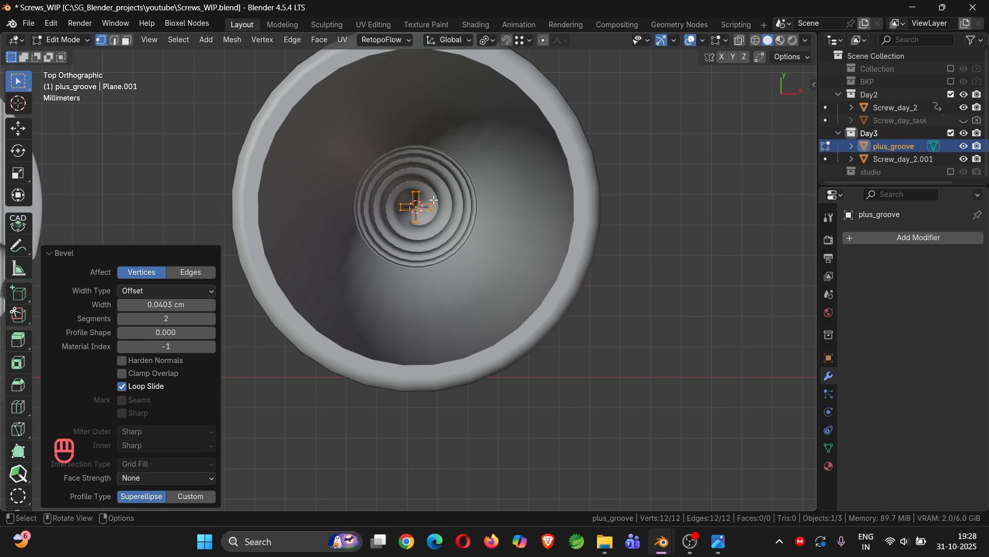
pyautogui.press('s')
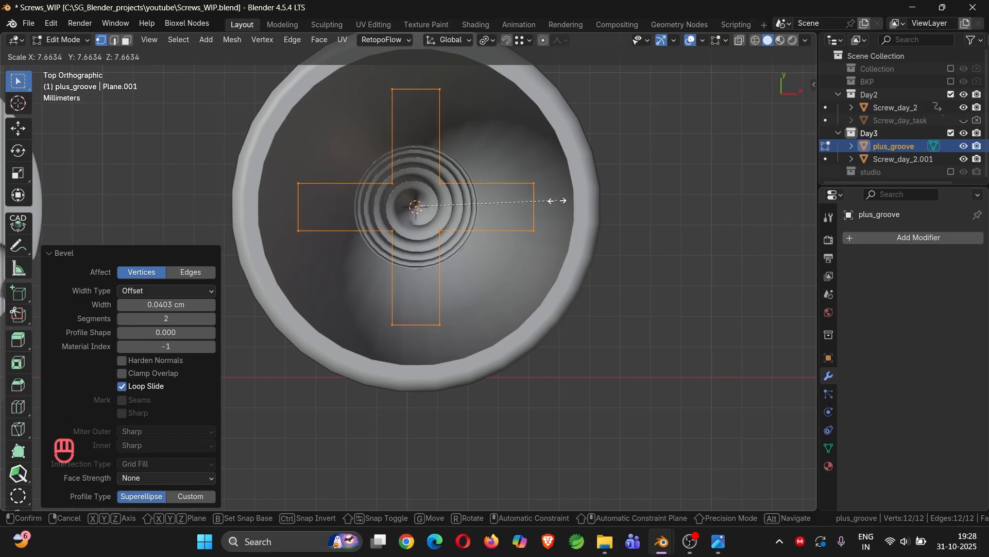
pyautogui.click(553, 201)
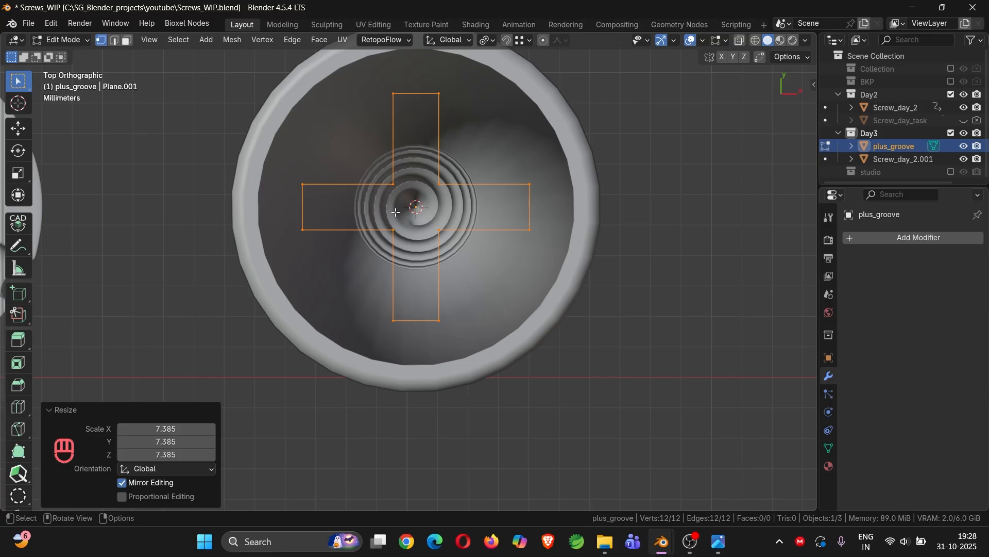
pyautogui.press('ctrl')
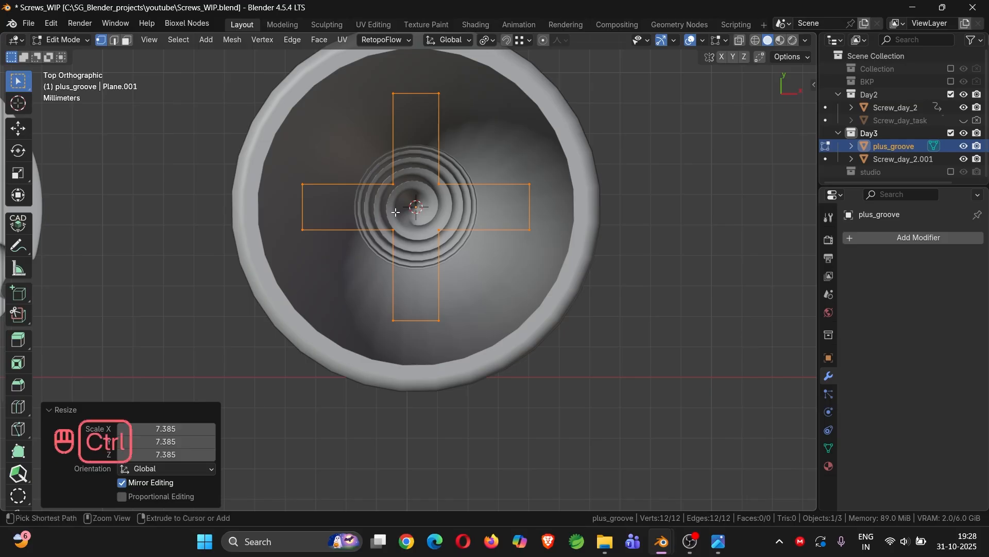
pyautogui.hotkey('ctrl', 'b')
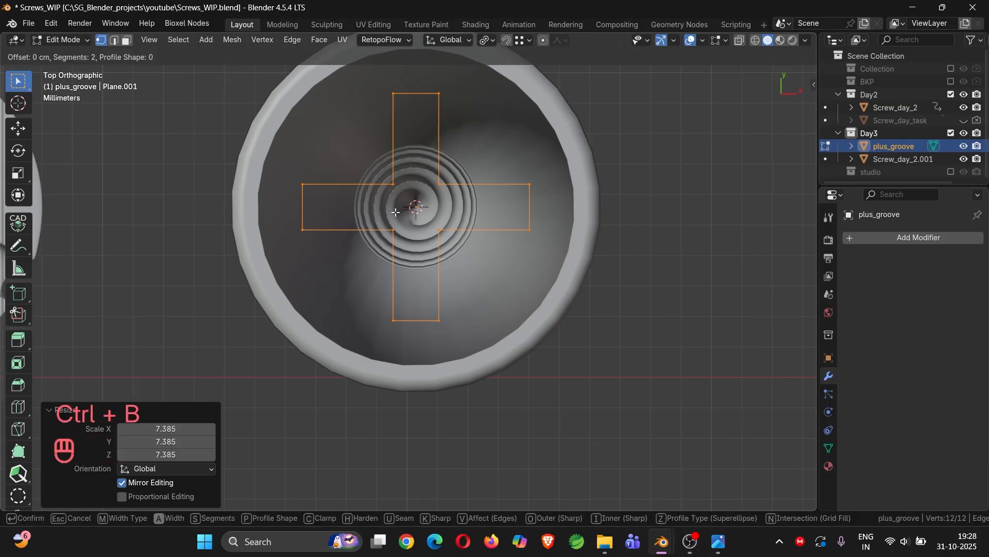
pyautogui.click(395, 212)
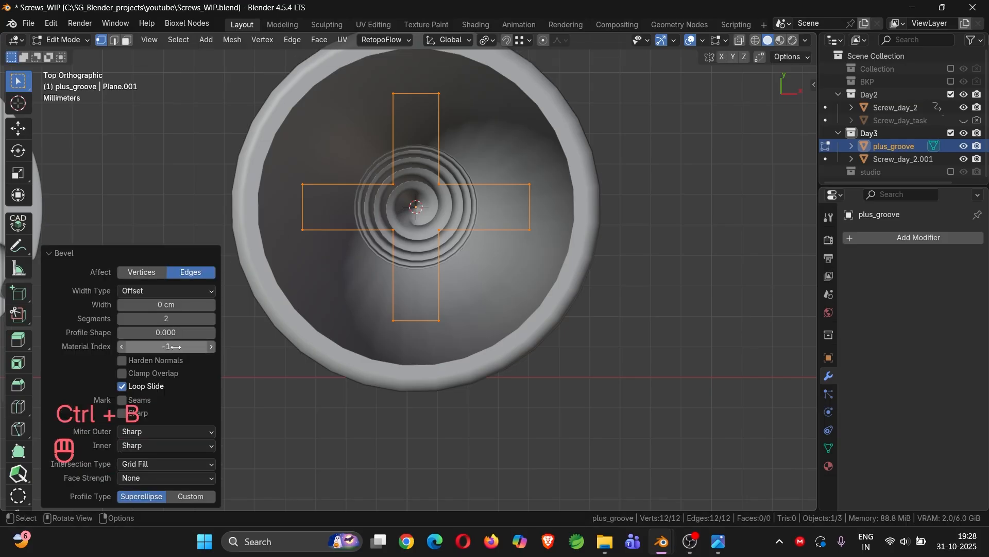
pyautogui.hotkey('ctrl', 'z')
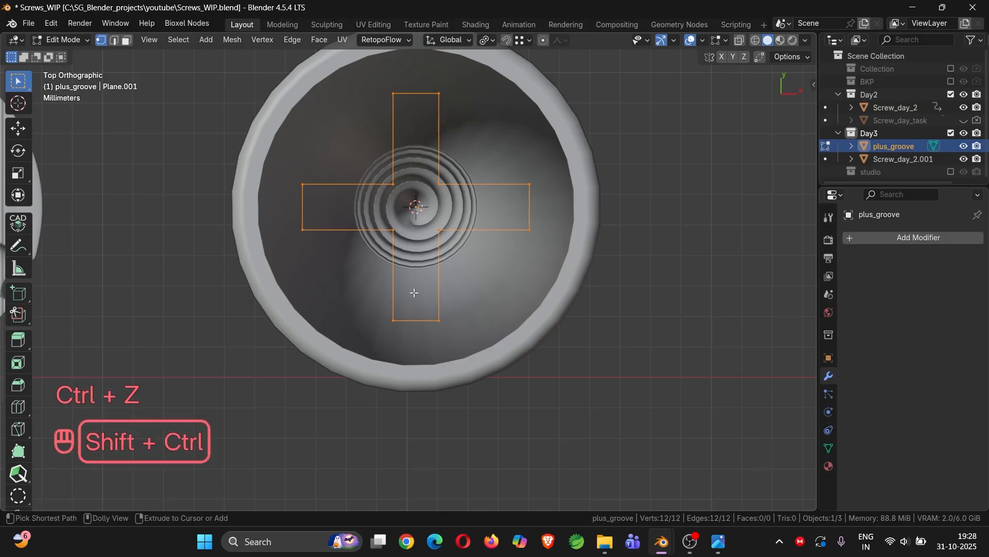
# Vertex-bevel the corners of the plus outline with 2 segments and profile shape 1.
pyautogui.hotkey('shift', 'ctrl', 'b')
pyautogui.click(413, 290)
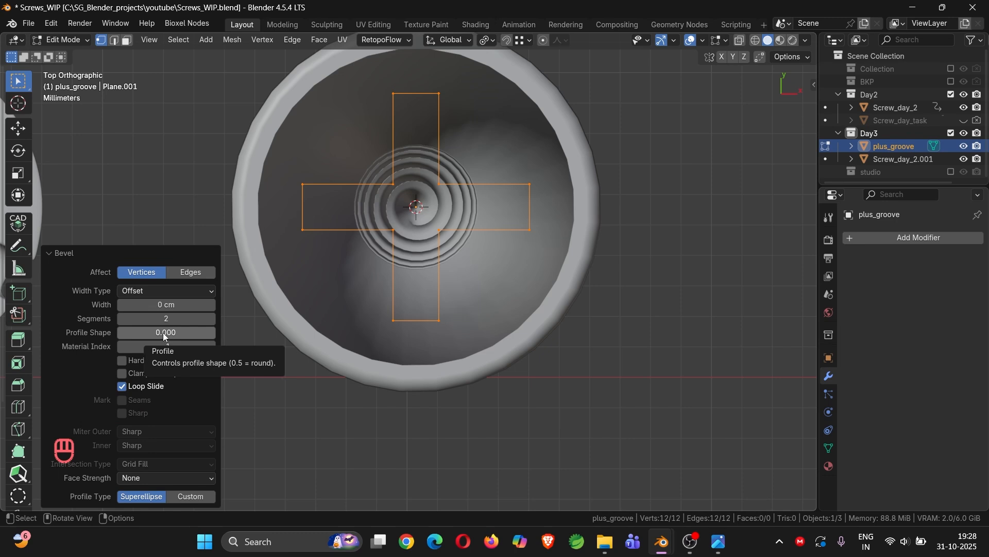
pyautogui.moveTo(163, 332); pyautogui.dragTo(215, 333)
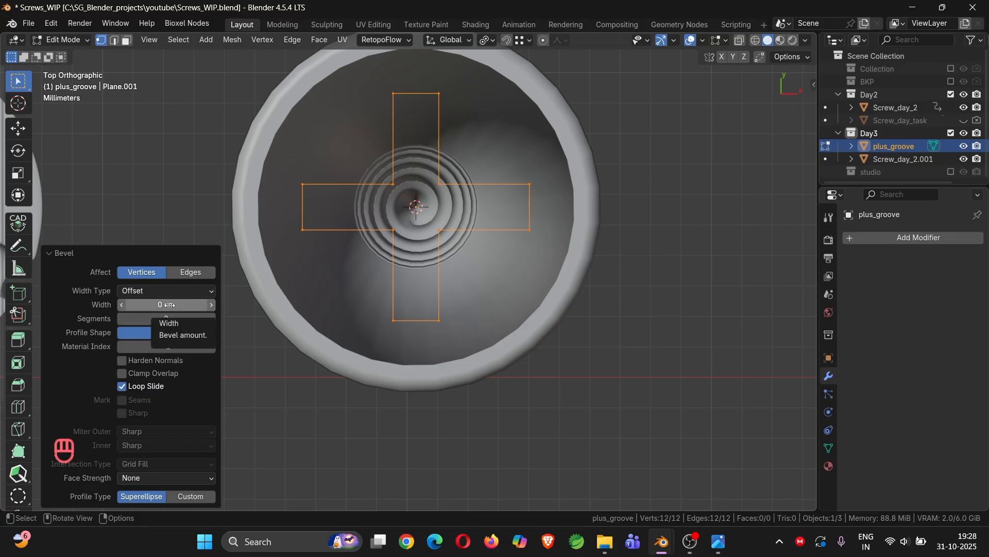
# Set the corner bevel's width to 0.03 cm to add supporting vertices beside each corner of the plus.
pyautogui.keyDown('shift'); pyautogui.moveTo(170, 304); pyautogui.dragTo(175, 305); pyautogui.keyUp('shift')
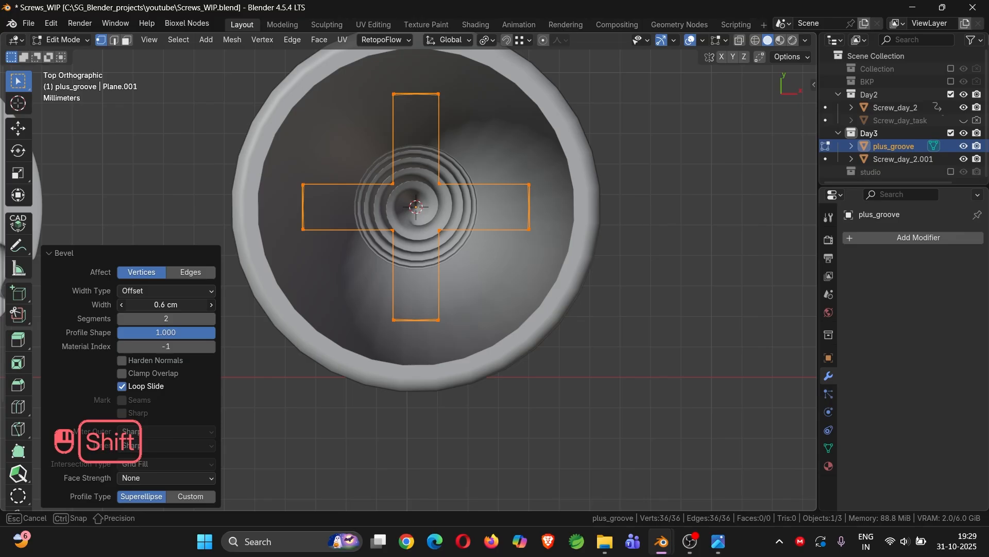
pyautogui.keyDown('shift'); pyautogui.moveTo(176, 305); pyautogui.dragTo(169, 304); pyautogui.keyUp('shift')
pyautogui.click(171, 305)
pyautogui.write('0.03')
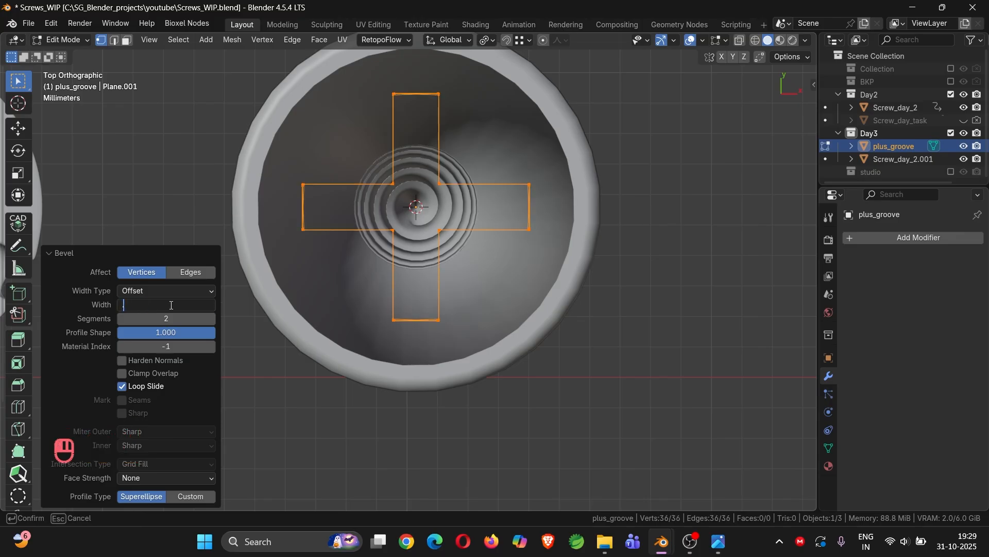
pyautogui.press('Return')
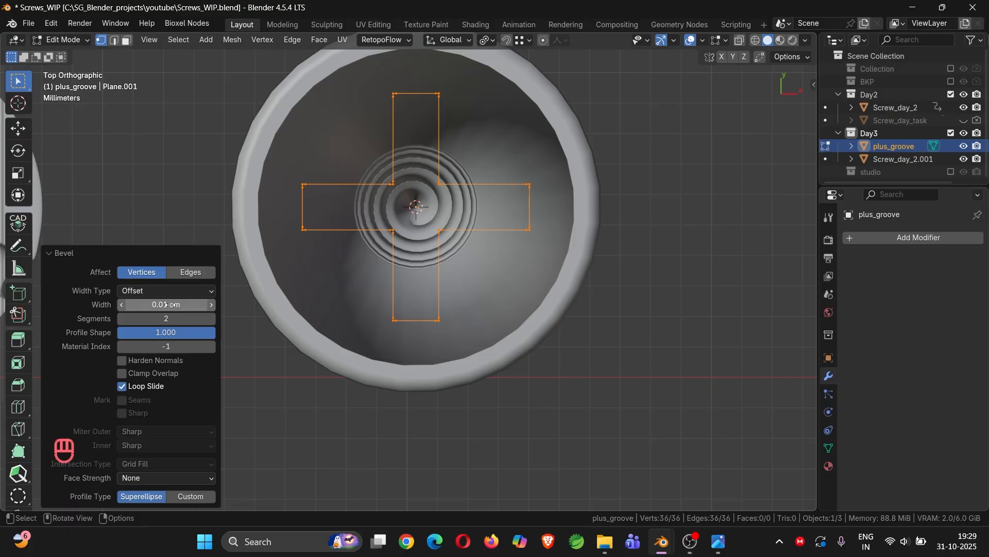
pyautogui.click(171, 304)
pyautogui.write('0.02')
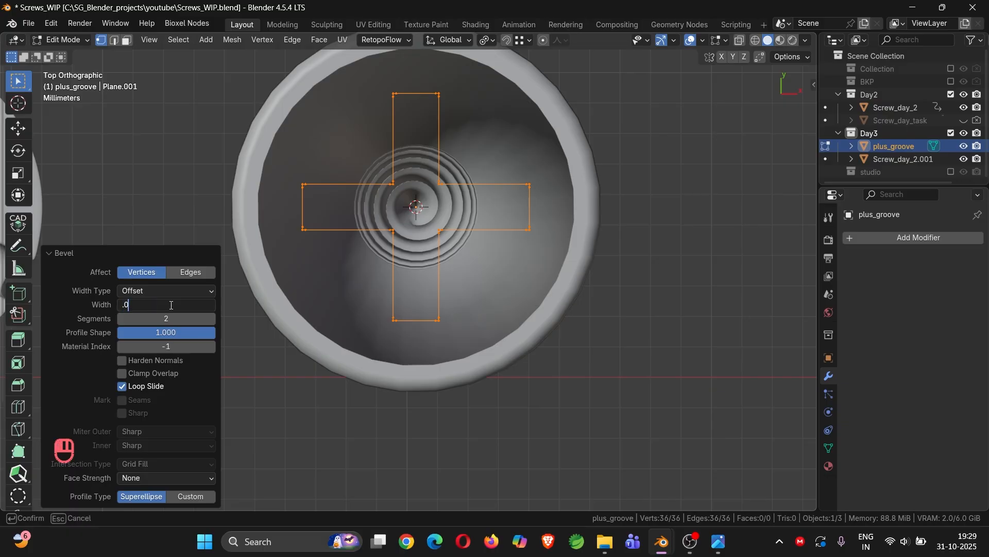
pyautogui.press('Return')
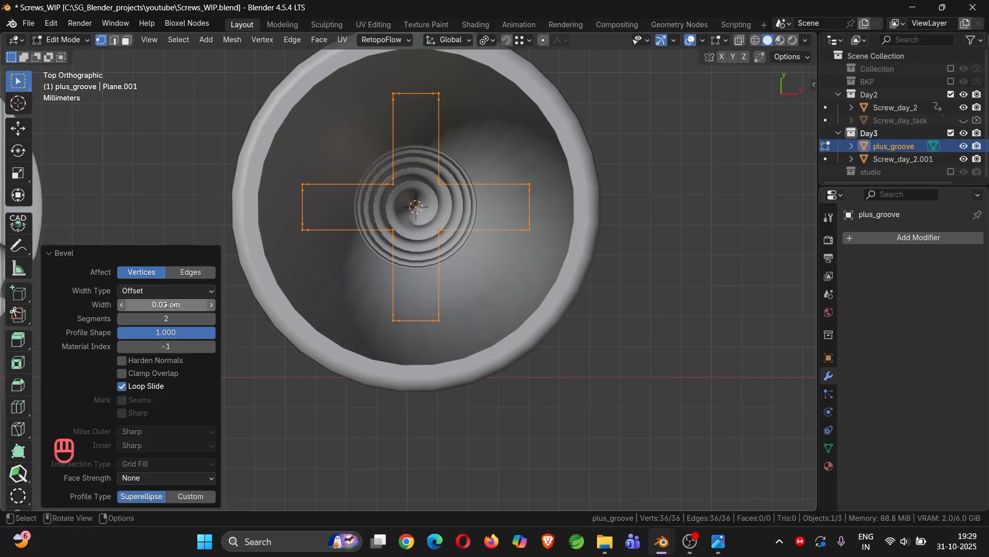
pyautogui.click(170, 305)
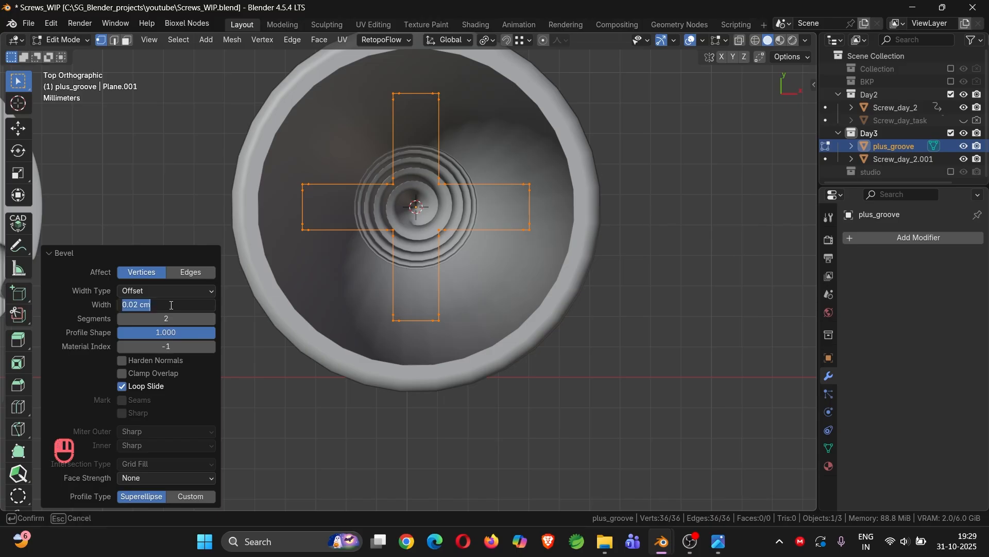
pyautogui.write('0.03')
pyautogui.press('Return')
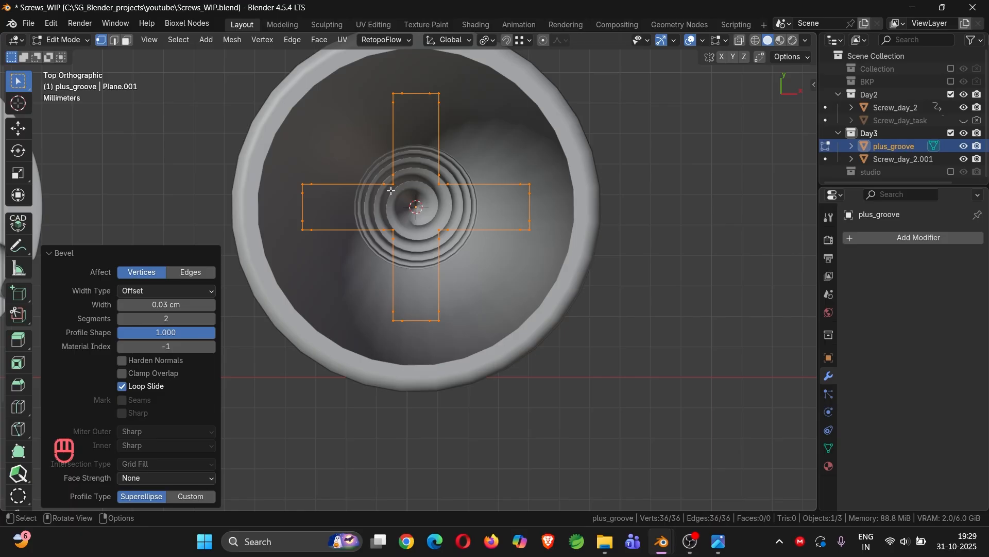
# Show the sidebar with the LoopTools commands and the item's transform values.
pyautogui.press('n')
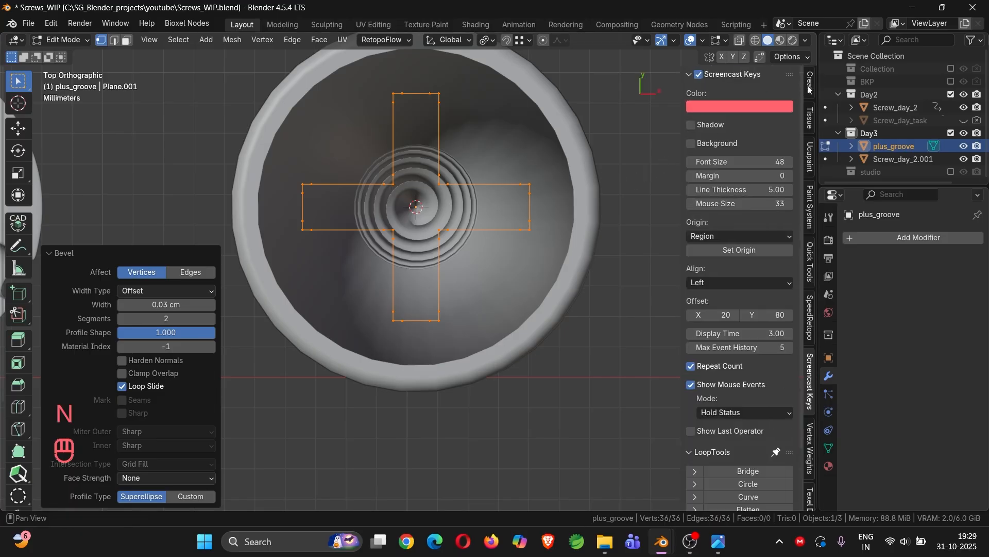
pyautogui.scroll(10, 809, 88)
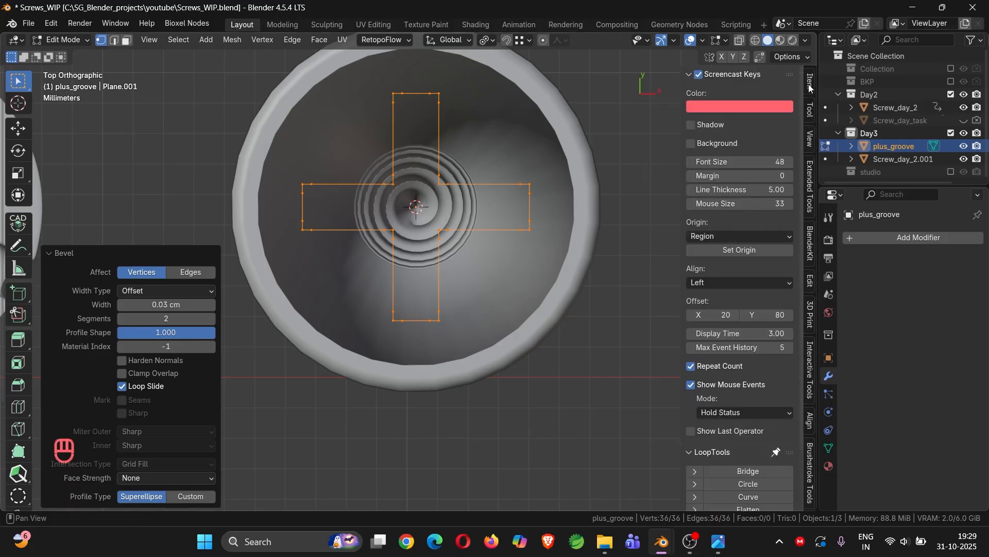
pyautogui.click(809, 86)
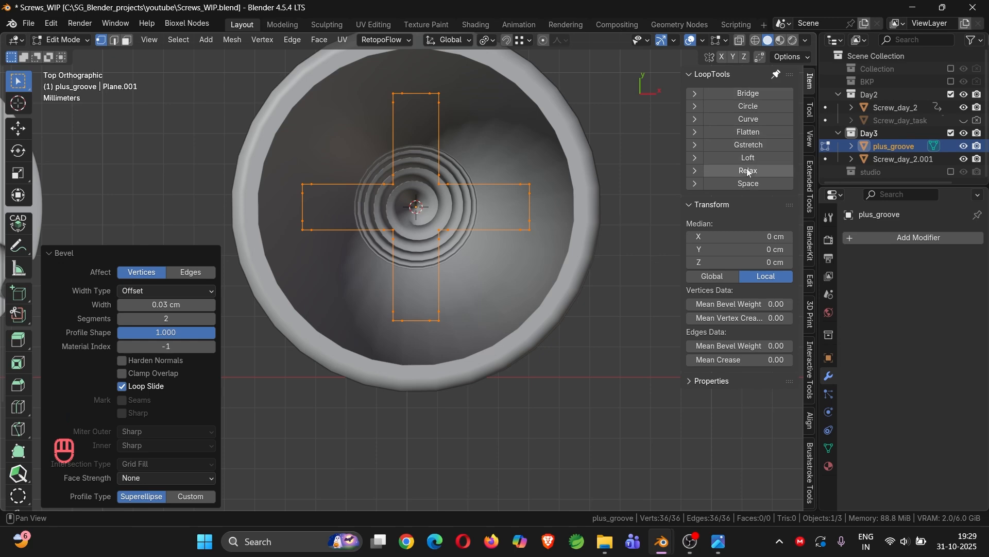
# Search the add-ons in Preferences for "loo" to check LoopTools, and close Preferences.
pyautogui.click(52, 25)
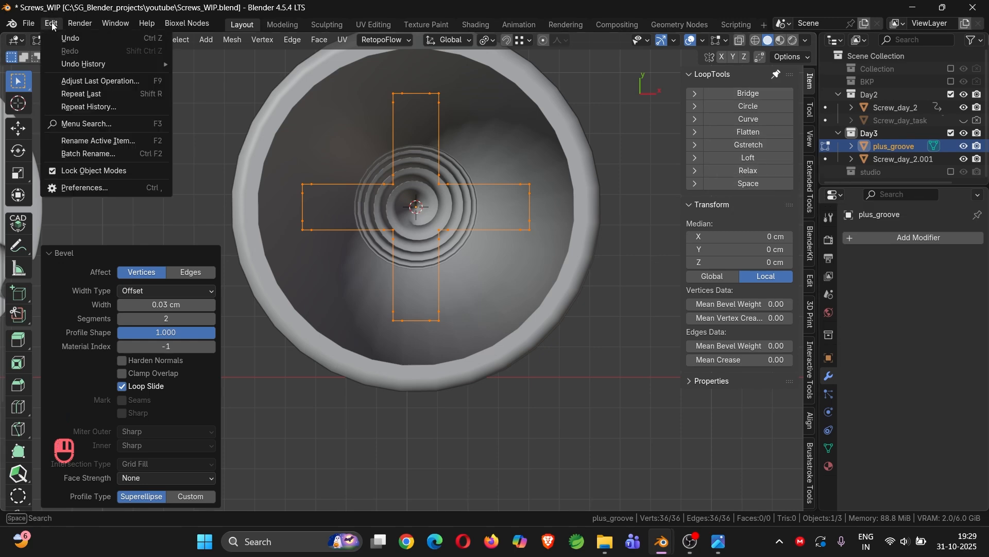
pyautogui.click(110, 188)
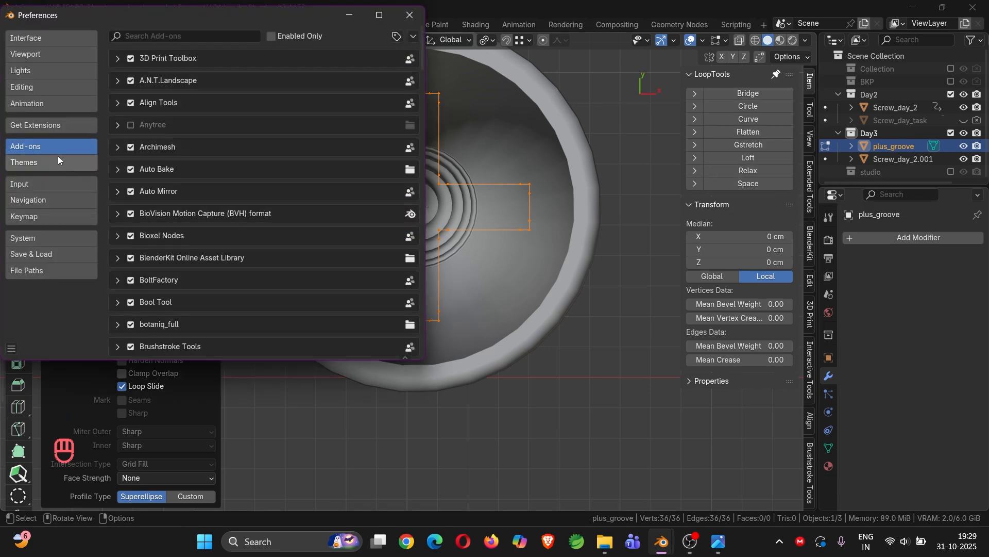
pyautogui.click(156, 37)
pyautogui.write('l')
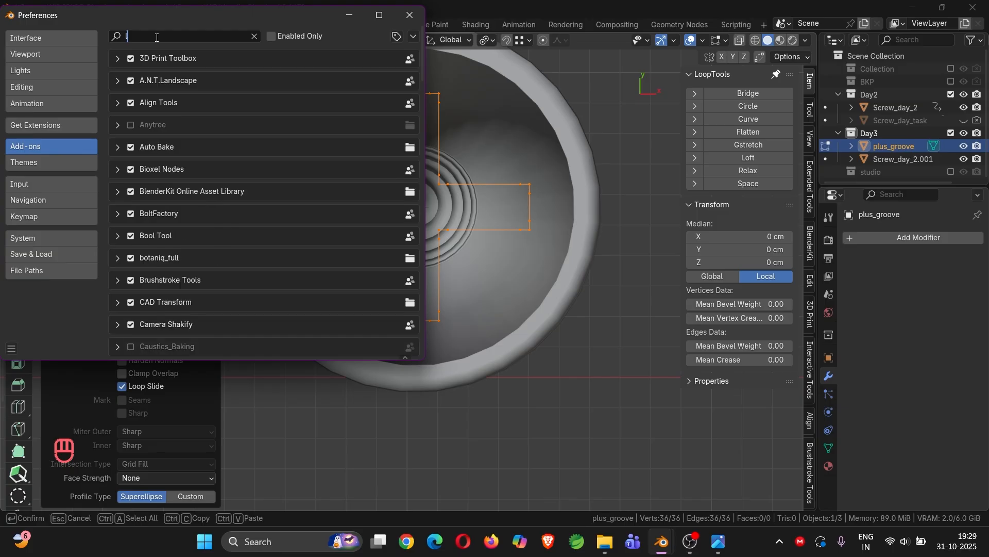
pyautogui.write('oo')
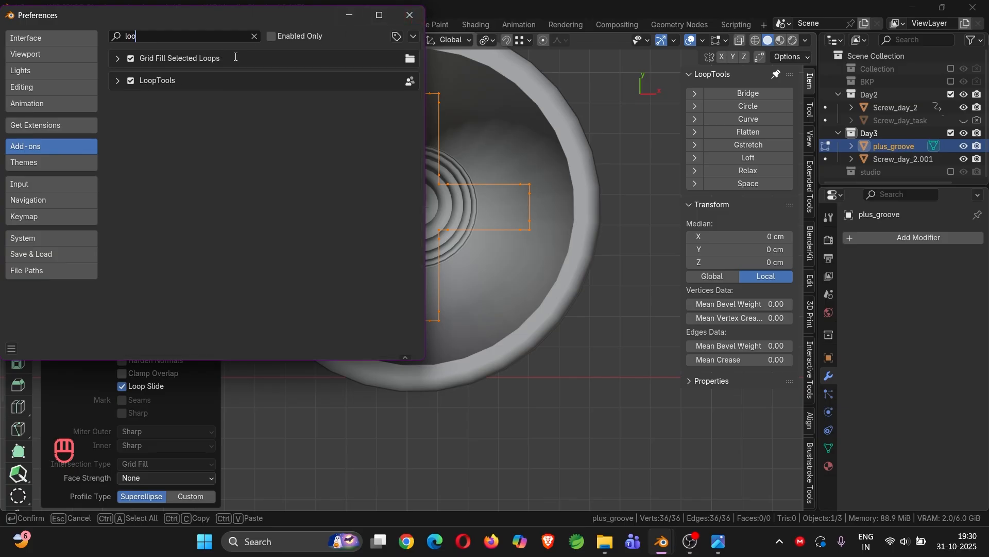
pyautogui.click(410, 15)
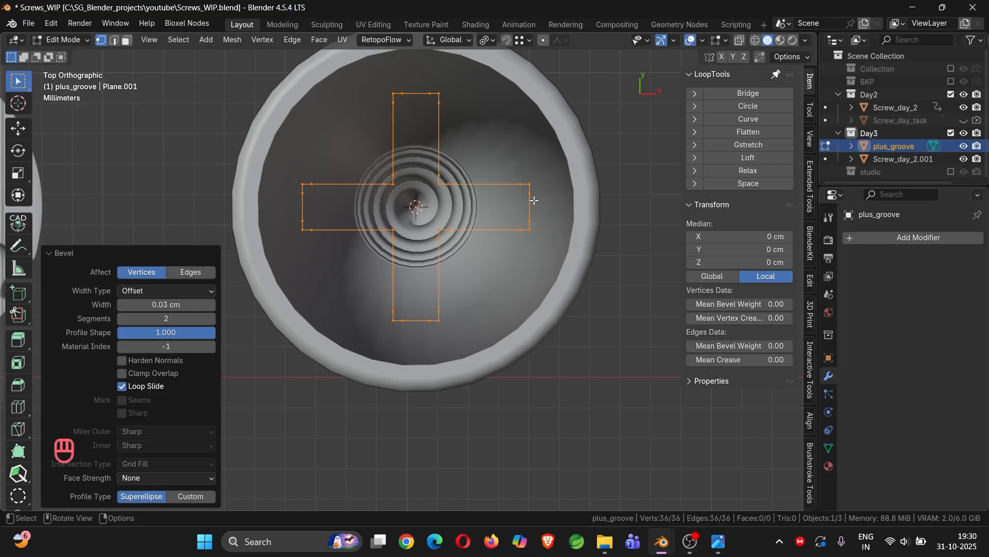
# Extrude the plus outline outward by scaling the new edges to about 1.21.
pyautogui.press('e')
pyautogui.press('s')
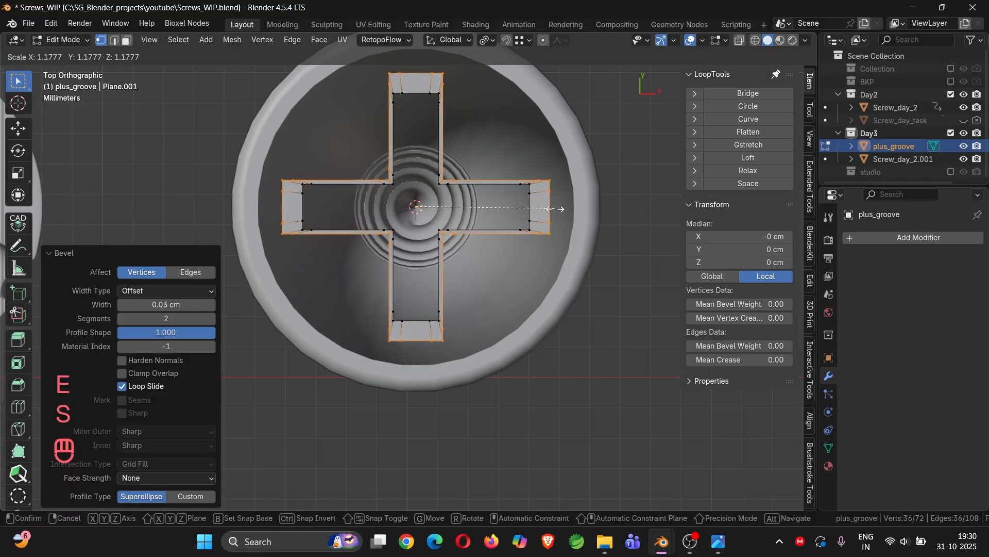
pyautogui.click(559, 209)
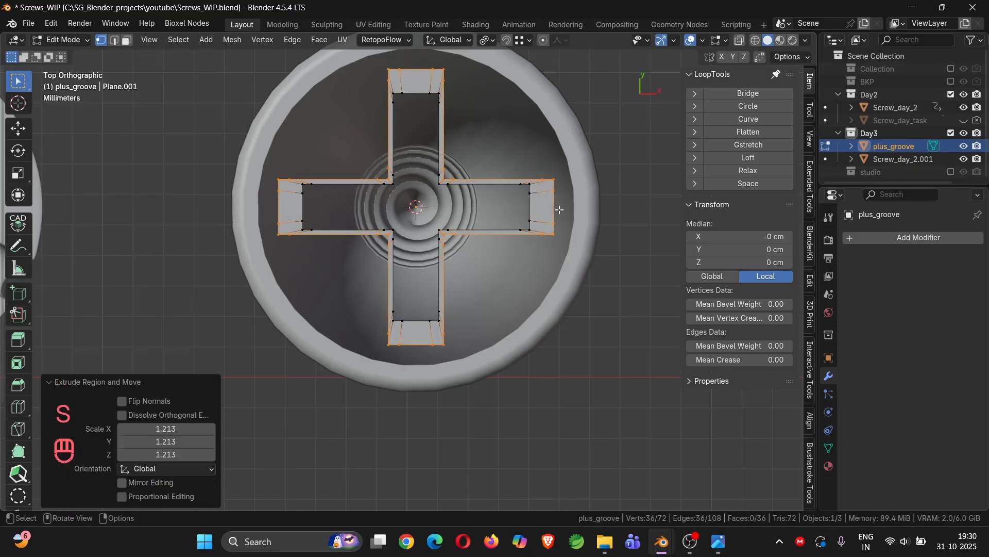
# Turn the extruded outer loop into a circle with LoopTools and scale it to about 1.33 so it surrounds the plus.
pyautogui.click(741, 105)
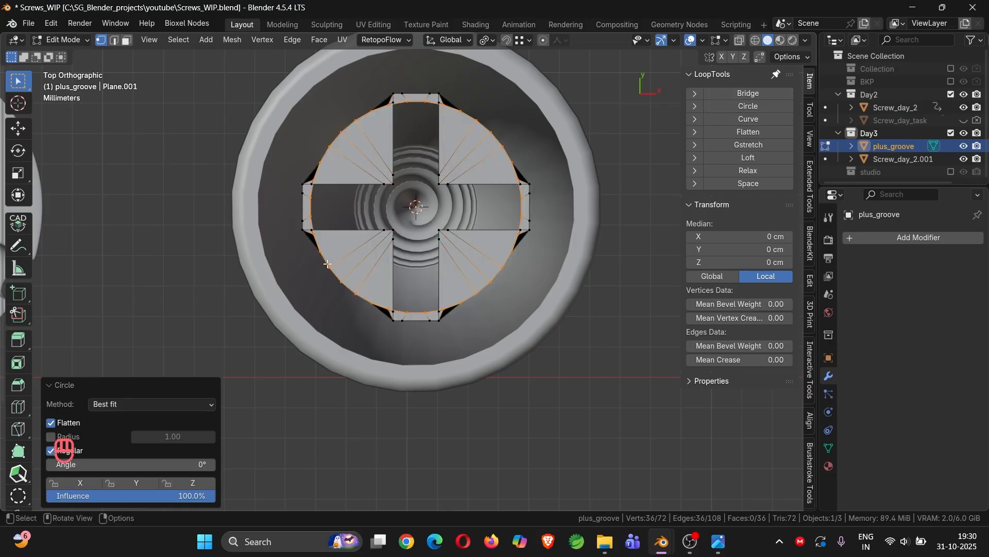
pyautogui.press('s')
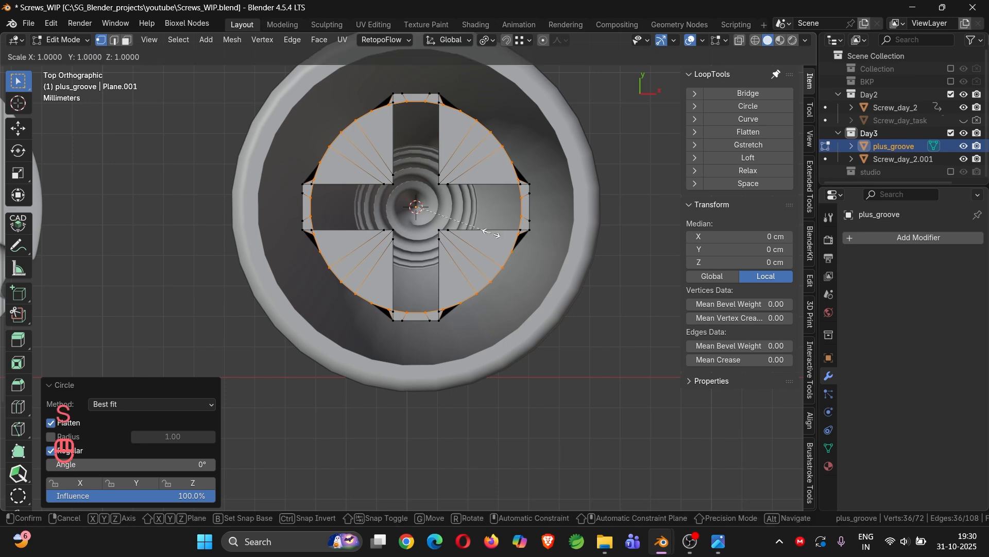
pyautogui.click(518, 238)
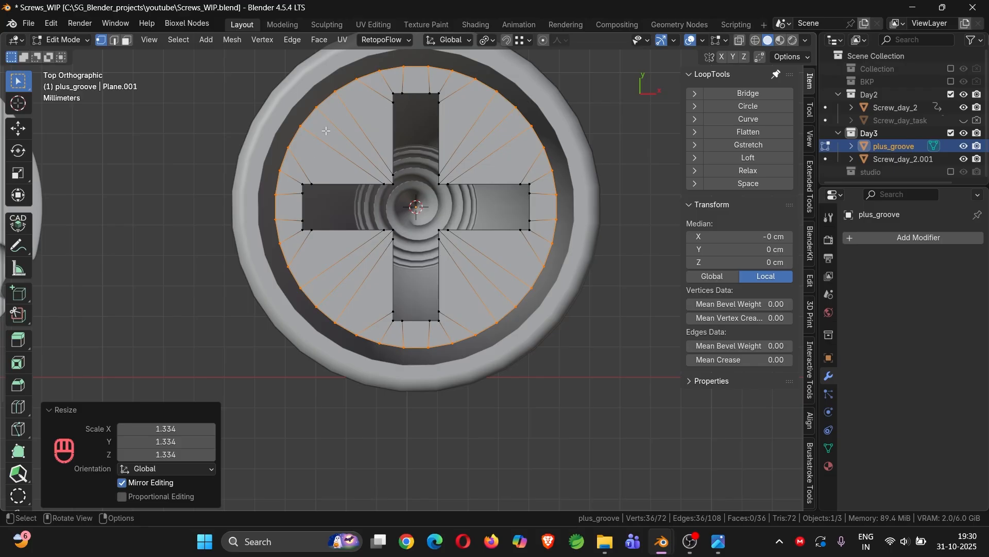
# Turn on the Face Orientation overlay and examine the normals of the plus groove's faces.
pyautogui.moveTo(516, 201); pyautogui.dragTo(527, 125, button='middle')
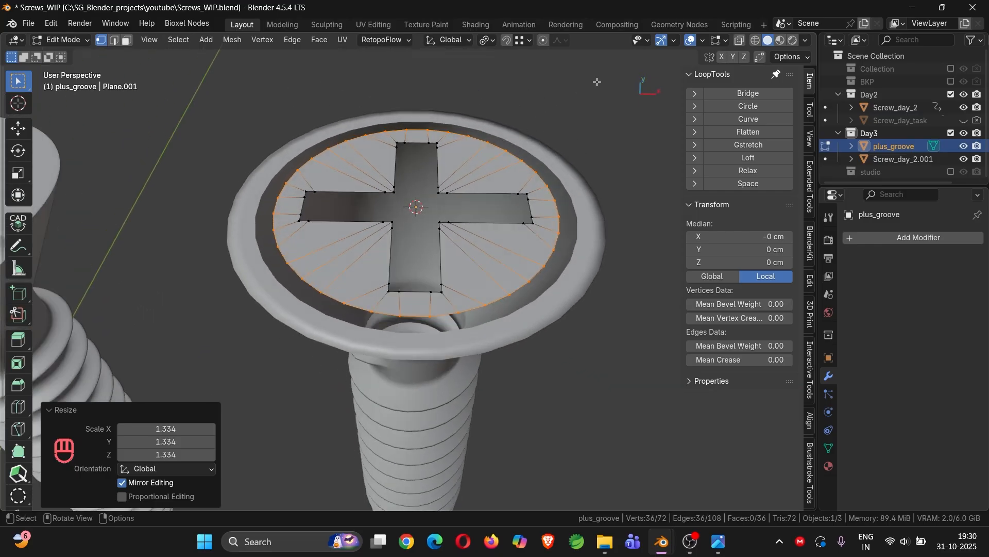
pyautogui.click(675, 41)
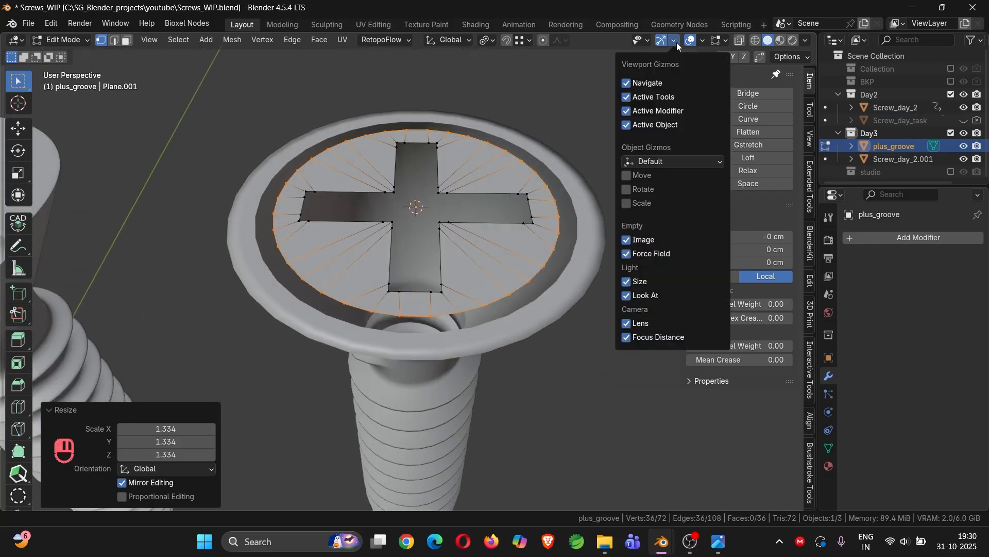
pyautogui.click(702, 41)
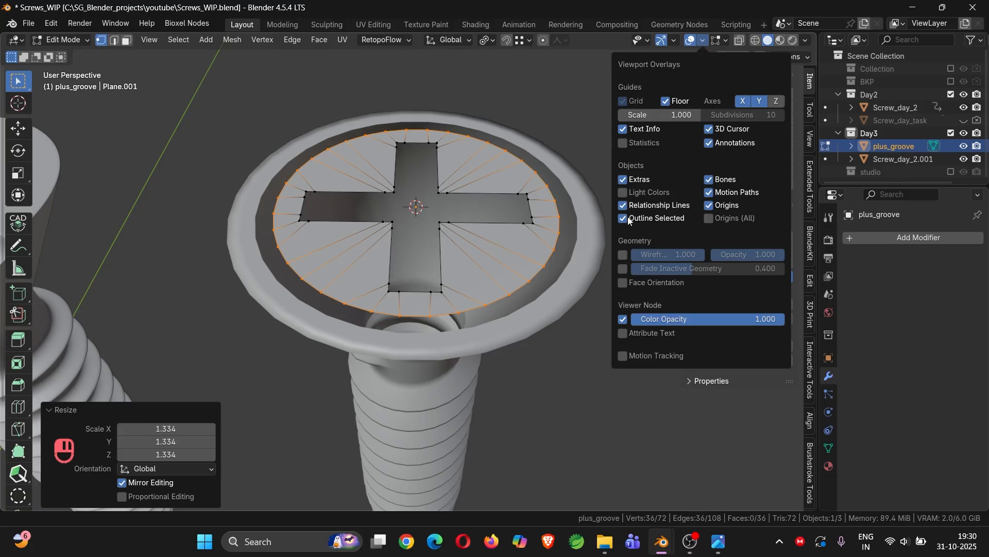
pyautogui.click(623, 282)
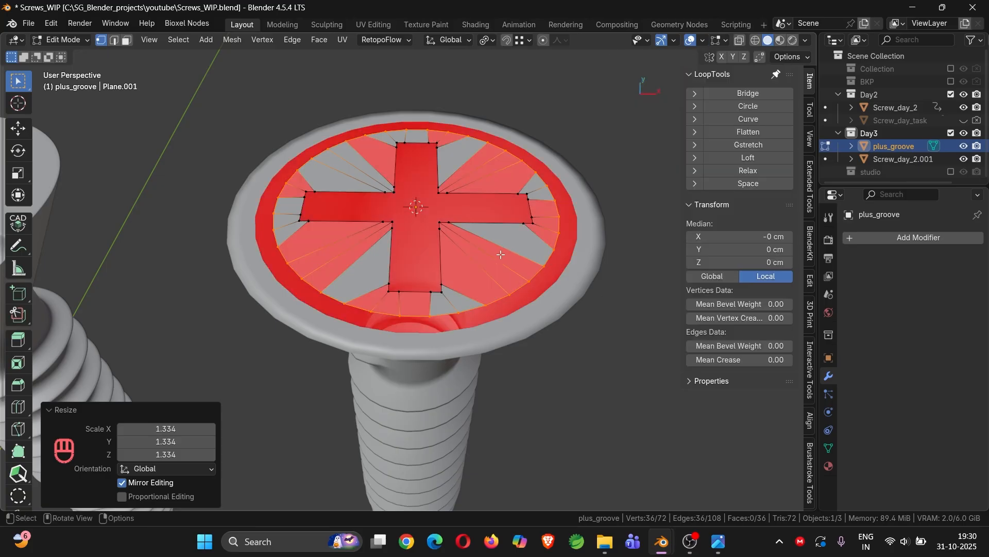
pyautogui.moveTo(501, 255); pyautogui.dragTo(538, 266, button='middle')
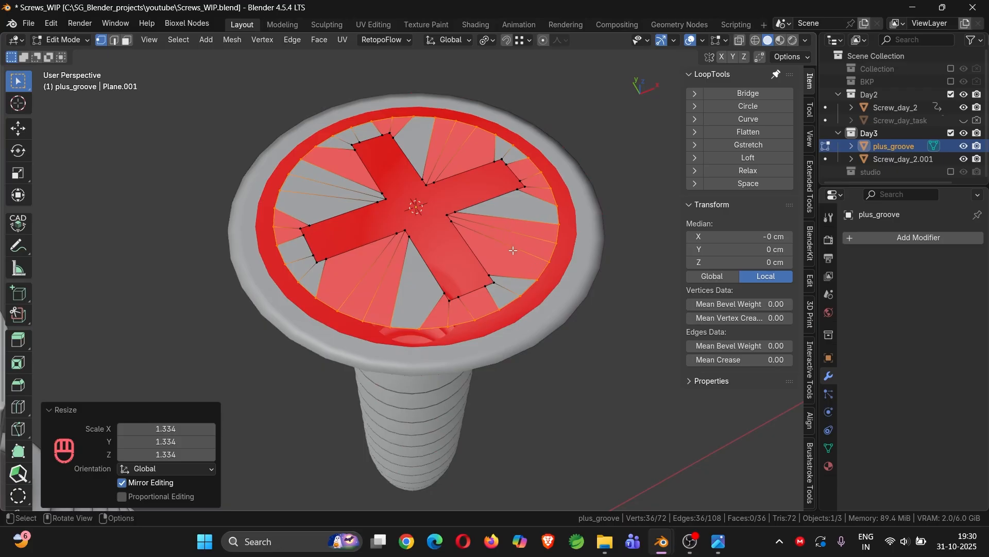
# Recalculate the normals of all plus groove faces with Inside enabled, and turn off the Face Orientation overlay.
pyautogui.press('3')
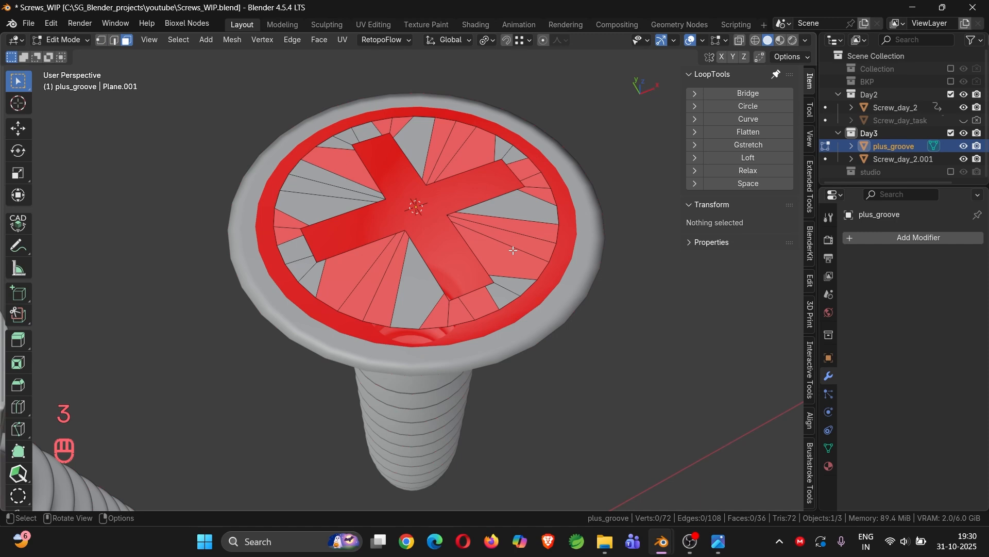
pyautogui.press('a')
pyautogui.hotkey('shift', 'n')
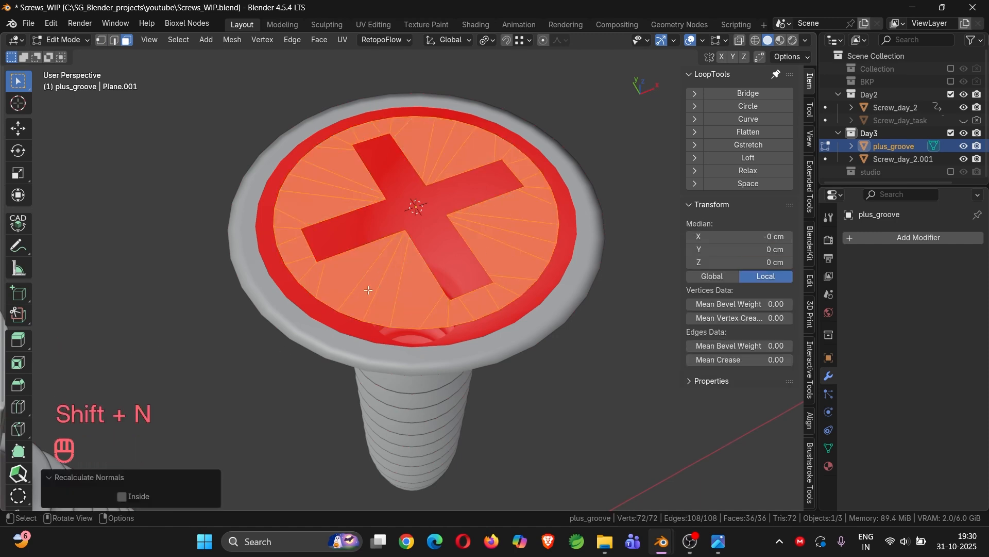
pyautogui.click(124, 499)
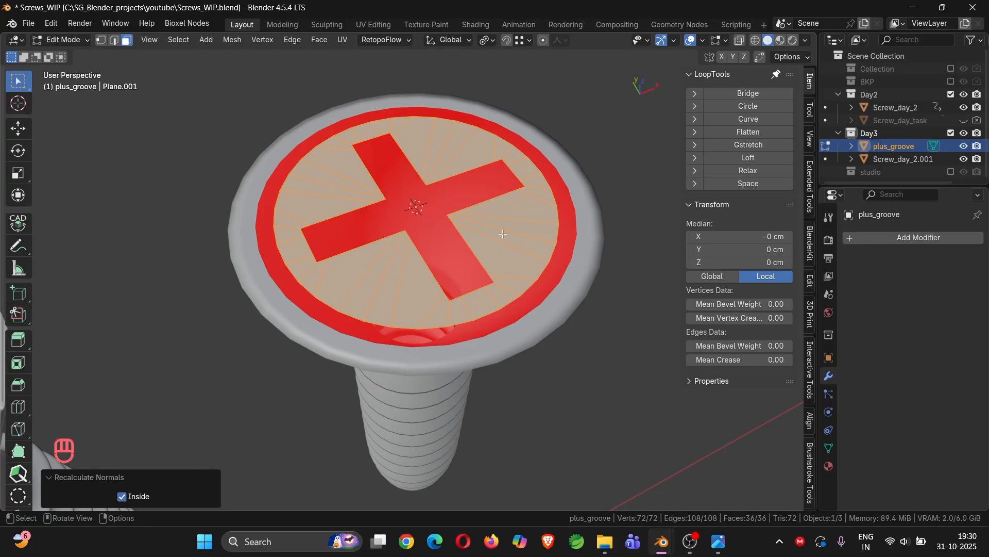
pyautogui.click(703, 40)
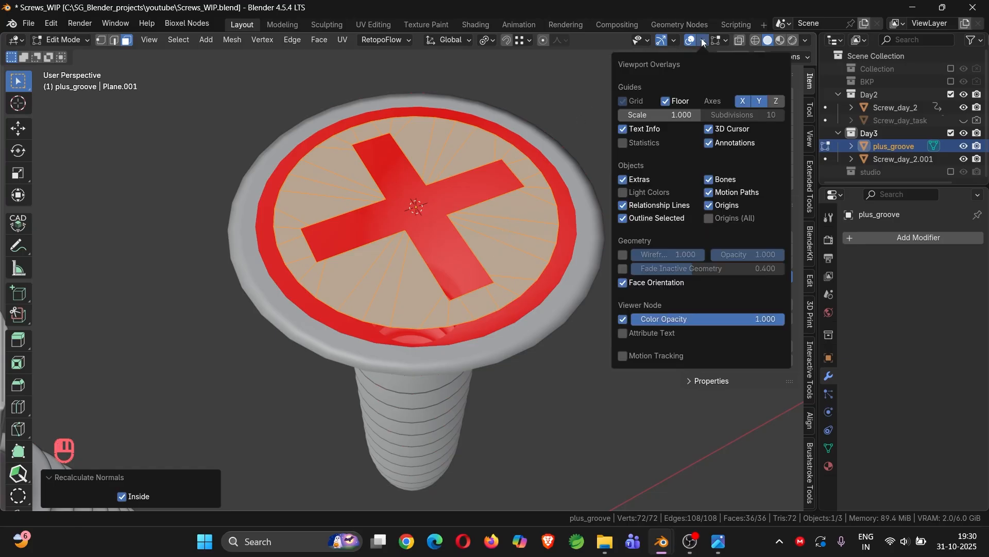
pyautogui.click(623, 283)
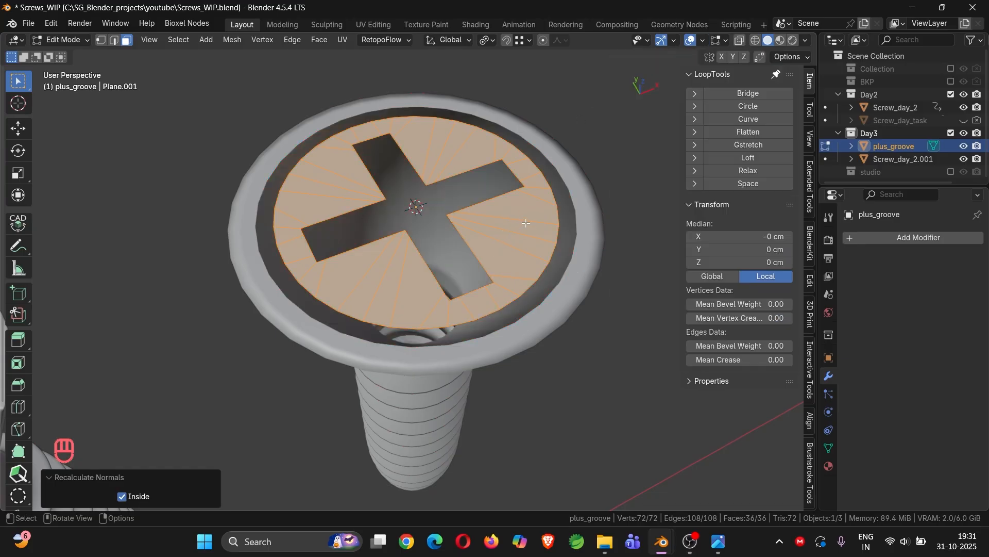
# Extrude the circular outer edge loop of the plus groove outward by scaling it to about 1.05.
pyautogui.hotkey('alt', 'a')
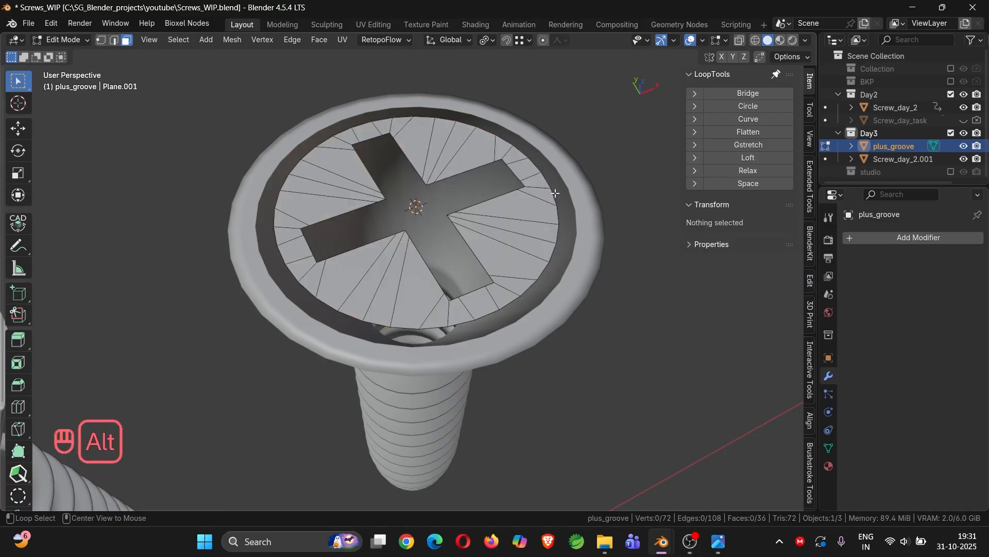
pyautogui.keyDown('alt'); pyautogui.click(555, 193); pyautogui.keyUp('alt')
pyautogui.moveTo(555, 193); pyautogui.dragTo(533, 183, button='middle')
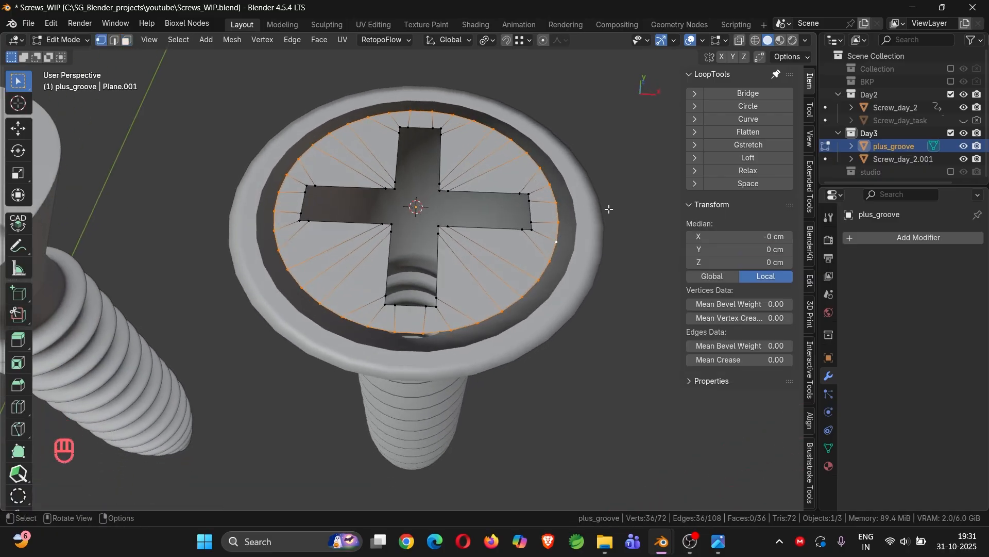
pyautogui.press('e')
pyautogui.press('s')
pyautogui.press('s')
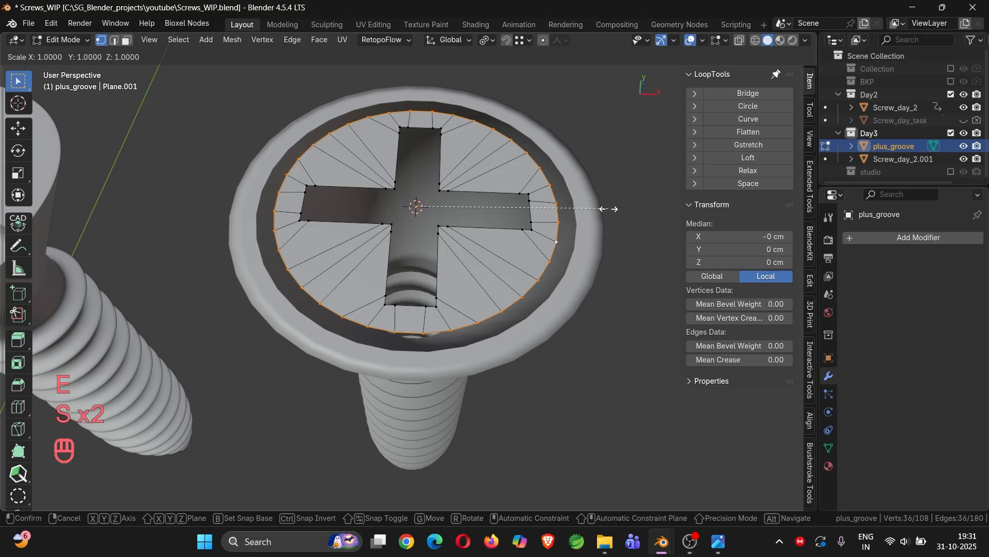
pyautogui.click(618, 209)
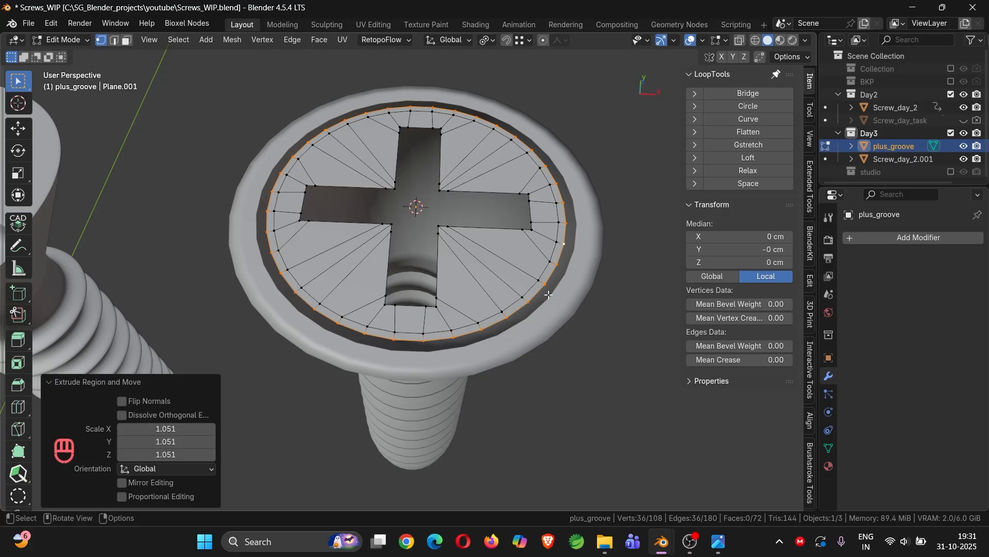
# Join Screw_day_2.001 into plus_groove in Object Mode and open the combined mesh in Edit Mode.
pyautogui.press('Tab')
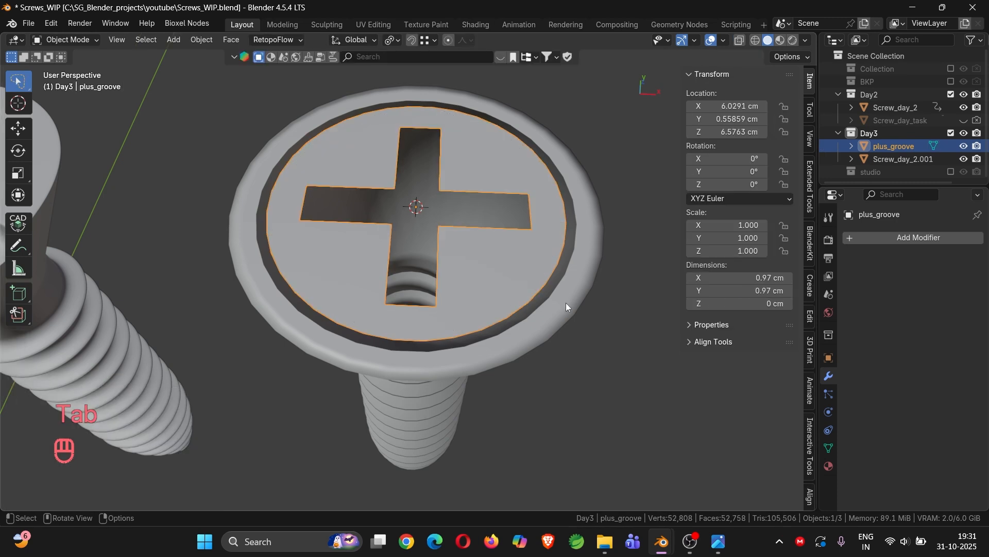
pyautogui.click(566, 304)
pyautogui.click(527, 286)
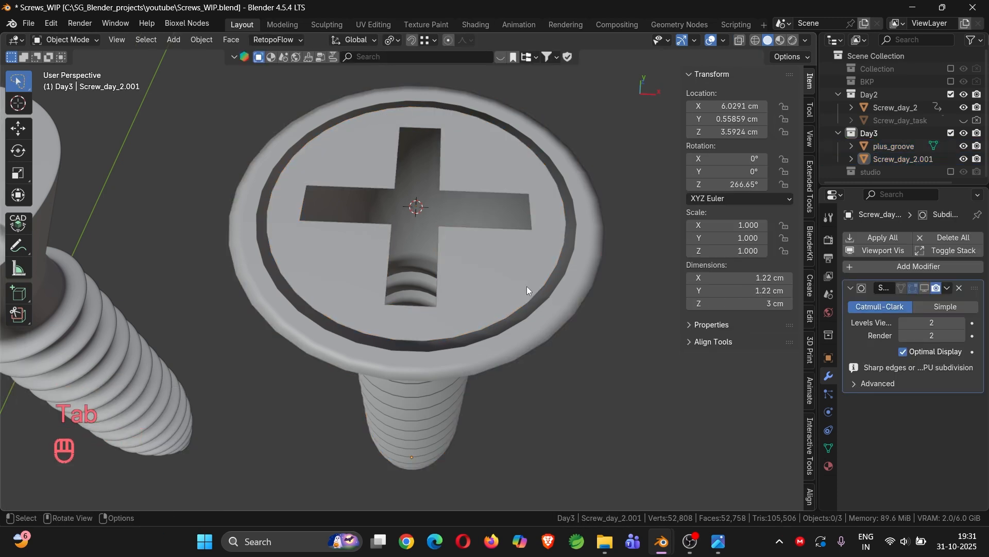
pyautogui.click(889, 148)
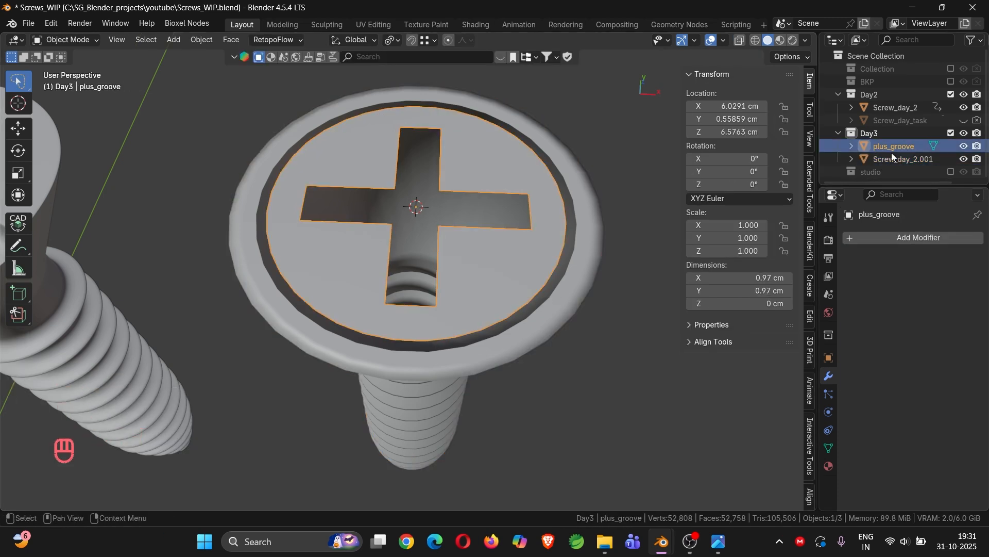
pyautogui.keyDown('shift'); pyautogui.click(892, 156); pyautogui.keyUp('shift')
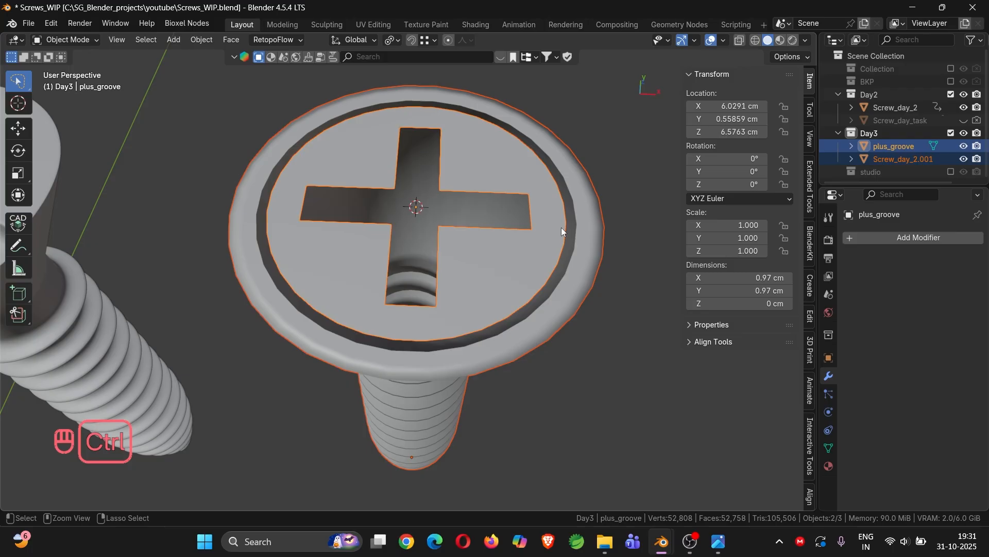
pyautogui.hotkey('ctrl', 'j')
pyautogui.press('Tab')
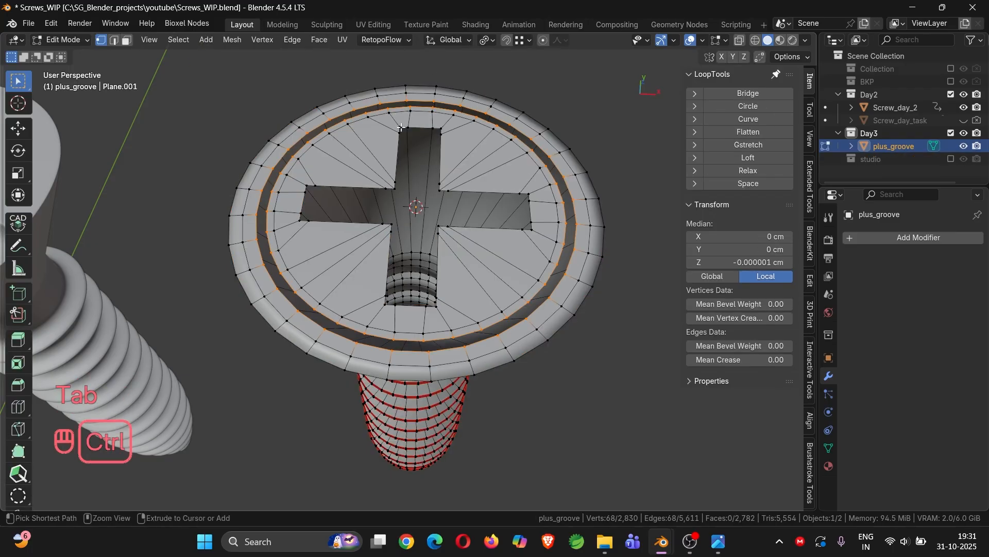
# Try to close the gap between the plus border and the screw head's rim with Bridge Edge Loops, and undo it.
pyautogui.hotkey('ctrl', 'e')
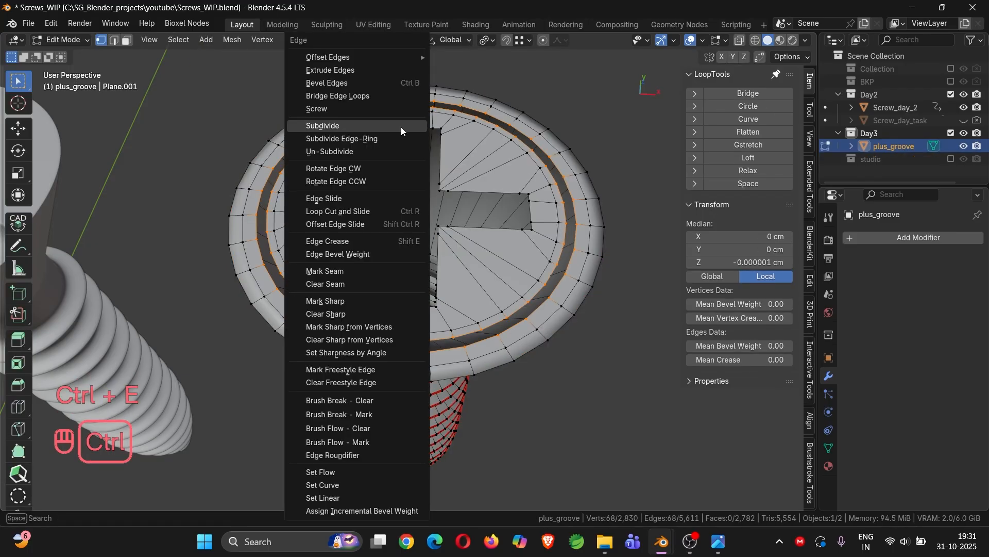
pyautogui.click(362, 96)
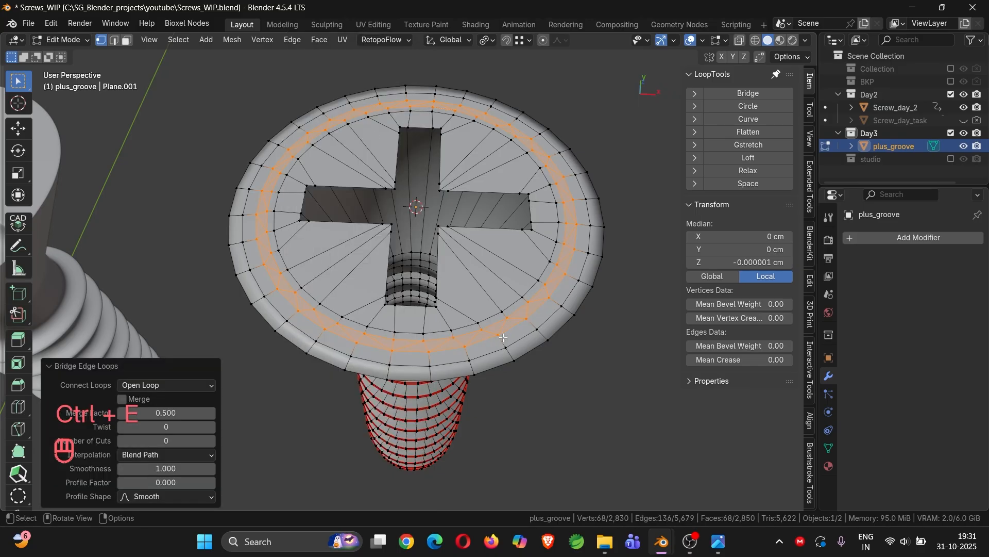
pyautogui.scroll(3, 546, 280)
pyautogui.scroll(-4, 593, 222)
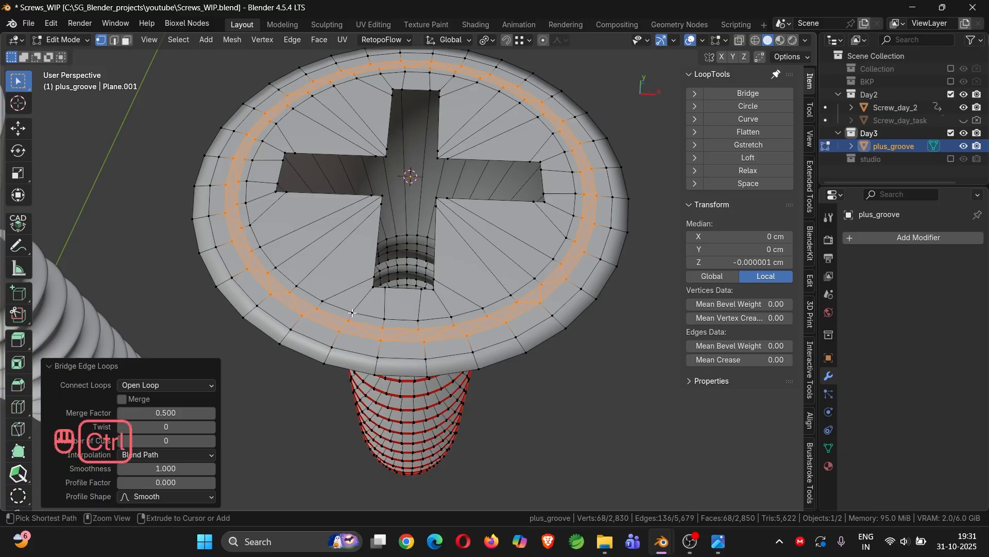
pyautogui.hotkey('ctrl', 'z')
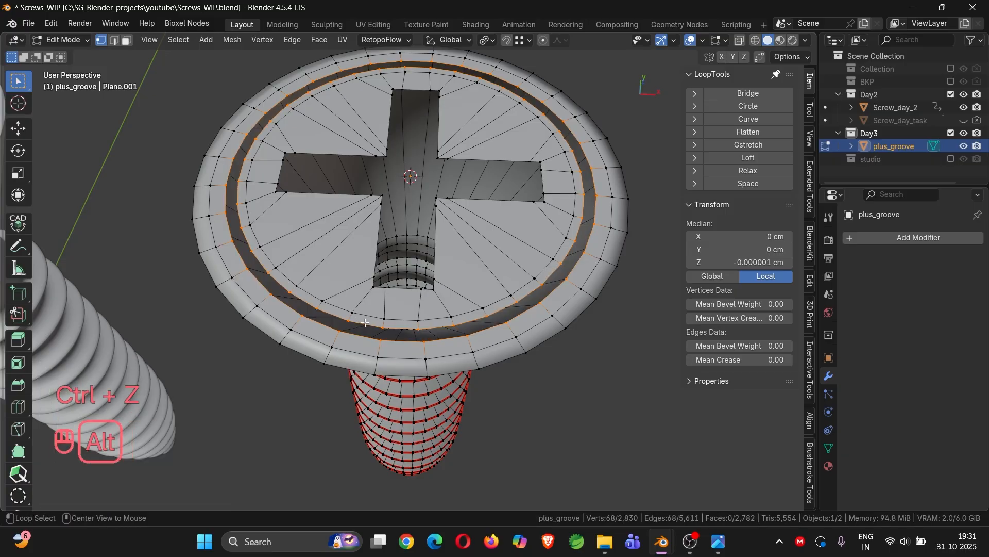
# Compare the vertex counts of the two gap loops, and thin an edge ring selection around the head's rim with Checker Deselect, Deselected 5.
pyautogui.keyDown('alt'); pyautogui.click(365, 322); pyautogui.keyUp('alt')
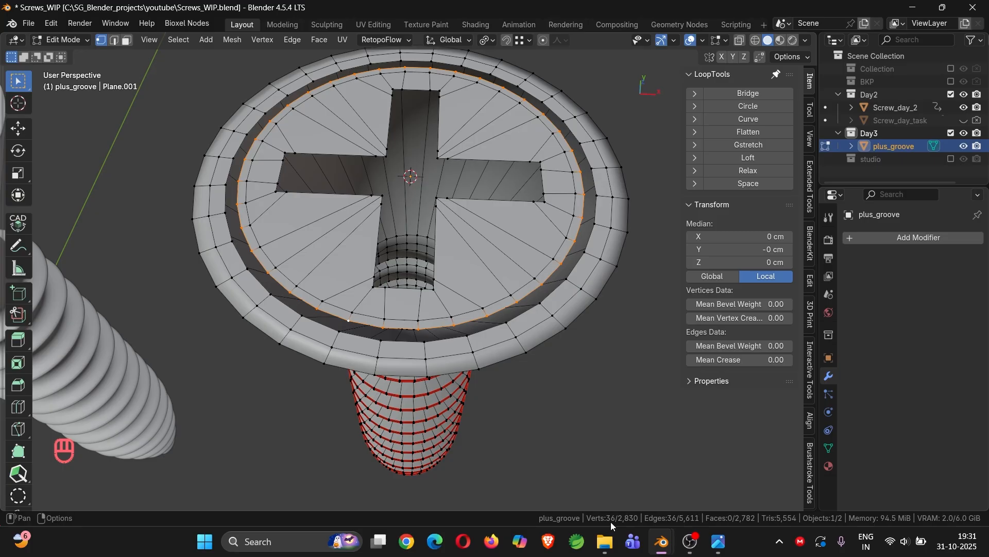
pyautogui.keyDown('alt'); pyautogui.click(493, 329); pyautogui.keyUp('alt')
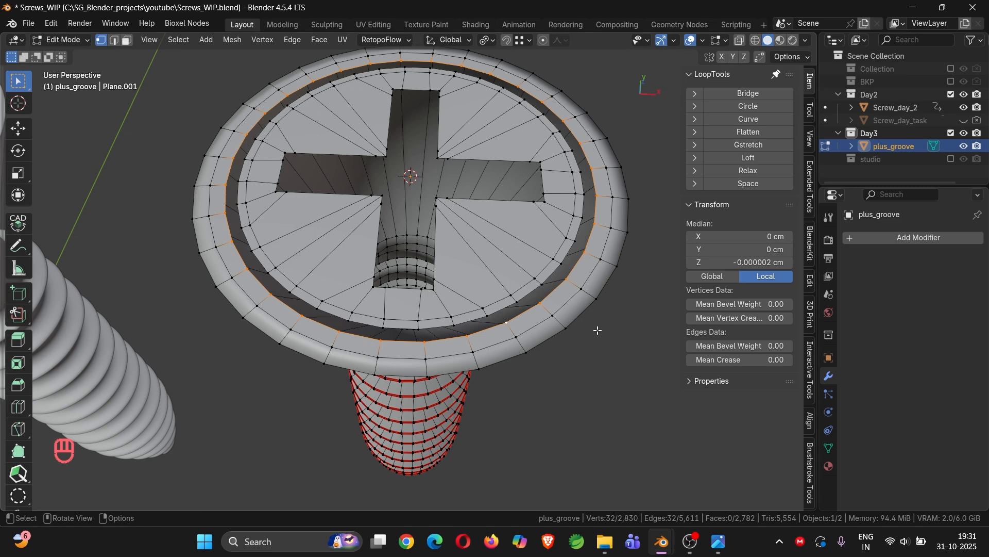
pyautogui.press('2')
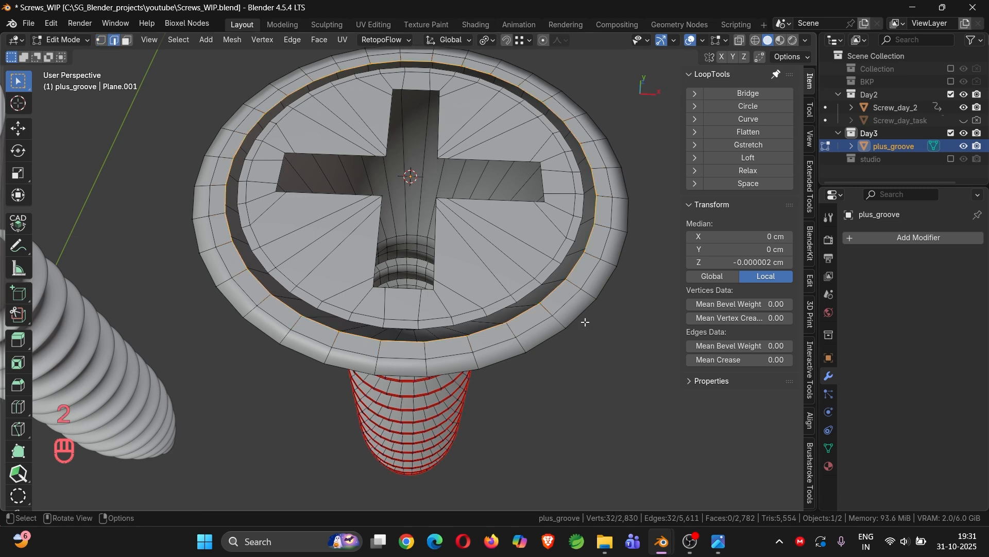
pyautogui.keyDown('ctrl'); pyautogui.keyDown('alt'); pyautogui.click(545, 306); pyautogui.keyUp('alt'); pyautogui.keyUp('ctrl')
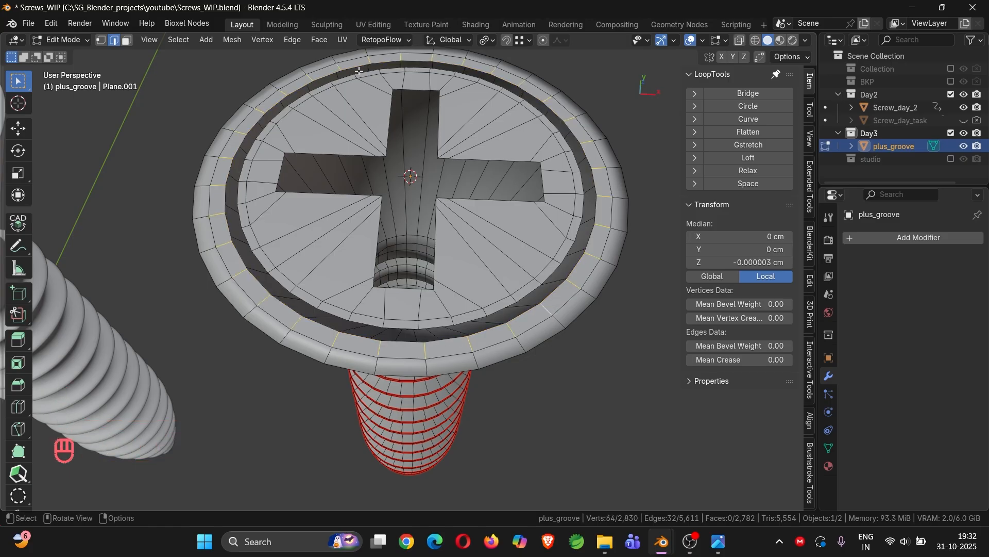
pyautogui.click(179, 40)
pyautogui.click(196, 164)
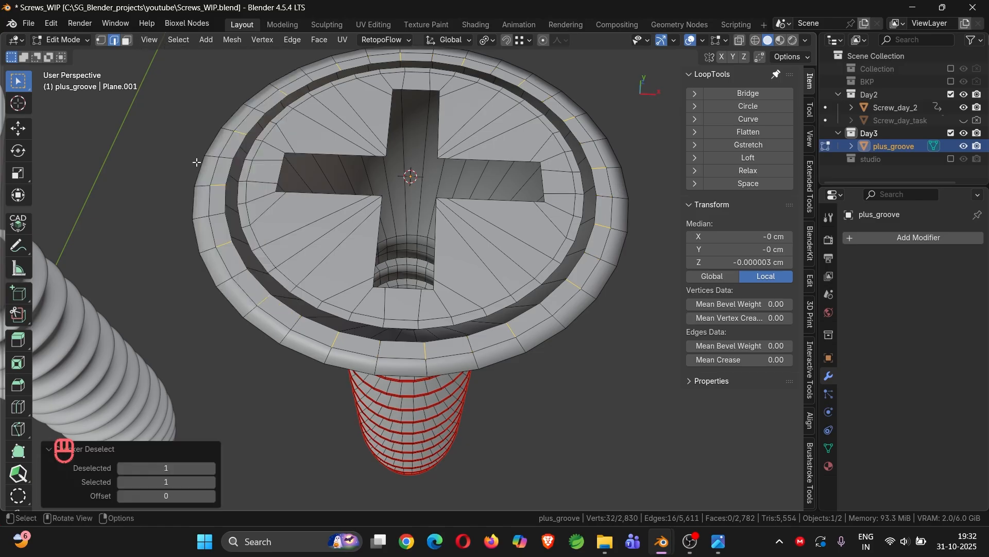
pyautogui.click(211, 471)
pyautogui.click(211, 471)
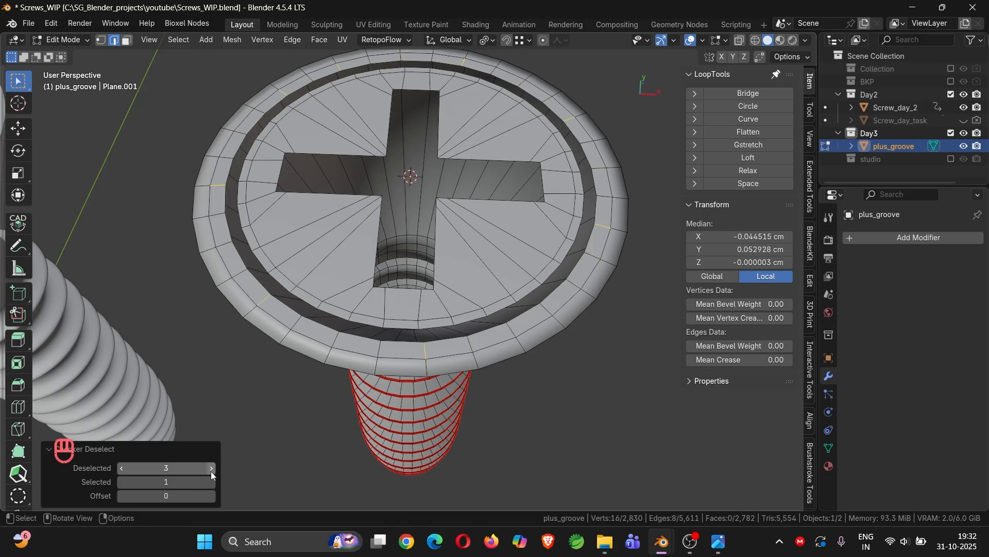
pyautogui.click(212, 471)
pyautogui.click(211, 468)
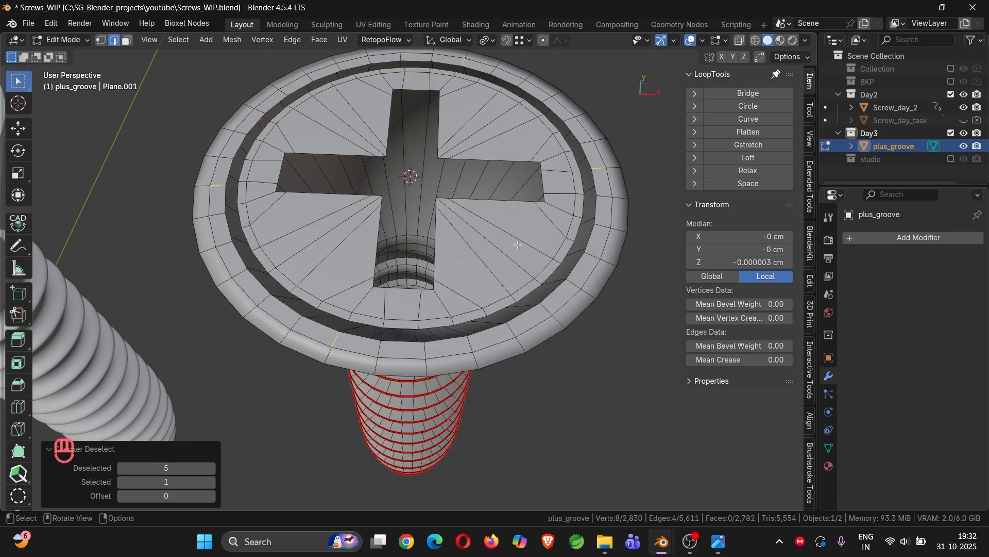
# Cancel the trial bevel of the selected rim edges and add a single edge loop around the screw head's flat rim.
pyautogui.hotkey('ctrl', 'b')
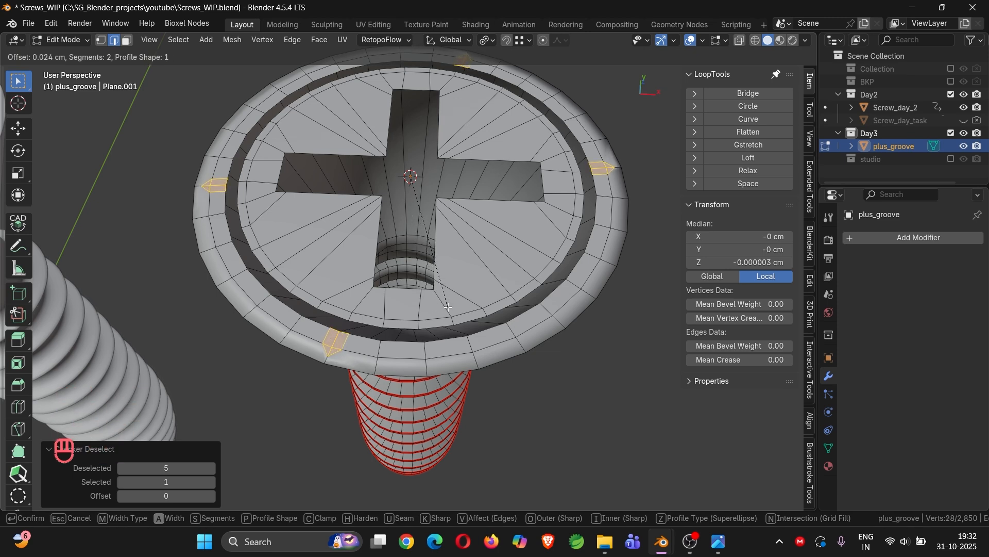
pyautogui.rightClick(449, 307)
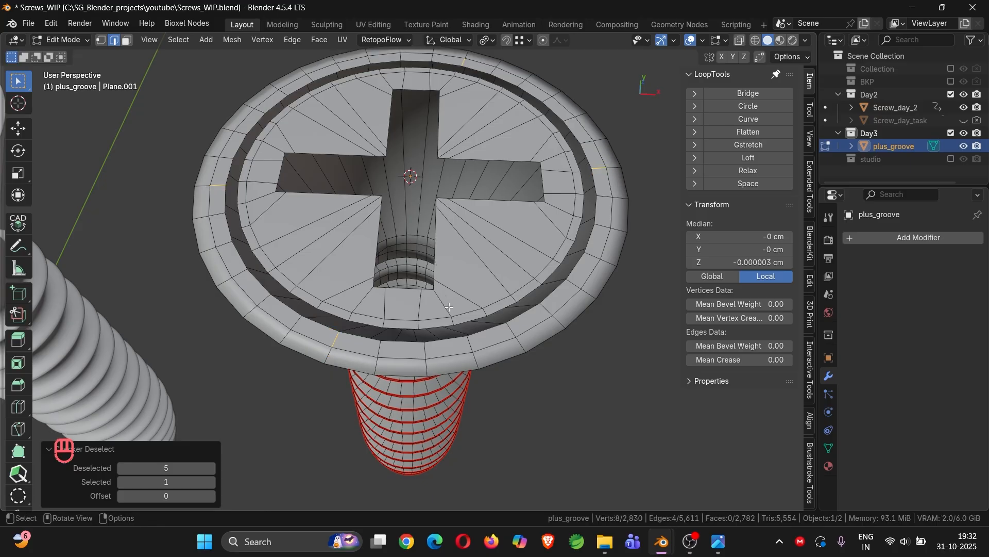
pyautogui.hotkey('ctrl', 'r')
pyautogui.click(380, 348)
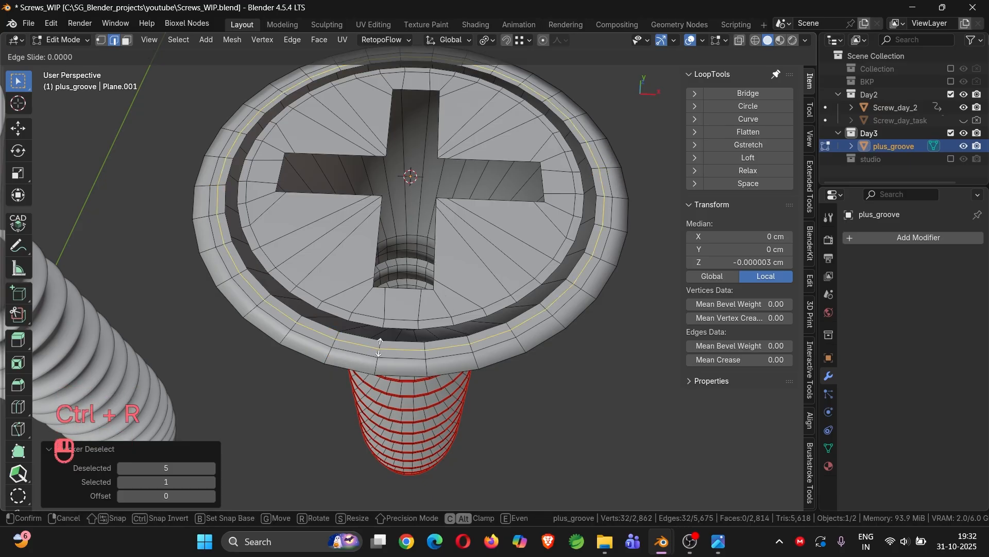
pyautogui.click(379, 347)
# Edge-slide the new rim loop outward toward the head's outer edge by a factor of about 0.352.
pyautogui.keyDown('alt'); pyautogui.click(361, 352); pyautogui.keyUp('alt')
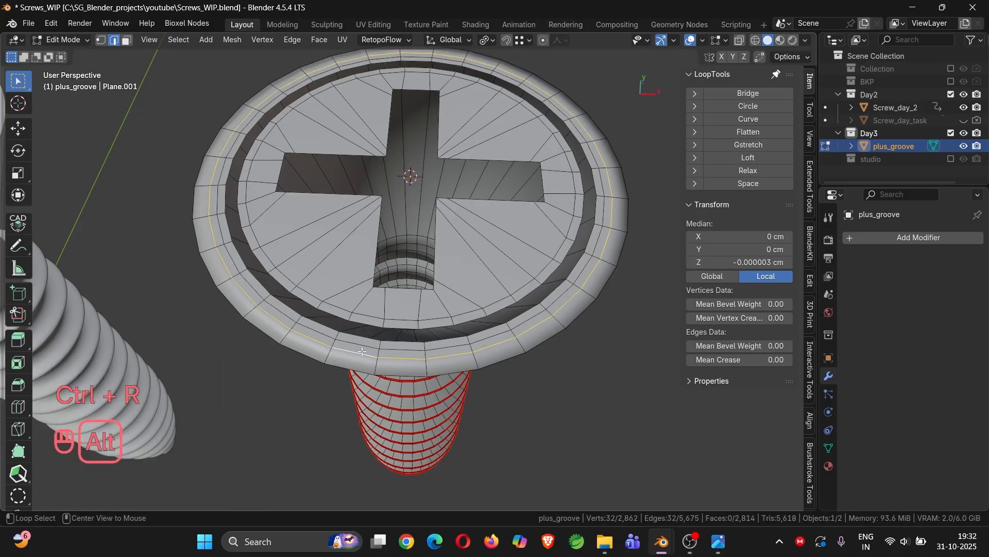
pyautogui.press('s')
pyautogui.press('s')
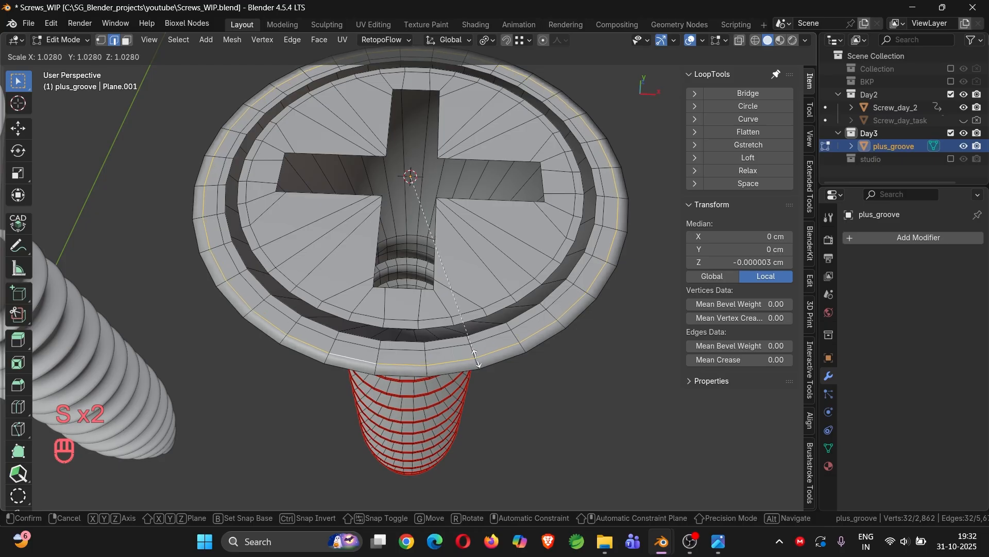
pyautogui.click(477, 359)
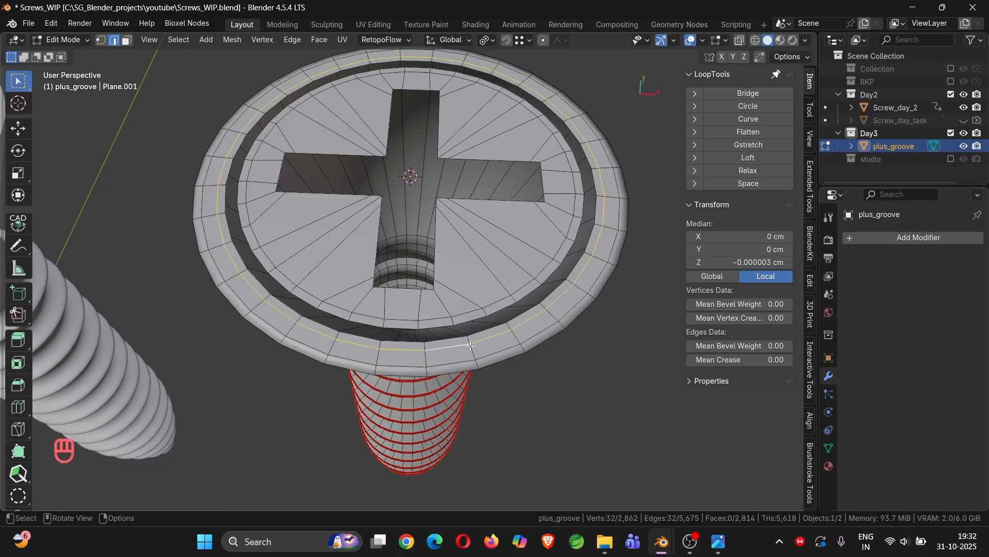
pyautogui.press('g')
pyautogui.press('g')
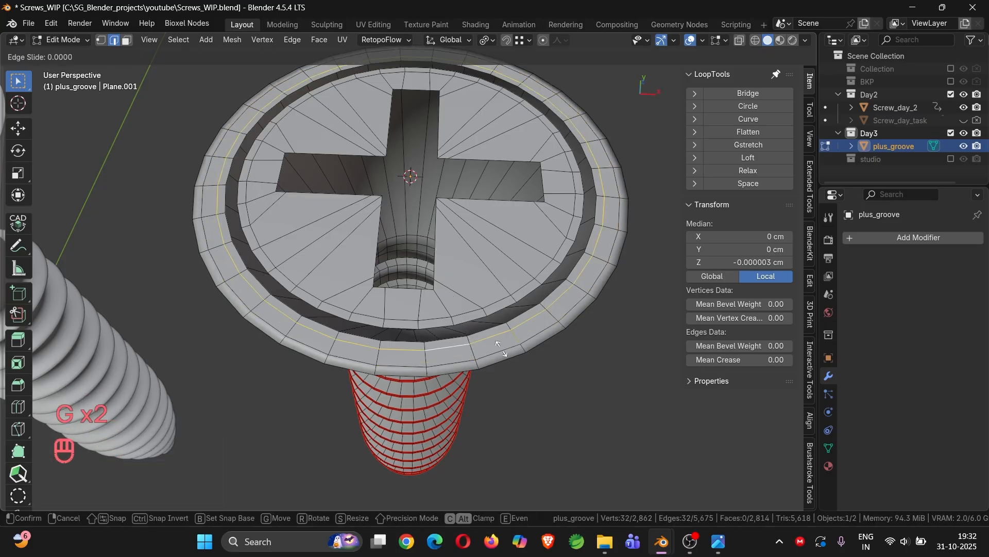
pyautogui.click(499, 348)
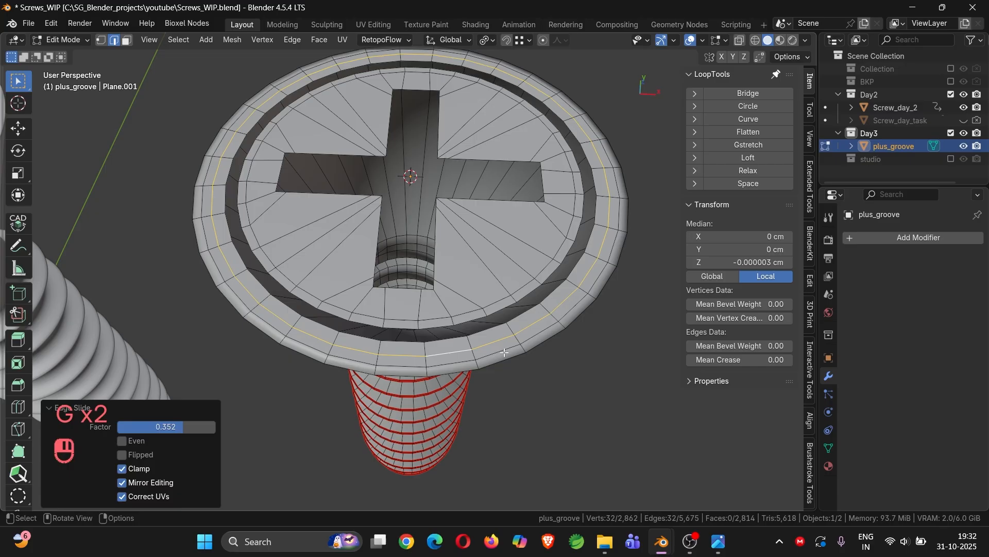
# Select the edge ring between the rim's inner border and the new loop, and thin it with Checker Deselect, Deselected 5.
pyautogui.keyDown('ctrl'); pyautogui.keyDown('alt'); pyautogui.click(380, 347); pyautogui.keyUp('alt'); pyautogui.keyUp('ctrl')
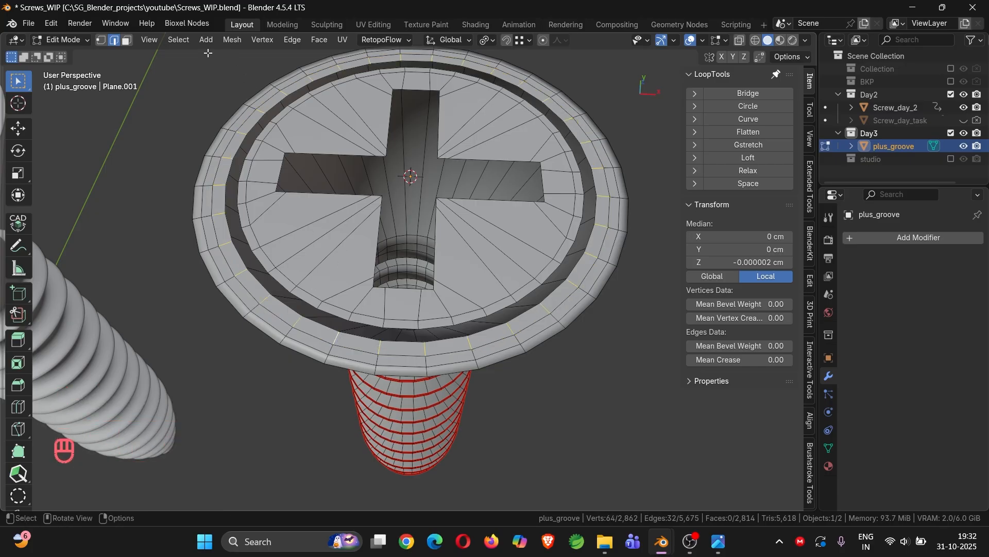
pyautogui.click(179, 39)
pyautogui.click(241, 166)
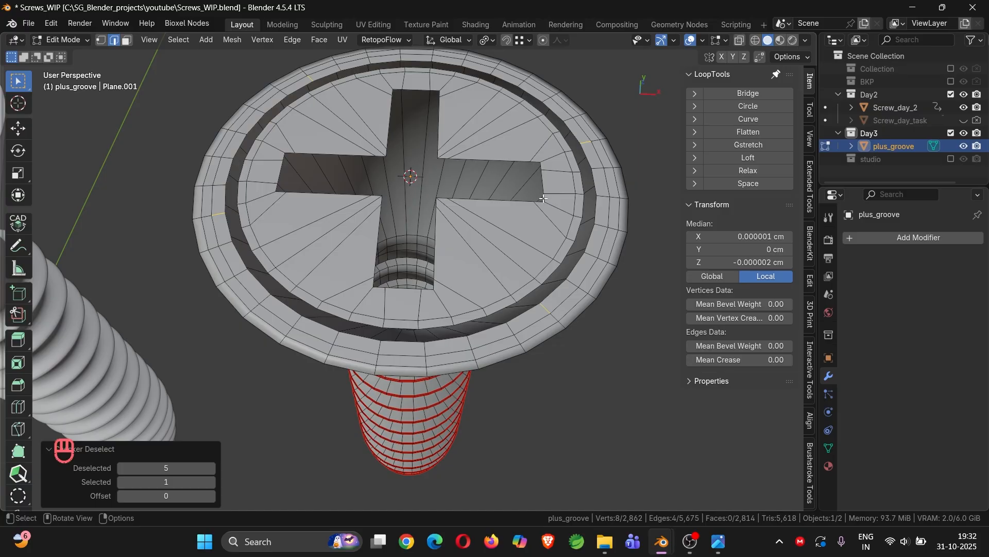
# Try to bevel the four selected rim edges with 2 segments, about 0.045 cm wide and with Clamp Overlap, and undo it.
pyautogui.hotkey('ctrl', 'b')
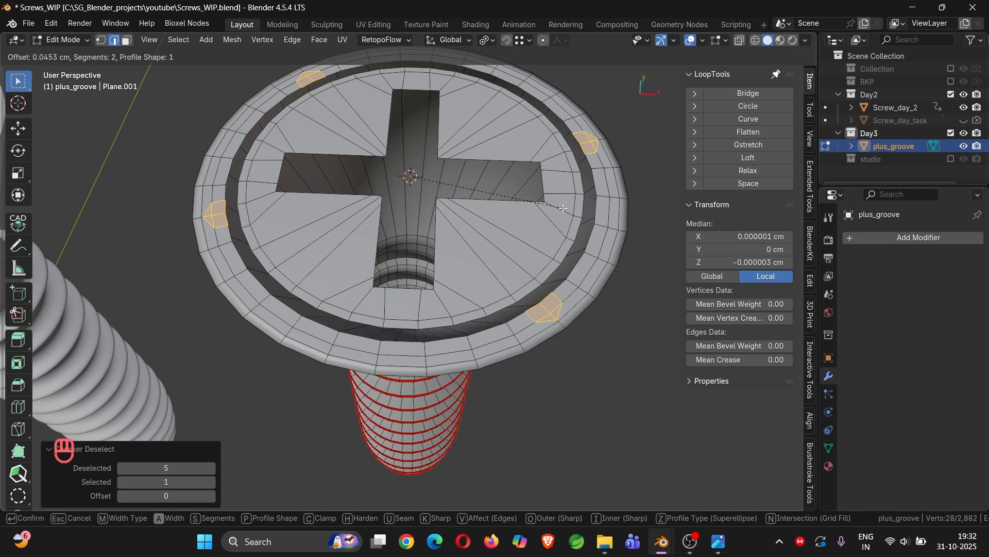
pyautogui.click(563, 208)
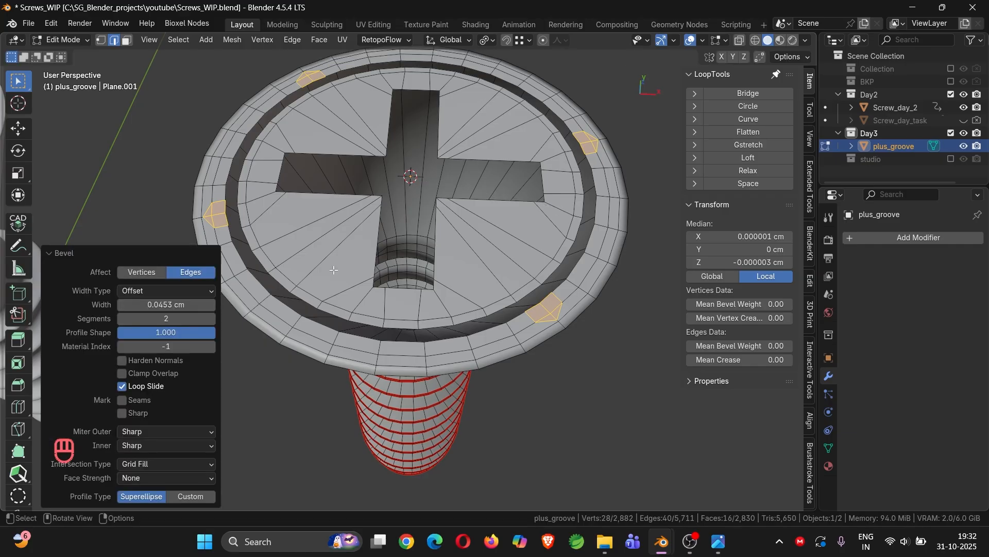
pyautogui.click(150, 373)
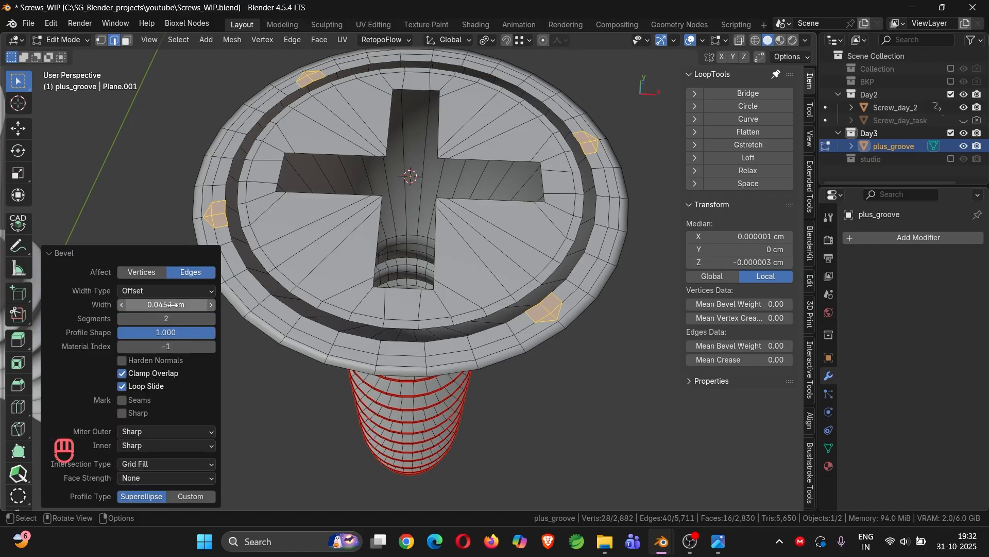
pyautogui.moveTo(165, 305)
pyautogui.mouseDown()
pyautogui.moveTo(196, 304)
pyautogui.moveTo(155, 305)
pyautogui.mouseUp()
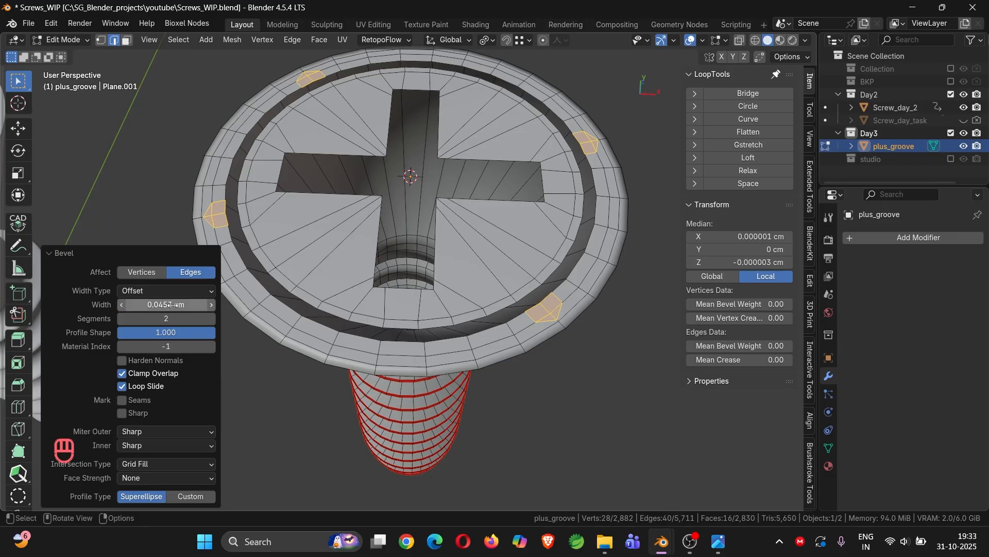
pyautogui.press('2')
pyautogui.click(559, 318)
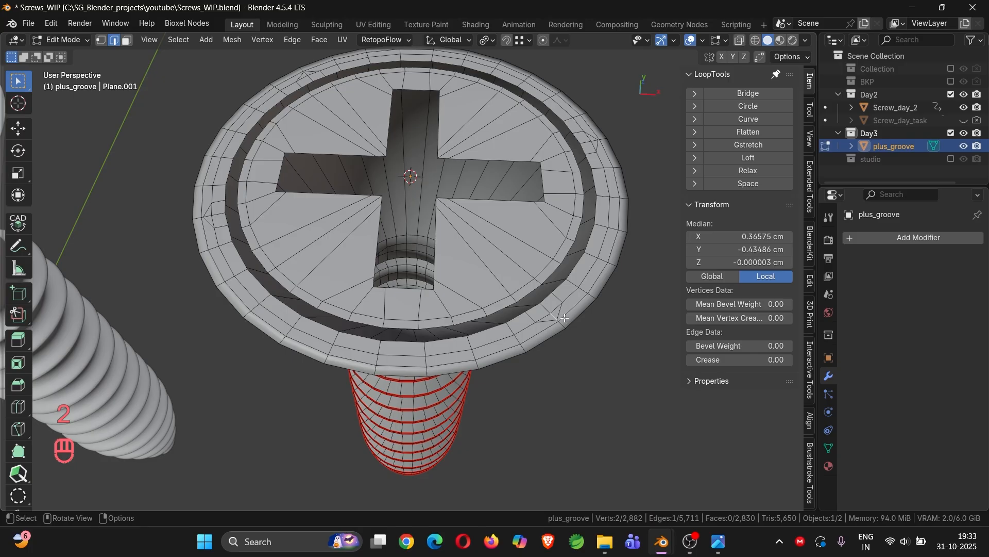
pyautogui.keyDown('alt'); pyautogui.keyDown('shift'); pyautogui.click(552, 316); pyautogui.keyUp('shift'); pyautogui.keyUp('alt')
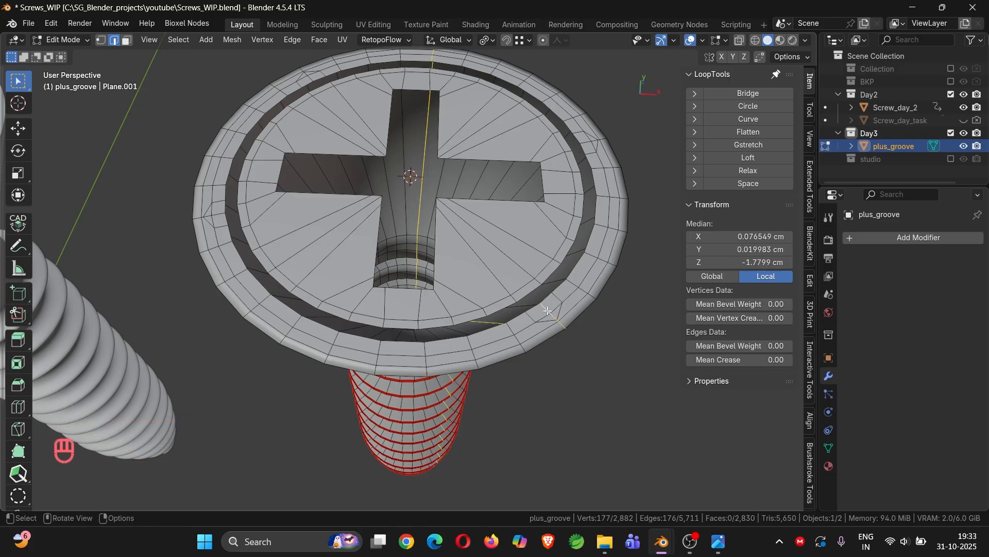
pyautogui.hotkey('ctrl', 'z')
pyautogui.hotkey('ctrl', 'z')
pyautogui.hotkey('ctrl', 'z')
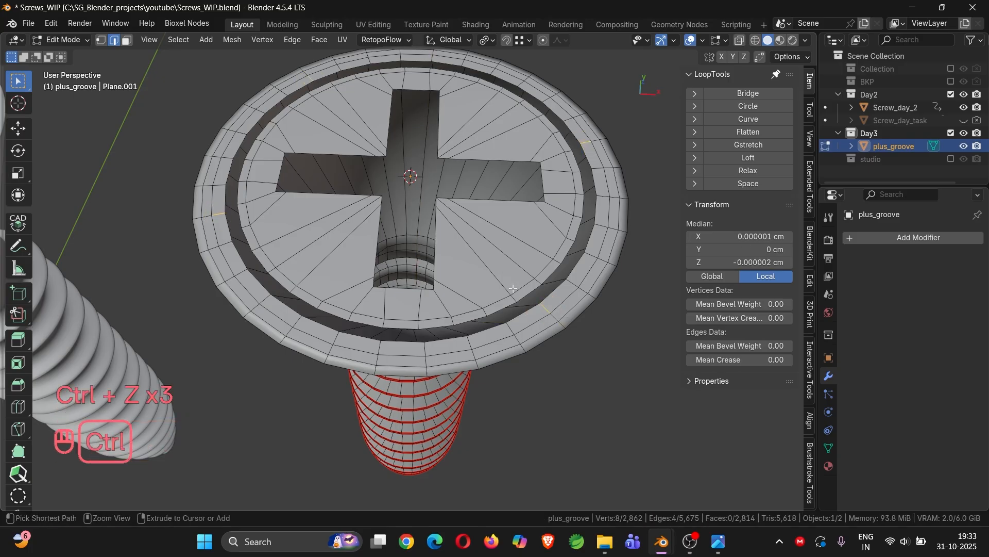
# Bevel the four selected rim edges with 1 segment, a width of 0.05 cm and Clamp Overlap.
pyautogui.hotkey('ctrl', 'b')
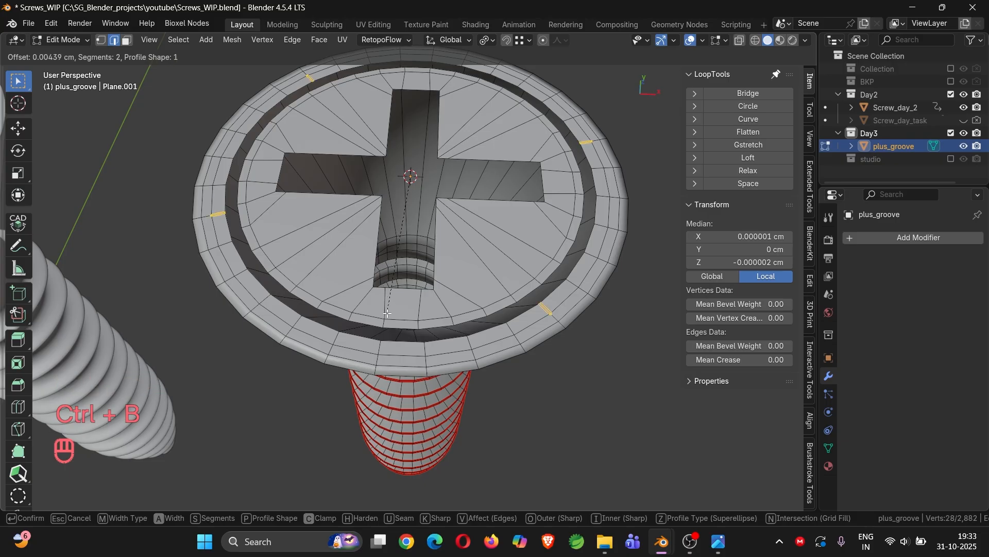
pyautogui.click(395, 317)
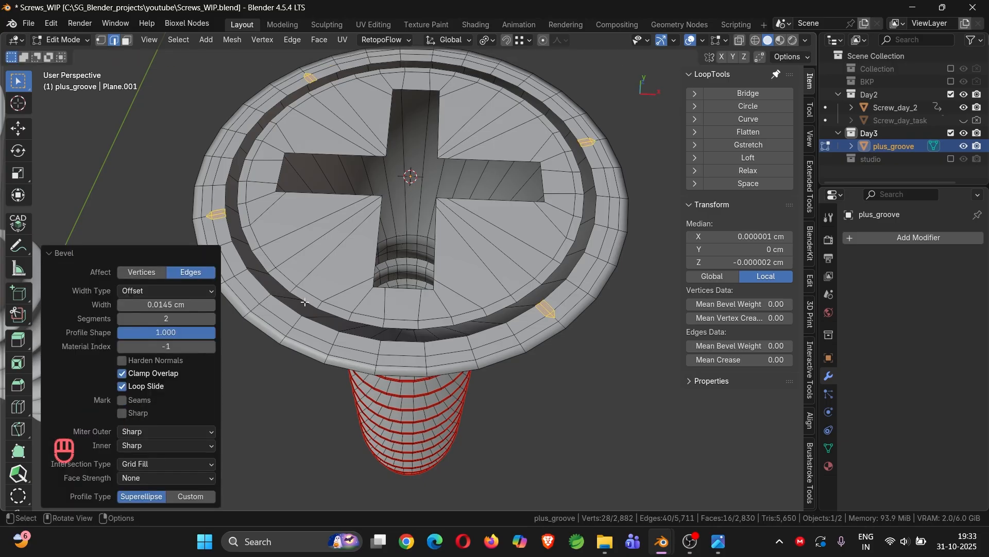
pyautogui.click(120, 319)
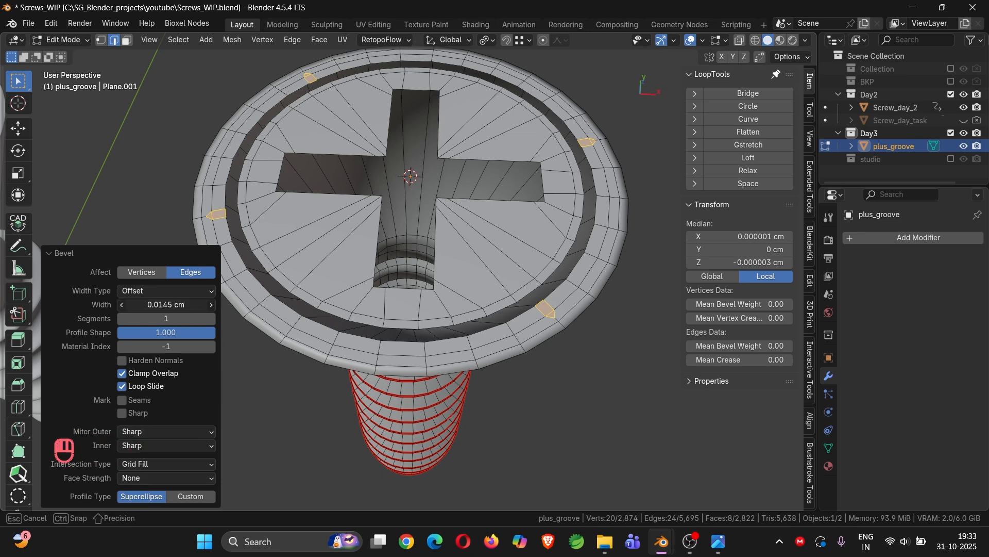
pyautogui.moveTo(166, 304)
pyautogui.mouseDown()
pyautogui.moveTo(201, 305)
pyautogui.moveTo(161, 305)
pyautogui.mouseUp()
pyautogui.click(166, 304)
pyautogui.write('.01')
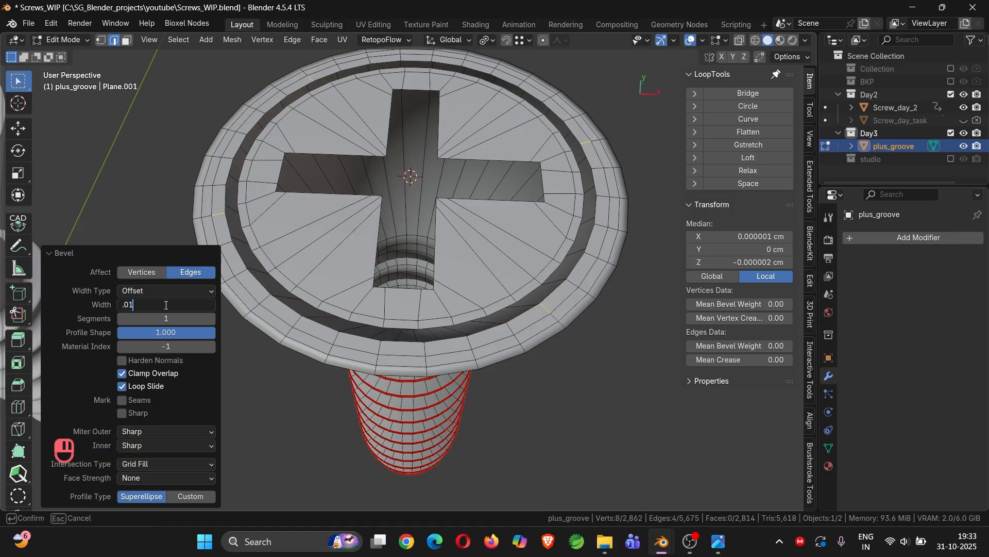
pyautogui.press('Return')
pyautogui.click(164, 304)
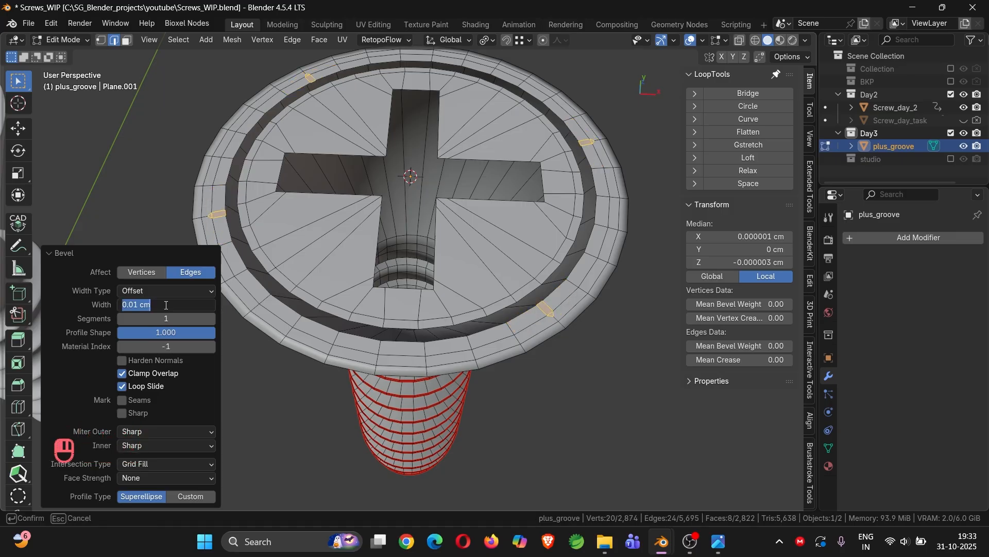
pyautogui.write('.05')
pyautogui.press('Return')
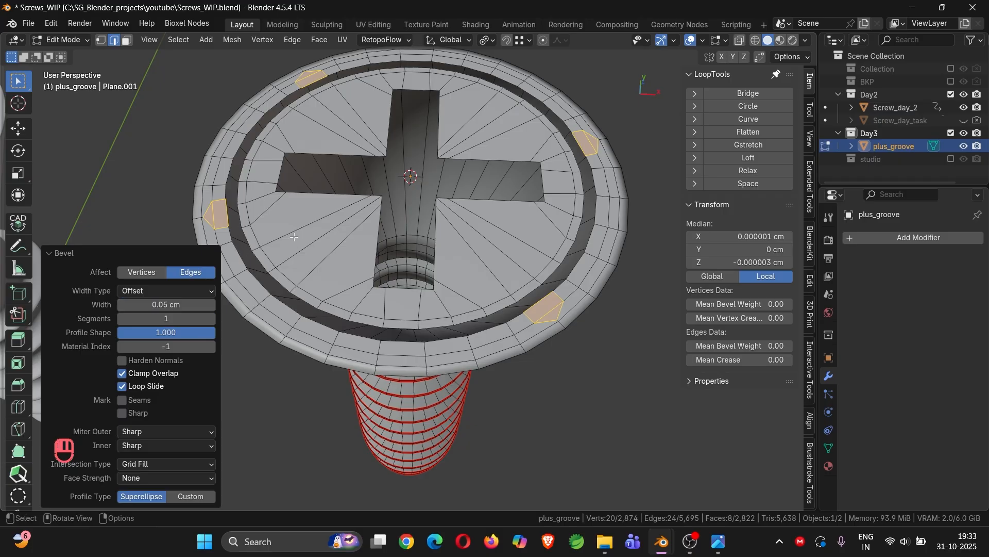
# Snap the bevel's outer tip vertex on the rim's positive X, negative Y side onto the adjacent vertex of the added loop.
pyautogui.press('1')
pyautogui.scroll(8, 548, 321)
pyautogui.click(624, 348)
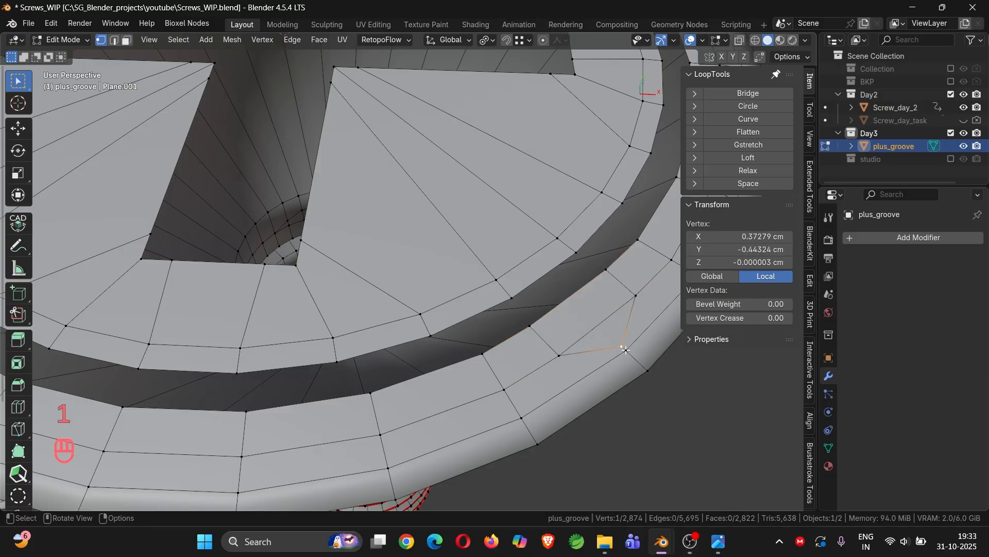
pyautogui.press('g')
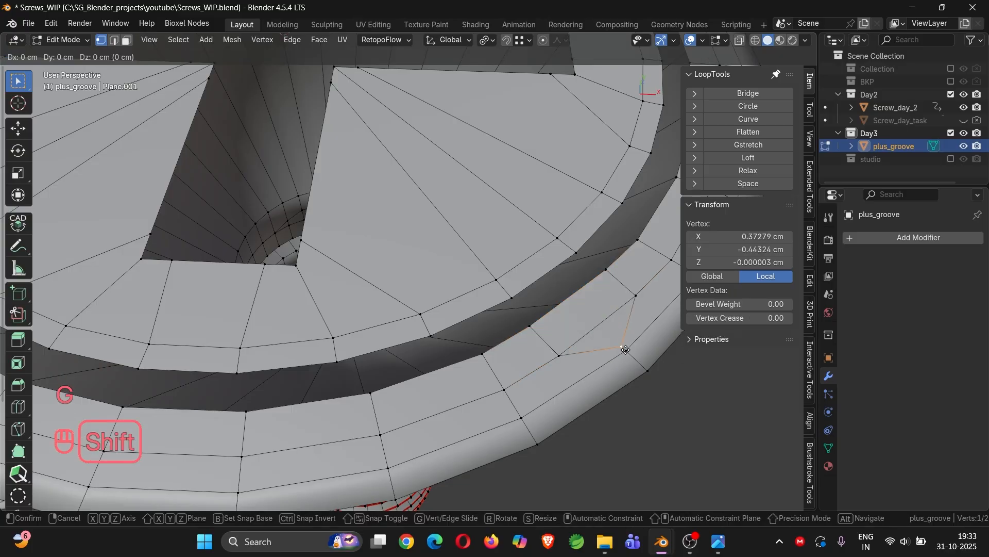
pyautogui.click(625, 349)
pyautogui.press('g')
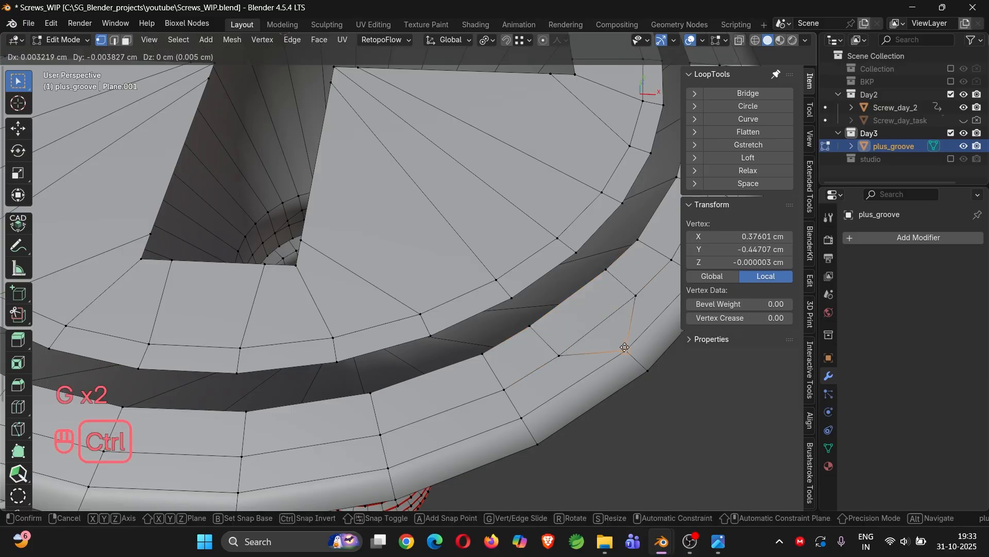
pyautogui.keyDown('ctrl'); pyautogui.click(625, 345); pyautogui.keyUp('ctrl')
pyautogui.scroll(-5, 623, 345)
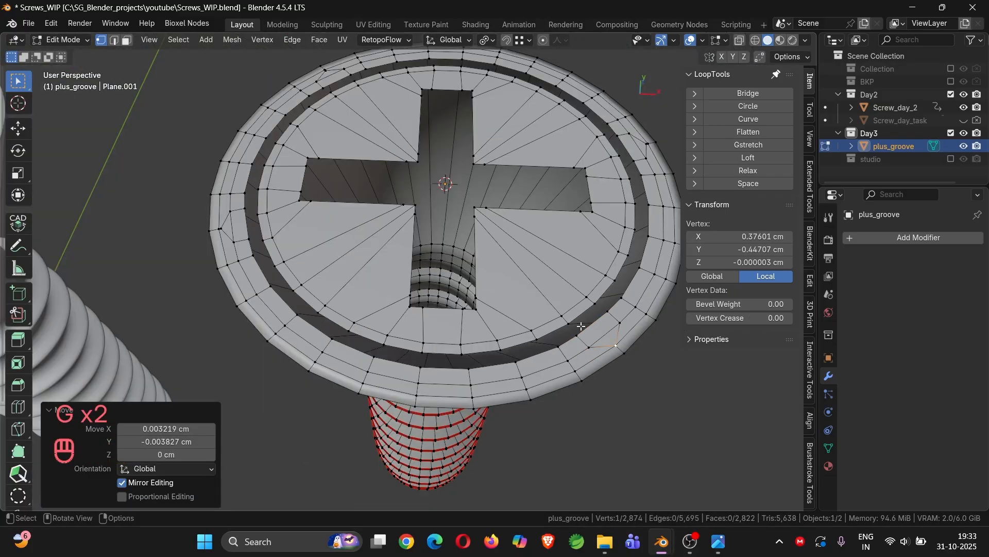
# Snap the bevel tip vertex on the rim's negative X, negative Y side onto its adjacent loop vertex.
pyautogui.click(227, 230)
pyautogui.scroll(5, 216, 226)
pyautogui.press('g')
pyautogui.keyDown('ctrl'); pyautogui.click(216, 227); pyautogui.keyUp('ctrl')
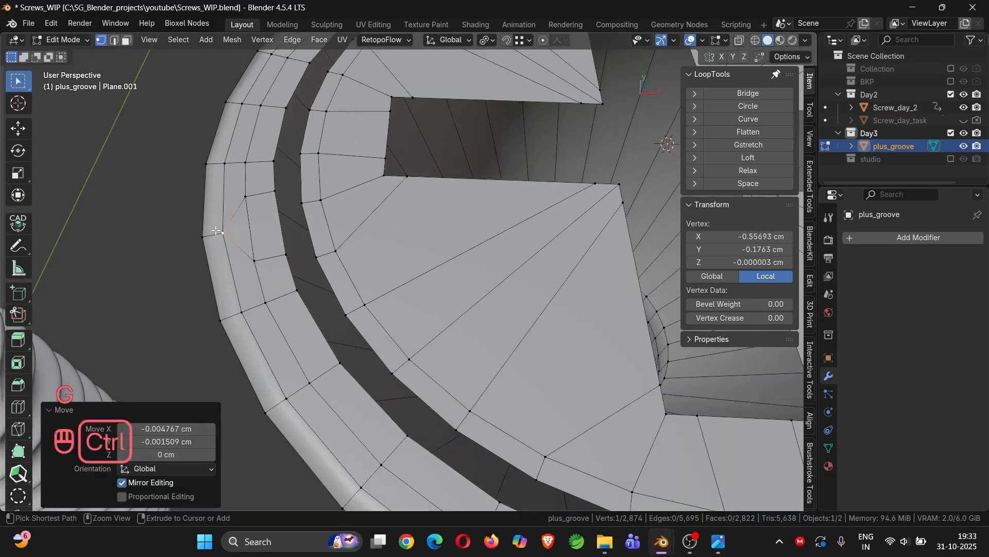
pyautogui.scroll(-5, 216, 226)
# Snap the bevel tip vertex on the rim's negative X, positive Y side onto the neighbouring loop vertex.
pyautogui.scroll(5, 290, 181)
pyautogui.click(303, 189)
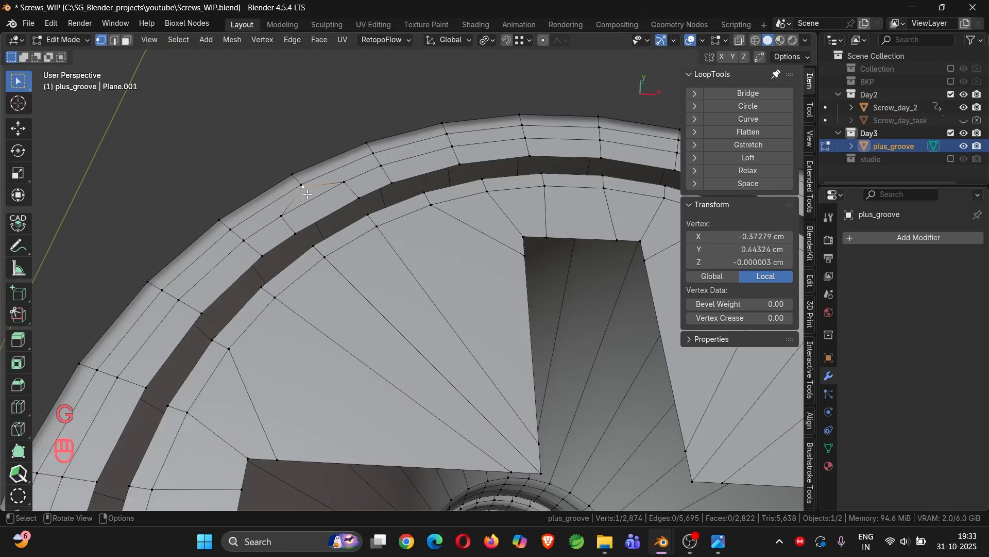
pyautogui.press('g')
pyautogui.keyDown('ctrl'); pyautogui.click(304, 188); pyautogui.keyUp('ctrl')
pyautogui.scroll(-3, 312, 187)
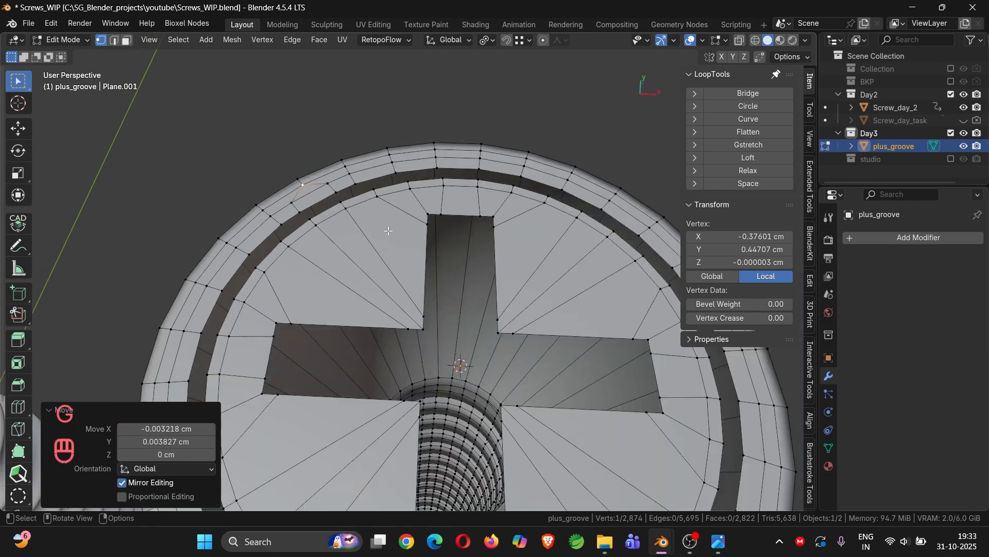
# Snap the remaining bevel tip vertex on the rim's positive X, positive Y side onto its adjacent loop vertex.
pyautogui.keyDown('shift'); pyautogui.moveTo(556, 312); pyautogui.dragTo(335, 233, button='middle'); pyautogui.keyUp('shift')
pyautogui.click(481, 215)
pyautogui.scroll(3, 480, 215)
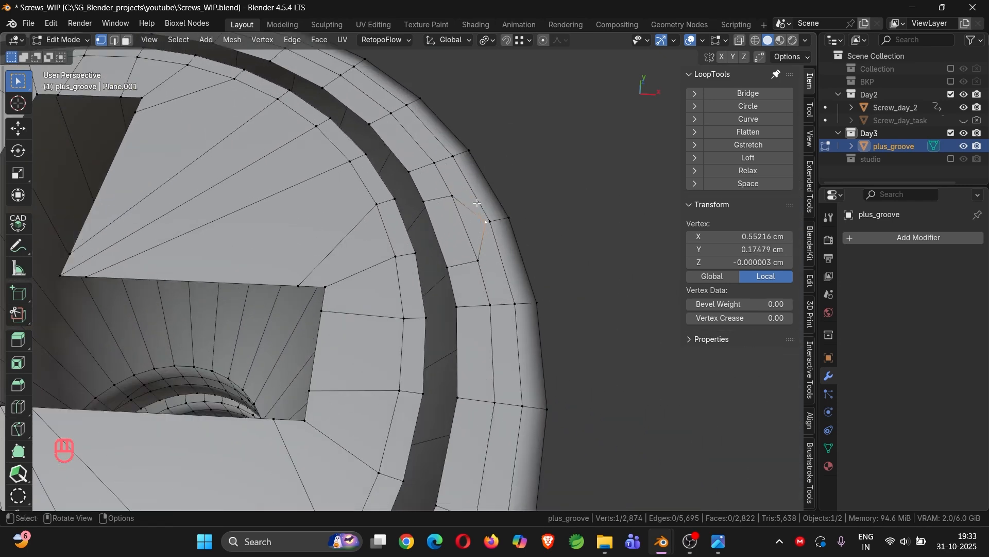
pyautogui.press('g')
pyautogui.keyDown('ctrl'); pyautogui.click(489, 215); pyautogui.keyUp('ctrl')
pyautogui.scroll(-5, 489, 216)
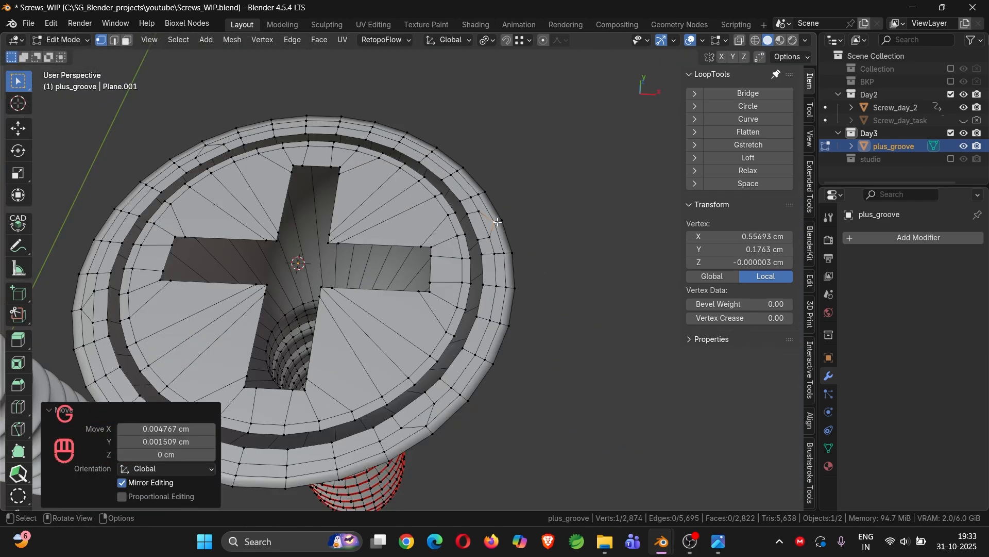
# Select the whole mesh and merge its overlapping vertices by distance at 0.01 cm.
pyautogui.keyDown('shift'); pyautogui.moveTo(487, 268); pyautogui.dragTo(523, 231, button='middle'); pyautogui.keyUp('shift')
pyautogui.press('a')
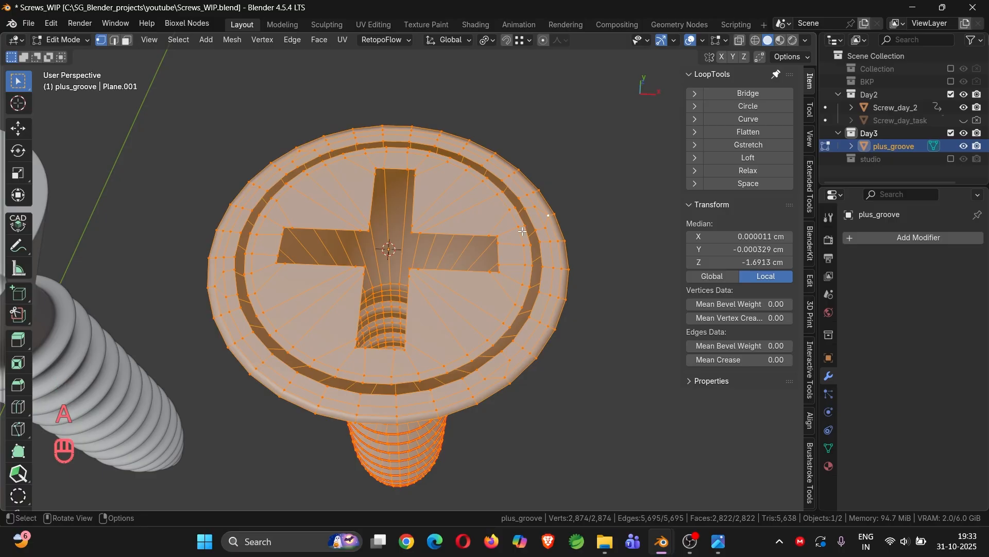
pyautogui.press('m')
pyautogui.click(500, 302)
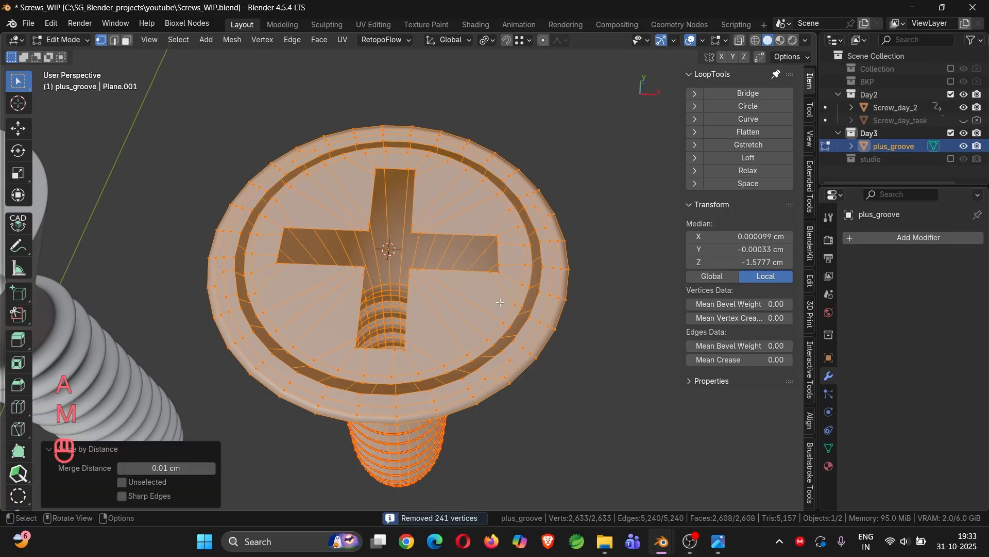
pyautogui.click(501, 303)
pyautogui.moveTo(491, 335); pyautogui.dragTo(510, 249, button='middle')
pyautogui.scroll(-5, 486, 274)
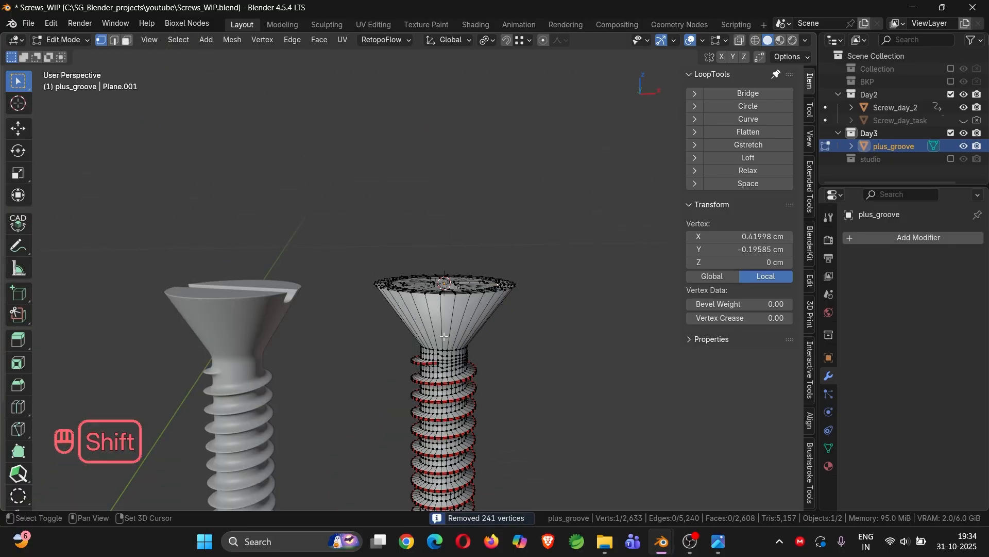
# Undo the last merge of the screw mesh's overlapping vertices, keeping the whole mesh selected.
pyautogui.keyDown('shift'); pyautogui.moveTo(444, 336); pyautogui.dragTo(458, 207, button='middle'); pyautogui.keyUp('shift')
pyautogui.hotkey('ctrl', 'z')
pyautogui.hotkey('ctrl', 'z')
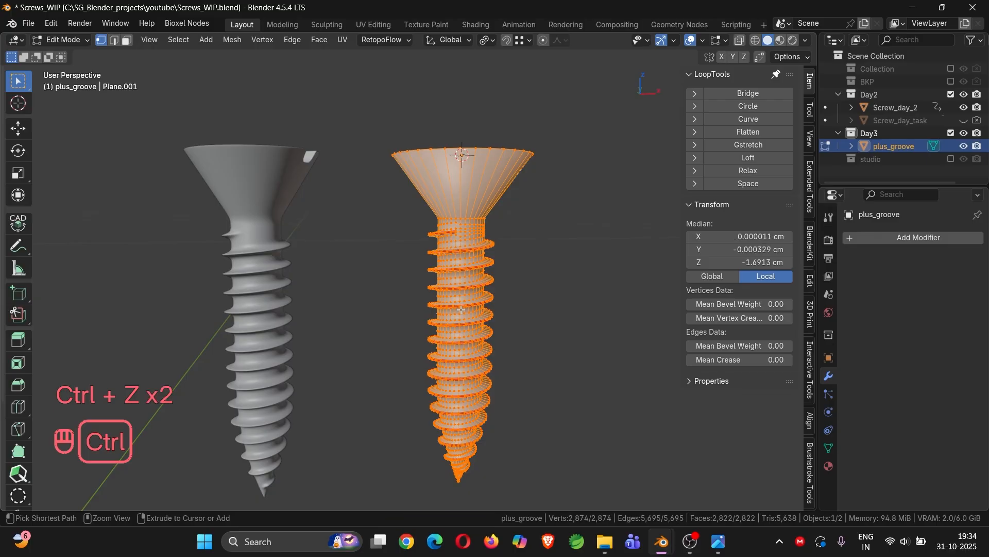
pyautogui.moveTo(471, 263); pyautogui.dragTo(465, 249, button='middle')
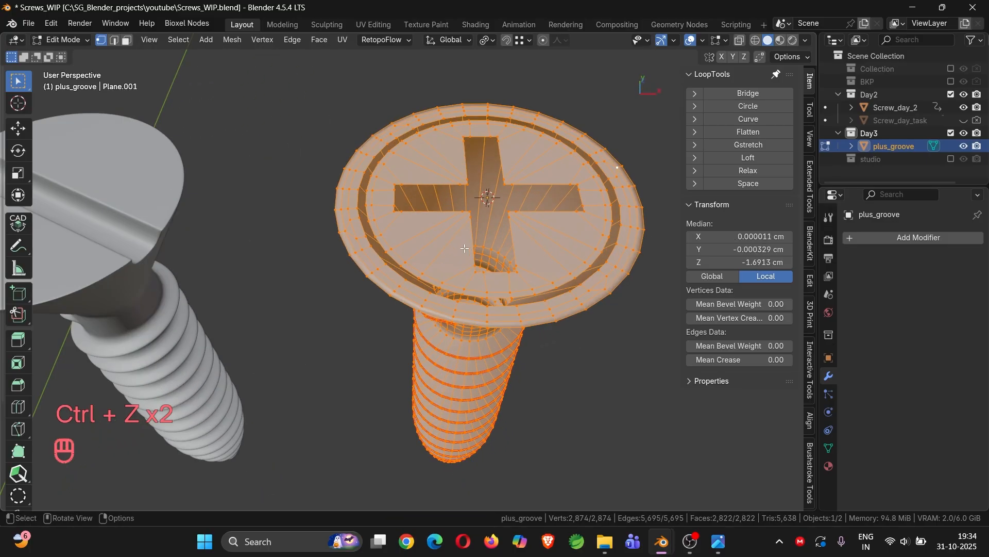
# Merge the whole mesh's overlapping vertices by distance, trying 0.001 cm before setting the merge distance to 0.0001 cm.
pyautogui.press('m')
pyautogui.click(451, 253)
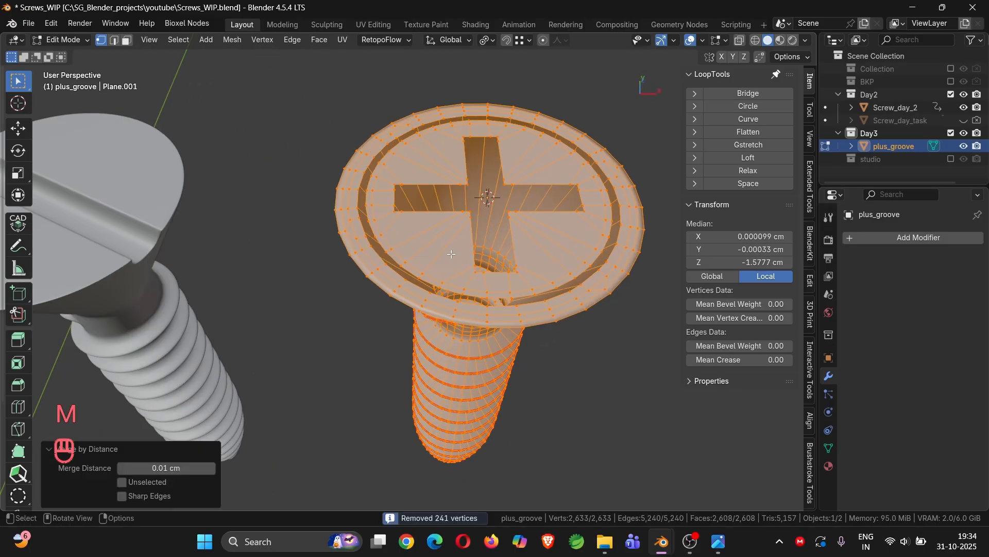
pyautogui.click(162, 471)
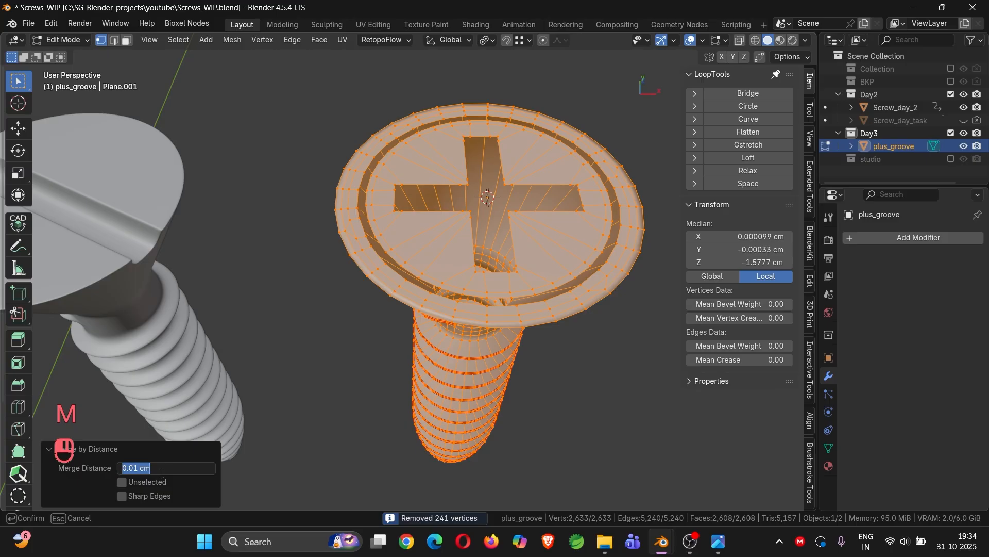
pyautogui.write('0.001')
pyautogui.press('Return')
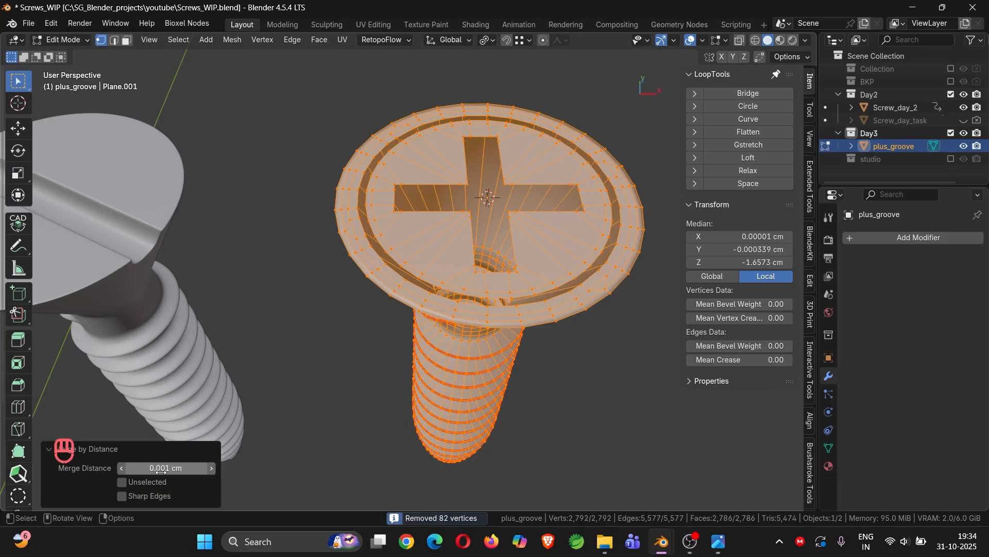
pyautogui.click(162, 471)
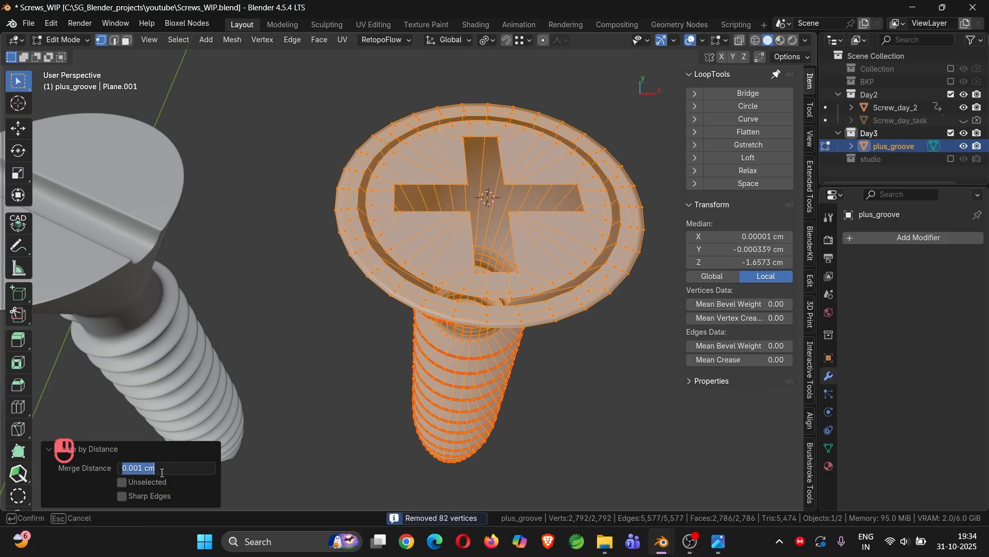
pyautogui.click(141, 467)
pyautogui.write('0')
pyautogui.press('Return')
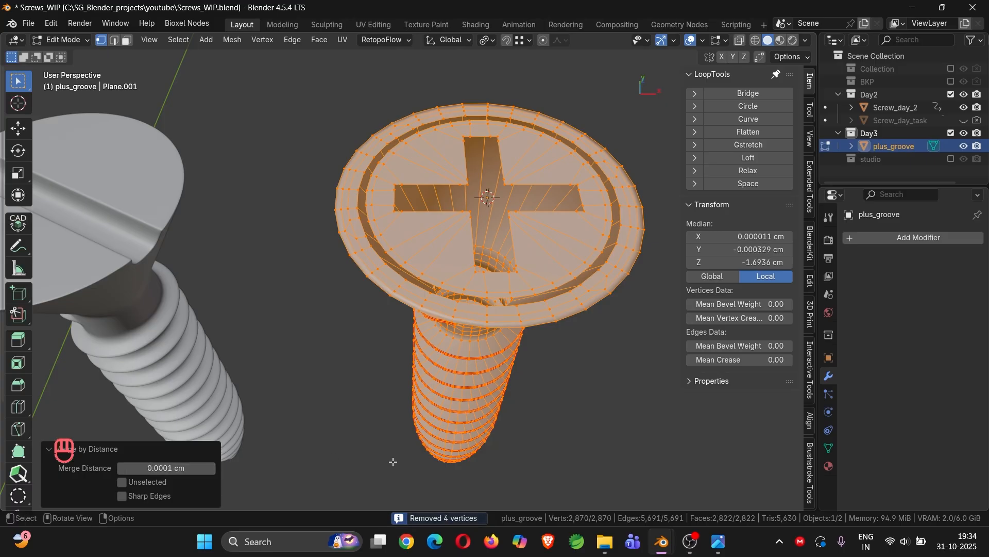
# Regularize the head rim's inner edge loop with LoopTools Circle and bridge it to the outer loop of the plus groove plate.
pyautogui.moveTo(485, 397); pyautogui.dragTo(487, 294, button='middle')
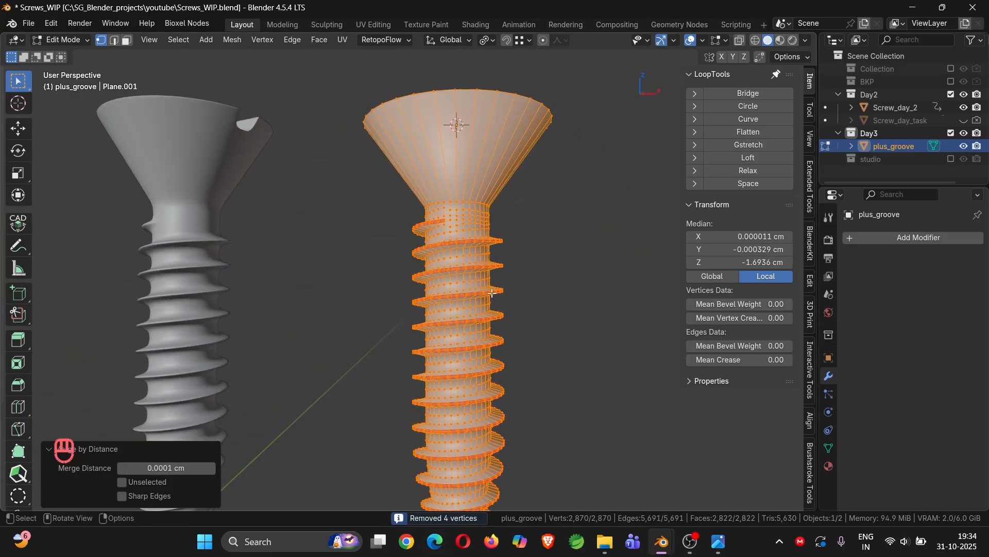
pyautogui.scroll(-4, 479, 300)
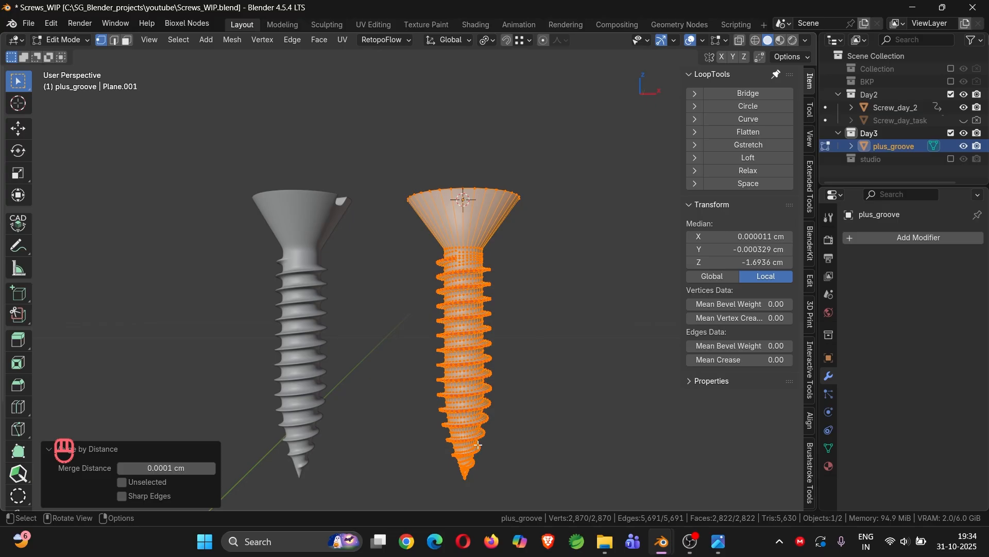
pyautogui.moveTo(469, 346); pyautogui.dragTo(495, 330, button='middle')
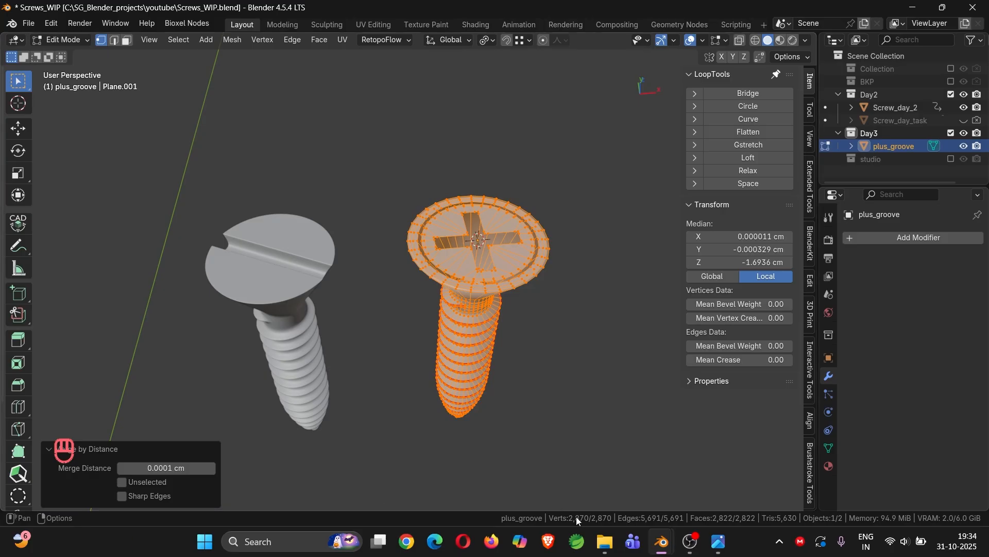
pyautogui.scroll(6, 487, 254)
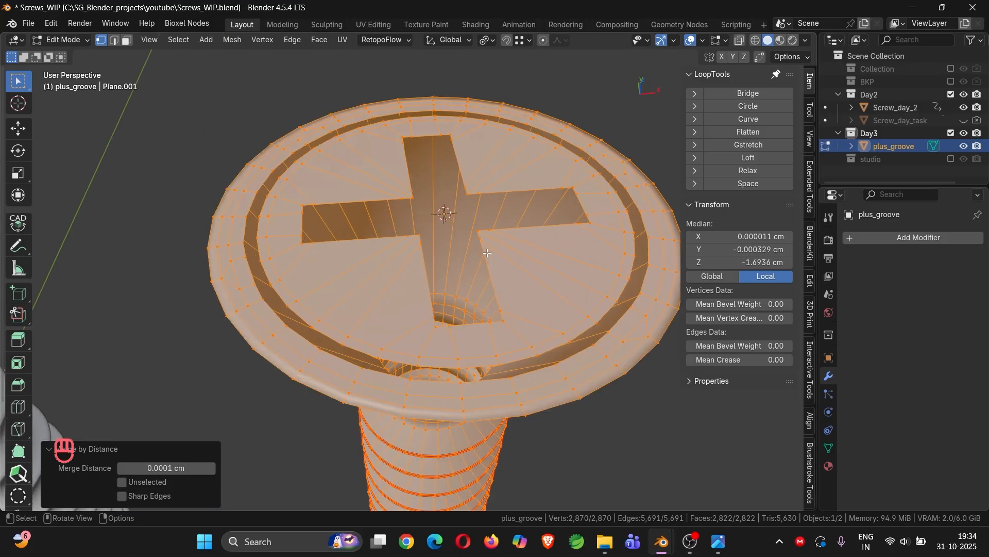
pyautogui.click(487, 254)
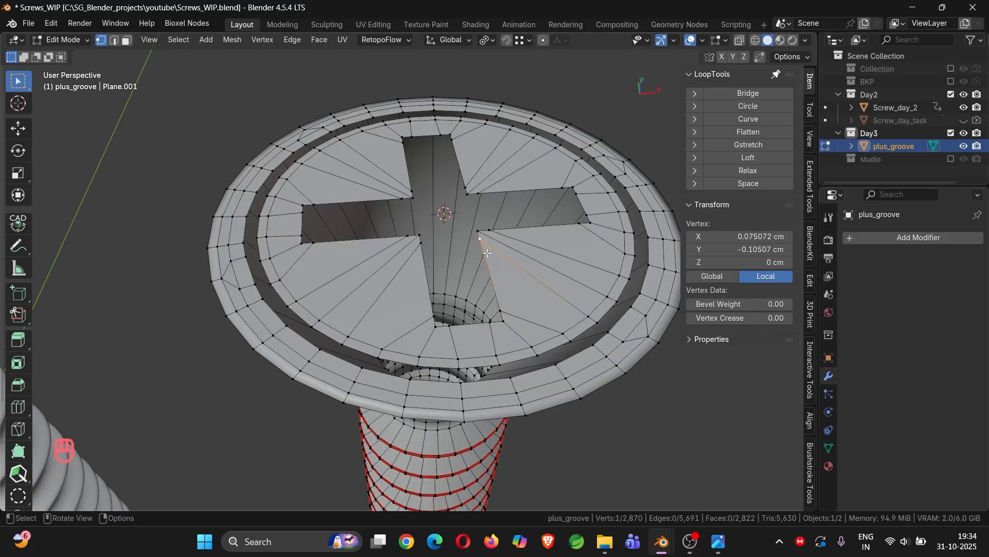
pyautogui.keyDown('alt'); pyautogui.click(615, 328); pyautogui.keyUp('alt')
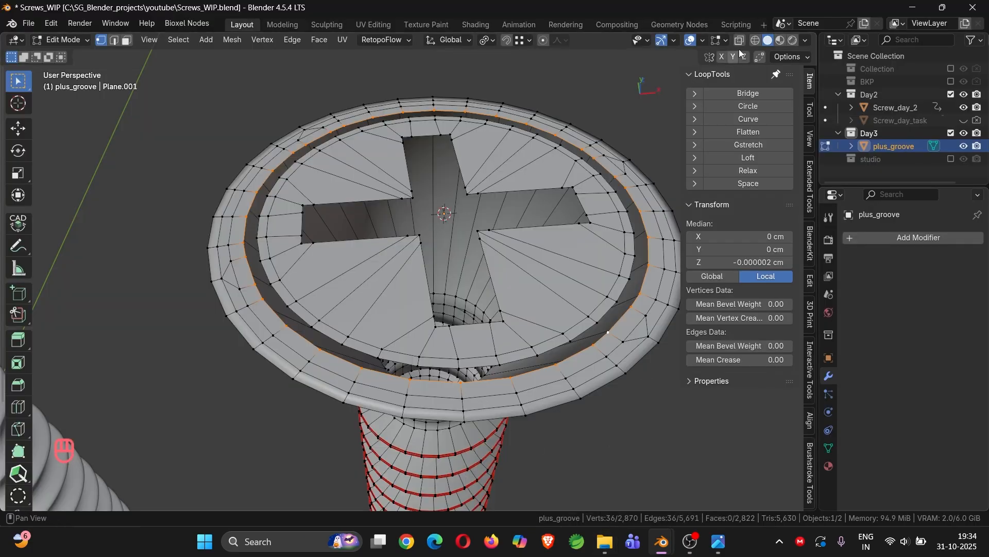
pyautogui.click(770, 106)
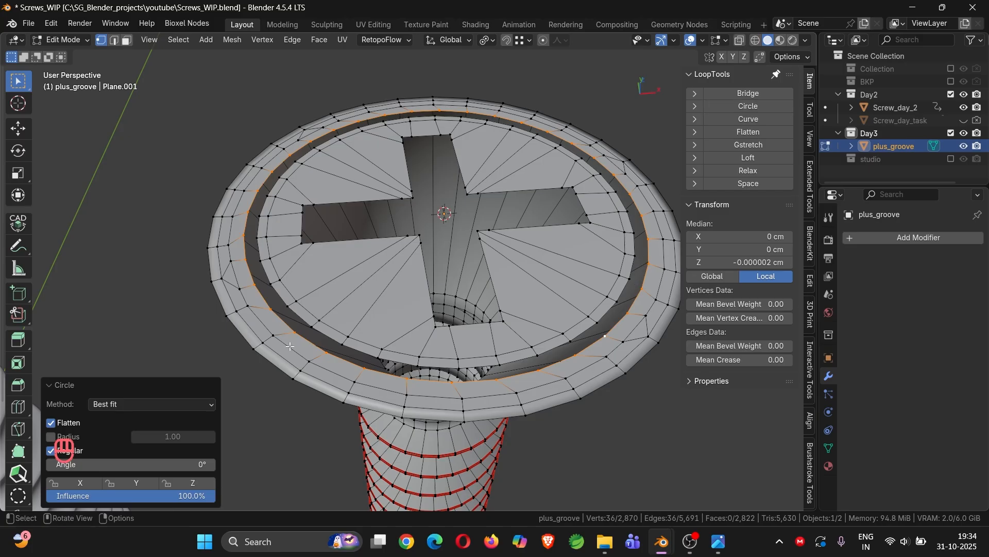
pyautogui.keyDown('alt'); pyautogui.keyDown('shift'); pyautogui.click(281, 299); pyautogui.keyUp('shift'); pyautogui.keyUp('alt')
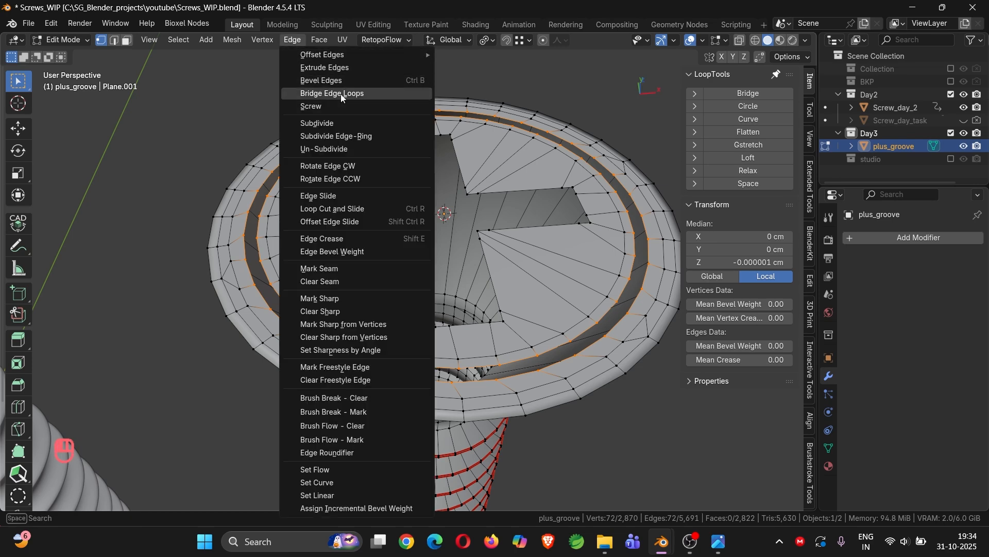
pyautogui.click(358, 95)
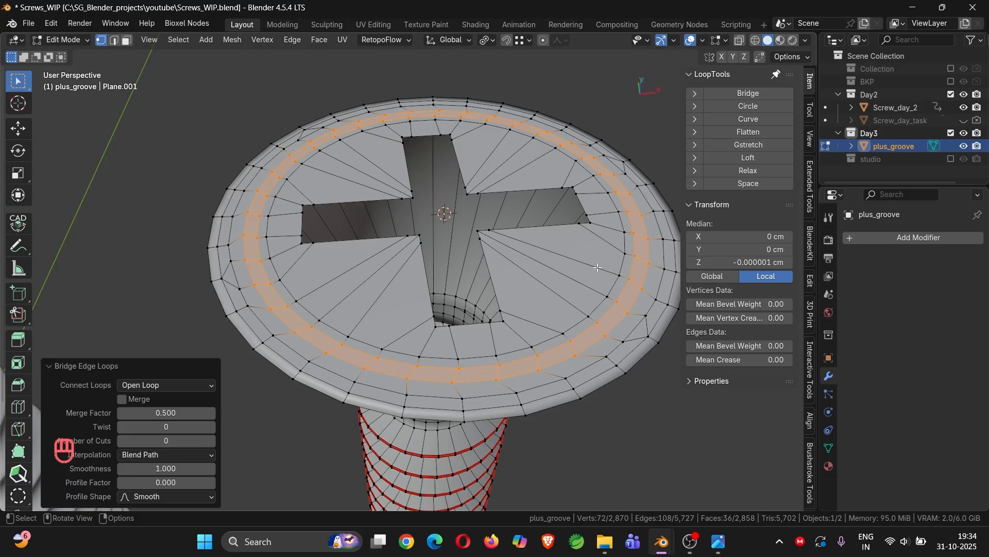
# Select the inner region of the groove plate's outer loop and rotate it about -2.5° around the Z axis.
pyautogui.keyDown('alt'); pyautogui.click(628, 223); pyautogui.keyUp('alt')
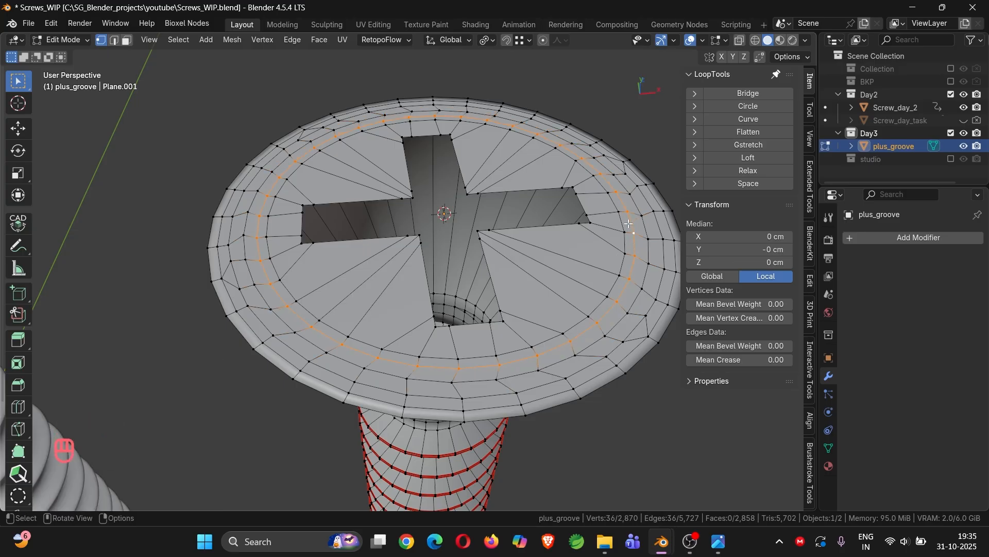
pyautogui.click(178, 39)
pyautogui.moveTo(262, 237)
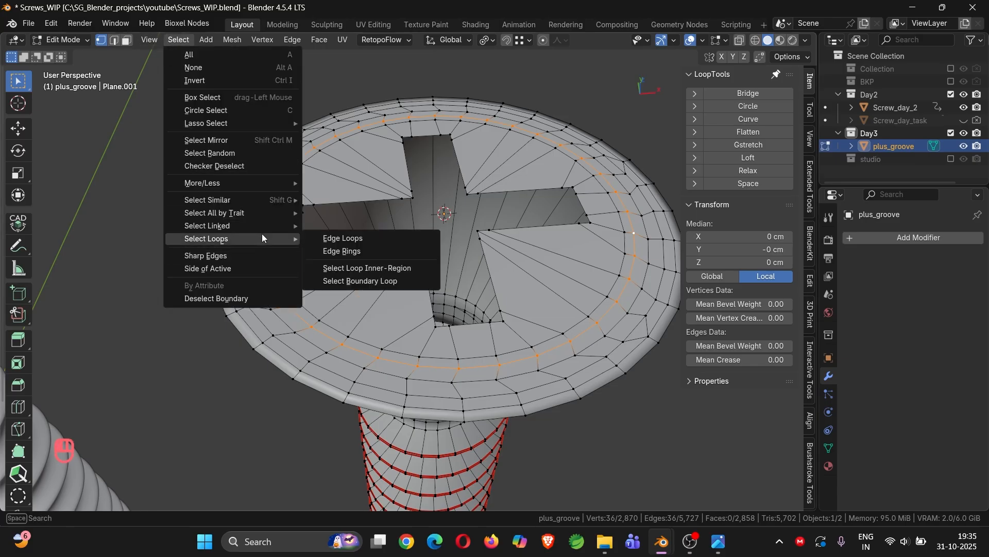
pyautogui.click(357, 264)
pyautogui.press('r')
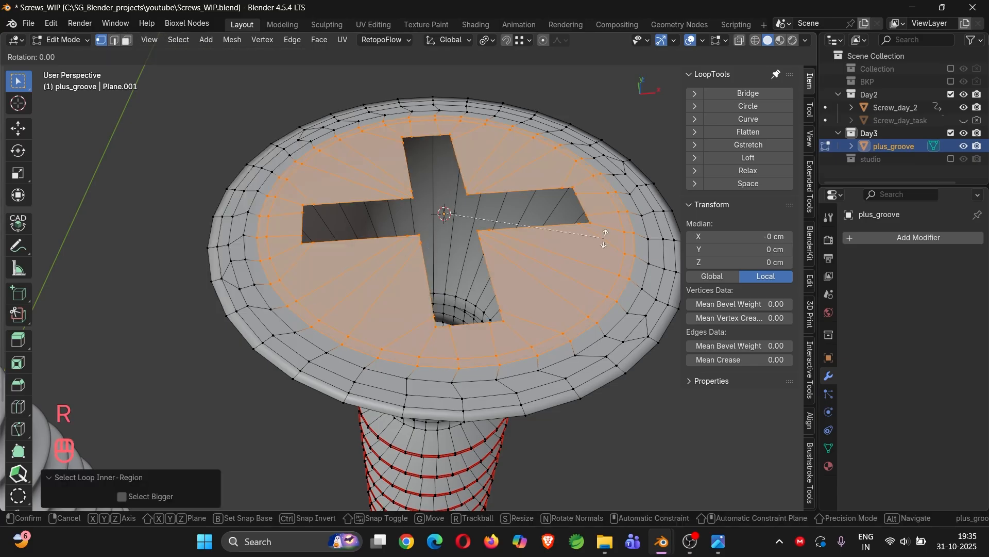
pyautogui.press('z')
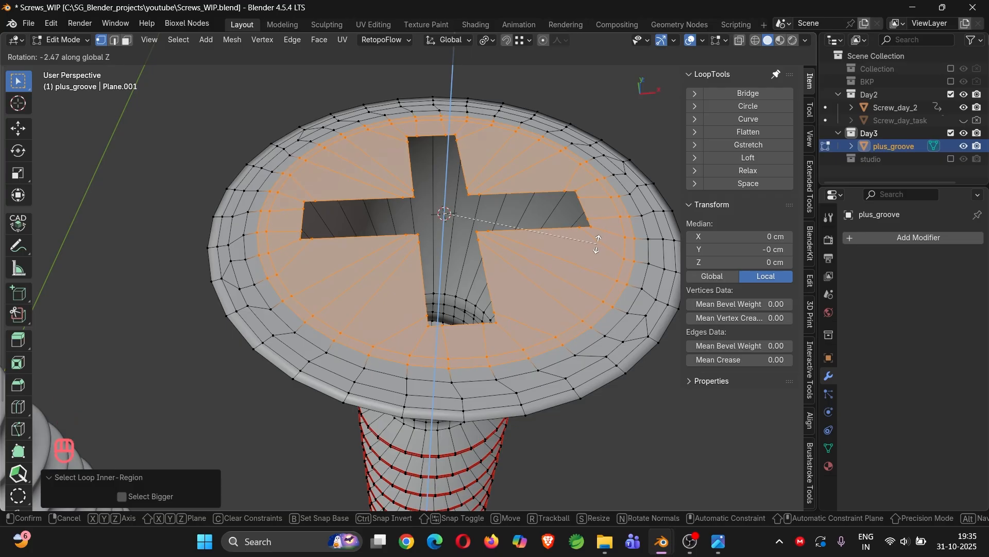
pyautogui.click(597, 245)
# Check the bridged screw head in Object Mode, toggling the Face Orientation overlay on and off.
pyautogui.keyDown('shift'); pyautogui.moveTo(589, 235); pyautogui.dragTo(497, 288, button='middle'); pyautogui.keyUp('shift')
pyautogui.press('Tab')
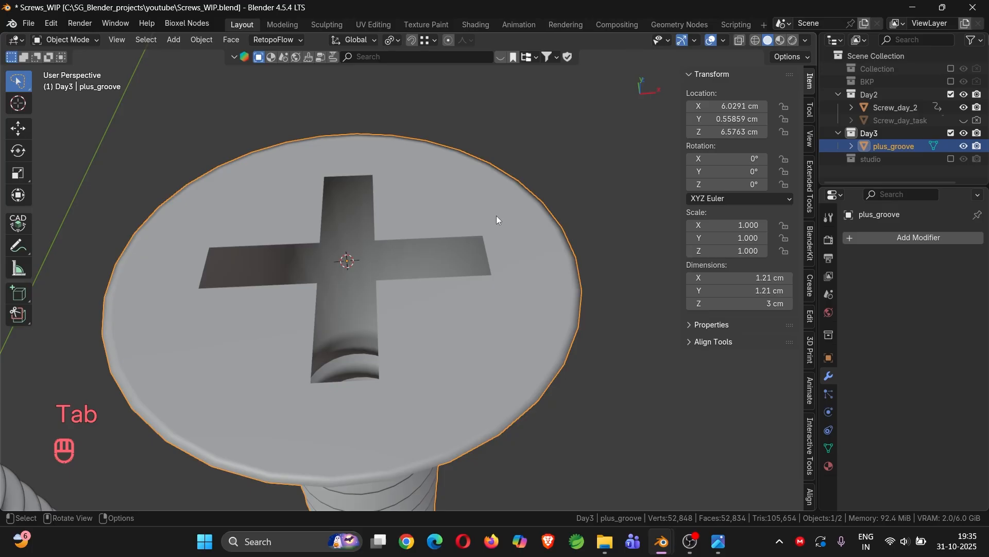
pyautogui.click(722, 41)
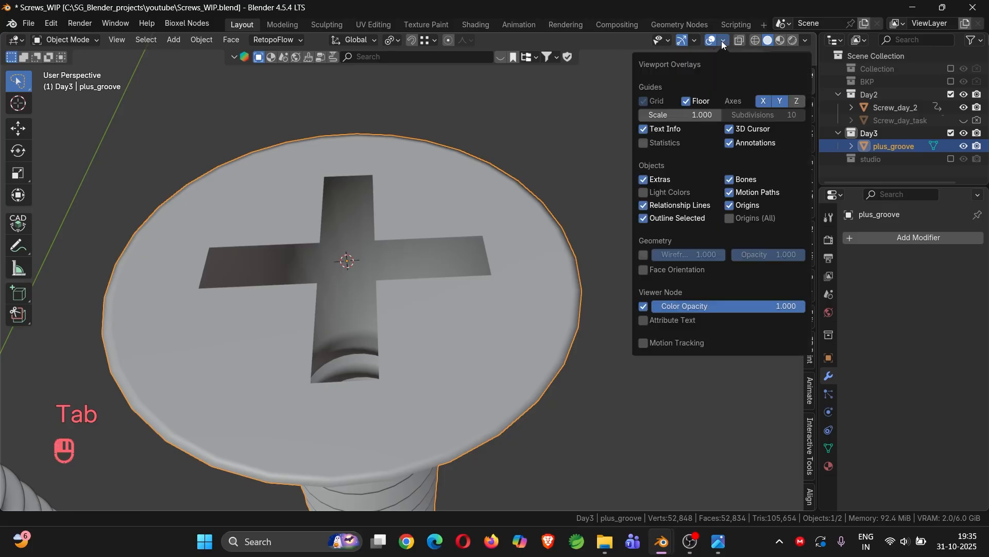
pyautogui.click(643, 269)
pyautogui.click(642, 270)
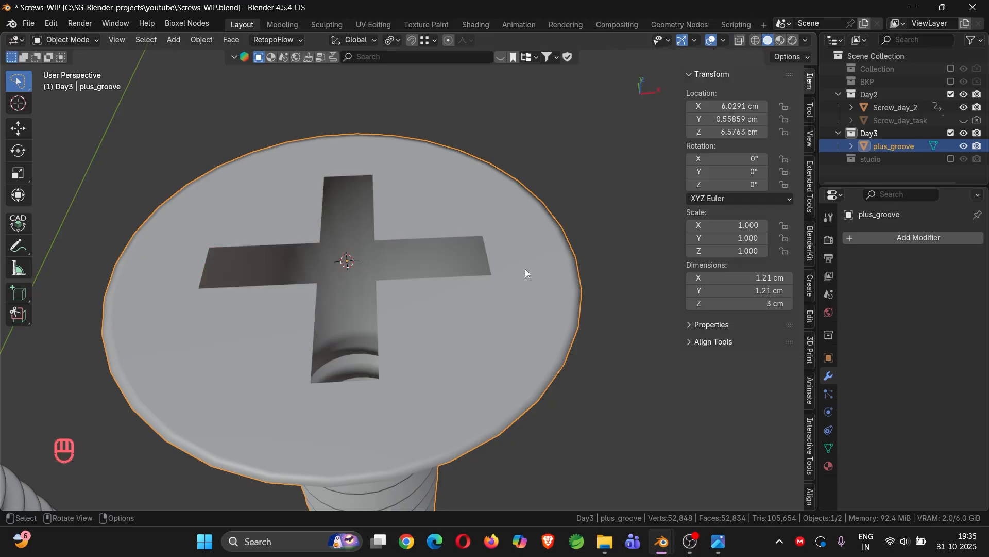
# Extrude the plus groove's edge loop downward along Z by about 0.2 cm in Edit Mode.
pyautogui.press('Tab')
pyautogui.keyDown('alt'); pyautogui.click(404, 240); pyautogui.keyUp('alt')
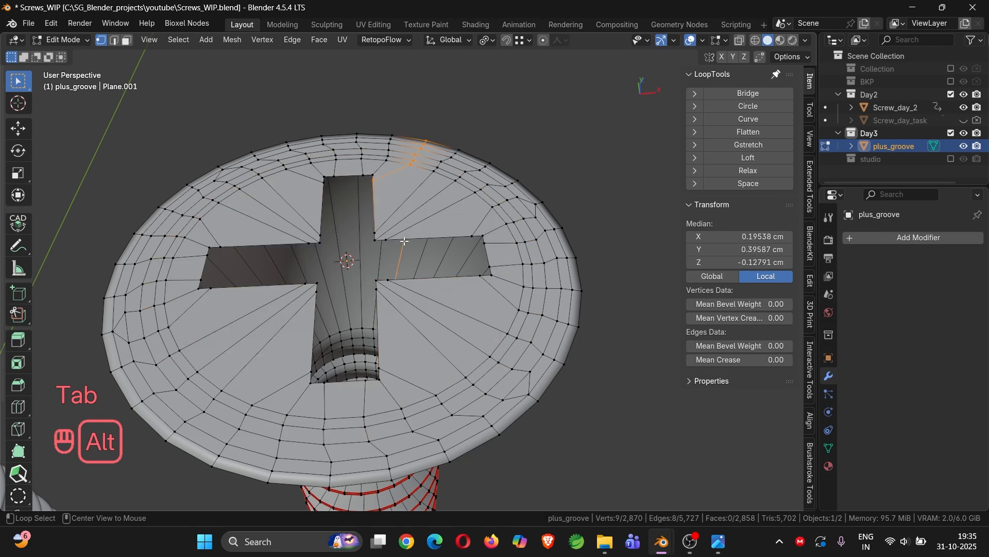
pyautogui.keyDown('alt'); pyautogui.click(398, 240); pyautogui.keyUp('alt')
pyautogui.press('2')
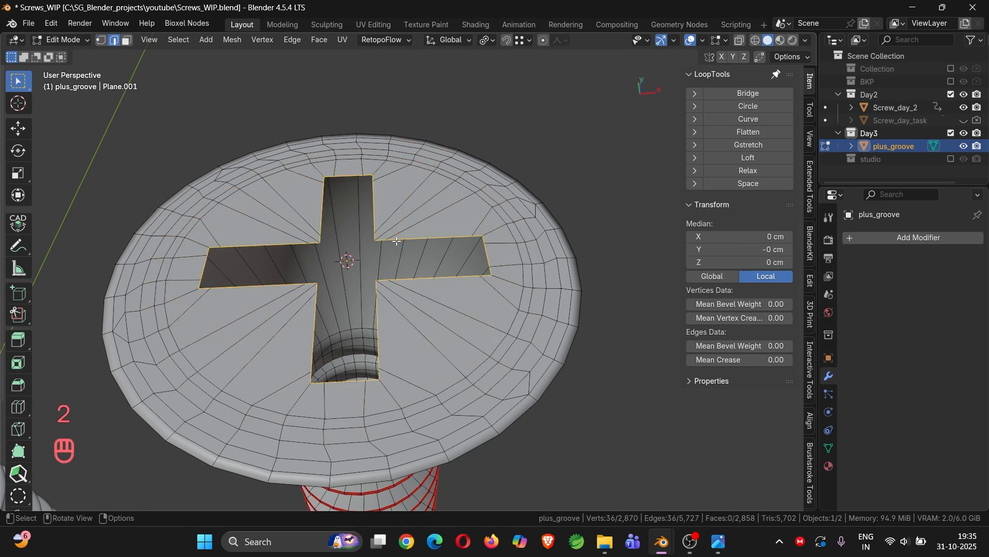
pyautogui.press('e')
pyautogui.press('z')
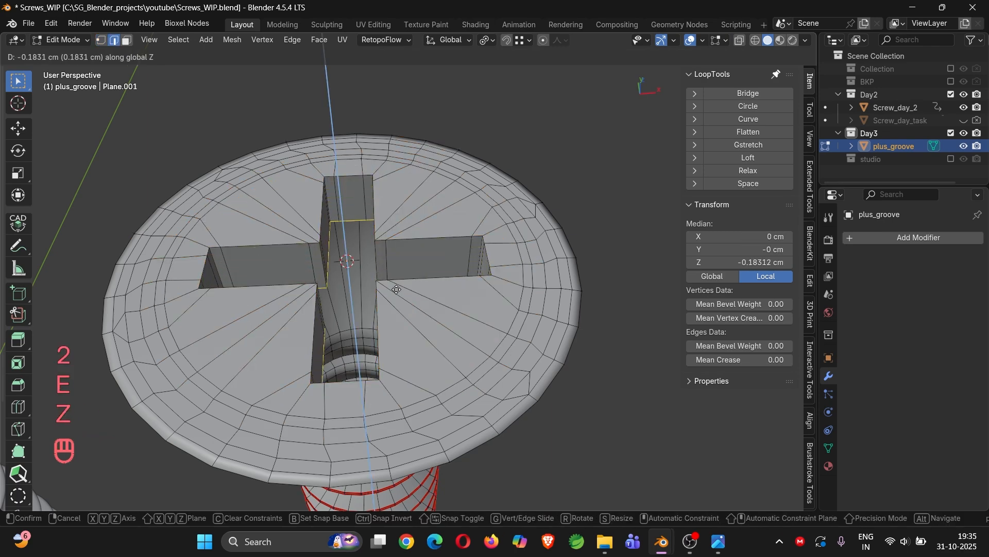
pyautogui.click(396, 293)
# Scale the extruded bottom loop of the plus groove to about 0.72 so the walls taper inward.
pyautogui.moveTo(397, 293); pyautogui.dragTo(453, 286, button='middle')
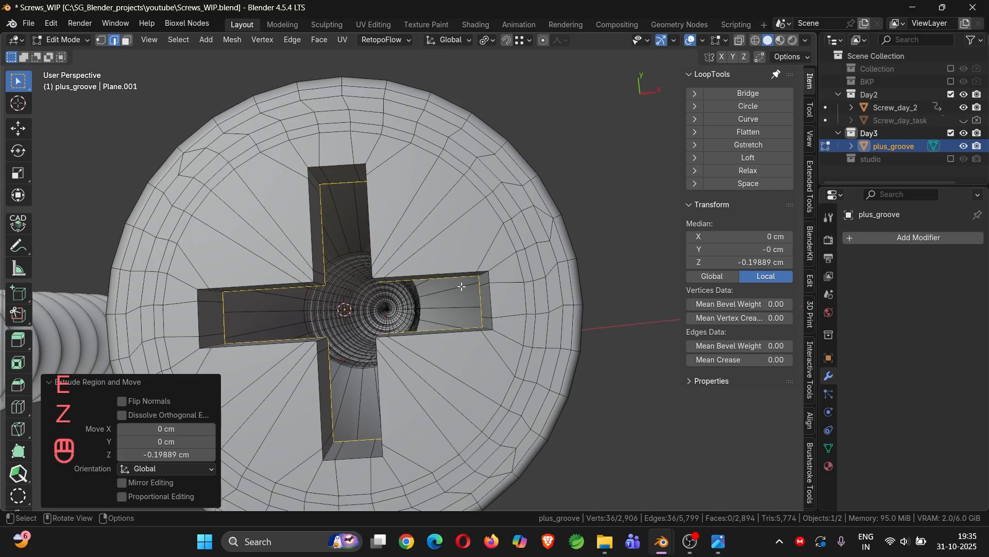
pyautogui.press('s')
pyautogui.click(433, 289)
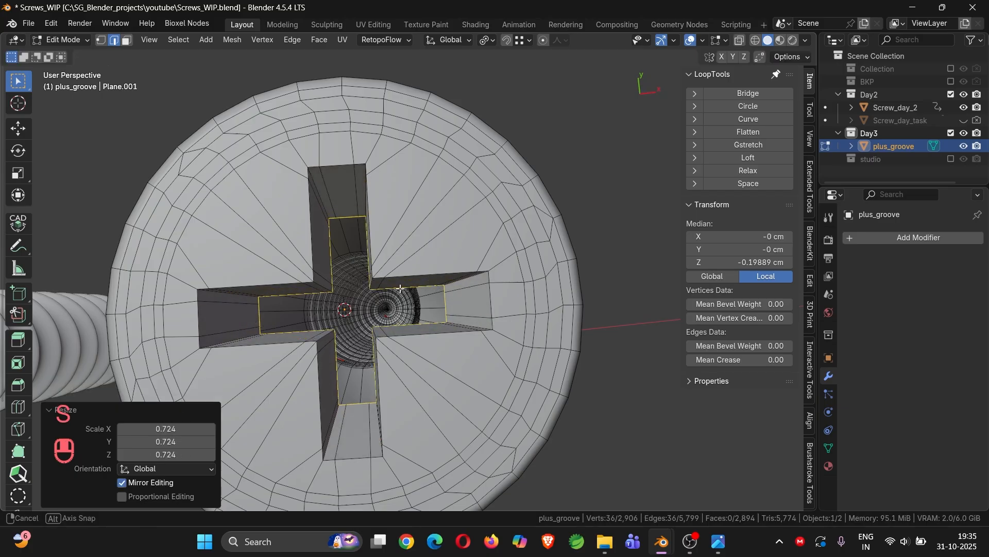
# Bevel the plus groove's top edge loop with an offset of about 0.016 cm and 2 segments.
pyautogui.moveTo(434, 289); pyautogui.dragTo(401, 241, button='middle')
pyautogui.scroll(4, 401, 240)
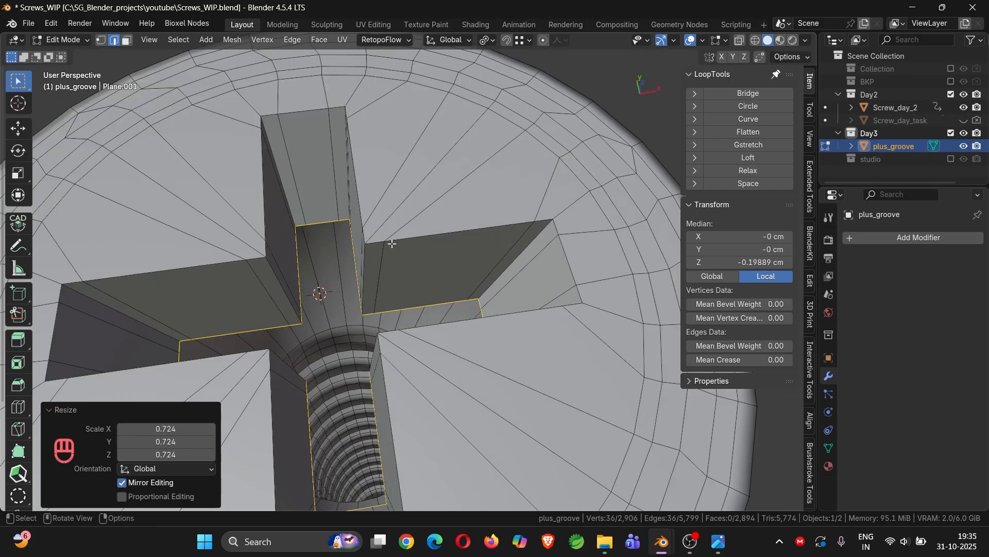
pyautogui.press('2')
pyautogui.keyDown('alt'); pyautogui.click(410, 238); pyautogui.keyUp('alt')
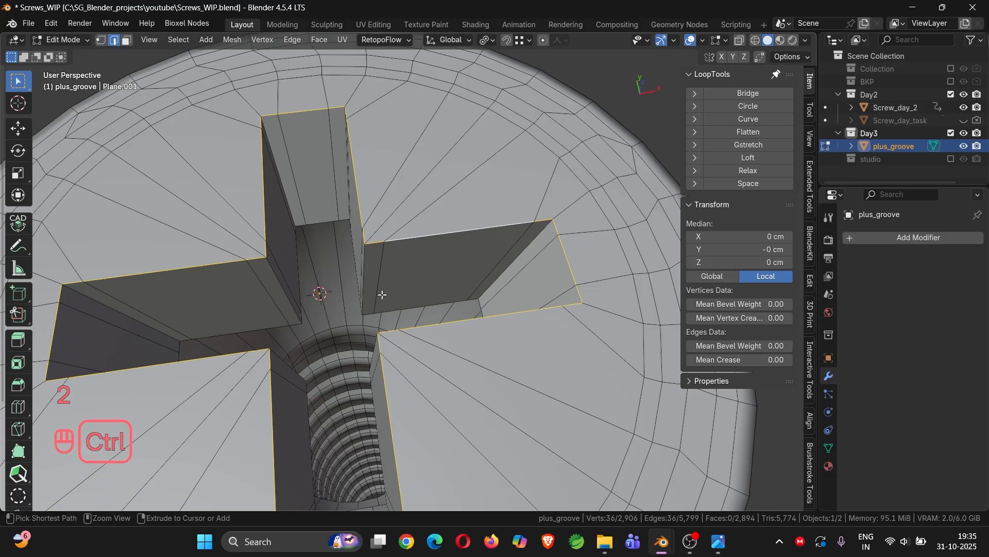
pyautogui.hotkey('ctrl', 'b')
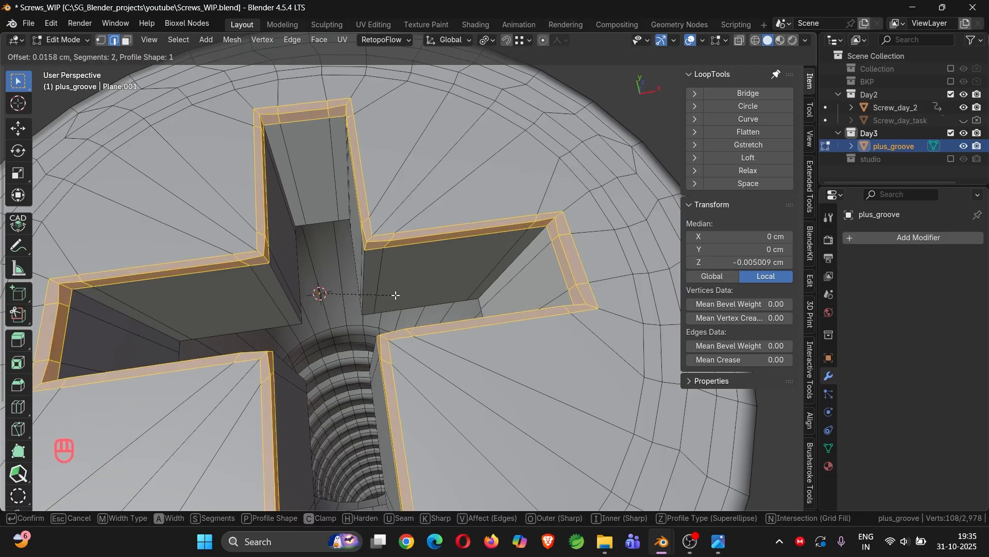
pyautogui.click(396, 294)
pyautogui.moveTo(162, 319); pyautogui.dragTo(169, 320)
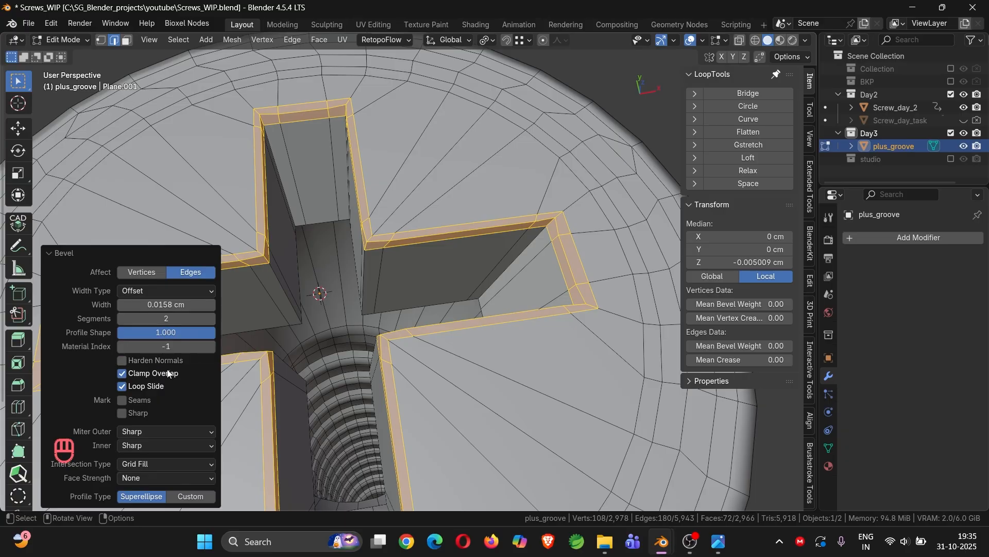
# Fill the plus groove's bottom edge loop with a face.
pyautogui.moveTo(479, 265); pyautogui.dragTo(408, 292, button='middle')
pyautogui.keyDown('alt'); pyautogui.click(306, 300); pyautogui.keyUp('alt')
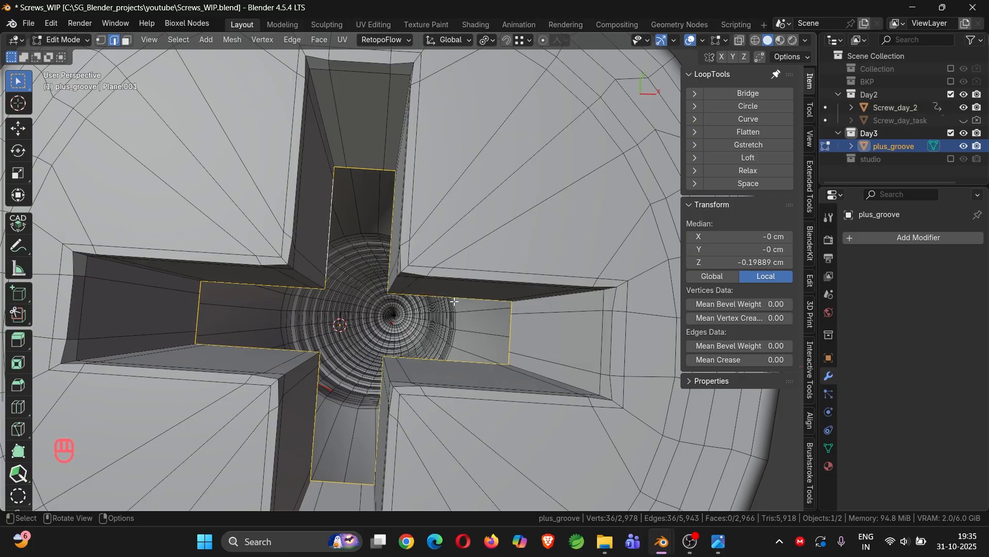
pyautogui.press('f')
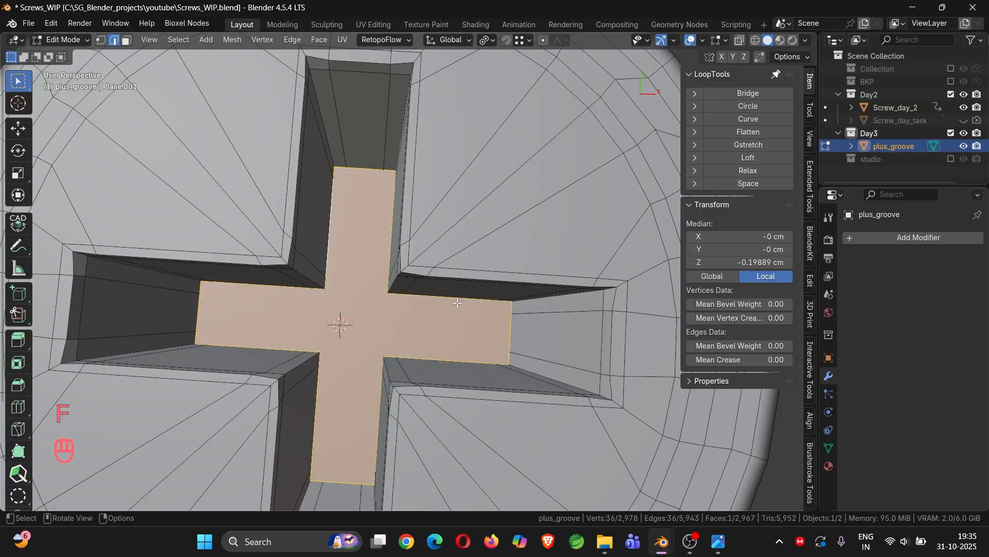
# Check the face orientation of the plus groove's faces with the viewport overlay, in both Object and Edit Mode.
pyautogui.click(457, 302)
pyautogui.click(703, 42)
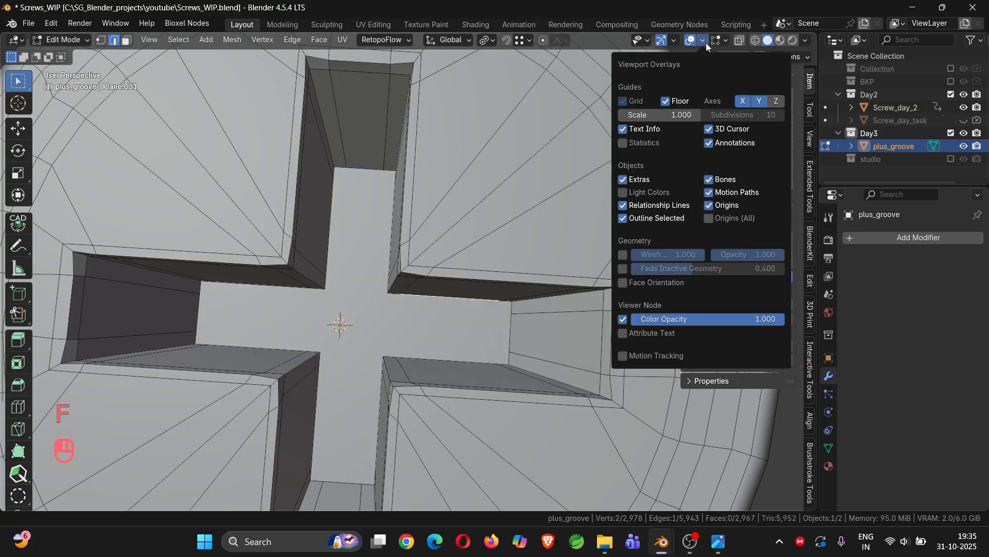
pyautogui.click(623, 282)
pyautogui.press('Tab')
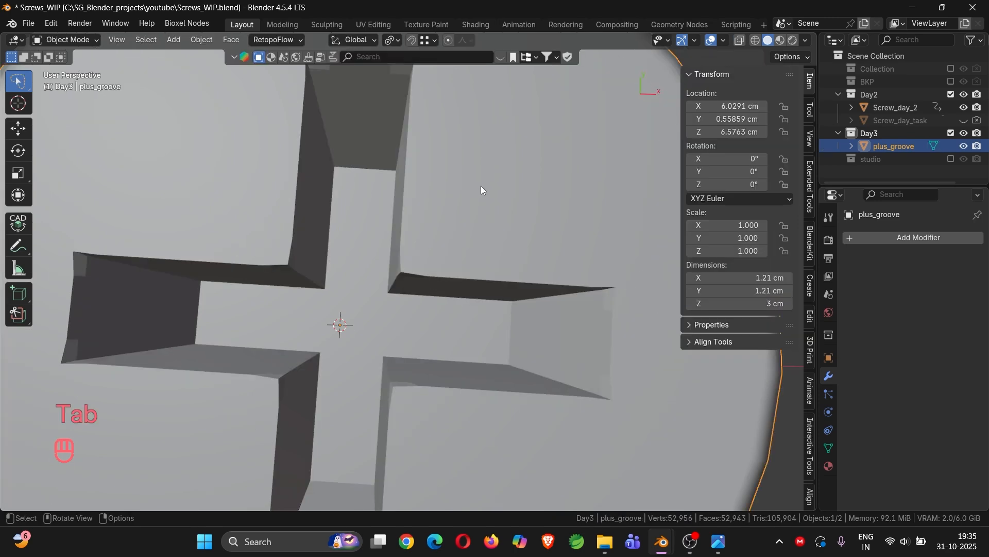
pyautogui.scroll(-1, 481, 185)
pyautogui.press('Tab')
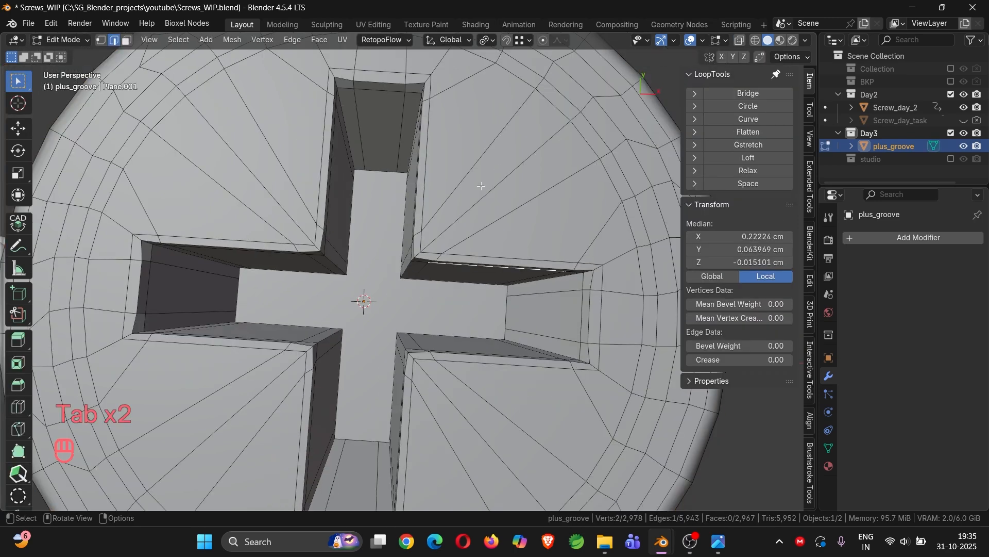
pyautogui.click(703, 40)
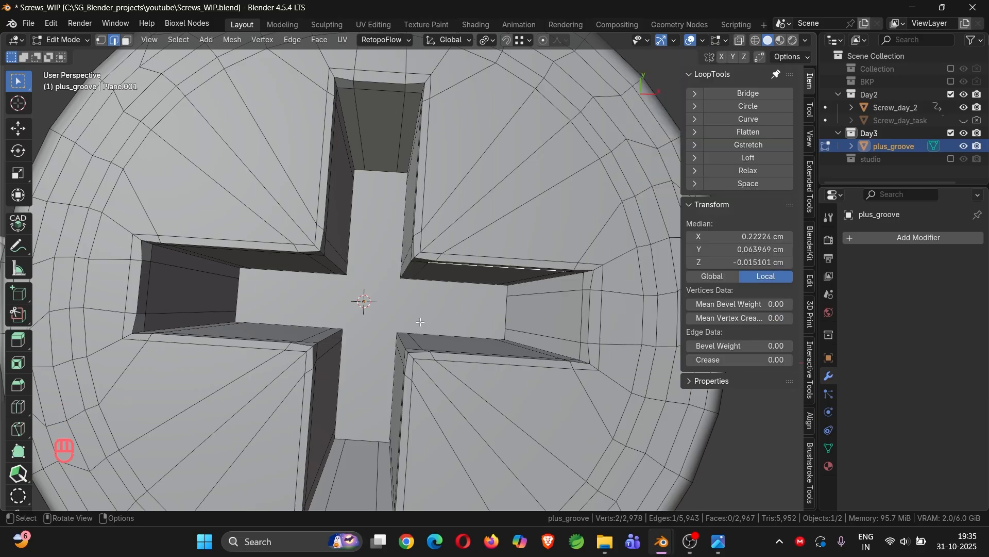
# Leave Edit Mode and unhide the Day3 collection to view the cross-recessed screw beside the Day2 screw.
pyautogui.press('Tab')
pyautogui.press('3')
pyautogui.scroll(-7, 395, 316)
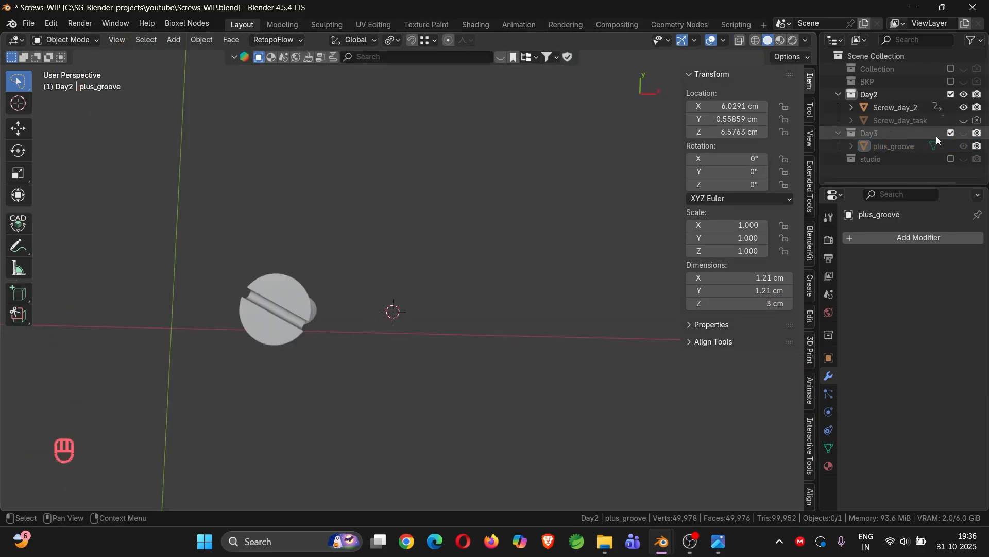
pyautogui.click(965, 134)
pyautogui.moveTo(381, 288); pyautogui.dragTo(385, 205, button='middle')
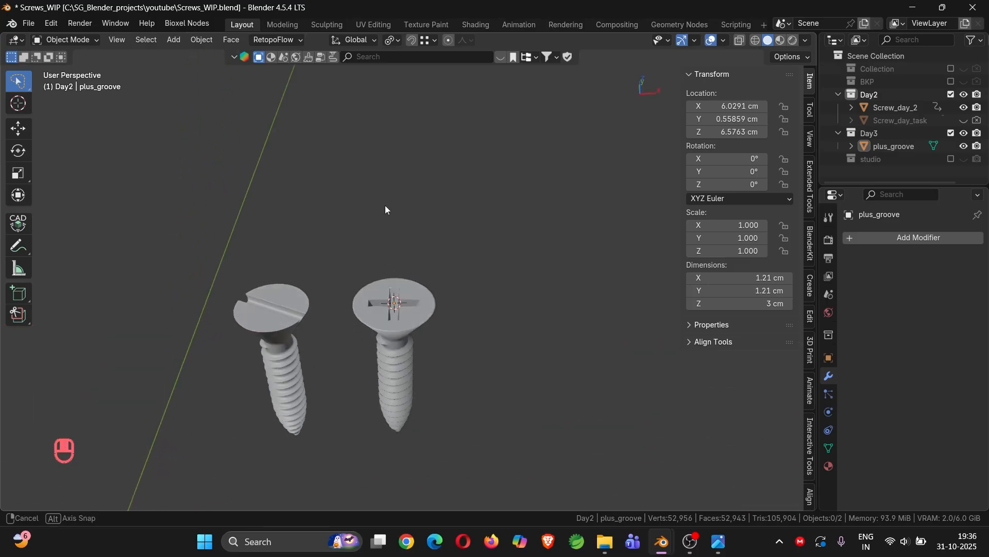
pyautogui.scroll(5, 362, 307)
pyautogui.moveTo(419, 288)
pyautogui.mouseDown(button='middle')
pyautogui.moveTo(395, 258)
pyautogui.moveTo(414, 291)
pyautogui.mouseUp(button='middle')
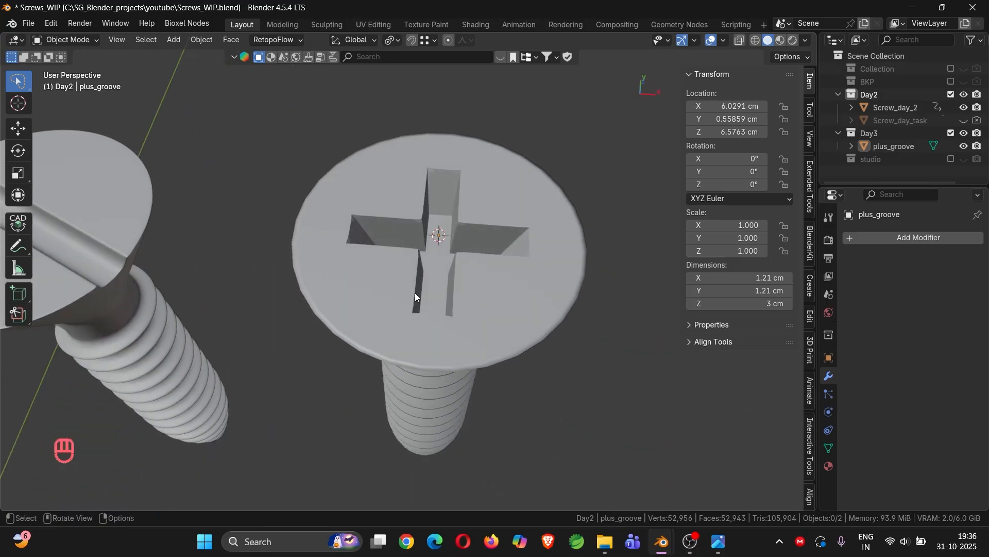
# Inset the plus groove's bottom face by about 0.006 cm in Edit Mode.
pyautogui.press('Tab')
pyautogui.scroll(5, 484, 220)
pyautogui.press('3')
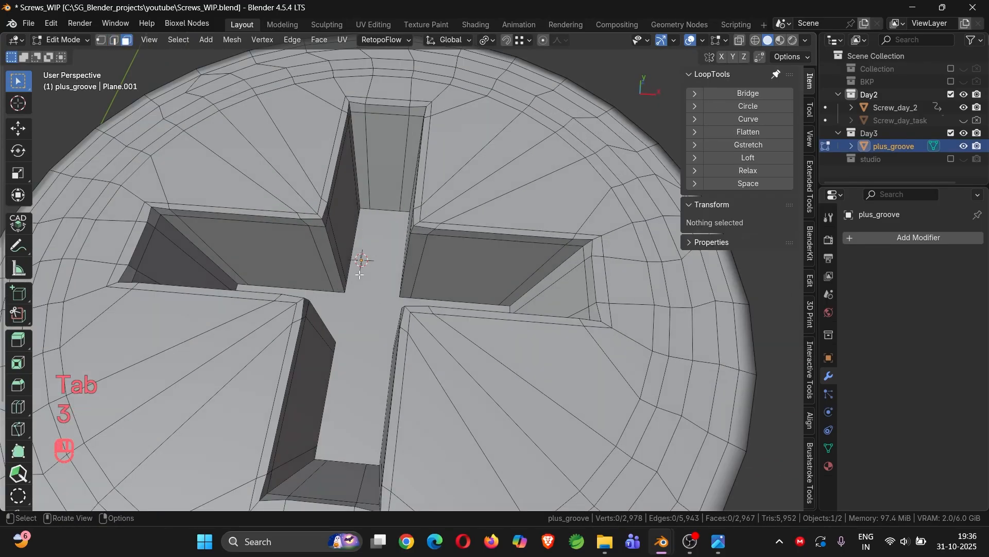
pyautogui.click(360, 273)
pyautogui.scroll(5, 376, 310)
pyautogui.scroll(2, 376, 310)
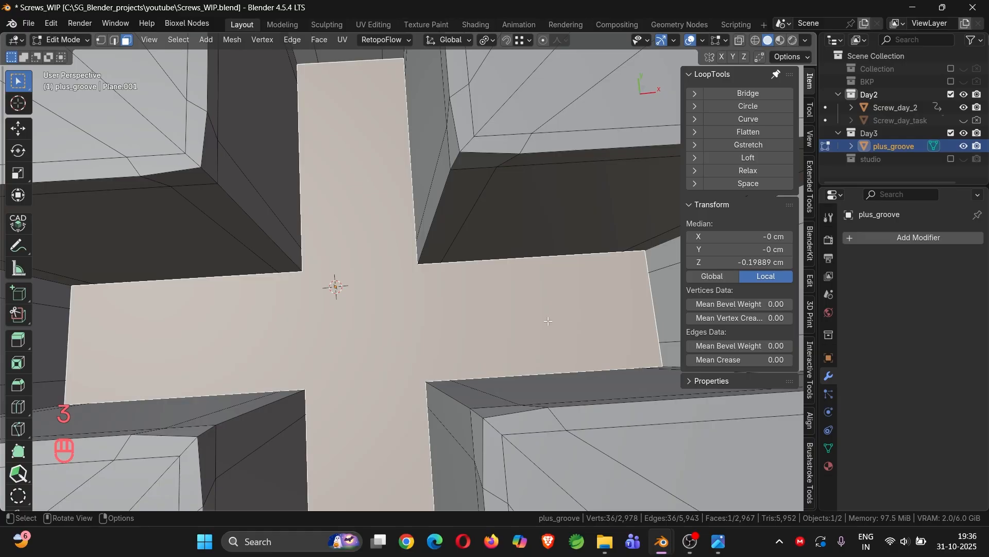
pyautogui.press('i')
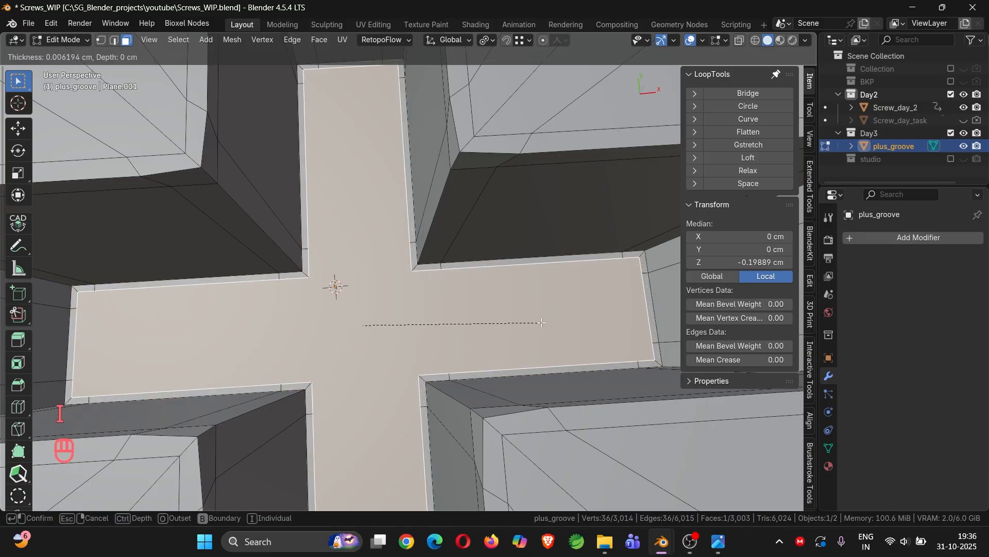
pyautogui.click(541, 323)
# Try to apply Grid Fill to the plus groove's inset bottom face.
pyautogui.scroll(-3, 541, 322)
pyautogui.keyDown('shift'); pyautogui.moveTo(521, 323); pyautogui.dragTo(486, 282, button='middle'); pyautogui.keyUp('shift')
pyautogui.hotkey('ctrl', 'f')
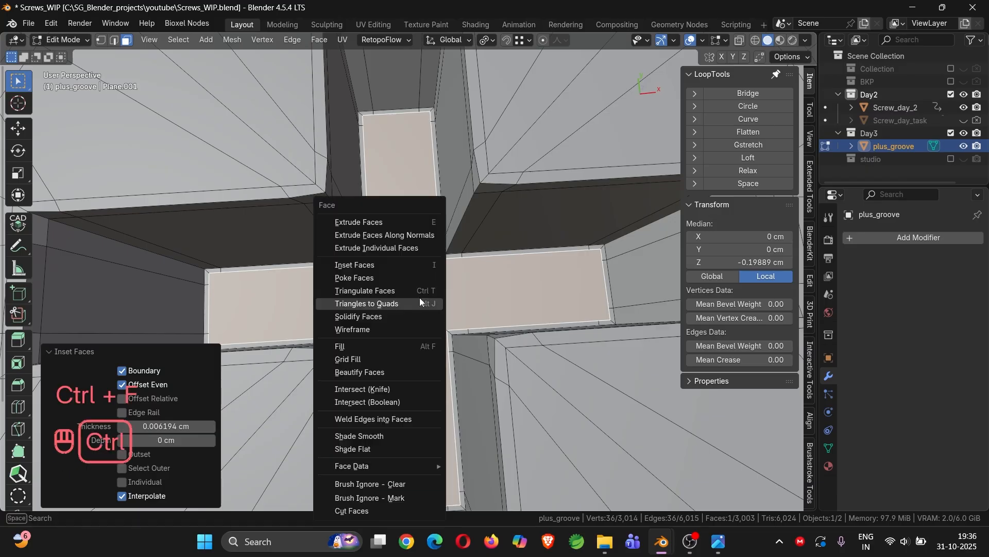
pyautogui.click(399, 358)
pyautogui.hotkey('ctrl', 'z')
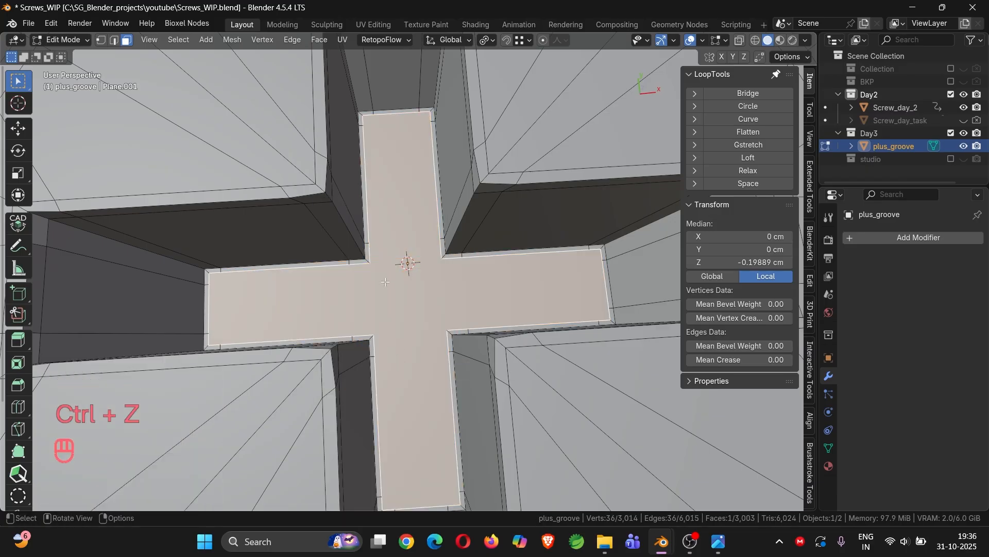
# Cut across one arm of the inset bottom face with the Knife, between the two opposite vertices next to the inner corners.
pyautogui.press('1')
pyautogui.click(366, 240)
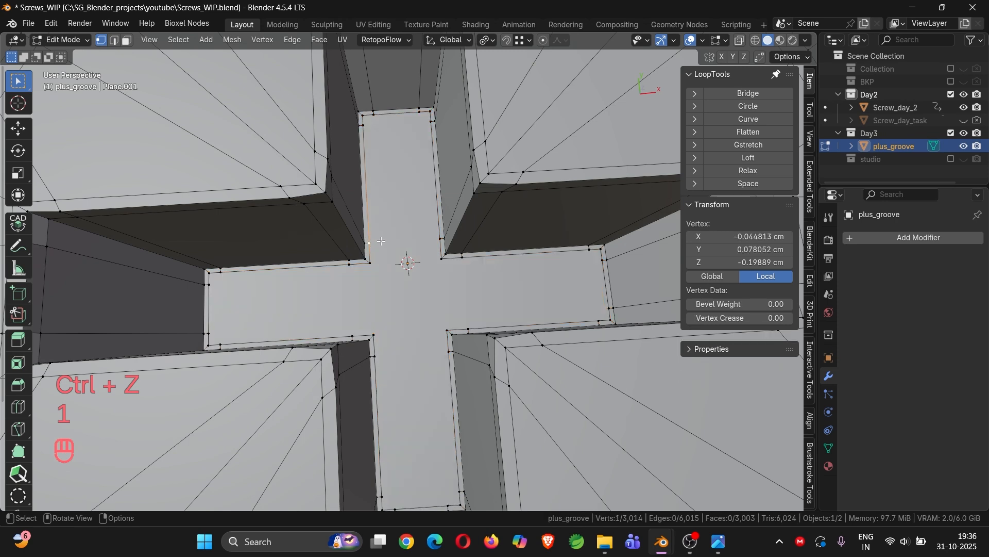
pyautogui.keyDown('shift'); pyautogui.click(434, 237); pyautogui.keyUp('shift')
pyautogui.press('k')
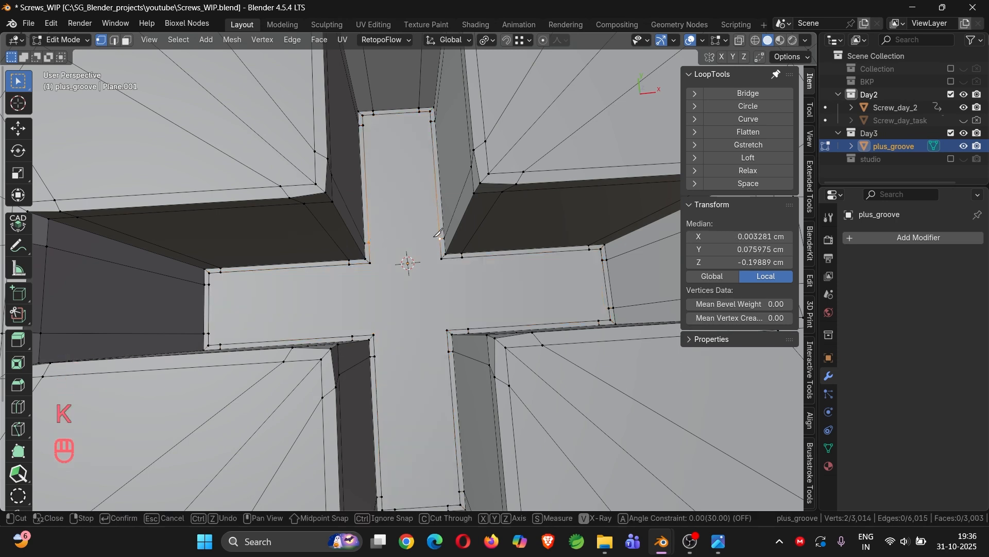
# Cancel the knife cut and connect two vertex pairs across the upper arm's base on the plus groove floor.
pyautogui.press('Escape')
pyautogui.rightClick(434, 239)
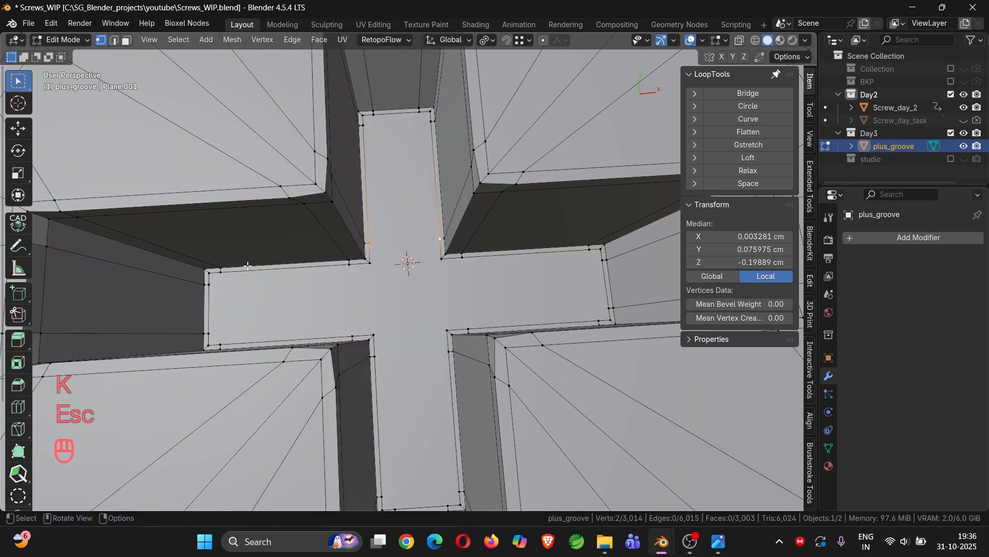
pyautogui.click(222, 267)
pyautogui.click(382, 249)
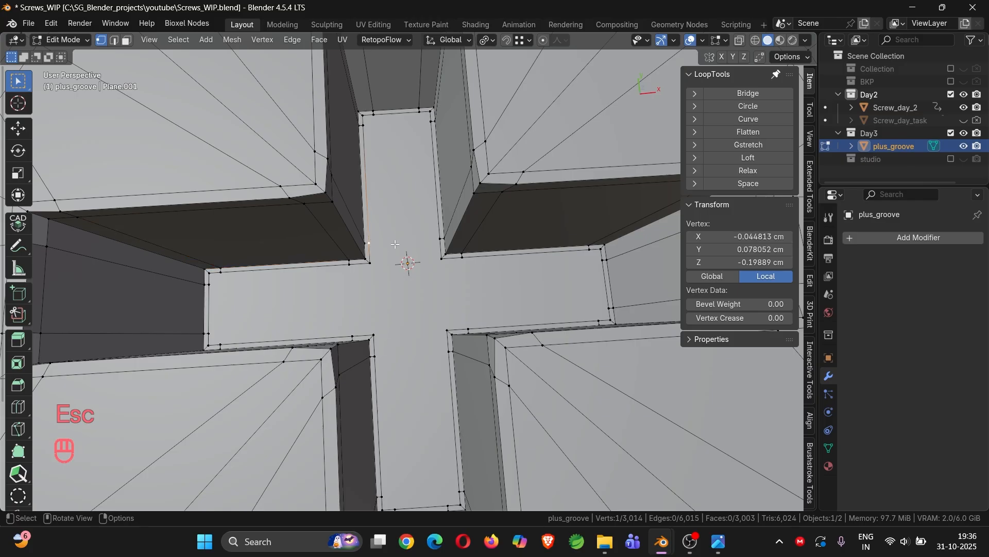
pyautogui.keyDown('shift'); pyautogui.click(435, 240); pyautogui.keyUp('shift')
pyautogui.press('j')
pyautogui.click(441, 258)
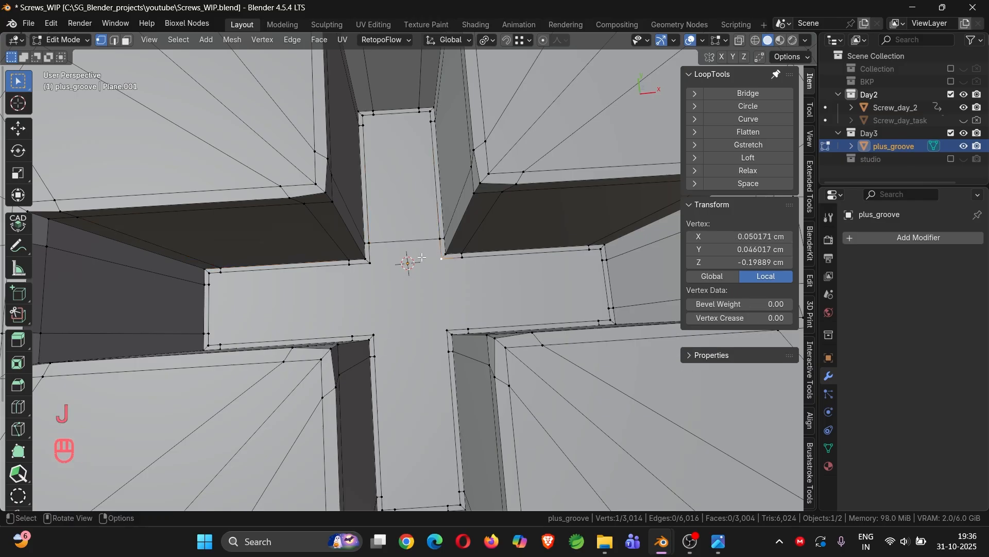
pyautogui.keyDown('shift'); pyautogui.click(375, 265); pyautogui.keyUp('shift')
pyautogui.press('j')
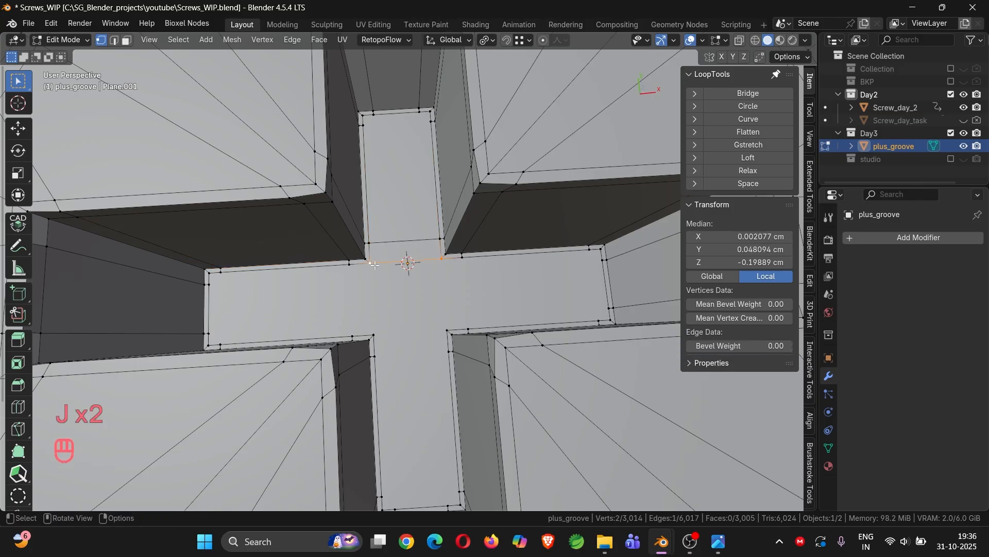
# Connect the remaining inner corner vertices of the groove floor to close the central square.
pyautogui.click(371, 263)
pyautogui.keyDown('shift'); pyautogui.click(373, 332); pyautogui.keyUp('shift')
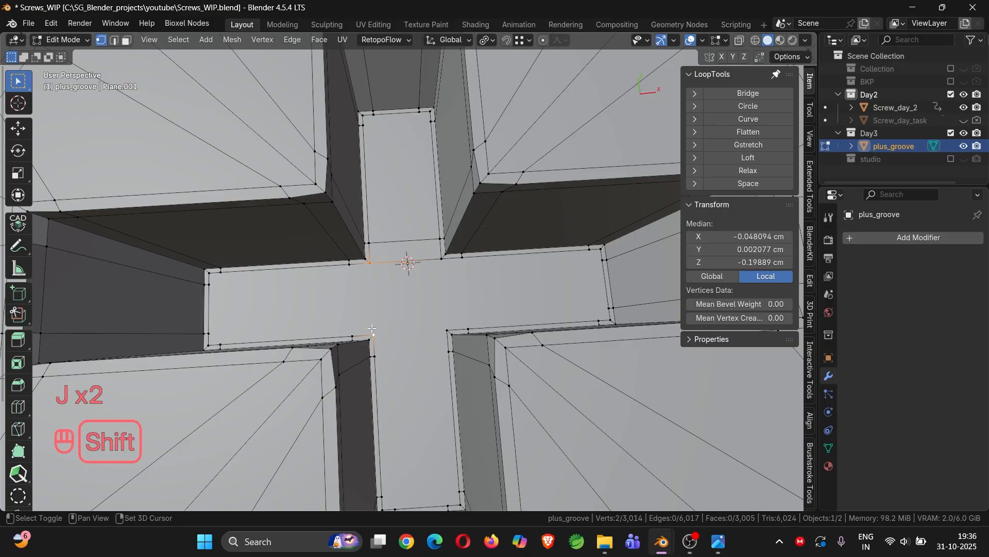
pyautogui.press('j')
pyautogui.click(372, 333)
pyautogui.keyDown('shift'); pyautogui.click(446, 329); pyautogui.keyUp('shift')
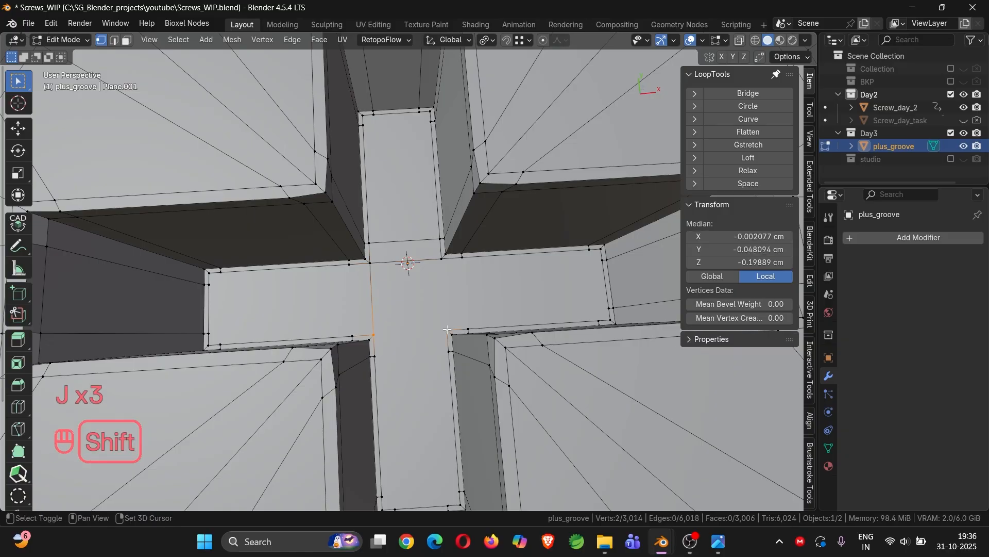
pyautogui.press('j')
pyautogui.click(447, 328)
pyautogui.keyDown('shift'); pyautogui.click(443, 259); pyautogui.keyUp('shift')
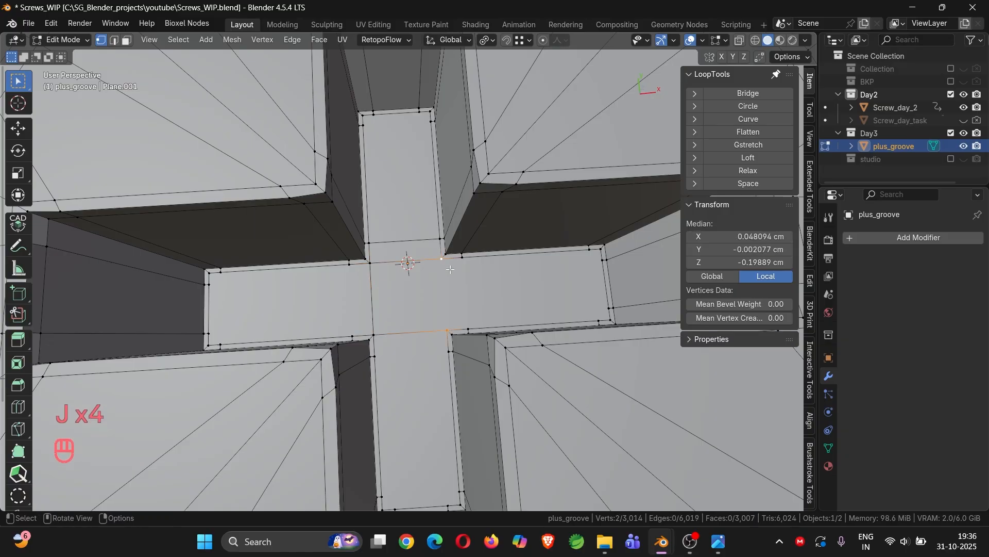
pyautogui.press('j')
# Connect the vertex pairs across both side arms of the groove floor, just beside the central square.
pyautogui.press('j')
pyautogui.click(349, 264)
pyautogui.keyDown('shift'); pyautogui.click(352, 335); pyautogui.keyUp('shift')
pyautogui.press('j')
# Connect the upper lengthwise vertices through the horizontal arms and the vertex pairs across both outer ends of the groove floor.
pyautogui.click(209, 284)
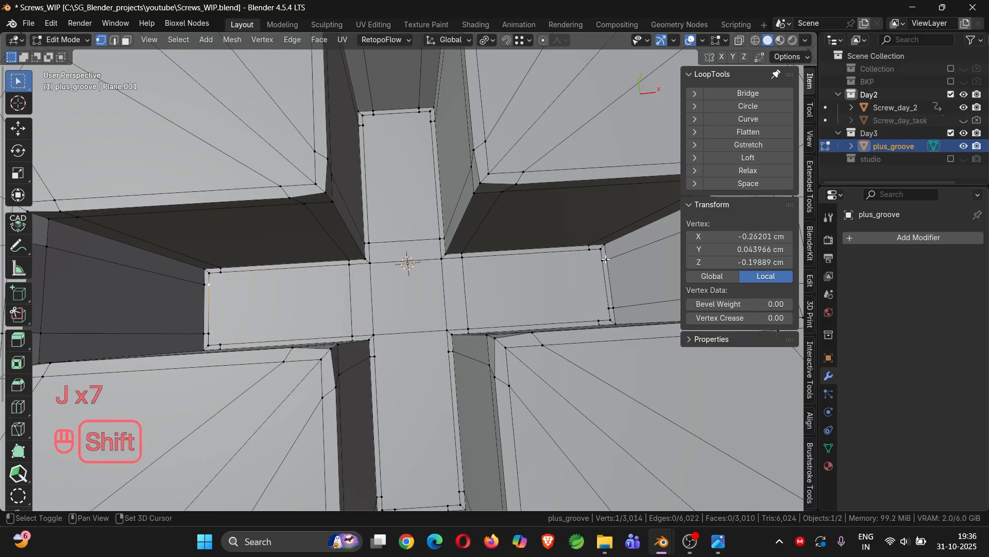
pyautogui.keyDown('shift'); pyautogui.click(603, 260); pyautogui.keyUp('shift')
pyautogui.press('j')
pyautogui.click(221, 272)
pyautogui.press('j')
pyautogui.click(598, 320)
pyautogui.keyDown('shift'); pyautogui.click(590, 249); pyautogui.keyUp('shift')
pyautogui.press('j')
# Connect the vertices across the upper arm's outer end and lengthwise through the vertical arms of the groove floor.
pyautogui.click(362, 125)
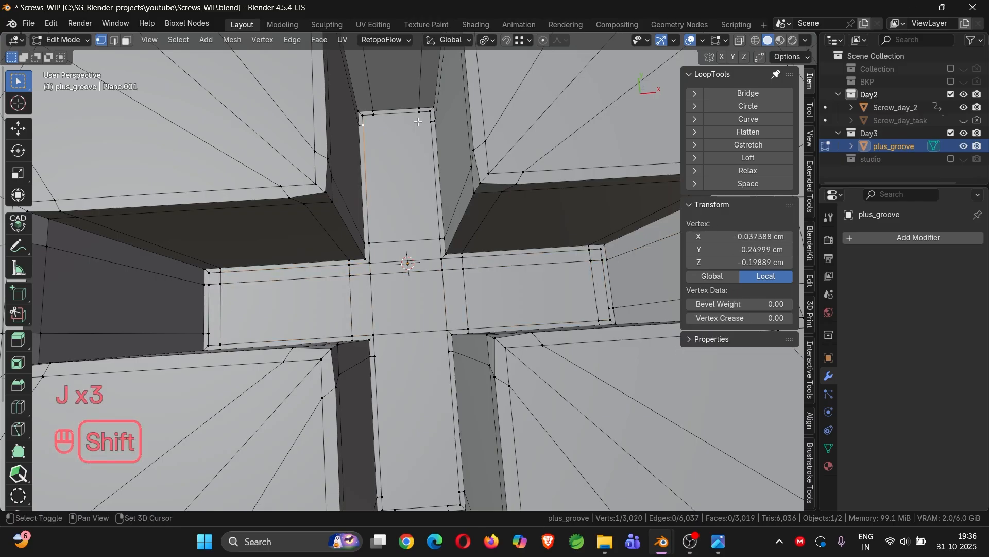
pyautogui.keyDown('shift'); pyautogui.click(433, 122); pyautogui.keyUp('shift')
pyautogui.press('j')
pyautogui.scroll(-3, 377, 153)
pyautogui.click(402, 122)
pyautogui.keyDown('shift'); pyautogui.click(416, 337); pyautogui.keyUp('shift')
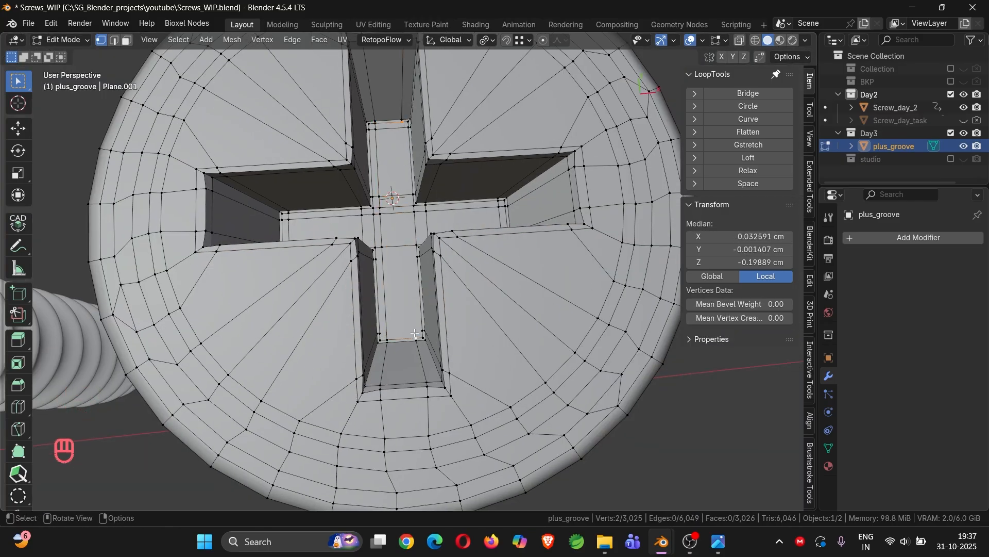
pyautogui.press('j')
# Connect the vertex pairs across the lower arm of the groove floor, at its outer end and near the central square.
pyautogui.scroll(4, 412, 334)
pyautogui.click(440, 328)
pyautogui.keyDown('shift'); pyautogui.click(355, 333); pyautogui.keyUp('shift')
pyautogui.press('j')
pyautogui.scroll(-1, 354, 246)
pyautogui.click(350, 195)
pyautogui.keyDown('shift'); pyautogui.click(419, 191); pyautogui.keyUp('shift')
pyautogui.press('j')
# Connect the lower lengthwise vertices through both horizontal arms of the groove floor.
pyautogui.scroll(-4, 415, 183)
pyautogui.moveTo(423, 199); pyautogui.dragTo(396, 206, button='middle')
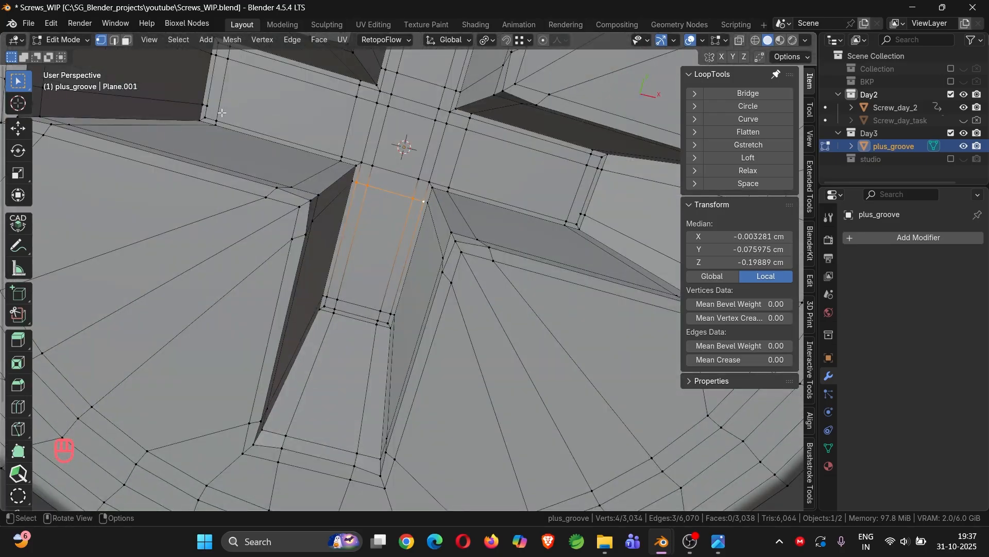
pyautogui.click(222, 110)
pyautogui.keyDown('shift'); pyautogui.click(579, 212); pyautogui.keyUp('shift')
pyautogui.press('j')
# Add a single loop cut around the groove walls near the floor, with a factor of about -0.745.
pyautogui.moveTo(449, 317); pyautogui.dragTo(489, 279, button='middle')
pyautogui.hotkey('ctrl', 'r')
pyautogui.click(448, 191)
pyautogui.click(447, 206)
pyautogui.scroll(-2, 447, 201)
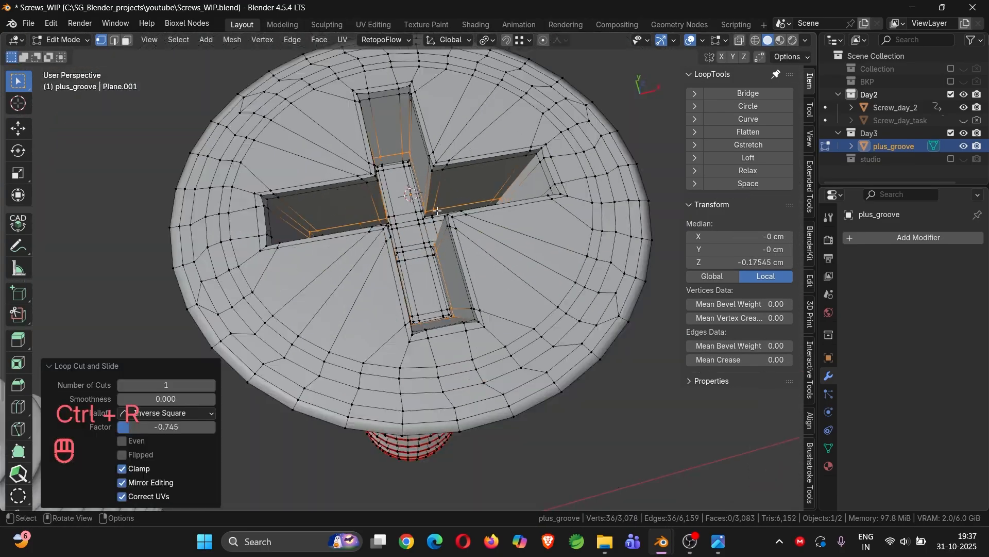
# Return to Object Mode, add a level 2 subdivision to the plus-groove screw and shade it smooth.
pyautogui.moveTo(444, 209); pyautogui.dragTo(367, 192, button='middle')
pyautogui.press('Tab')
pyautogui.press('Tab')
pyautogui.press('Tab')
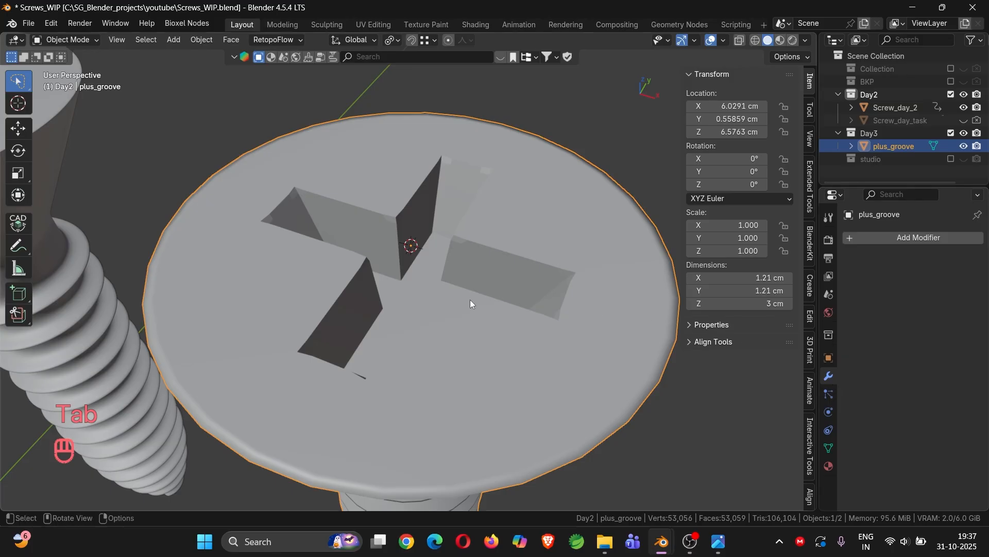
pyautogui.hotkey('ctrl', '2')
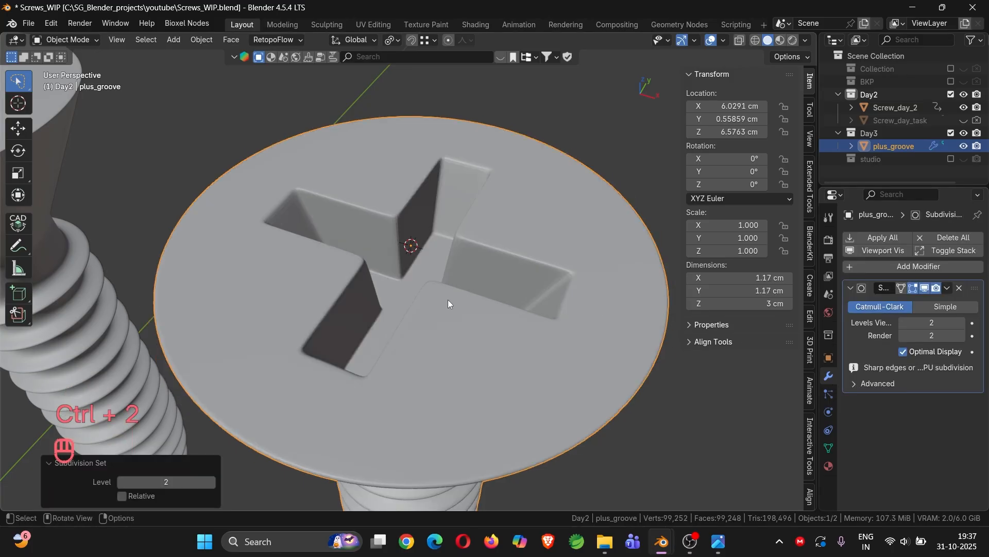
pyautogui.rightClick(447, 300)
pyautogui.click(382, 208)
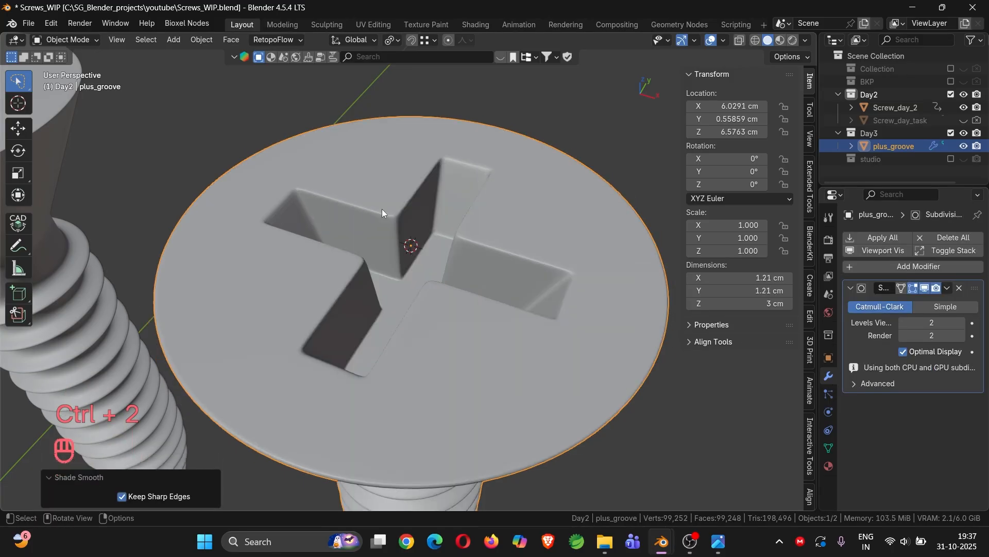
# Inspect the smoothed screw head and groove under MatCap lighting and restore Studio lighting.
pyautogui.moveTo(382, 209); pyautogui.dragTo(559, 137, button='middle')
pyautogui.scroll(-10, 472, 275)
pyautogui.scroll(3, 458, 300)
pyautogui.scroll(4, 413, 188)
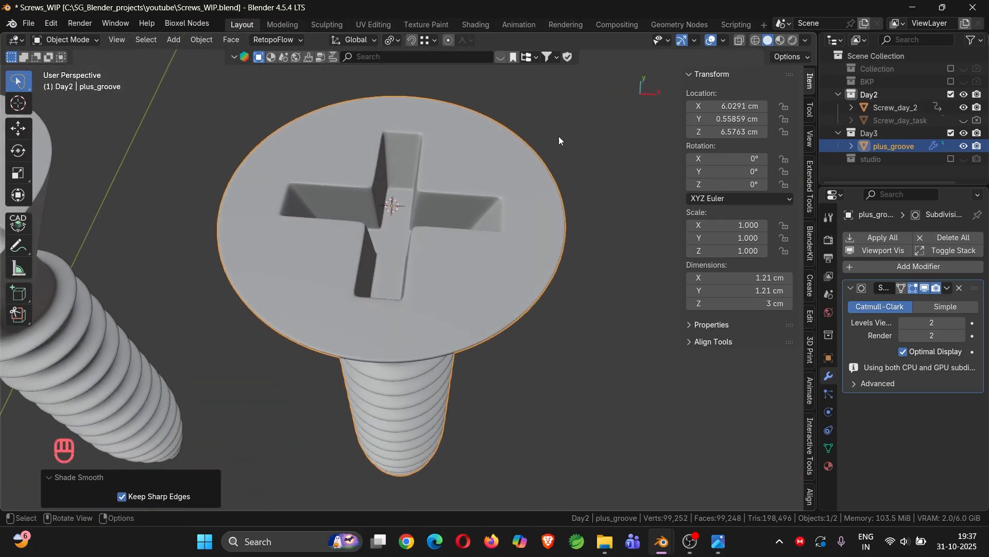
pyautogui.click(804, 41)
pyautogui.click(803, 102)
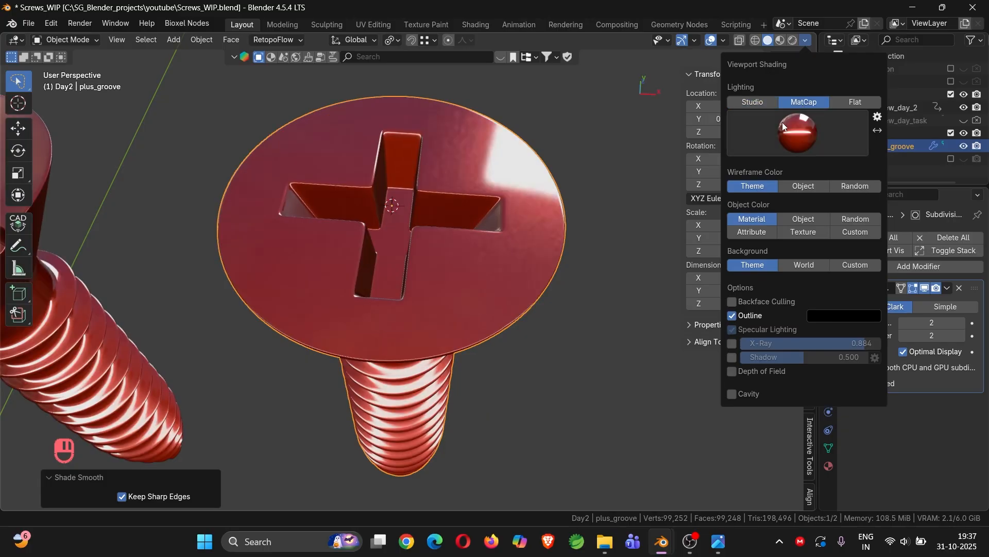
pyautogui.moveTo(378, 237)
pyautogui.mouseDown(button='middle')
pyautogui.moveTo(407, 259)
pyautogui.moveTo(403, 285)
pyautogui.moveTo(456, 237)
pyautogui.moveTo(465, 212)
pyautogui.moveTo(525, 209)
pyautogui.moveTo(555, 220)
pyautogui.moveTo(466, 246)
pyautogui.moveTo(348, 218)
pyautogui.mouseUp(button='middle')
pyautogui.scroll(4, 348, 220)
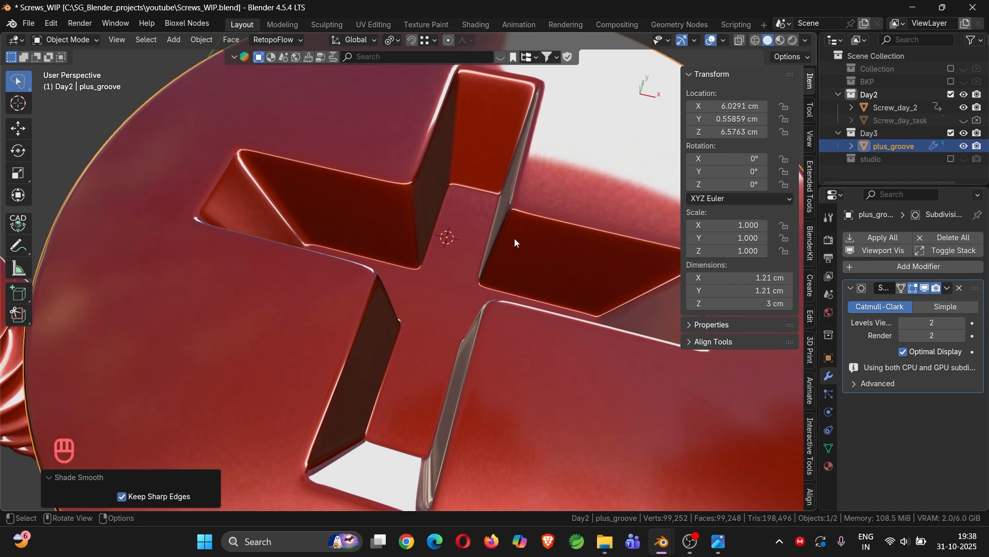
pyautogui.click(807, 40)
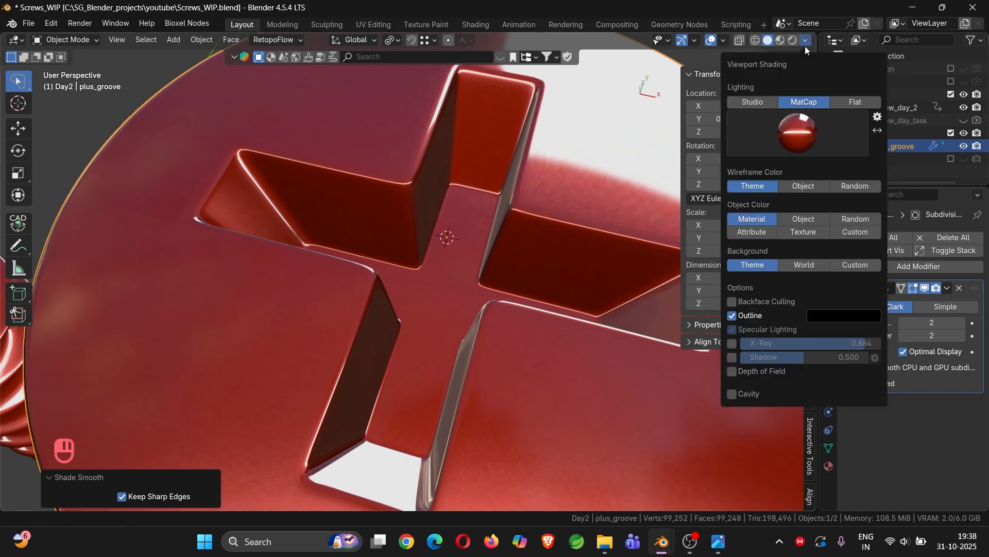
pyautogui.click(750, 102)
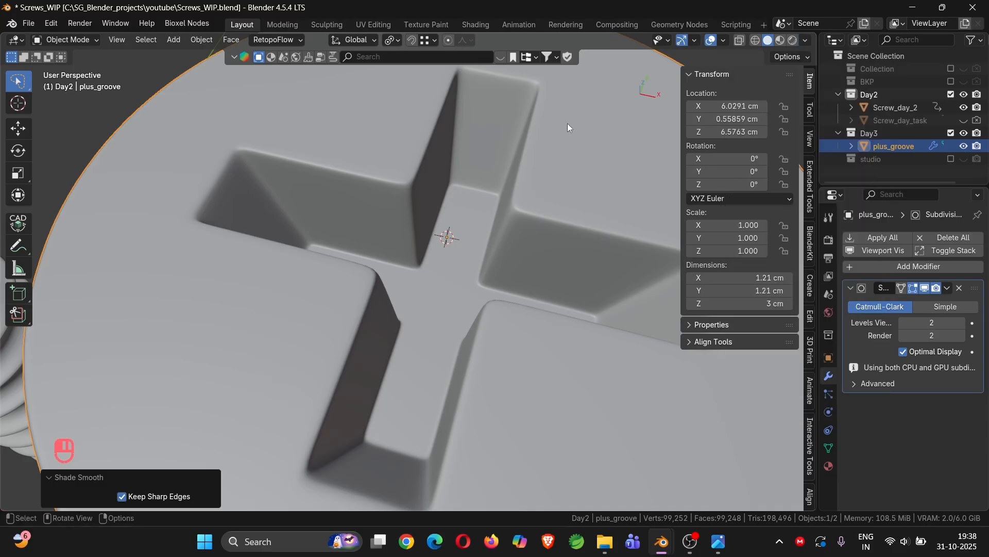
# Duplicate the plus-groove screw and place the copy about 1.5 cm away along the X axis.
pyautogui.scroll(-6, 541, 139)
pyautogui.keyDown('shift'); pyautogui.moveTo(573, 181); pyautogui.dragTo(435, 203, button='middle'); pyautogui.keyUp('shift')
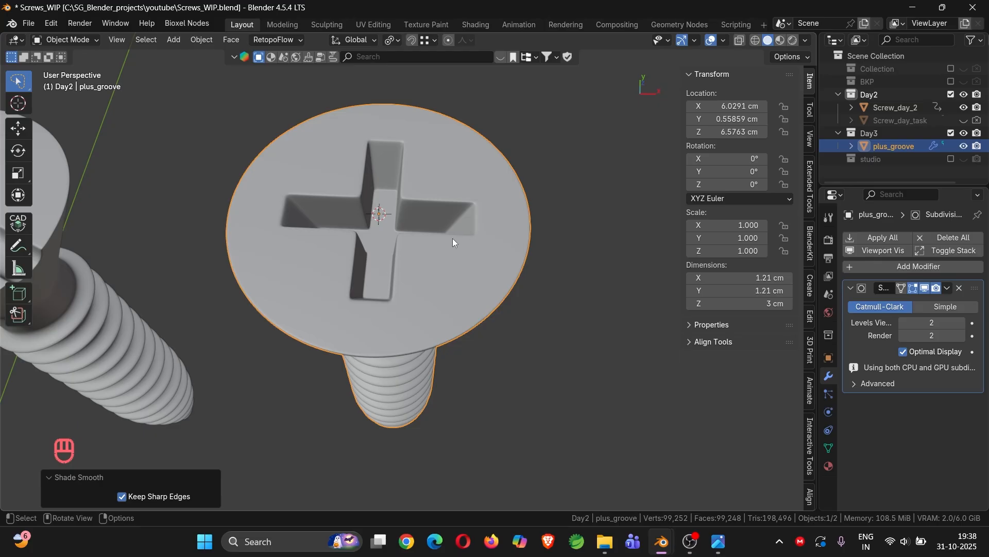
pyautogui.hotkey('shift', 'd')
pyautogui.press('x')
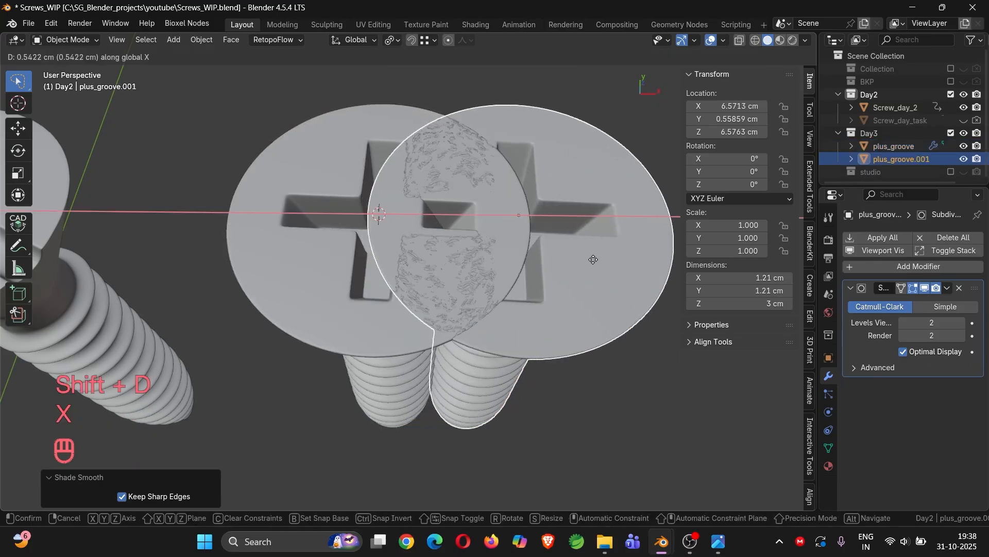
pyautogui.click(23, 274)
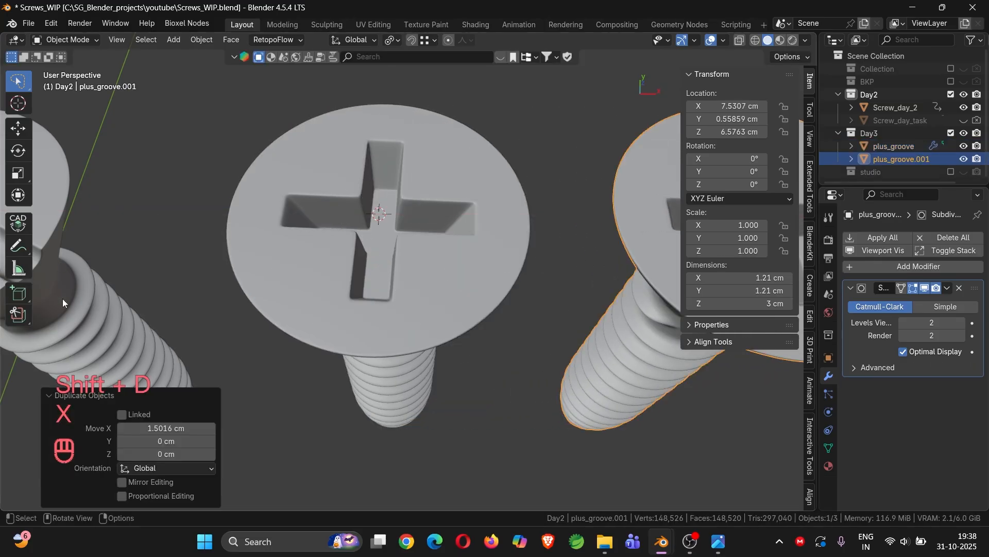
pyautogui.scroll(-5, 477, 282)
pyautogui.keyDown('shift'); pyautogui.moveTo(478, 281); pyautogui.dragTo(412, 299, button='middle'); pyautogui.keyUp('shift')
# Rename the duplicated screw plus_groove_on_sphere.
pyautogui.doubleClick(908, 159)
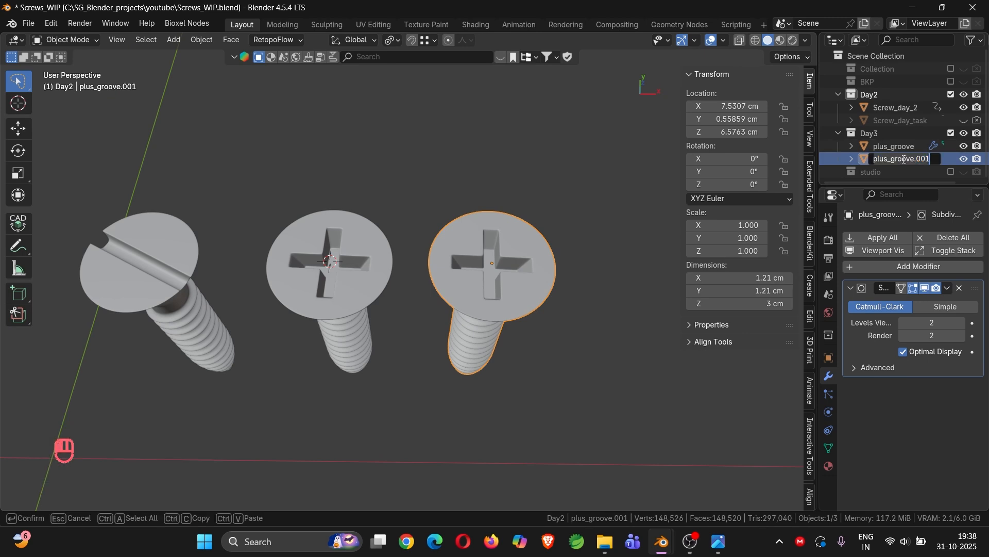
pyautogui.click(893, 160)
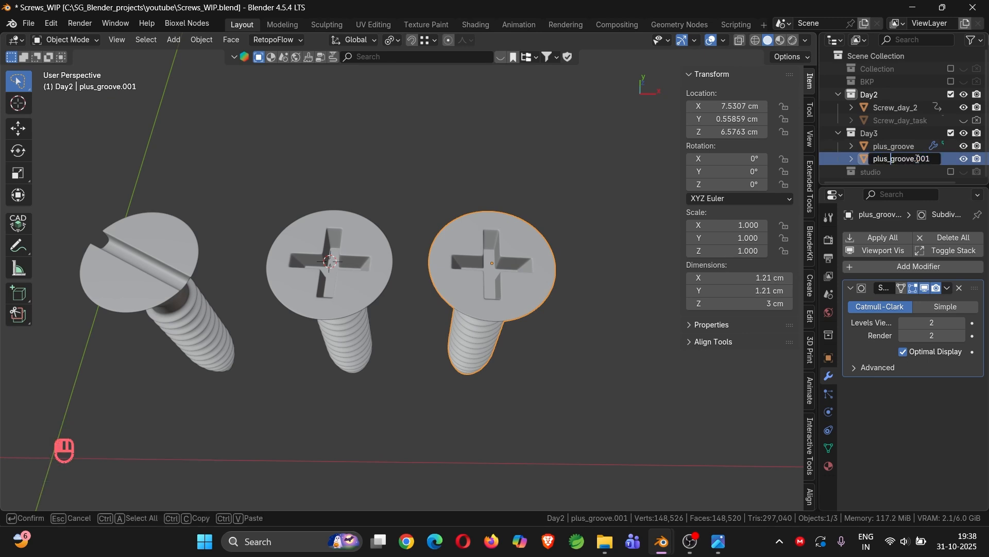
pyautogui.moveTo(915, 159); pyautogui.dragTo(967, 154)
pyautogui.write('_on')
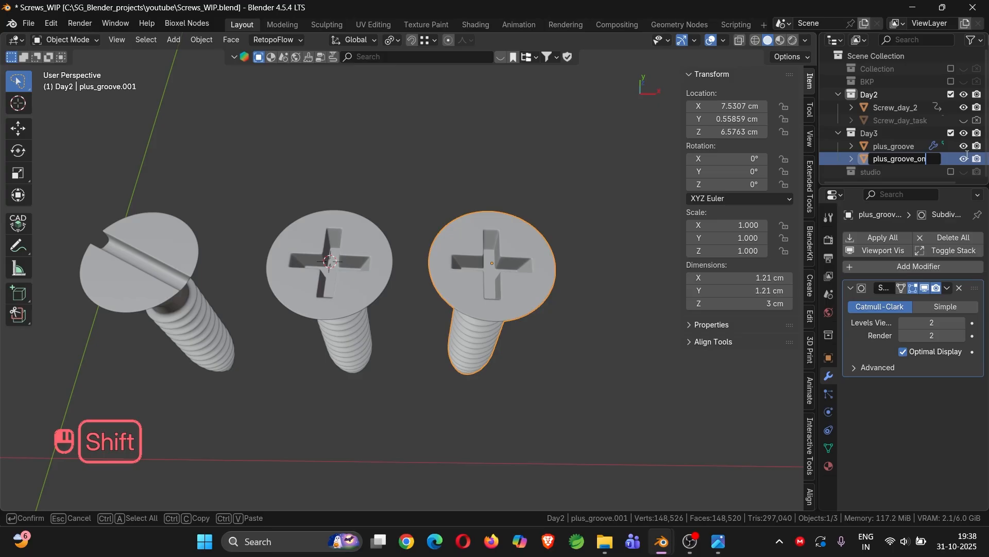
pyautogui.write('_c')
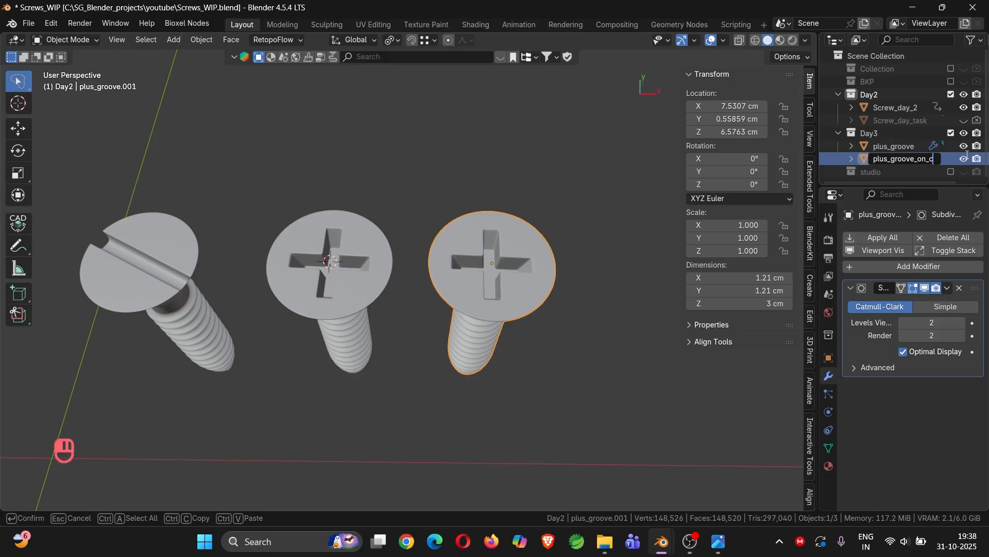
pyautogui.write('rrved')
pyautogui.press('BackSpace')
pyautogui.press('BackSpace')
pyautogui.press('BackSpace')
pyautogui.write('sp')
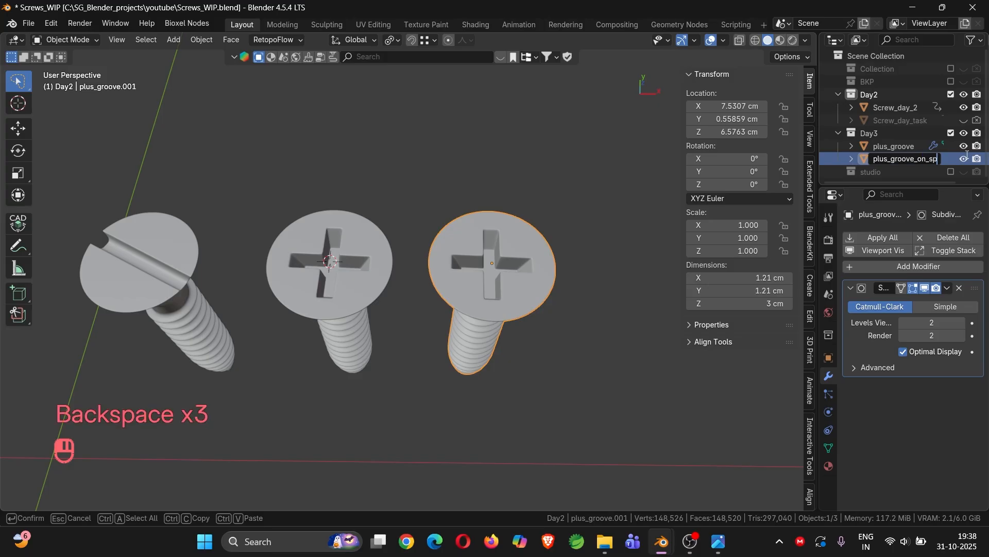
pyautogui.write('here')
pyautogui.press('Return')
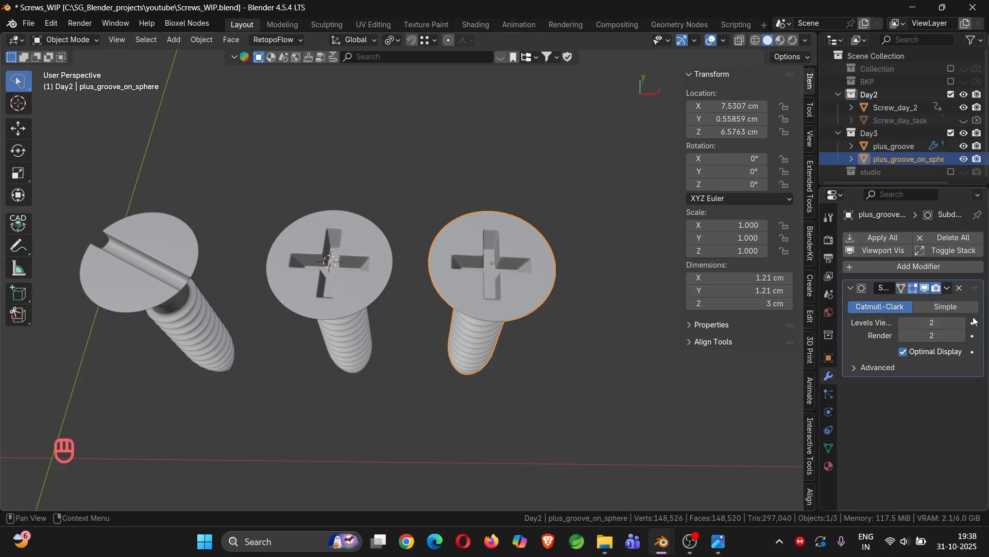
# Remove the copy's subdivision modifier and delete all vertices of its conical head in Edit Mode.
pyautogui.click(960, 287)
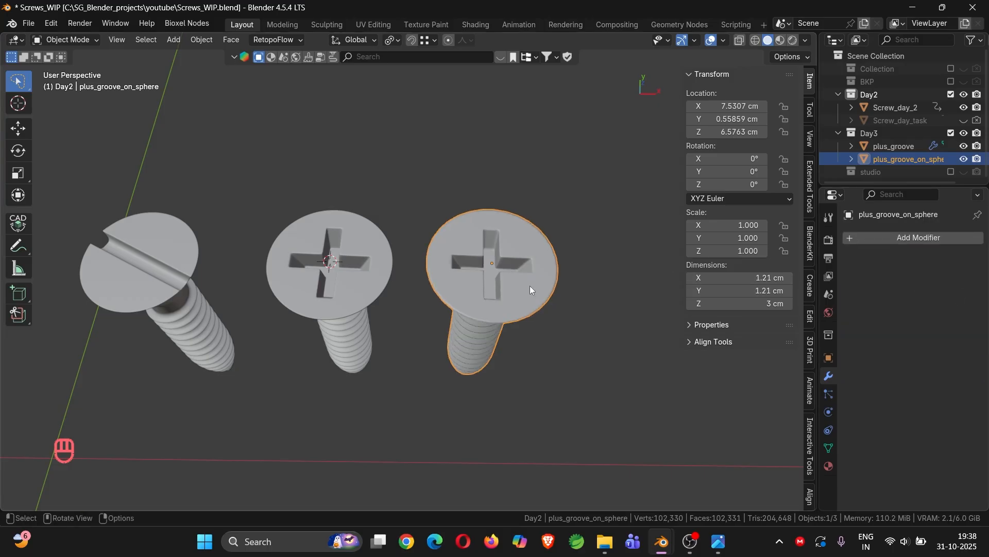
pyautogui.press('KP_1')
pyautogui.scroll(3, 514, 224)
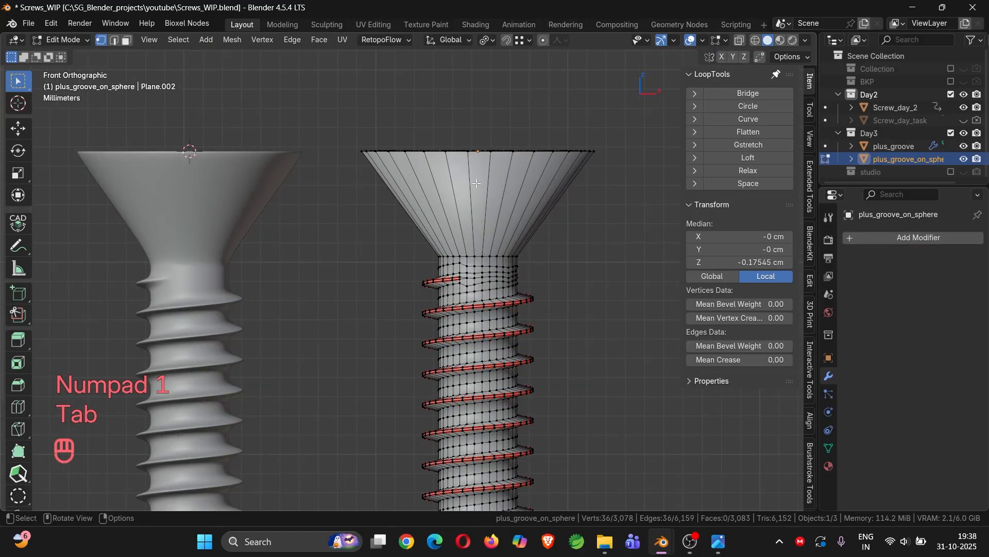
pyautogui.hotkey('alt', 'z')
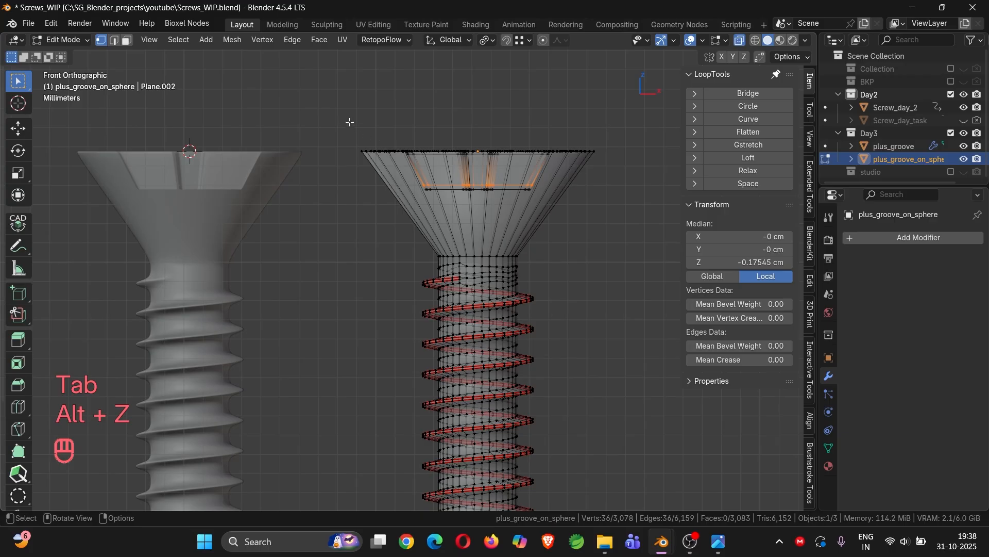
pyautogui.moveTo(349, 122); pyautogui.dragTo(611, 218)
pyautogui.press('x')
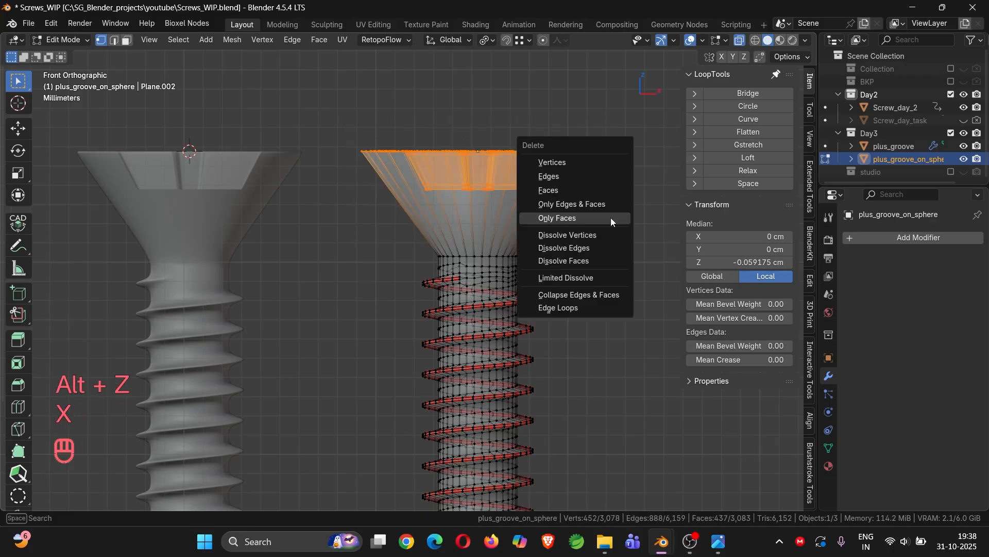
pyautogui.click(565, 164)
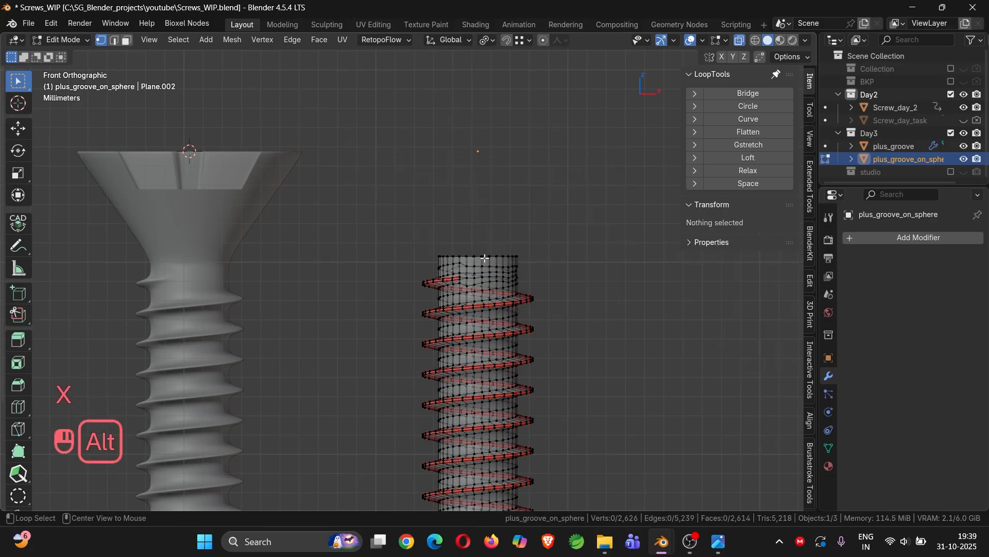
# Extrude the shank's open upper edge loop about 0.55 cm upward along Z and lower it again by about 0.05 cm.
pyautogui.keyDown('alt'); pyautogui.click(486, 257); pyautogui.keyUp('alt')
pyautogui.press('e')
pyautogui.press('z')
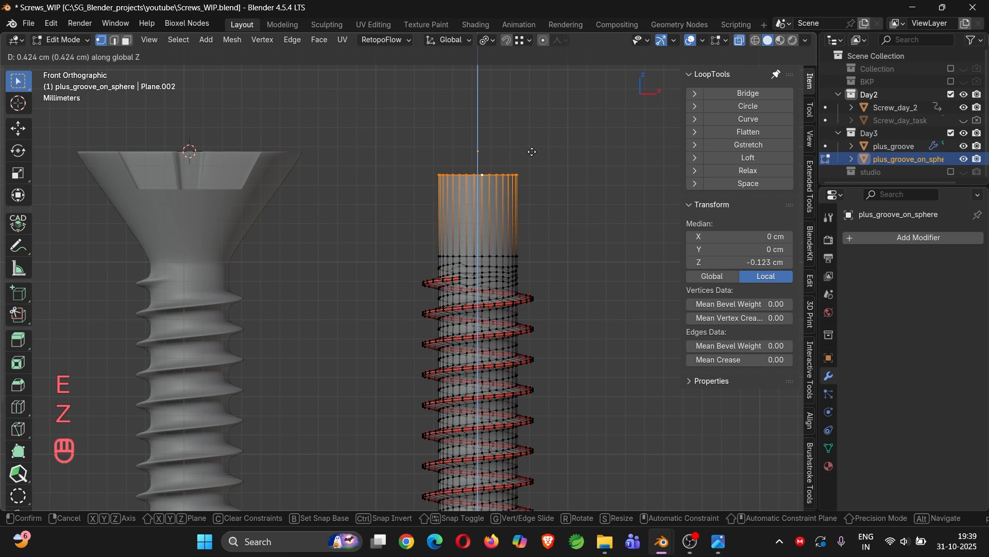
pyautogui.click(545, 127)
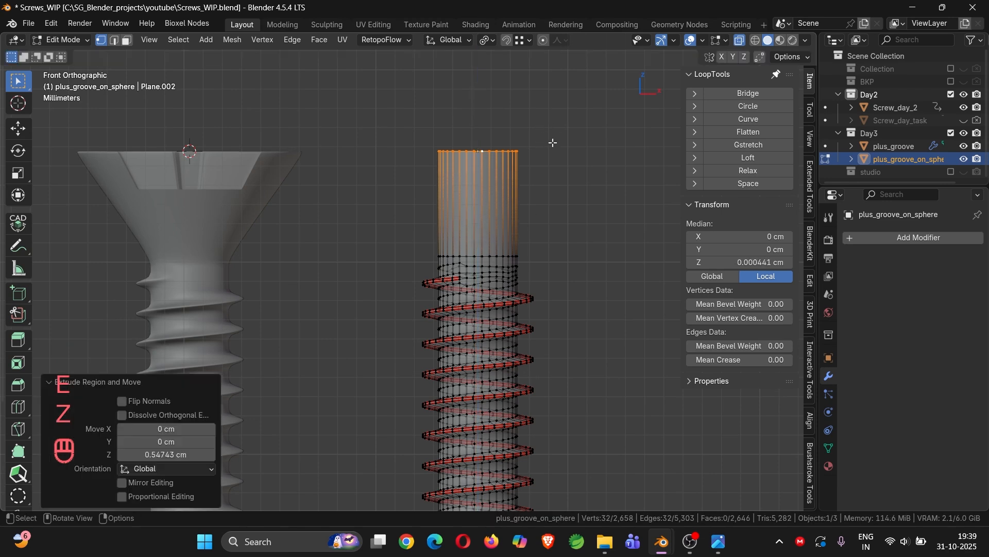
pyautogui.press('g')
pyautogui.press('z')
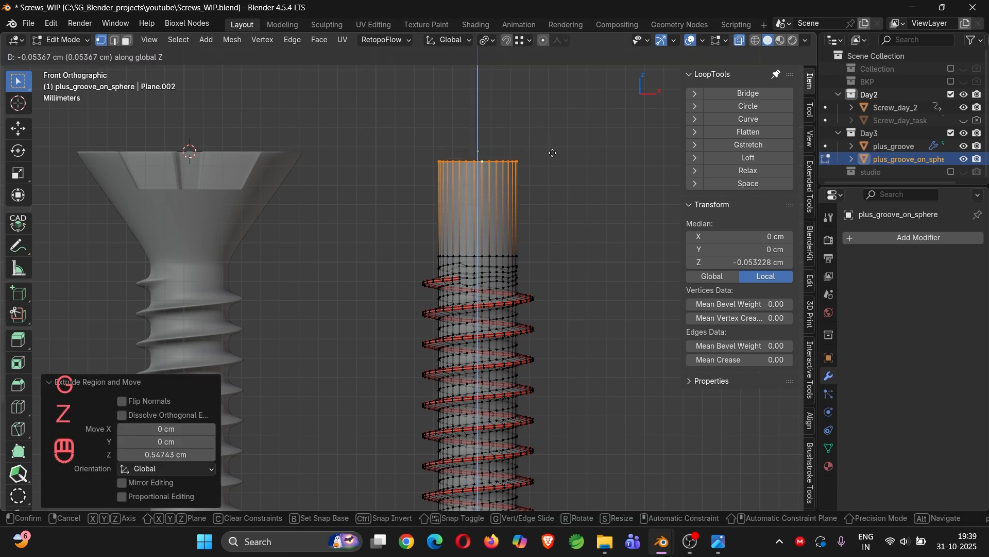
pyautogui.click(553, 153)
pyautogui.press('s')
pyautogui.press('z')
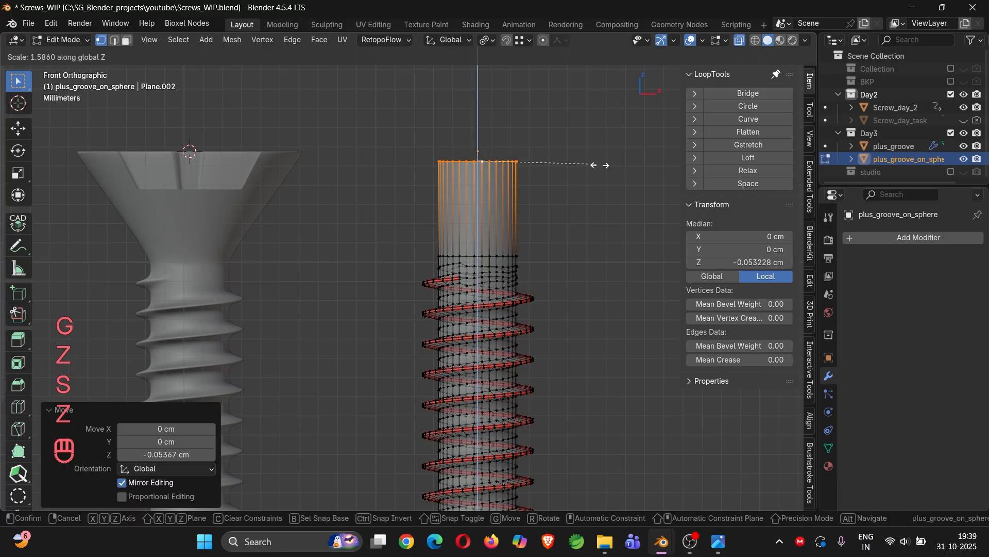
pyautogui.press('Escape')
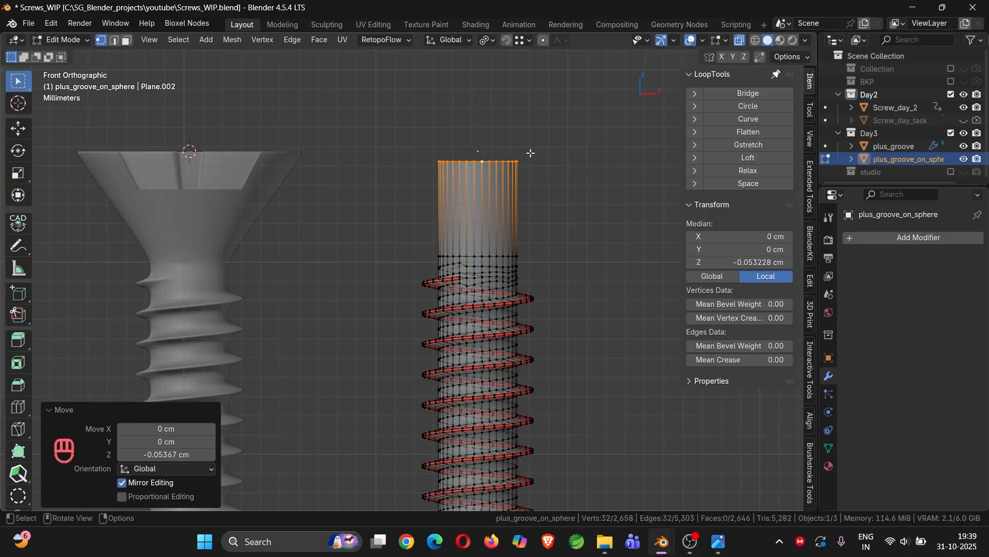
pyautogui.press('s')
pyautogui.press('z')
pyautogui.click(650, 153)
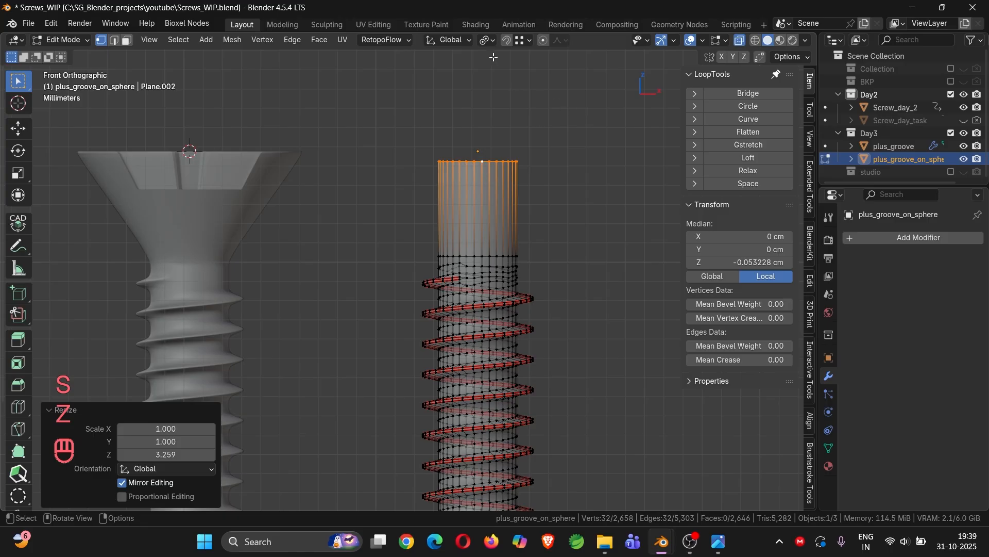
# Set the pivot to the median point and scale the extruded loop uniformly by about 2.89 to flare the head.
pyautogui.click(487, 40)
pyautogui.click(519, 113)
pyautogui.press('s')
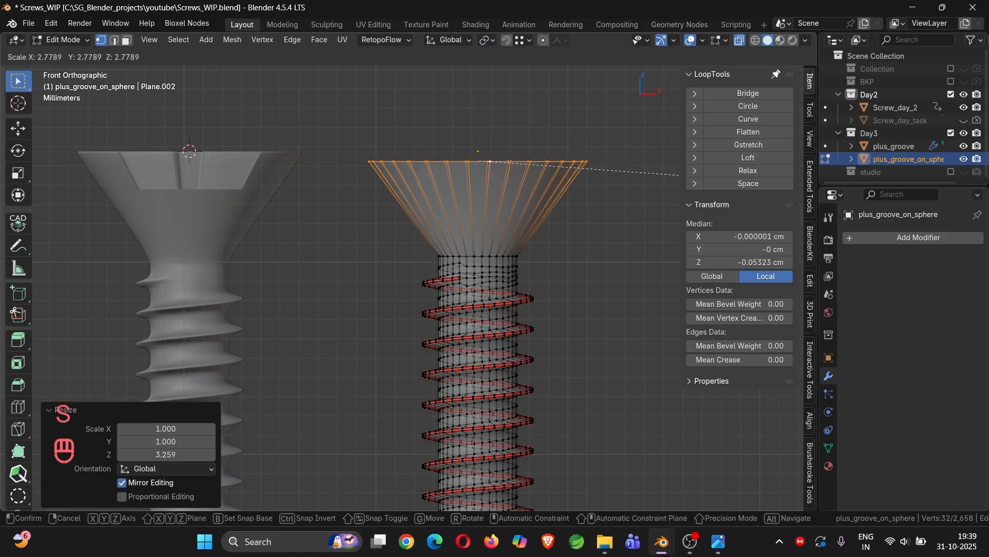
pyautogui.click(693, 177)
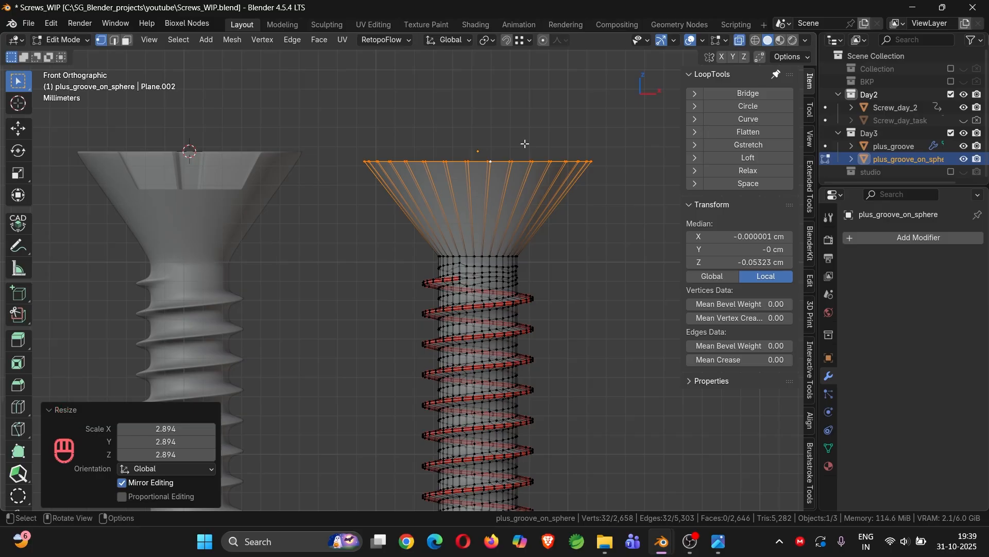
# Turn off X-ray, snap the 3D cursor to the selected head rim and return to Object Mode.
pyautogui.moveTo(524, 144); pyautogui.dragTo(434, 155, button='middle')
pyautogui.hotkey('alt', 'z')
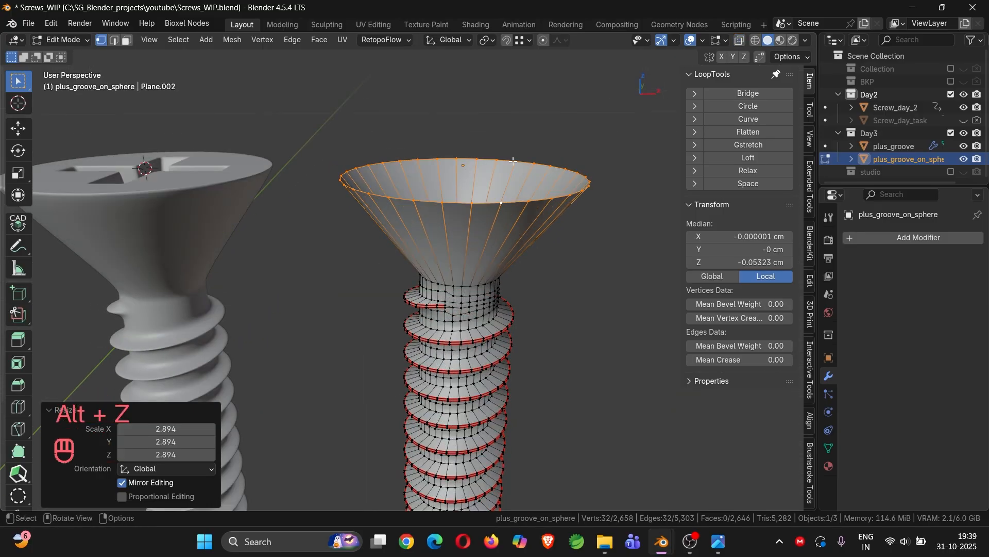
pyautogui.hotkey('shift', 's')
pyautogui.hotkey('shift', 's')
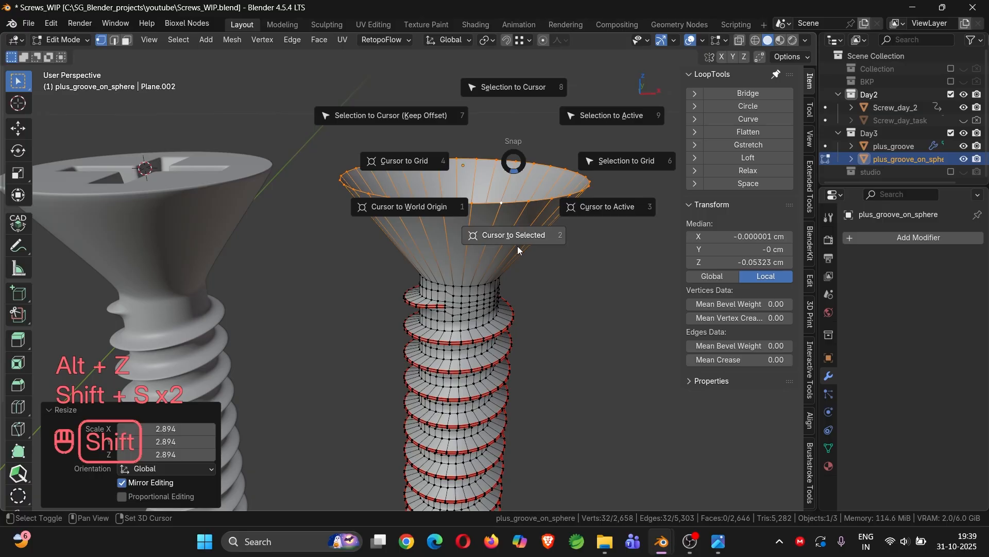
pyautogui.click(517, 242)
pyautogui.keyDown('shift'); pyautogui.moveTo(527, 152); pyautogui.dragTo(502, 181, button='middle'); pyautogui.keyUp('shift')
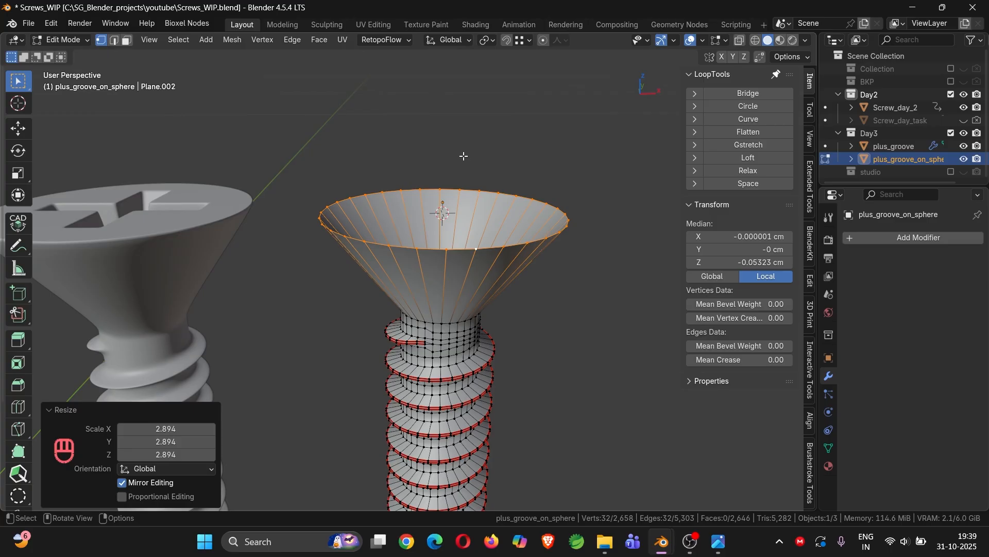
pyautogui.press('Tab')
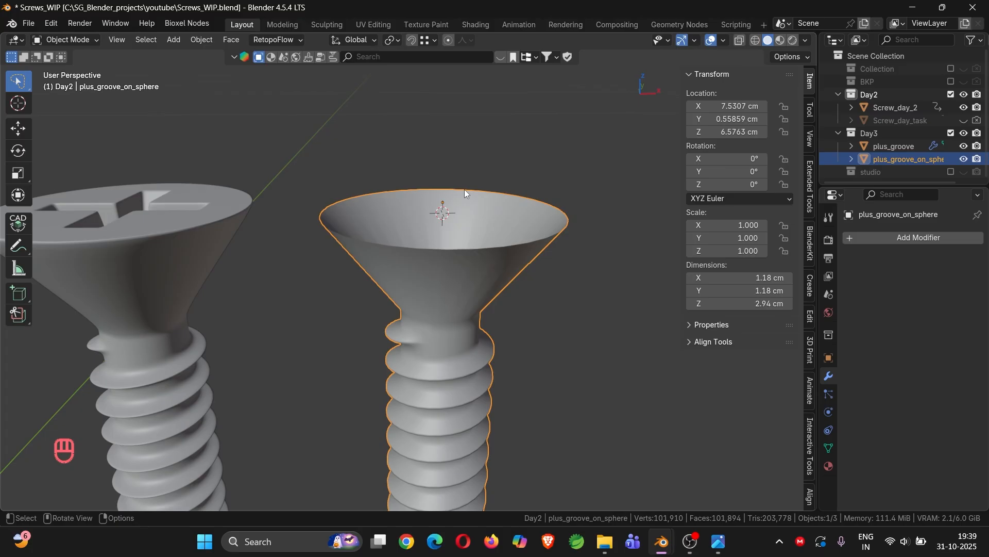
# Add a cube at the 3D cursor, shrink it to about 0.32 cm per side and apply its scale.
pyautogui.hotkey('shift', 'a')
pyautogui.moveTo(462, 218)
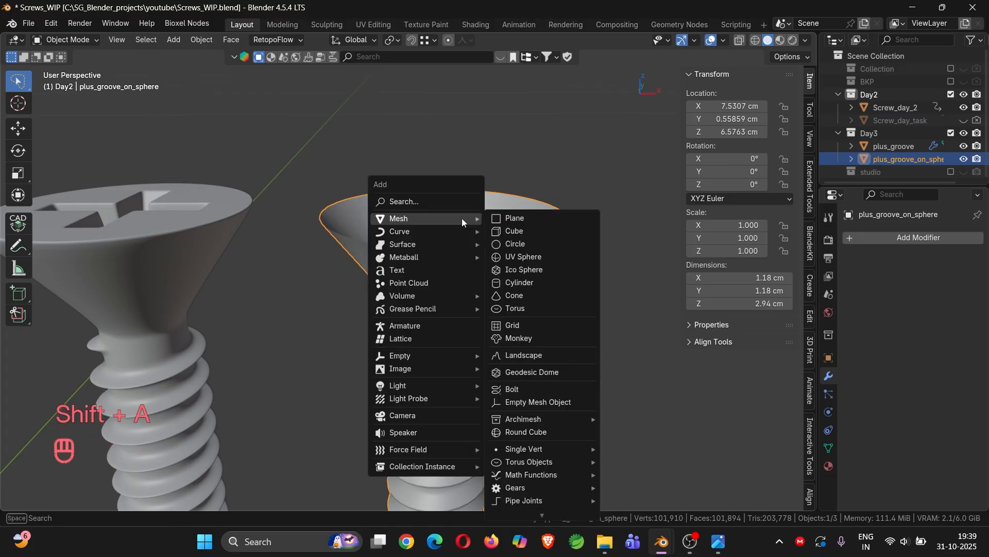
pyautogui.click(529, 232)
pyautogui.press('s')
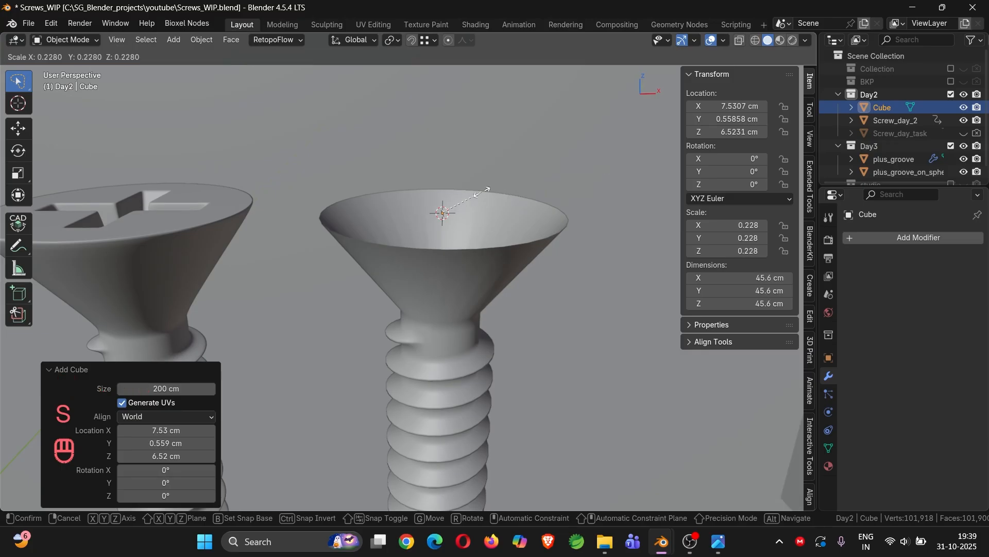
pyautogui.click(441, 202)
pyautogui.press('s')
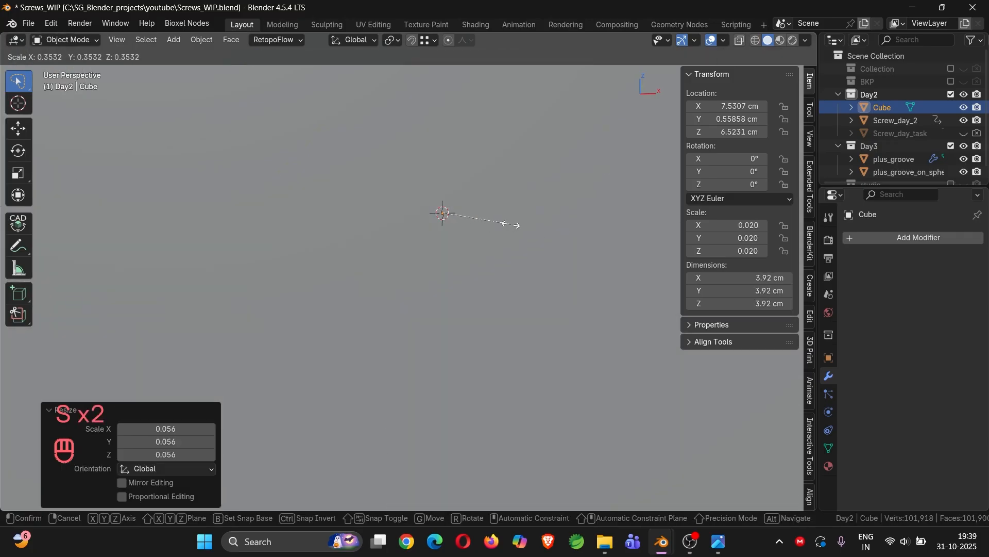
pyautogui.click(489, 218)
pyautogui.press('s')
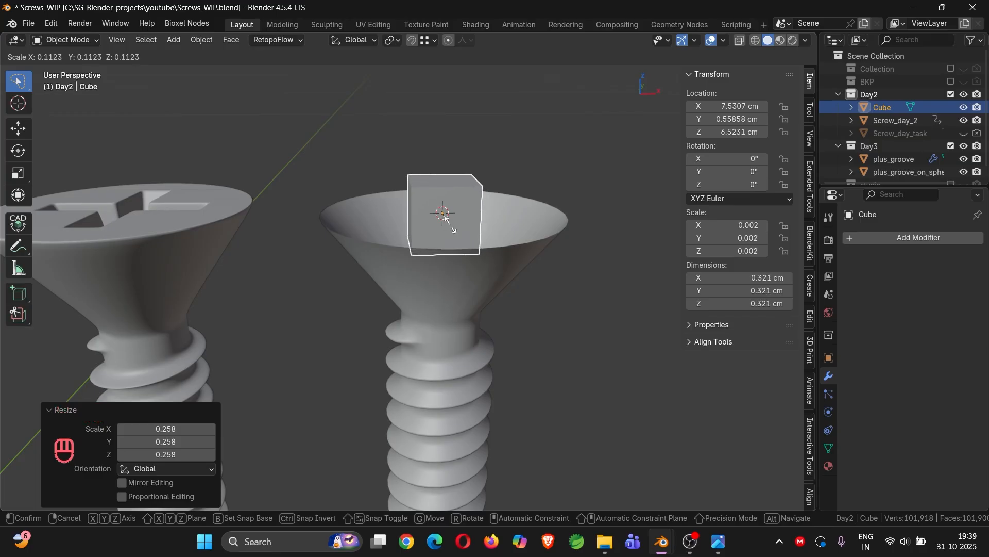
pyautogui.click(451, 225)
pyautogui.hotkey('ctrl', 'a')
pyautogui.click(451, 225)
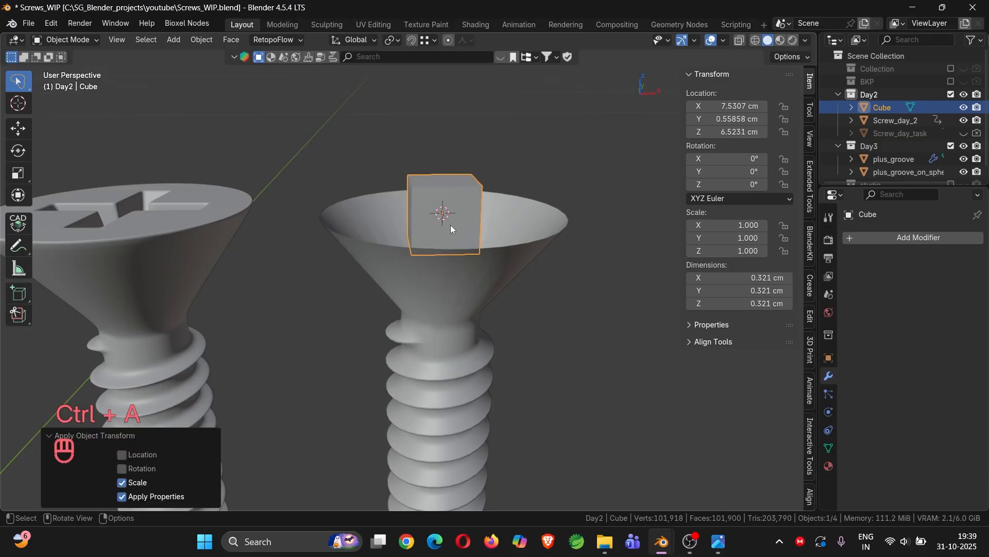
# Add a level 3 subdivision to the cube, apply it, and round the whole mesh with To Sphere at factor 1.
pyautogui.press('ctrl')
pyautogui.hotkey('ctrl', '3')
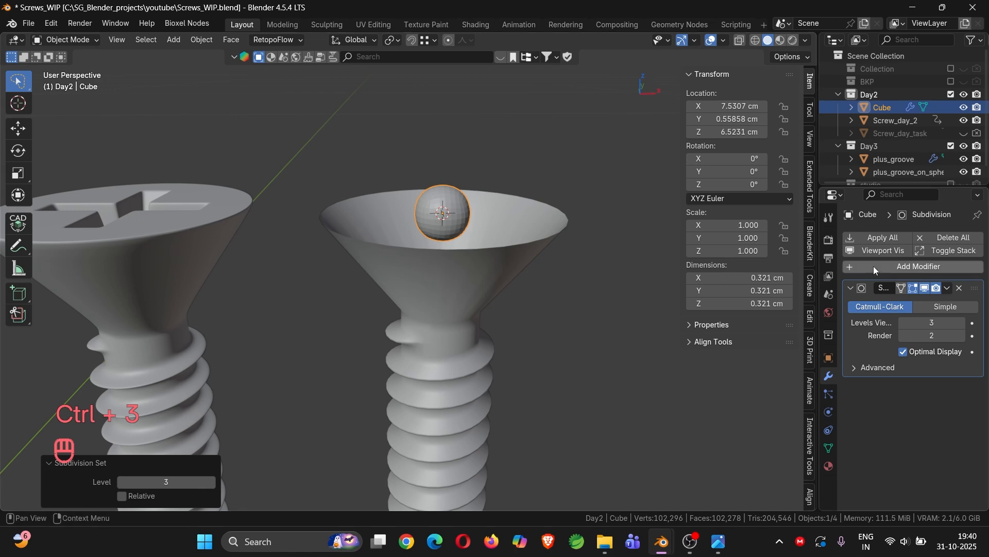
pyautogui.click(881, 237)
pyautogui.press('Tab')
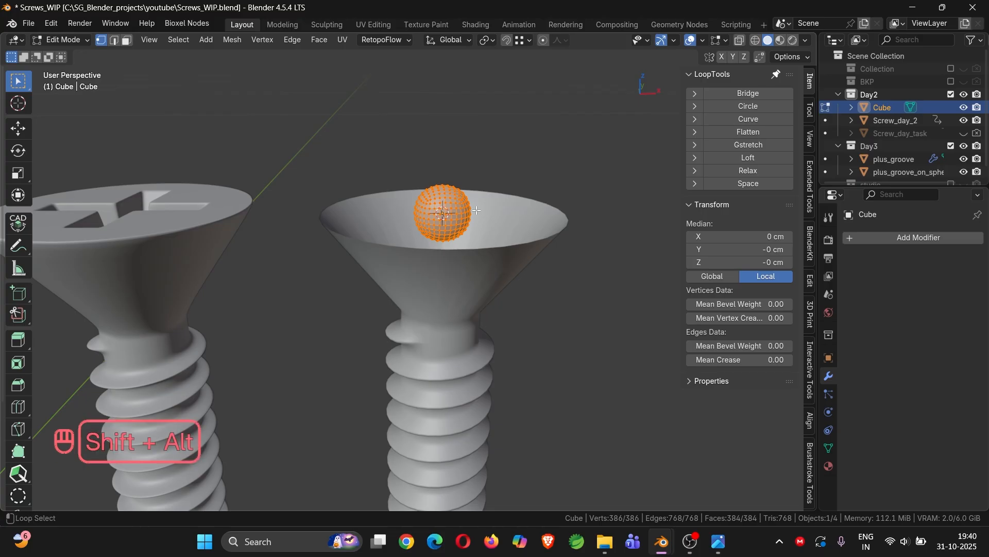
pyautogui.hotkey('shift', 'alt', 's')
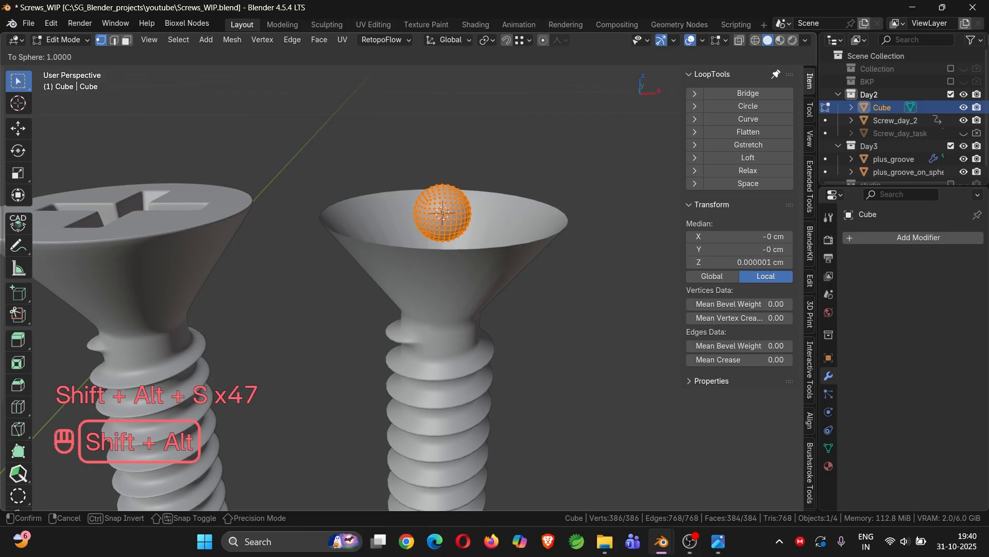
pyautogui.keyDown('alt'); pyautogui.keyDown('shift'); pyautogui.click(485, 218); pyautogui.keyUp('shift'); pyautogui.keyUp('alt')
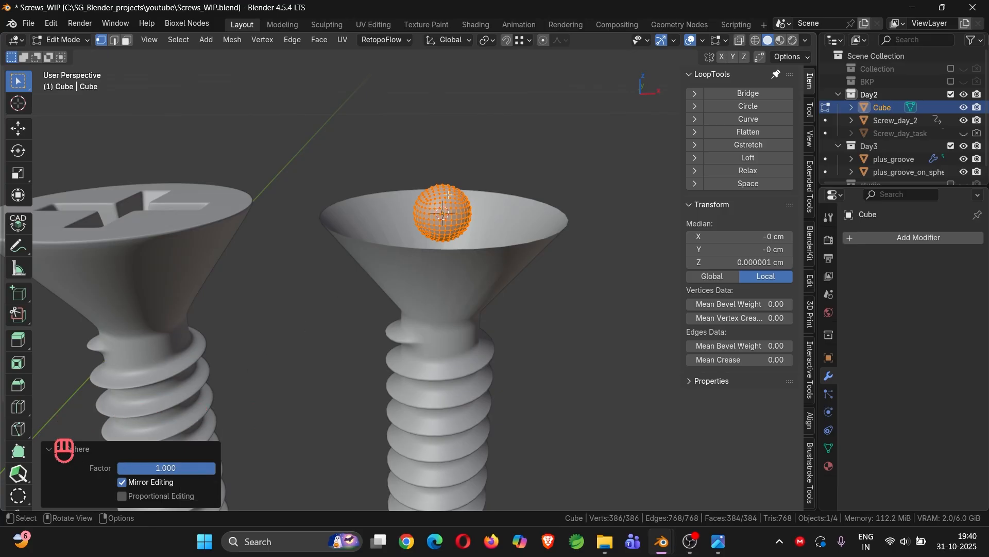
# Delete the vertices of the sphere's lower half in front view with X-ray on, keeping only the upper dome.
pyautogui.press('KP_1')
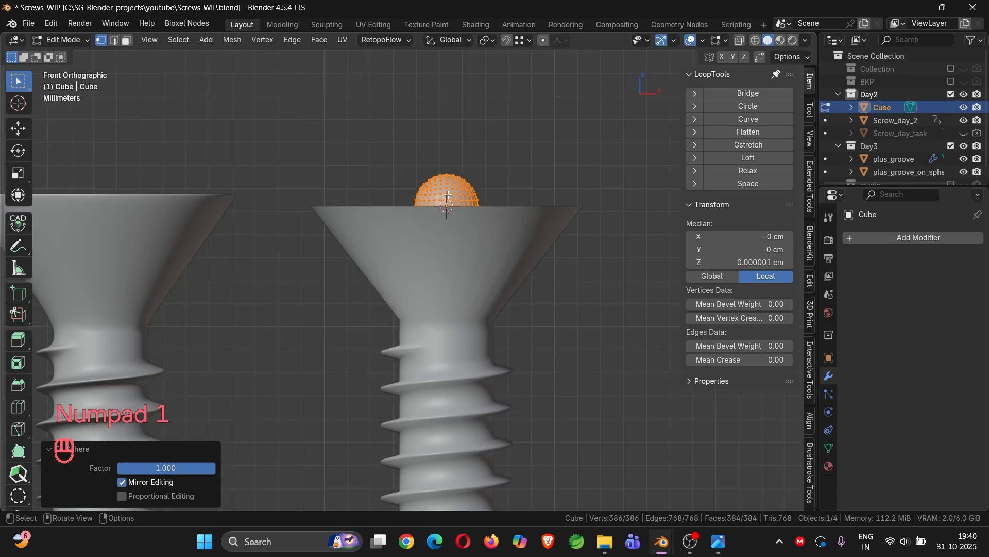
pyautogui.hotkey('alt', 'z')
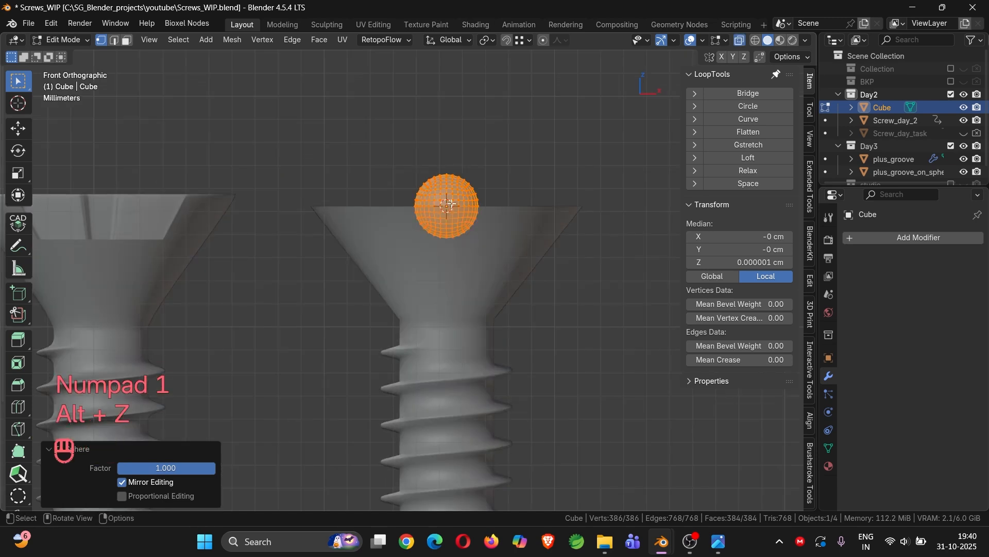
pyautogui.scroll(5, 465, 223)
pyautogui.moveTo(594, 291); pyautogui.dragTo(281, 193)
pyautogui.press('x')
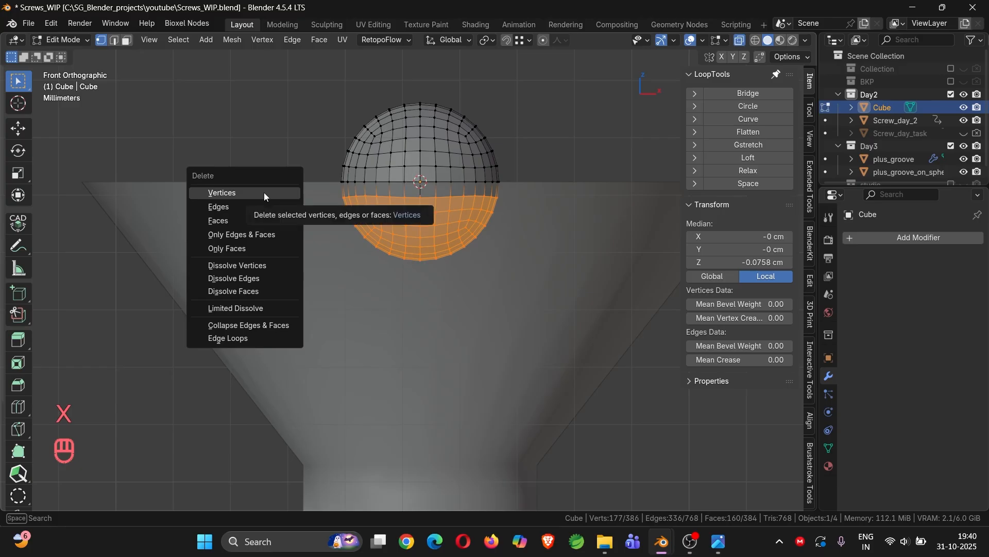
pyautogui.click(264, 193)
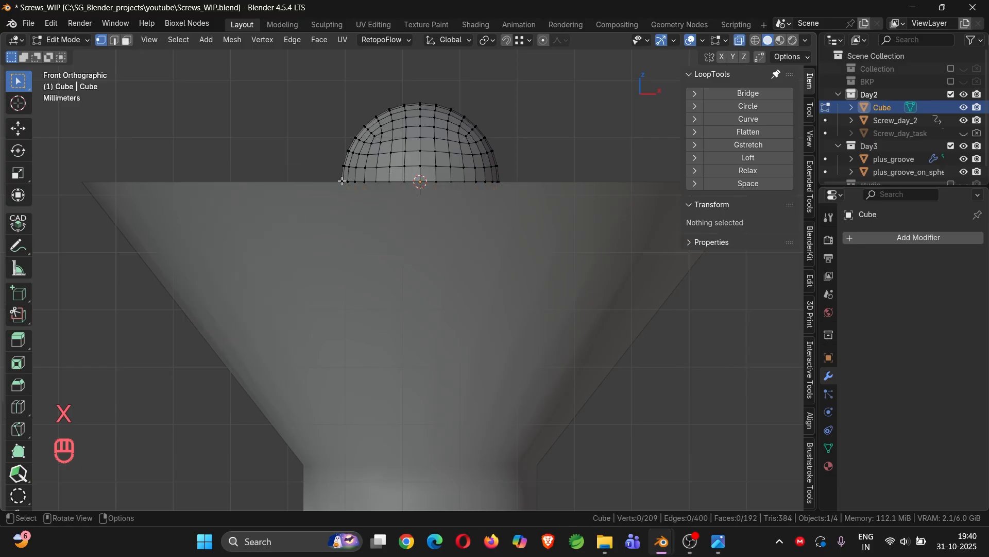
# Set the pivot to the 3D cursor and scale the whole dome uniformly by about 4.07 towards the head rim.
pyautogui.scroll(-2, 465, 184)
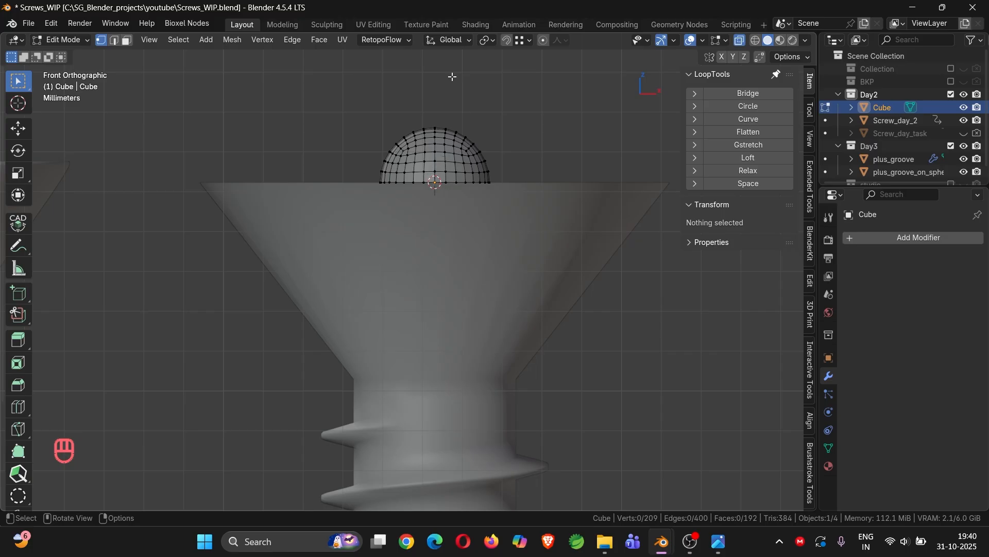
pyautogui.click(494, 39)
pyautogui.click(511, 85)
pyautogui.press('Tab')
pyautogui.keyDown('shift'); pyautogui.moveTo(462, 133); pyautogui.dragTo(434, 152, button='middle'); pyautogui.keyUp('shift')
pyautogui.press('Tab')
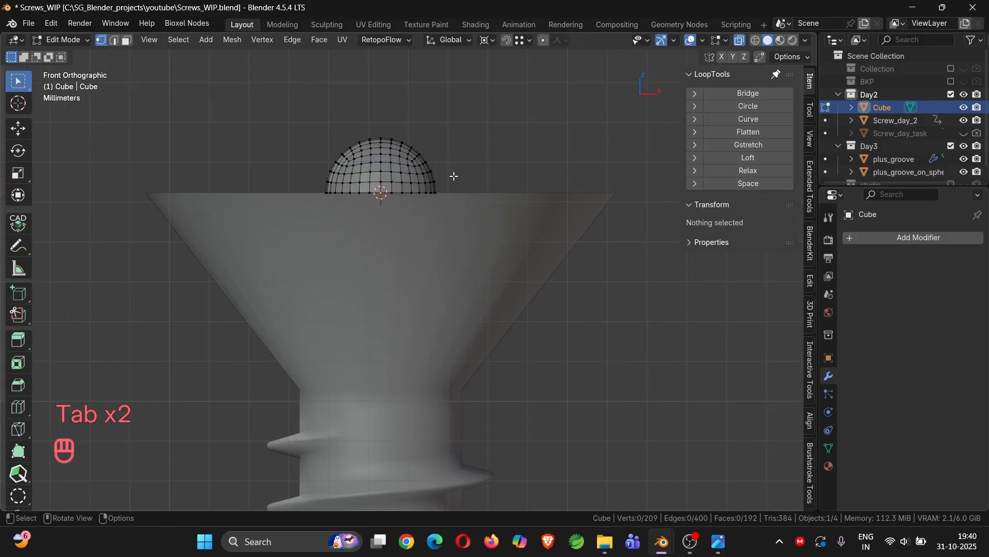
pyautogui.press('a')
pyautogui.scroll(1, 612, 181)
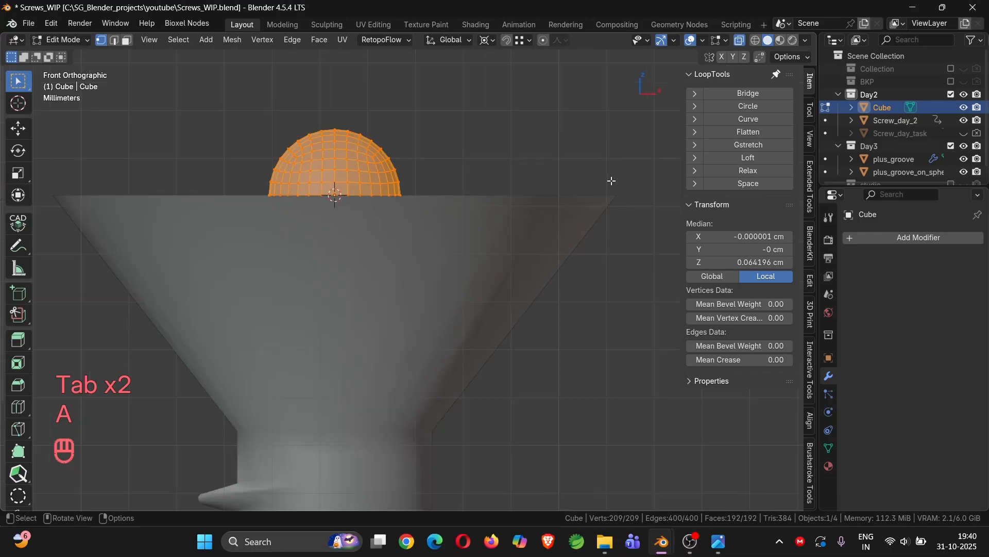
pyautogui.press('s')
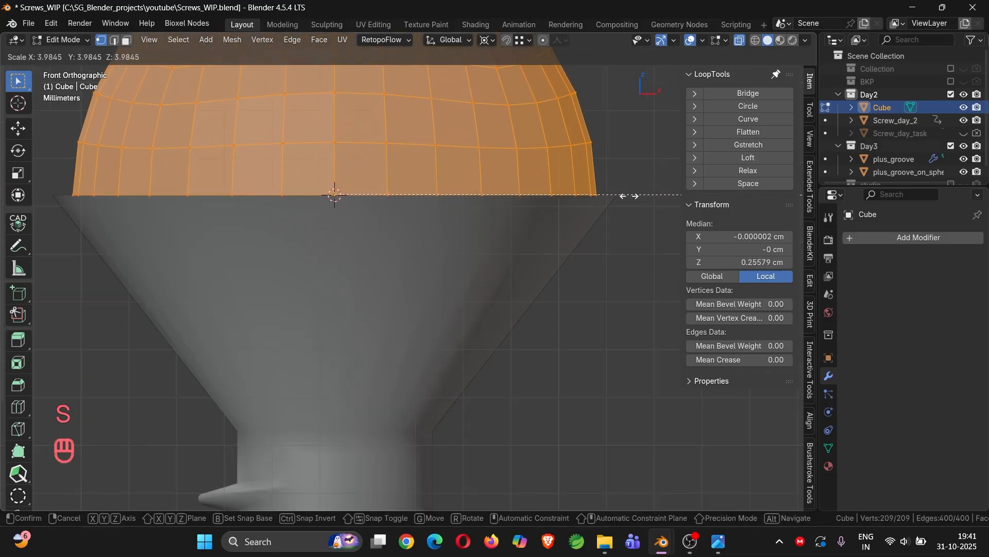
pyautogui.click(648, 192)
# Scale the dome uniformly by a further 1.055 so its base edge meets the corner of the head rim.
pyautogui.scroll(3, 535, 148)
pyautogui.keyDown('shift'); pyautogui.moveTo(530, 148); pyautogui.dragTo(173, 221, button='middle'); pyautogui.keyUp('shift')
pyautogui.scroll(6, 305, 243)
pyautogui.scroll(1, 355, 268)
pyautogui.press('s')
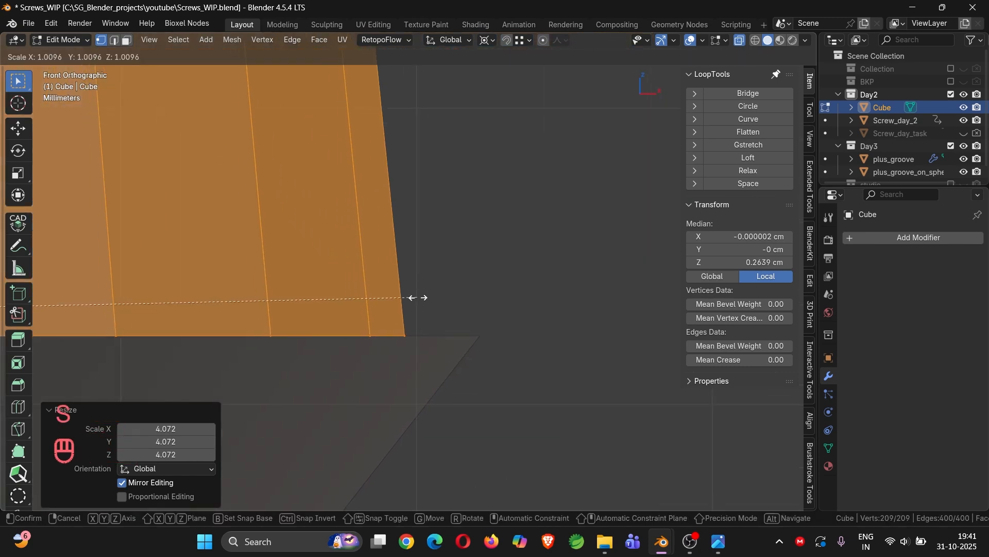
pyautogui.click(492, 299)
pyautogui.scroll(2, 457, 360)
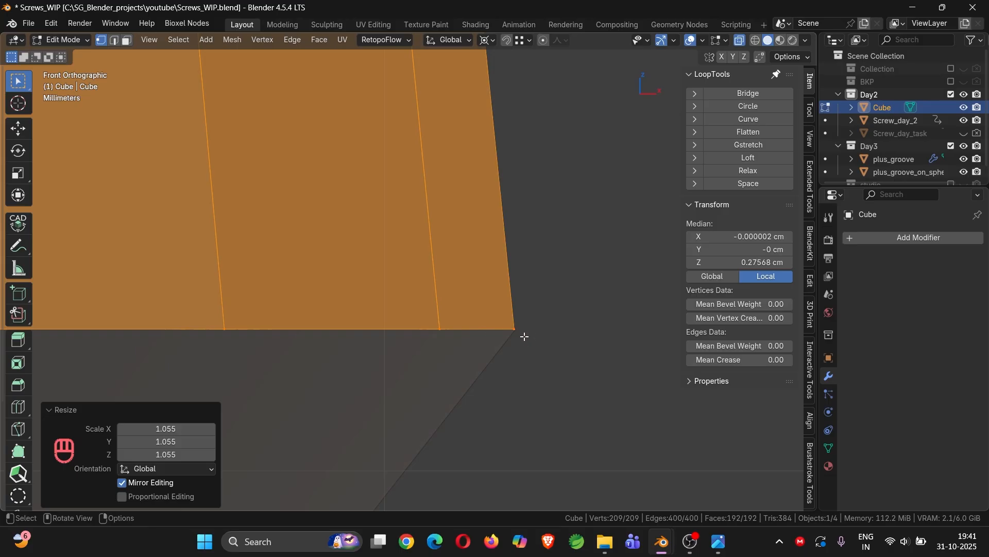
pyautogui.scroll(-6, 450, 291)
pyautogui.keyDown('shift'); pyautogui.moveTo(450, 288); pyautogui.dragTo(463, 304, button='middle'); pyautogui.keyUp('shift')
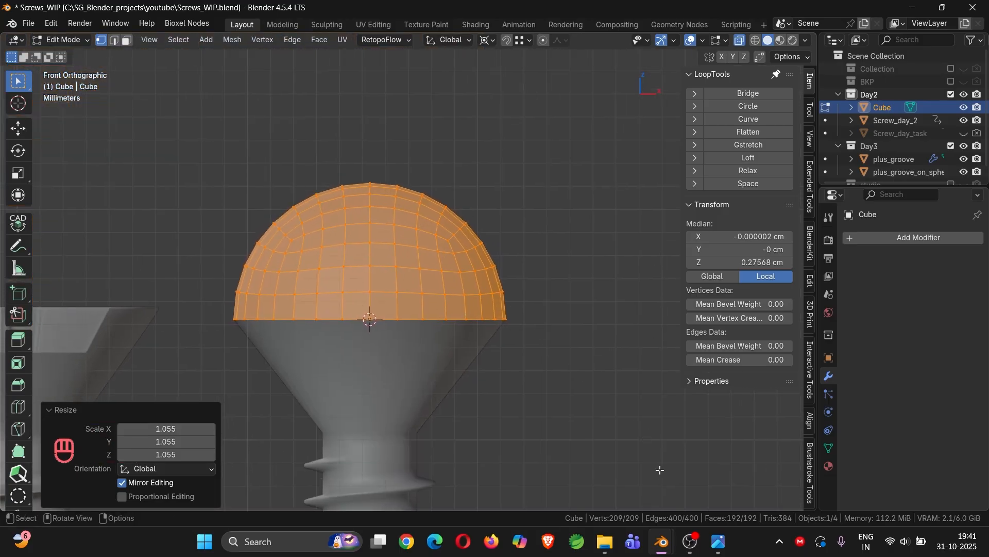
# Check the finished-screws reference image, then flatten the dome along Z by a factor of about 0.368.
pyautogui.click(719, 542)
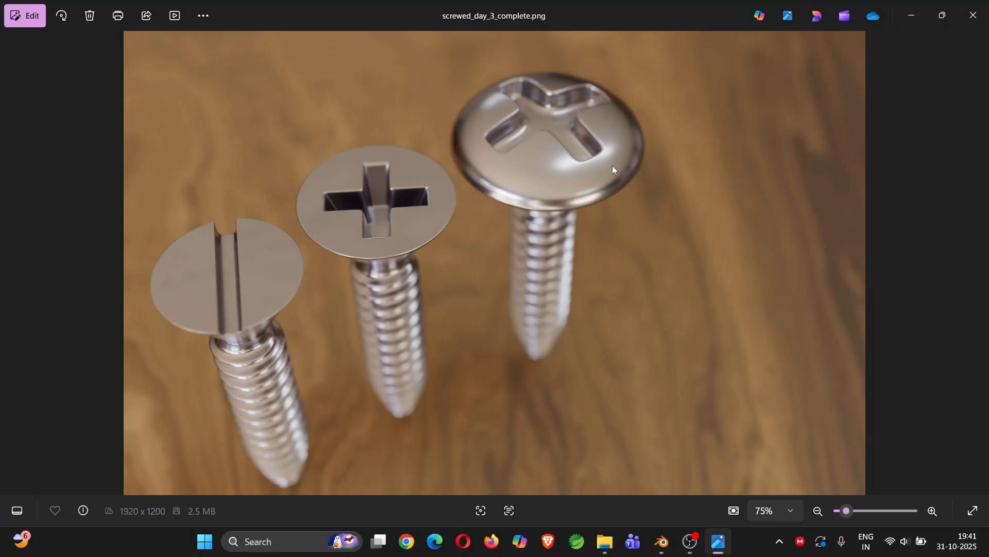
pyautogui.click(726, 552)
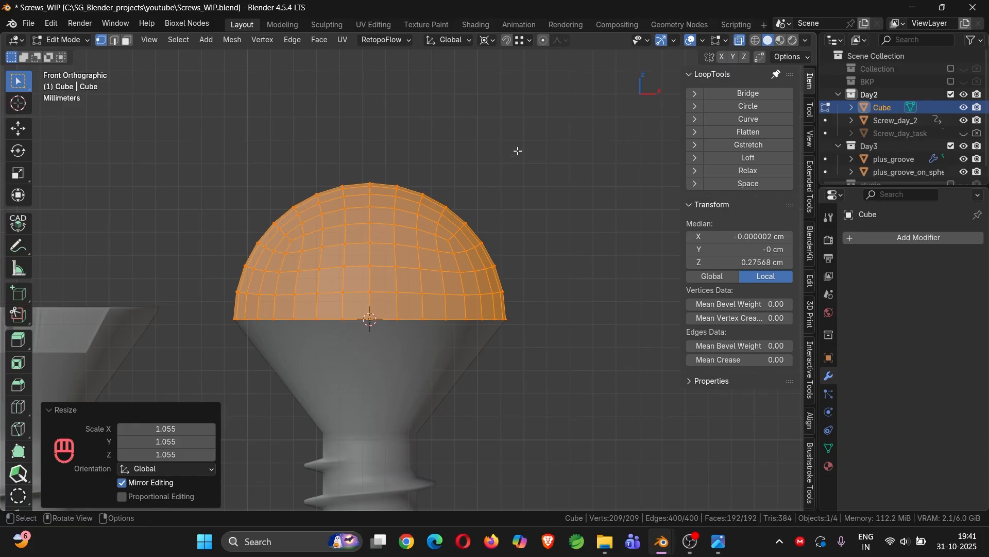
pyautogui.press('s')
pyautogui.press('z')
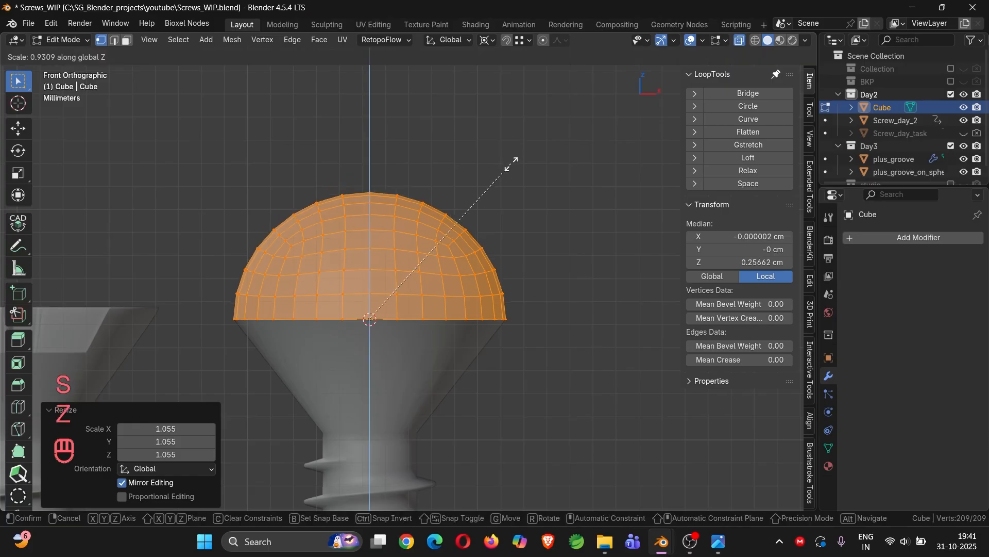
pyautogui.click(444, 281)
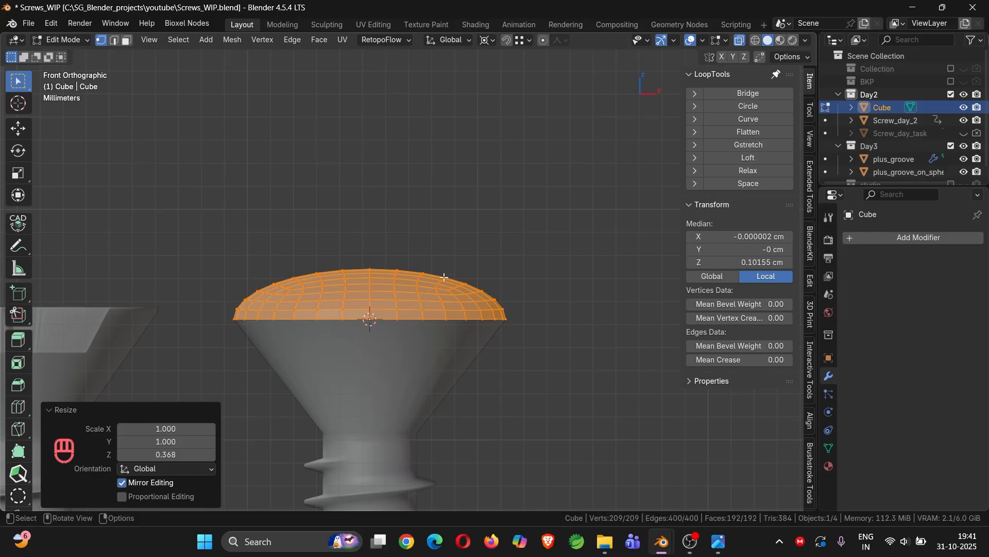
pyautogui.press('Tab')
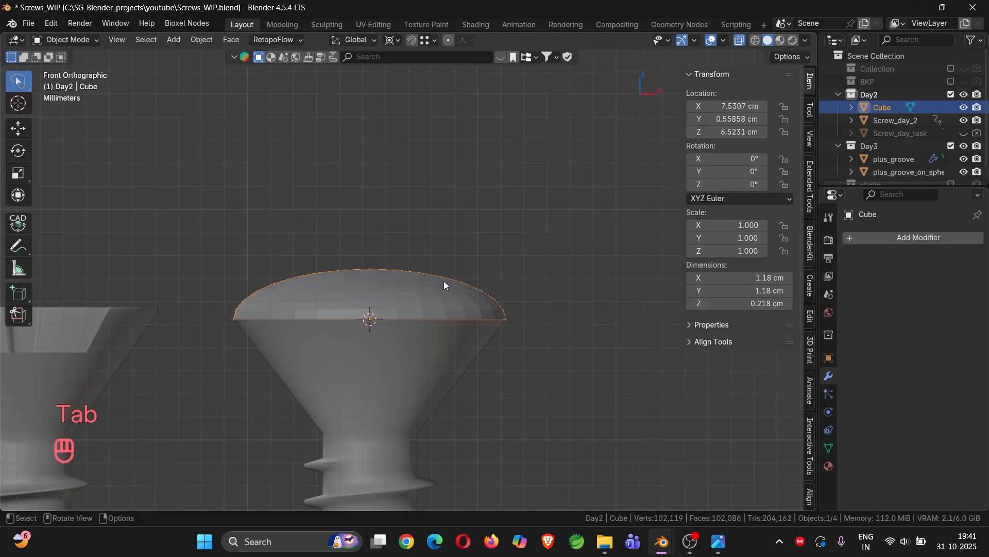
# Raise the dome about 0.027 cm along Z so a thin gap separates it from the head rim.
pyautogui.click(441, 365)
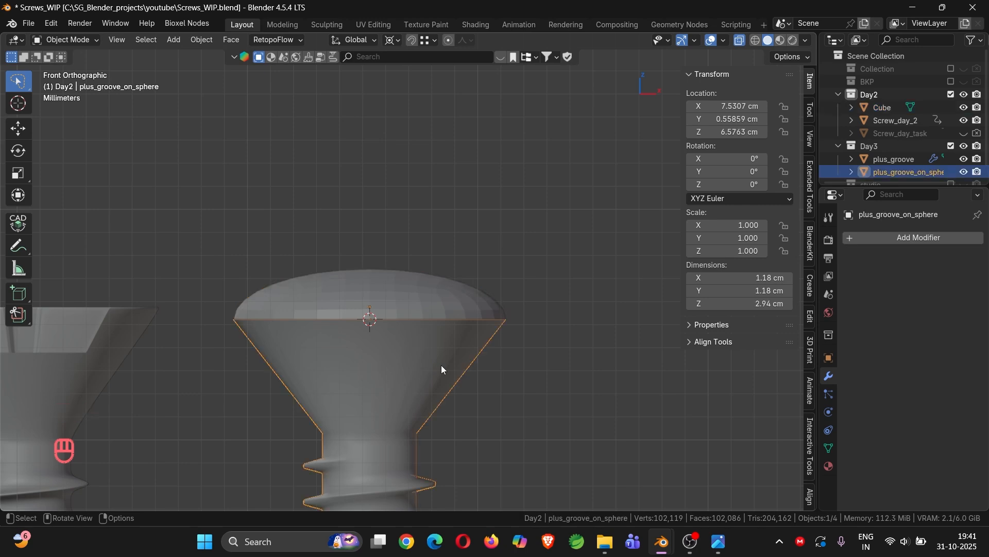
pyautogui.keyDown('shift'); pyautogui.click(443, 294); pyautogui.keyUp('shift')
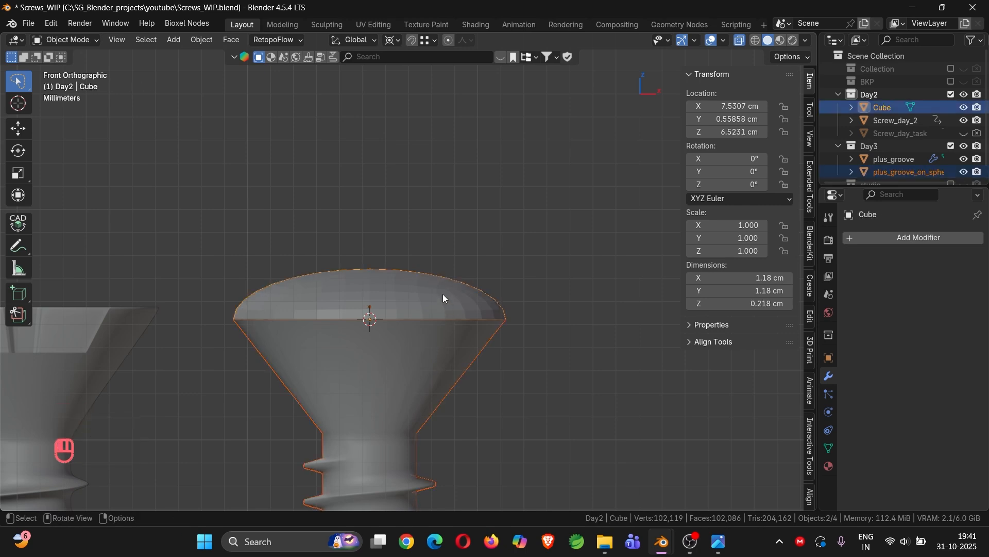
pyautogui.click(443, 293)
pyautogui.press('g')
pyautogui.press('z')
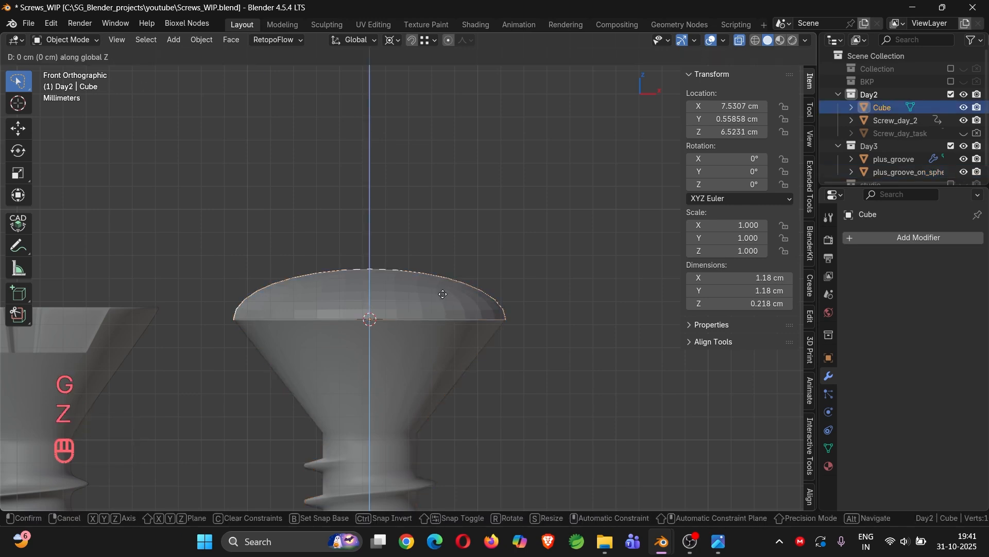
pyautogui.click(443, 291)
# Join the dome into the plus_groove_on_sphere screw body, with the screw body as the active object.
pyautogui.click(419, 338)
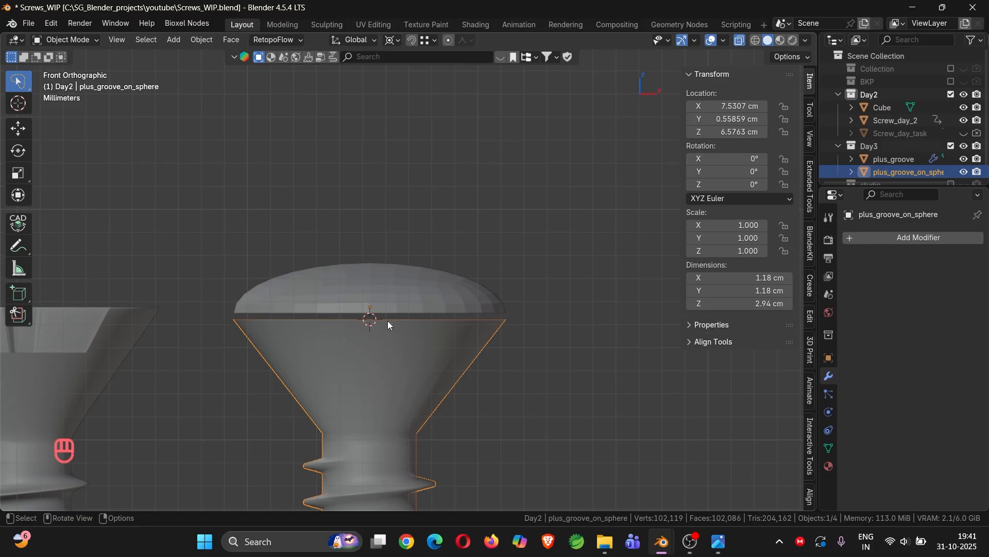
pyautogui.keyDown('shift'); pyautogui.click(394, 298); pyautogui.keyUp('shift')
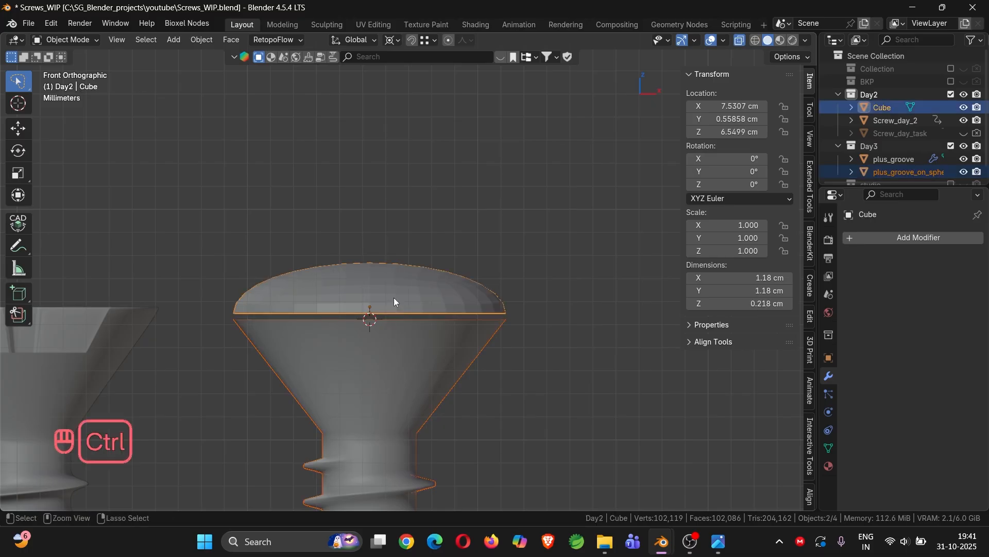
pyautogui.click(379, 371)
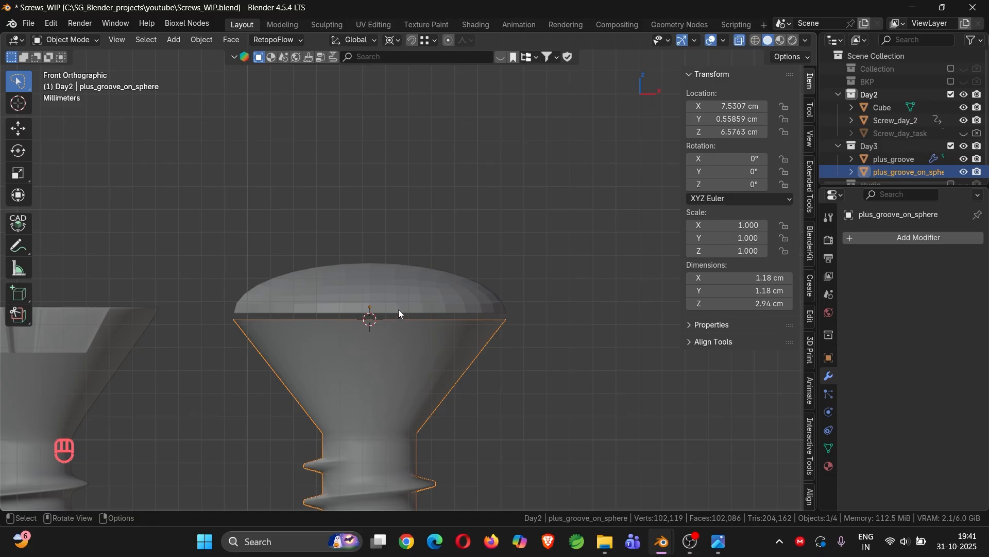
pyautogui.keyDown('shift'); pyautogui.click(416, 289); pyautogui.keyUp('shift')
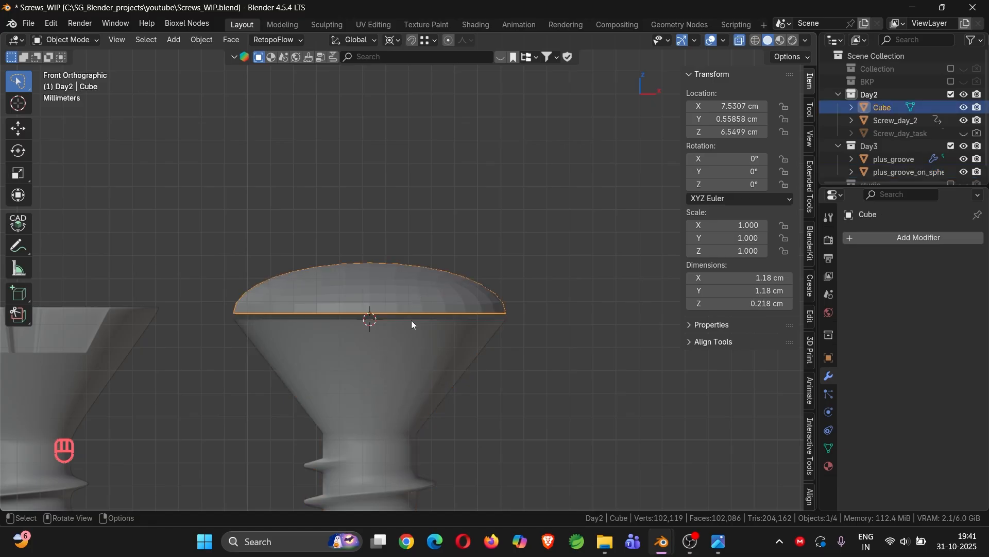
pyautogui.keyDown('shift'); pyautogui.click(408, 338); pyautogui.keyUp('shift')
pyautogui.hotkey('ctrl', 'j')
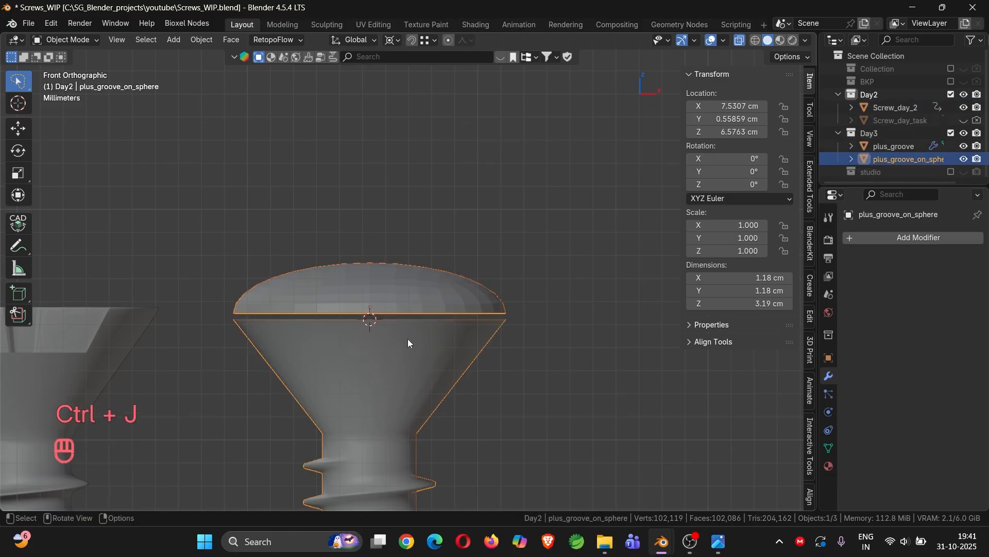
# Bridge the dome's open base edge loop with the rim loop of the flared head.
pyautogui.press('Tab')
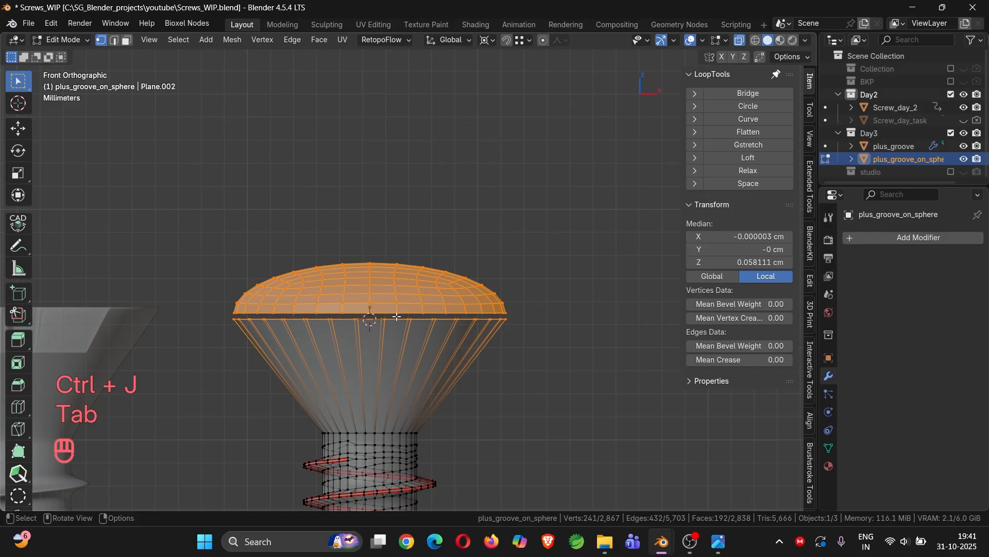
pyautogui.scroll(4, 398, 316)
pyautogui.keyDown('alt'); pyautogui.click(394, 320); pyautogui.keyUp('alt')
pyautogui.keyDown('alt'); pyautogui.keyDown('shift'); pyautogui.click(391, 341); pyautogui.keyUp('shift'); pyautogui.keyUp('alt')
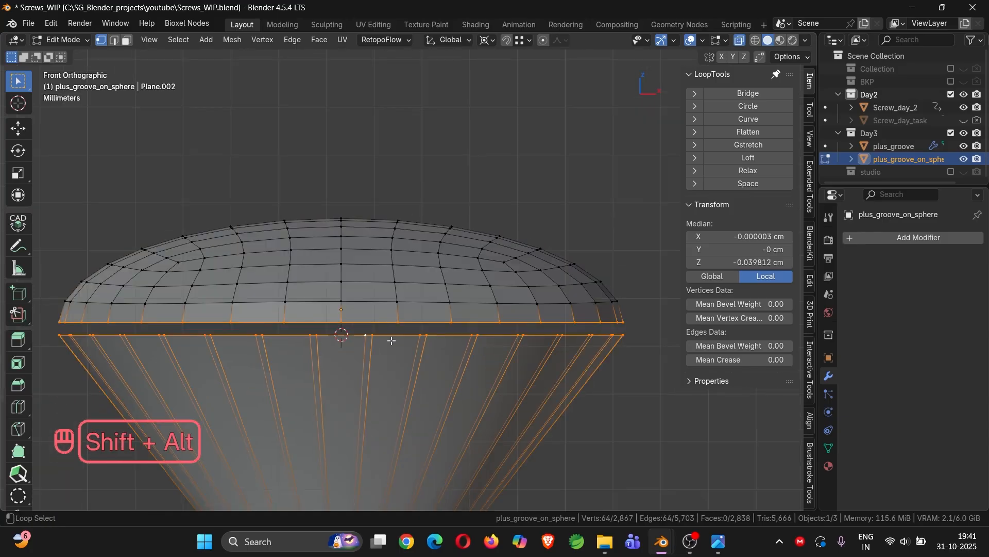
pyautogui.moveTo(391, 340)
pyautogui.mouseDown(button='middle')
pyautogui.moveTo(410, 327)
pyautogui.moveTo(438, 336)
pyautogui.mouseUp(button='middle')
pyautogui.press('2')
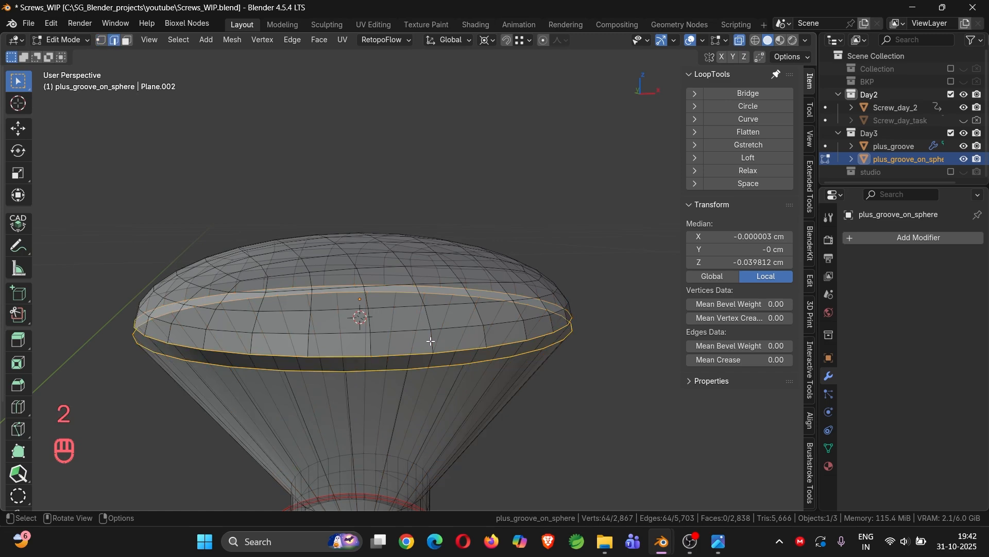
pyautogui.hotkey('ctrl', 'e')
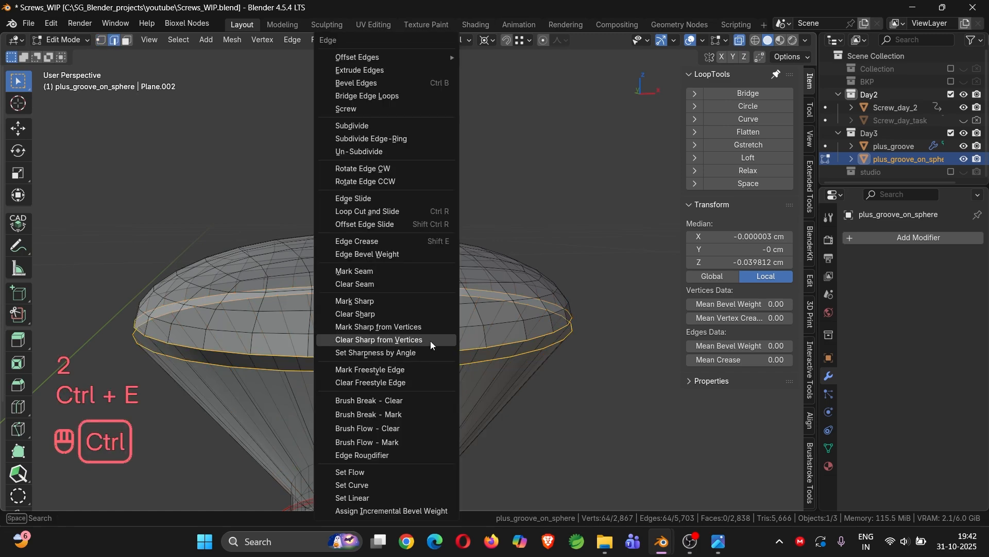
pyautogui.click(398, 100)
# Select all dome faces inside its base loop and rotate them about -5.44° around global Z to straighten the bridge edges.
pyautogui.moveTo(418, 261); pyautogui.dragTo(336, 318, button='middle')
pyautogui.keyDown('alt'); pyautogui.click(332, 321); pyautogui.keyUp('alt')
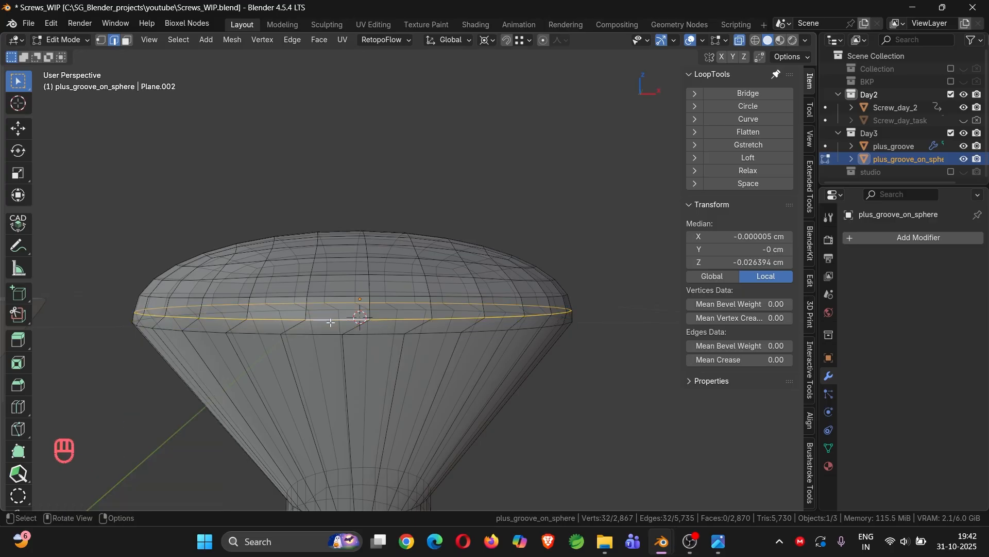
pyautogui.moveTo(421, 313); pyautogui.dragTo(368, 334, button='middle')
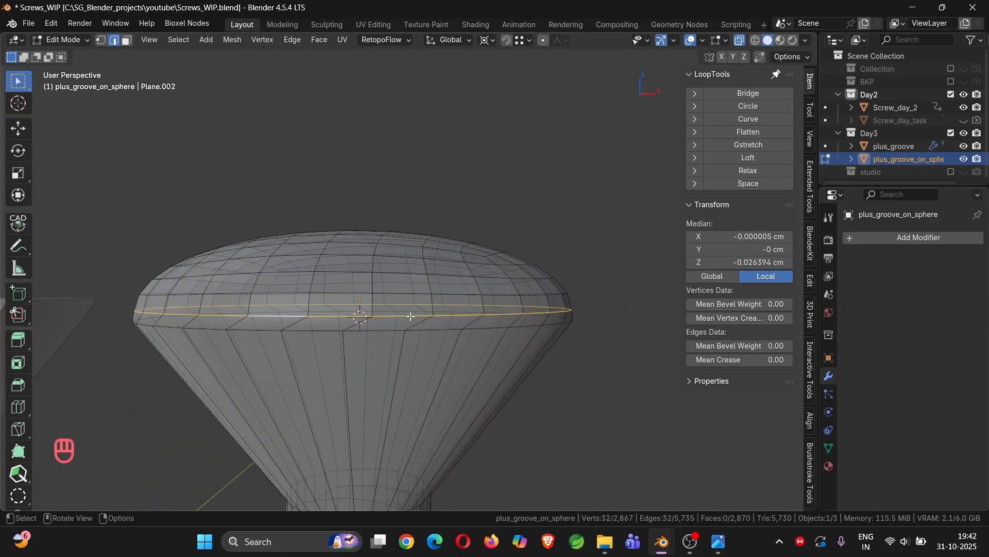
pyautogui.click(178, 39)
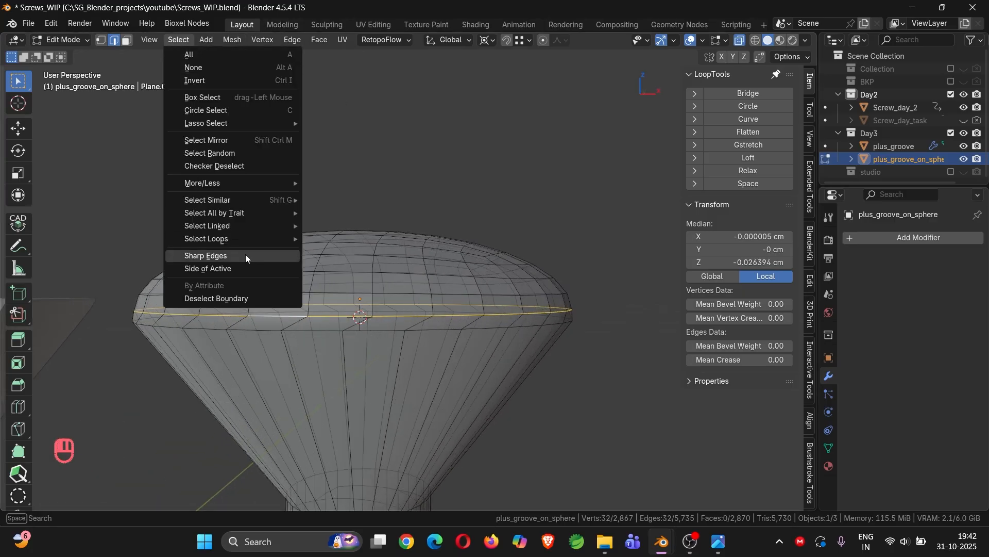
pyautogui.moveTo(260, 242)
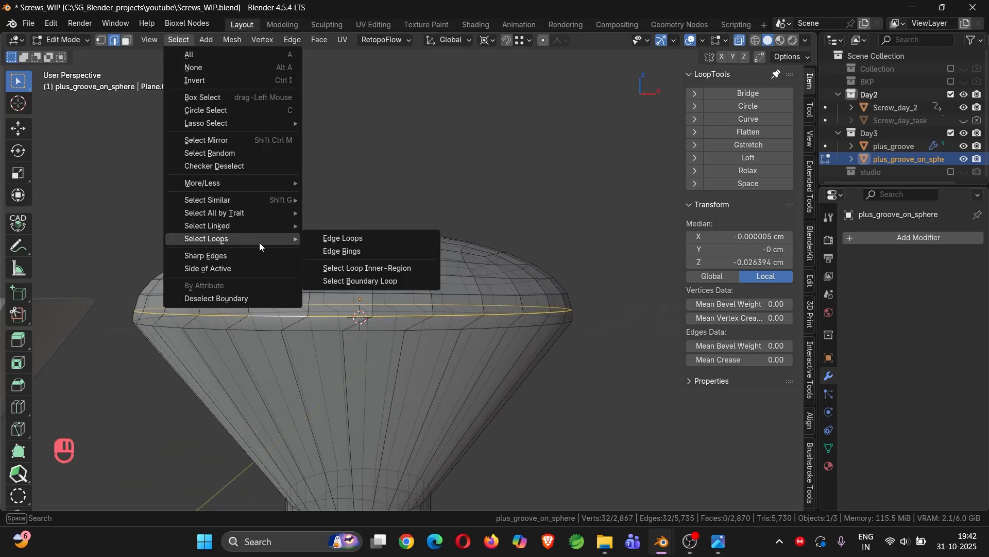
pyautogui.click(367, 268)
pyautogui.press('KP_1')
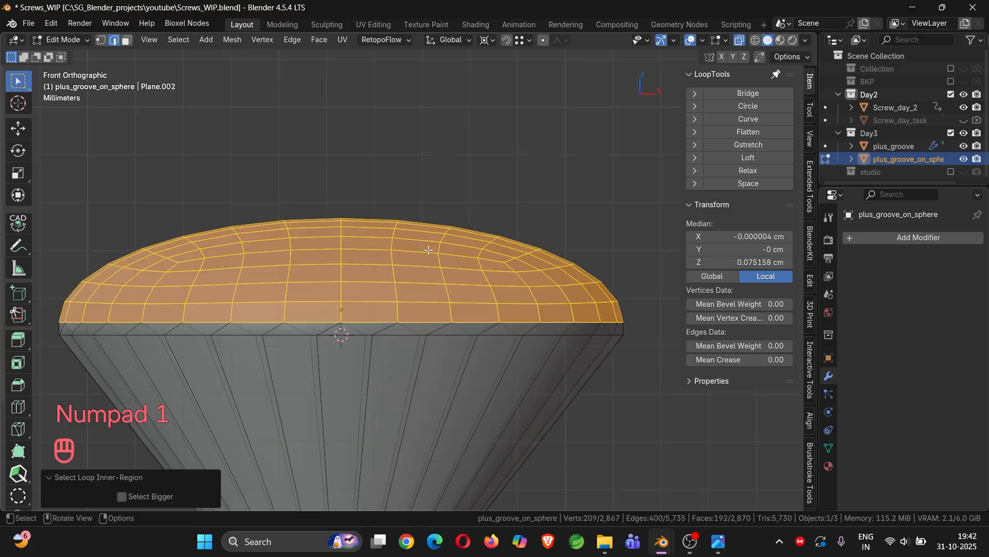
pyautogui.press('r')
pyautogui.press('z')
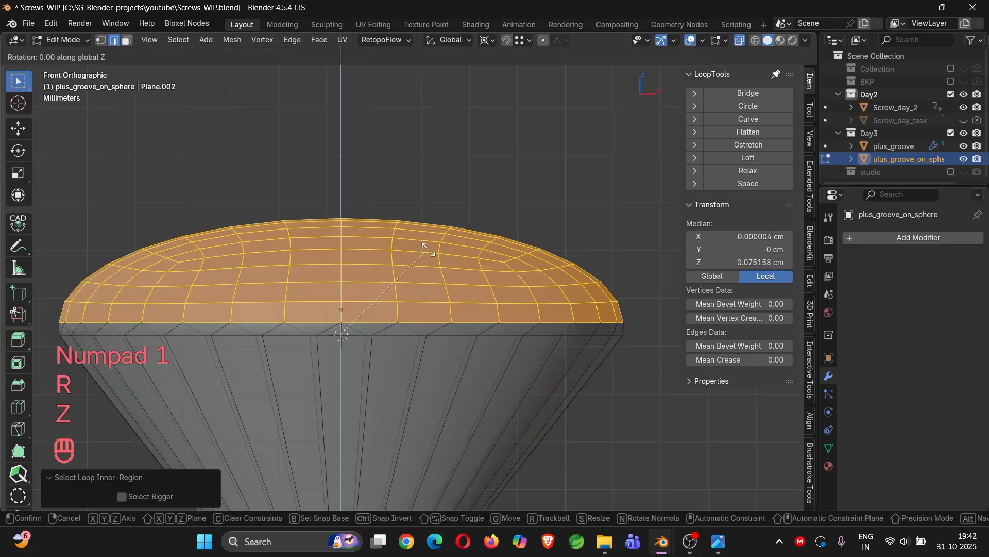
pyautogui.press('shift')
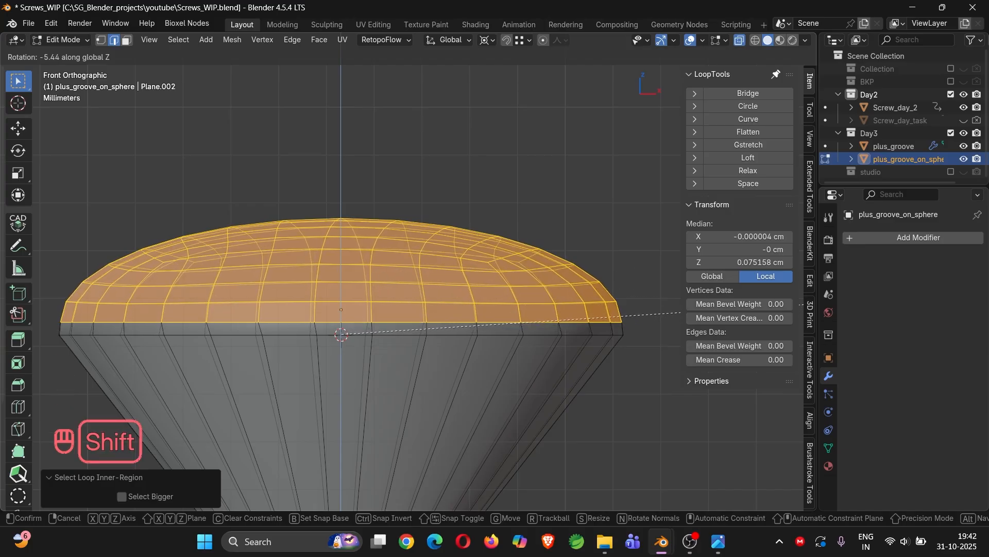
pyautogui.click(599, 269)
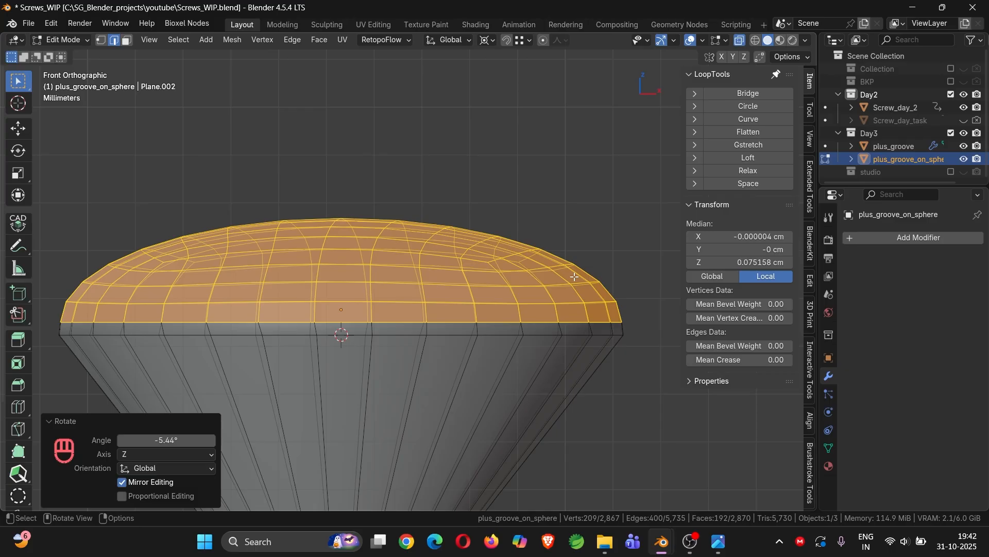
# Fine-tune the dome's alignment with the rim by rotating it a further 0.341° around global Z.
pyautogui.press('r')
pyautogui.press('z')
pyautogui.press('shift')
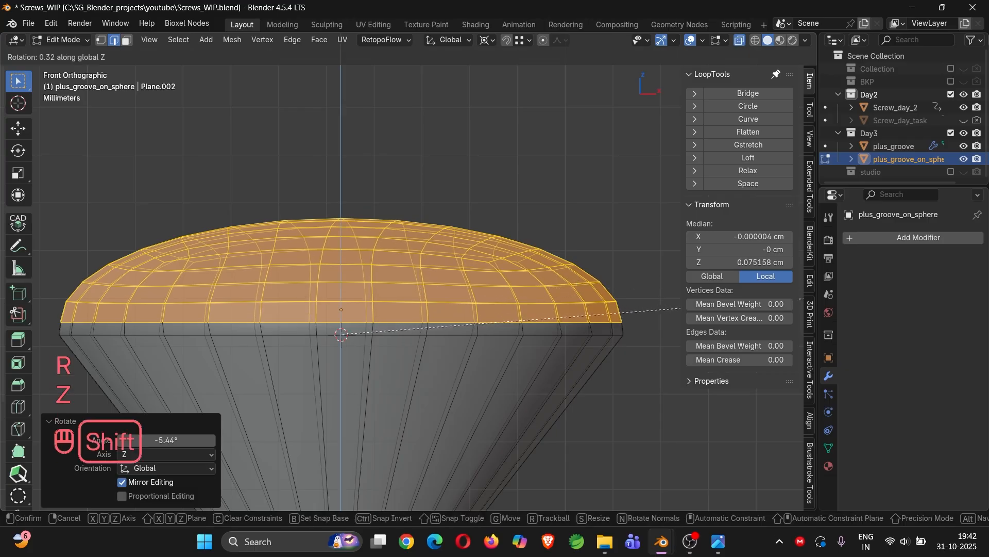
pyautogui.click(77, 297)
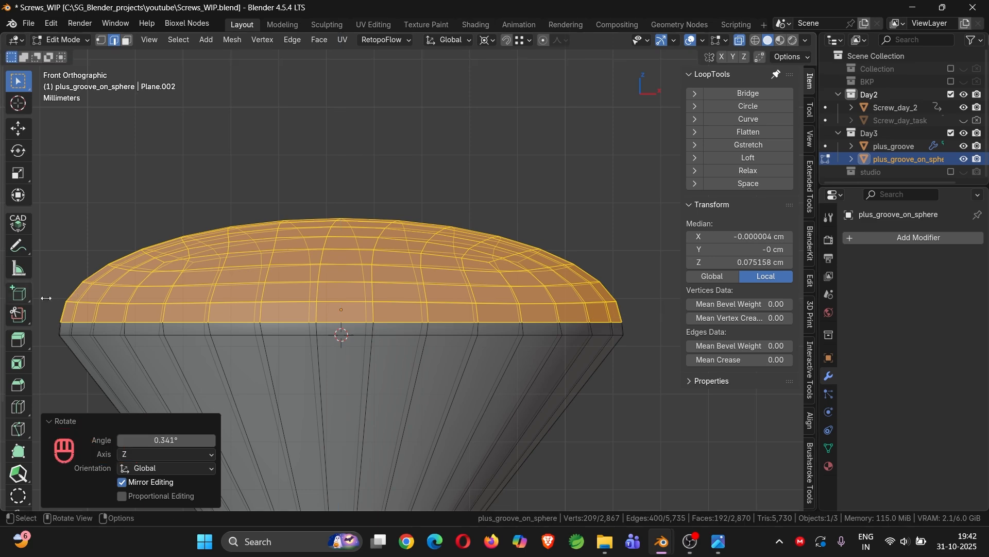
# Shade the joined screw smooth, keeping sharp edges, and turn off X-ray display.
pyautogui.scroll(-2, 384, 345)
pyautogui.press('Tab')
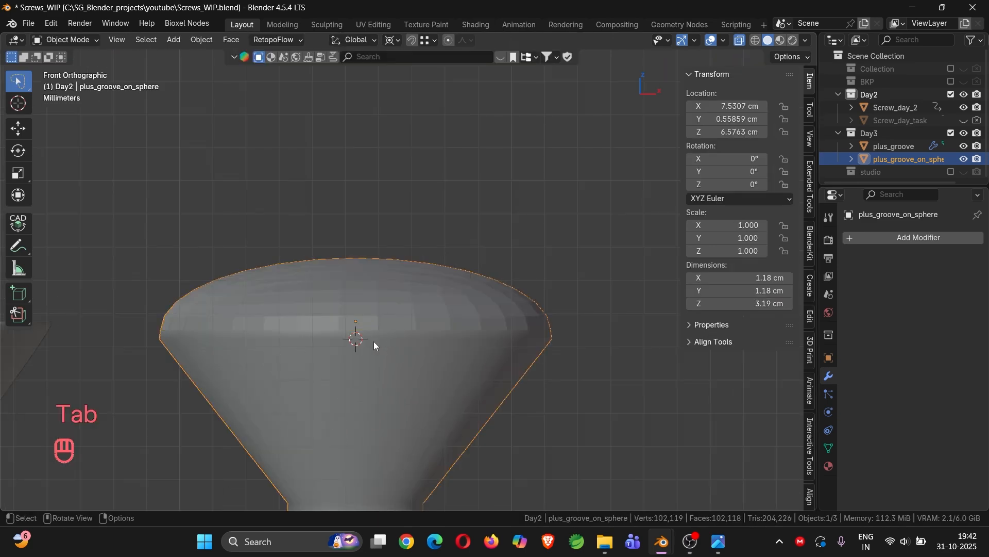
pyautogui.rightClick(345, 311)
pyautogui.click(283, 209)
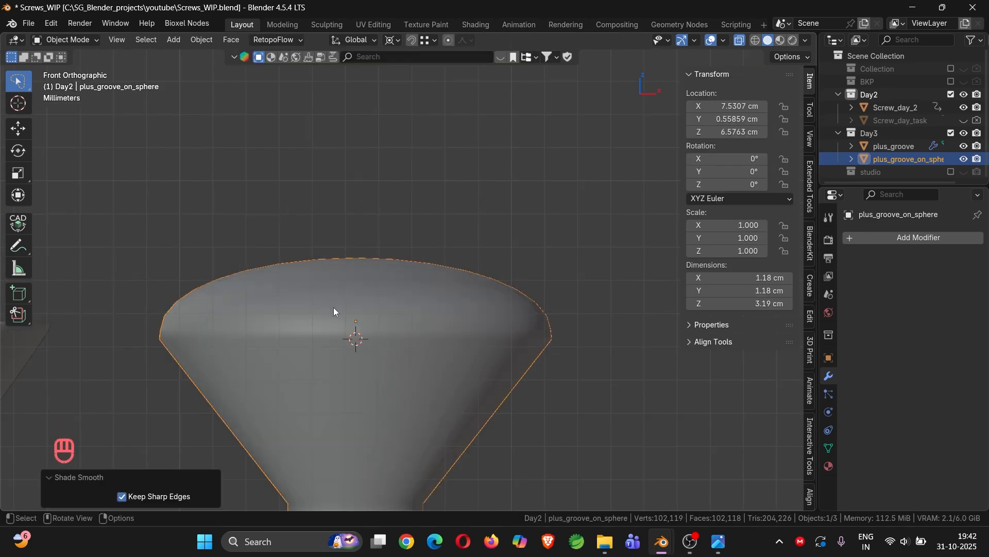
pyautogui.hotkey('alt', 'z')
pyautogui.moveTo(333, 307); pyautogui.dragTo(345, 362, button='middle')
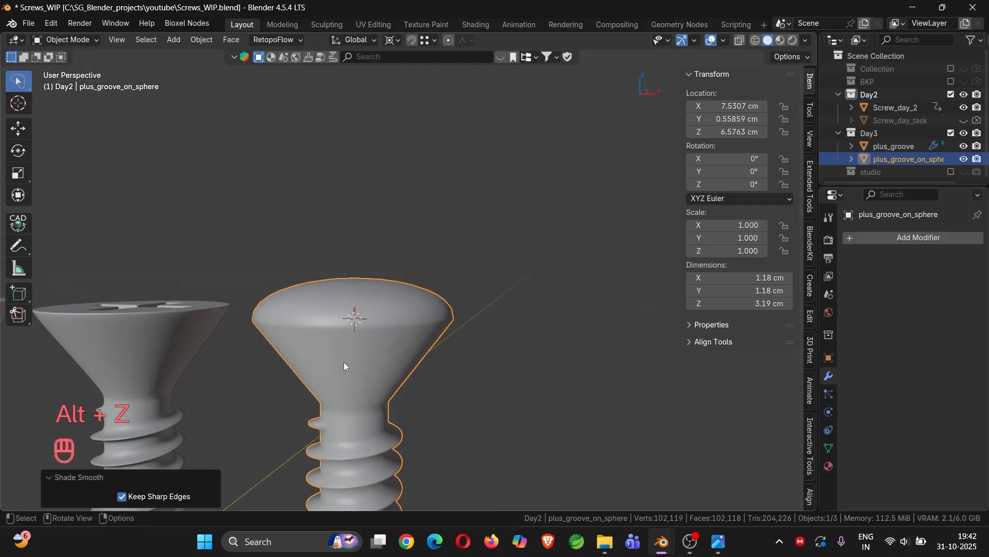
# Add five evenly spaced horizontal loop cuts around the flared cone below the dome.
pyautogui.press('Tab')
pyautogui.hotkey('ctrl', 'r')
pyautogui.scroll(4, 352, 373)
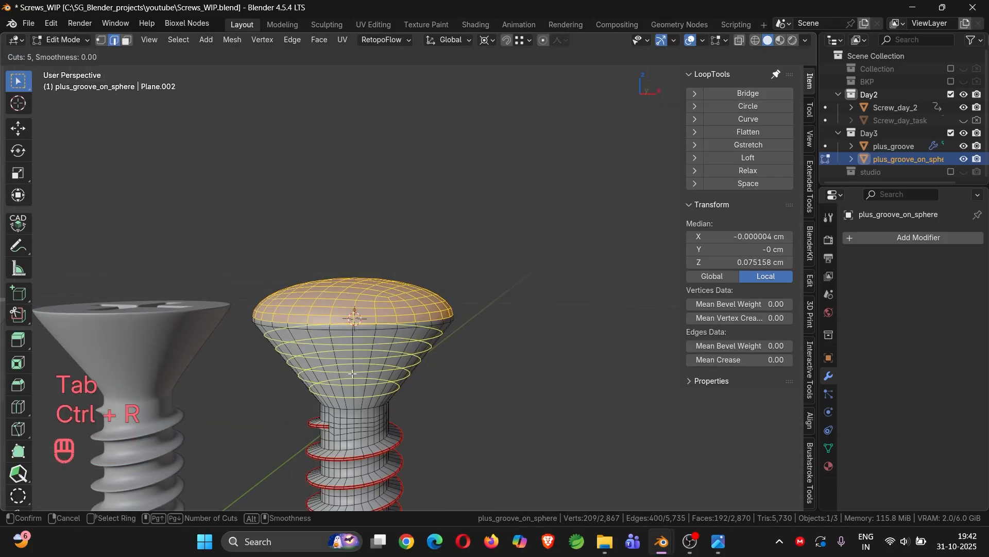
pyautogui.click(353, 373)
pyautogui.rightClick(353, 373)
pyautogui.press('Tab')
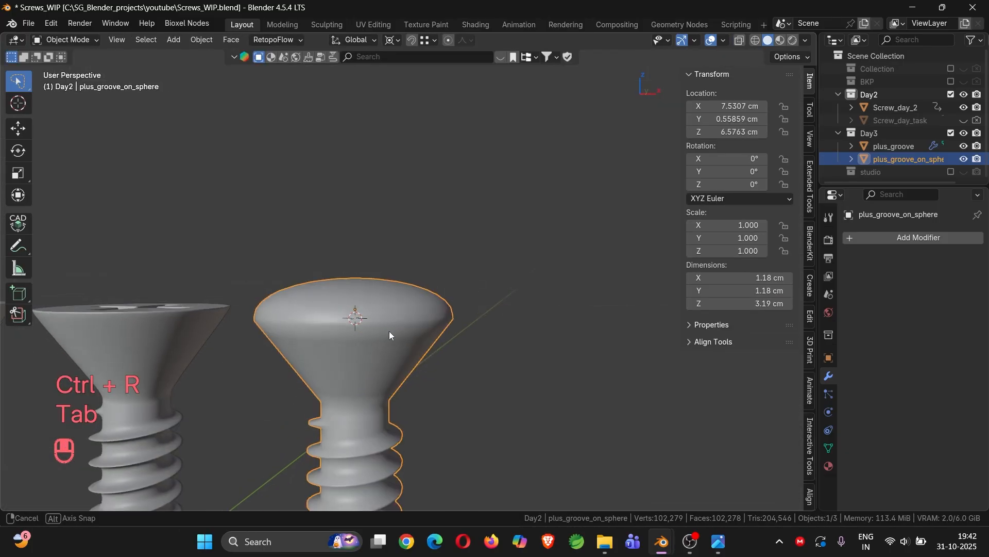
# Open the spherical-head screw's mesh for editing with the dome seen straight from above.
pyautogui.moveTo(473, 299); pyautogui.dragTo(365, 418, button='middle')
pyautogui.press('KP_7')
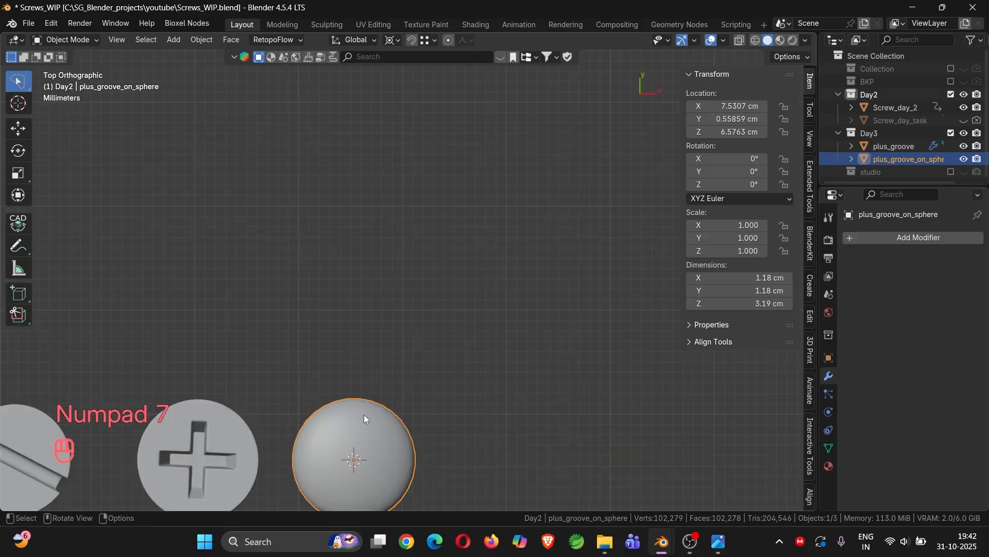
pyautogui.keyDown('shift'); pyautogui.moveTo(364, 414); pyautogui.dragTo(459, 261, button='middle'); pyautogui.keyUp('shift')
pyautogui.scroll(5, 456, 284)
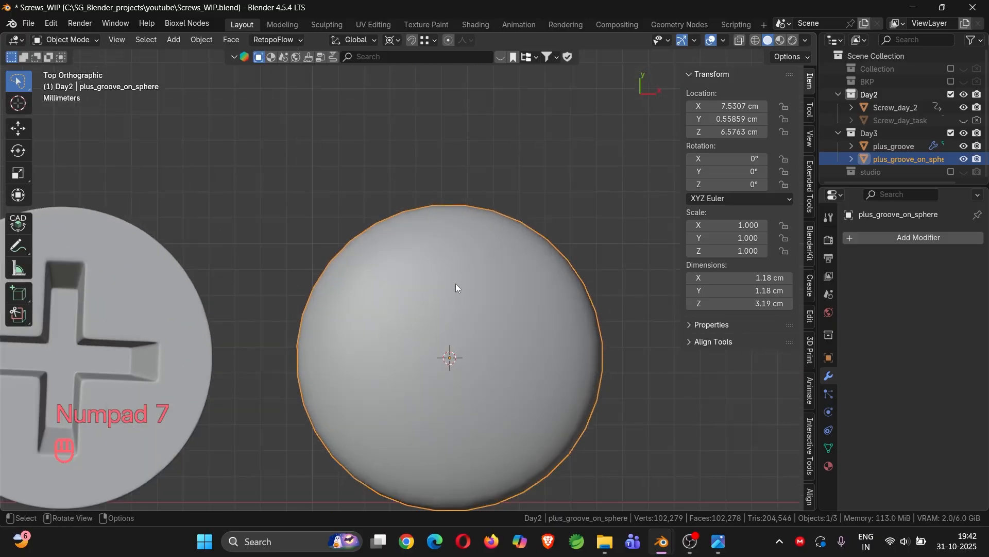
pyautogui.press('Tab')
pyautogui.keyDown('shift'); pyautogui.moveTo(454, 302); pyautogui.dragTo(453, 285, button='middle'); pyautogui.keyUp('shift')
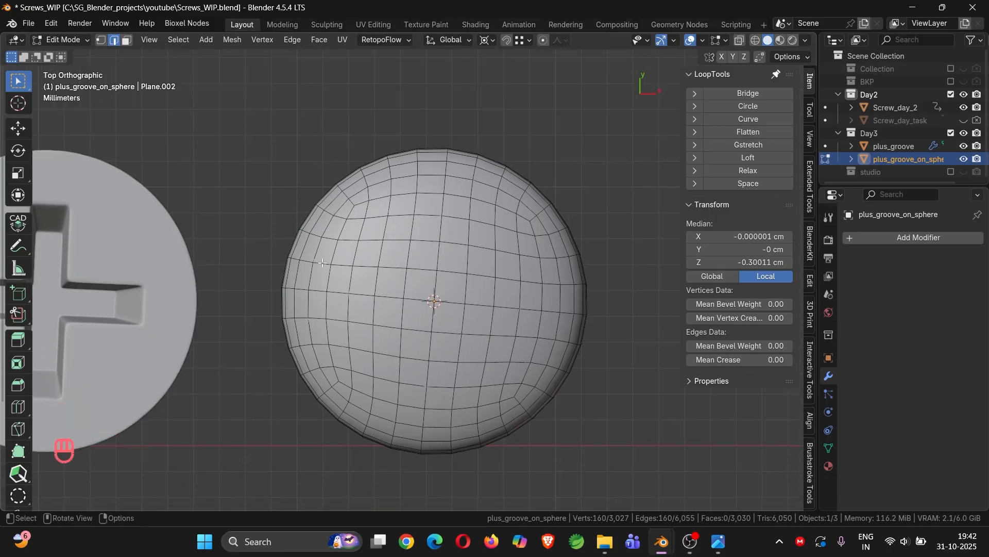
pyautogui.press('c')
pyautogui.moveTo(323, 288); pyautogui.dragTo(375, 292)
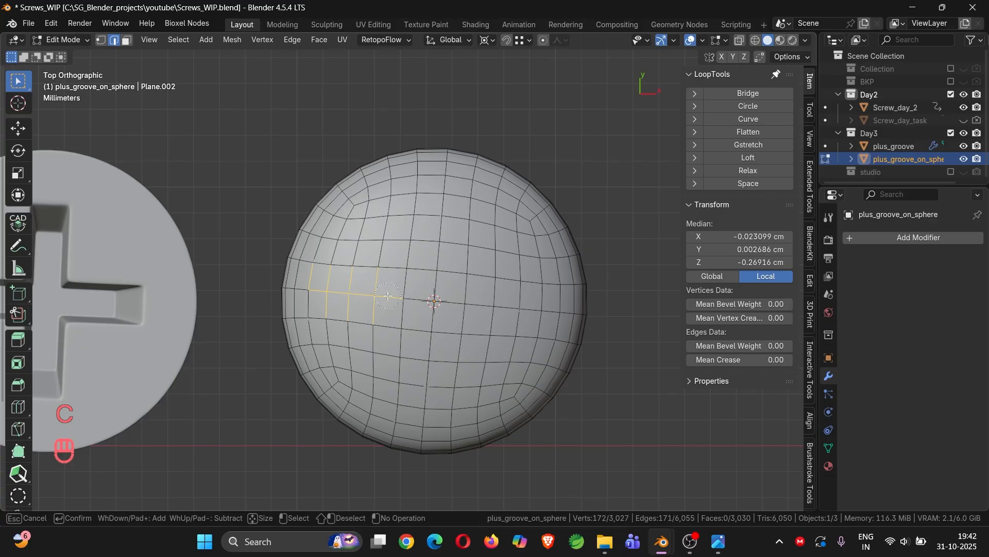
pyautogui.rightClick(201, 210)
# Circle-select a plus-shaped patch of faces centred on the dome, with both arms two faces wide.
pyautogui.press('3')
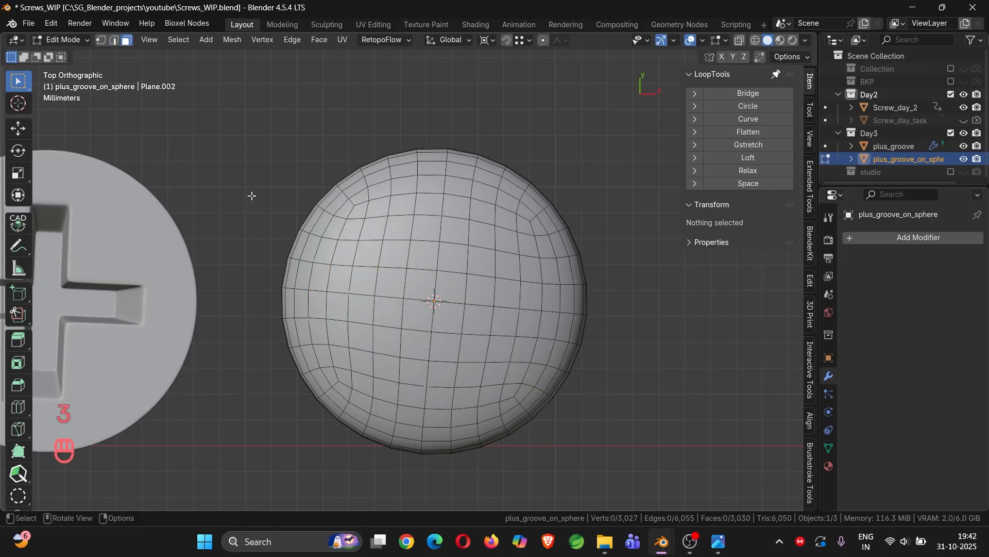
pyautogui.press('c')
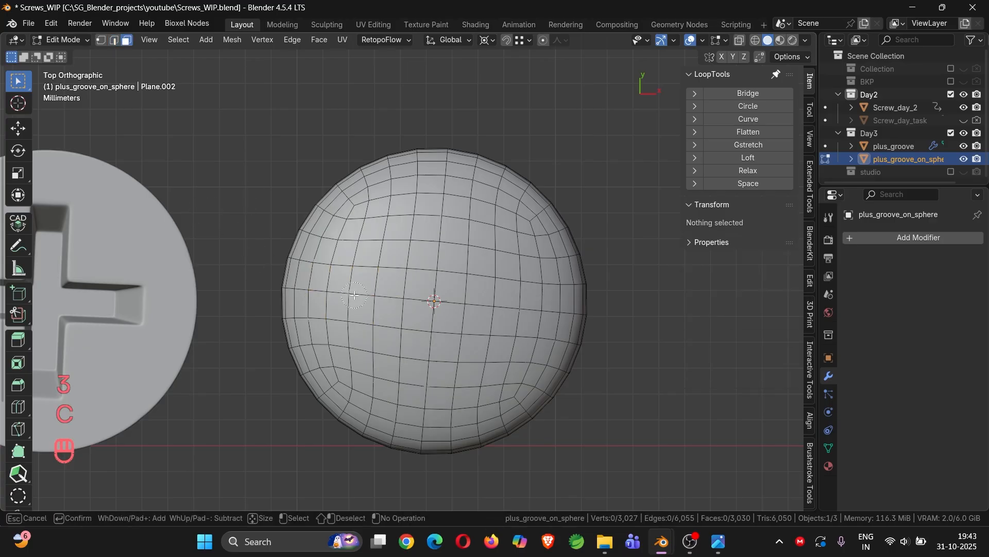
pyautogui.moveTo(331, 293); pyautogui.dragTo(532, 305)
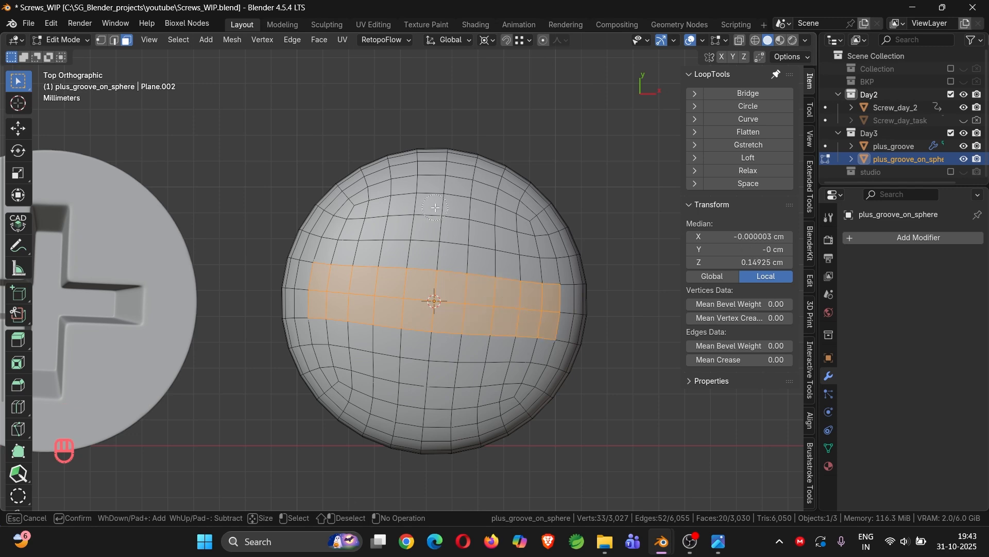
pyautogui.moveTo(437, 194); pyautogui.dragTo(424, 400)
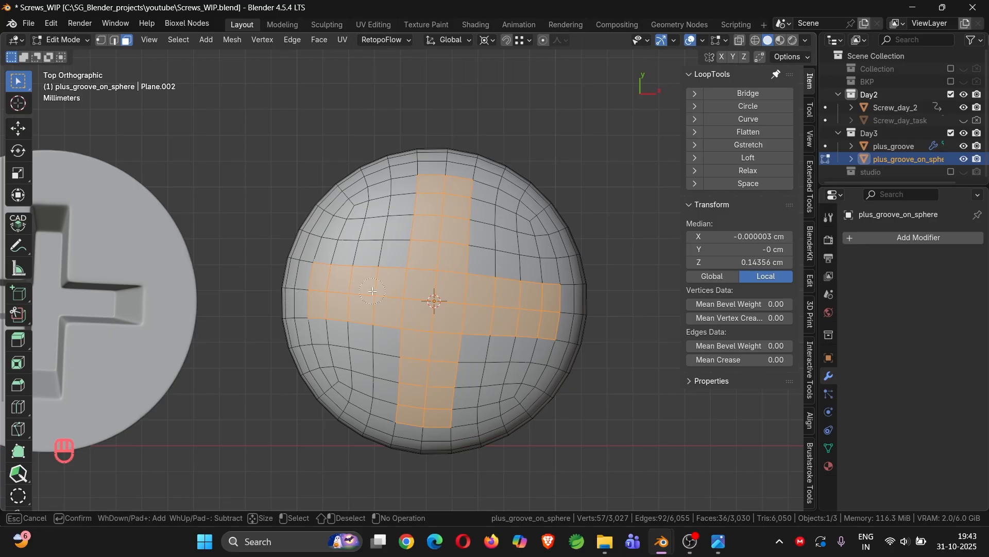
pyautogui.press('Escape')
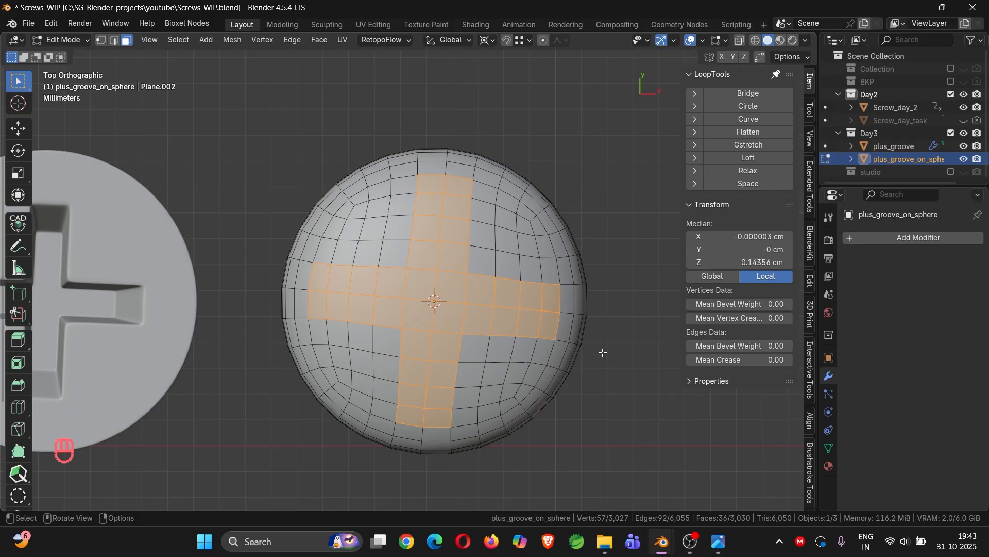
# Try insetting the plus-shaped faces by about 0.021 cm, test a second inset, and undo the inset.
pyautogui.press('i')
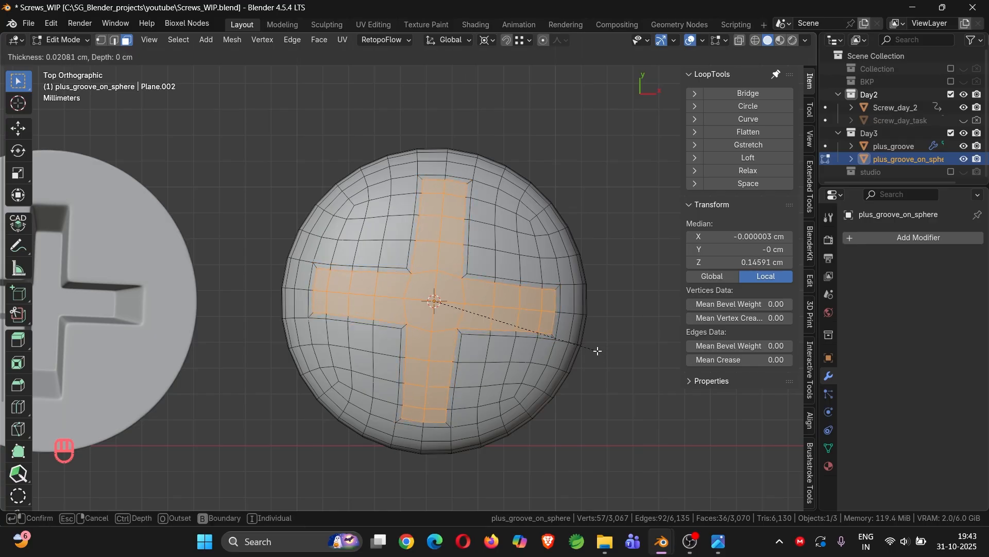
pyautogui.click(598, 350)
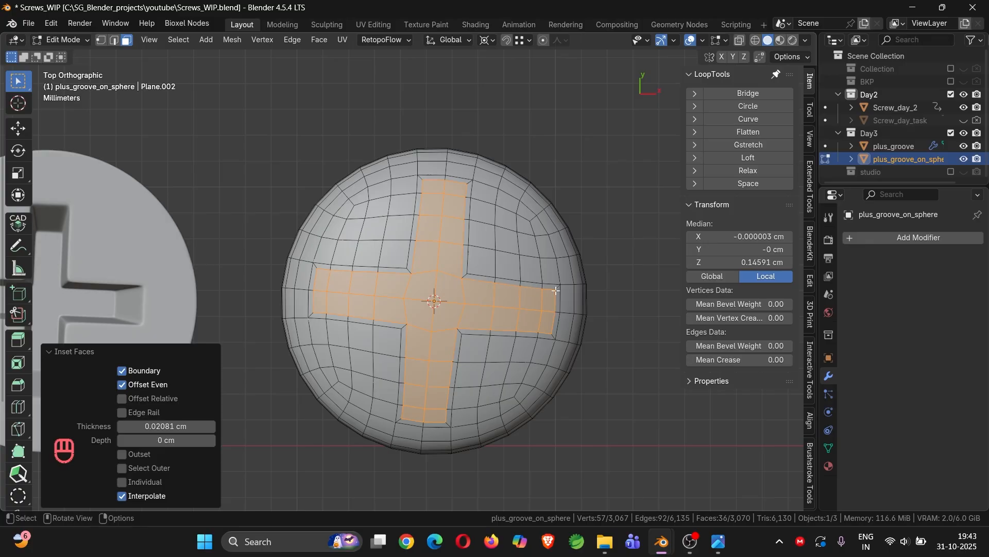
pyautogui.moveTo(505, 313); pyautogui.dragTo(467, 247, button='middle')
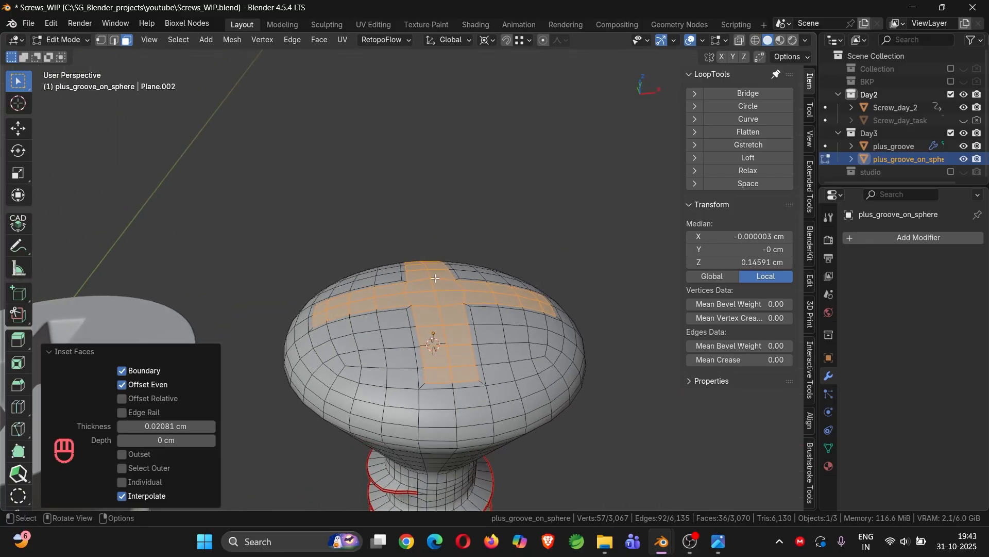
pyautogui.press('i')
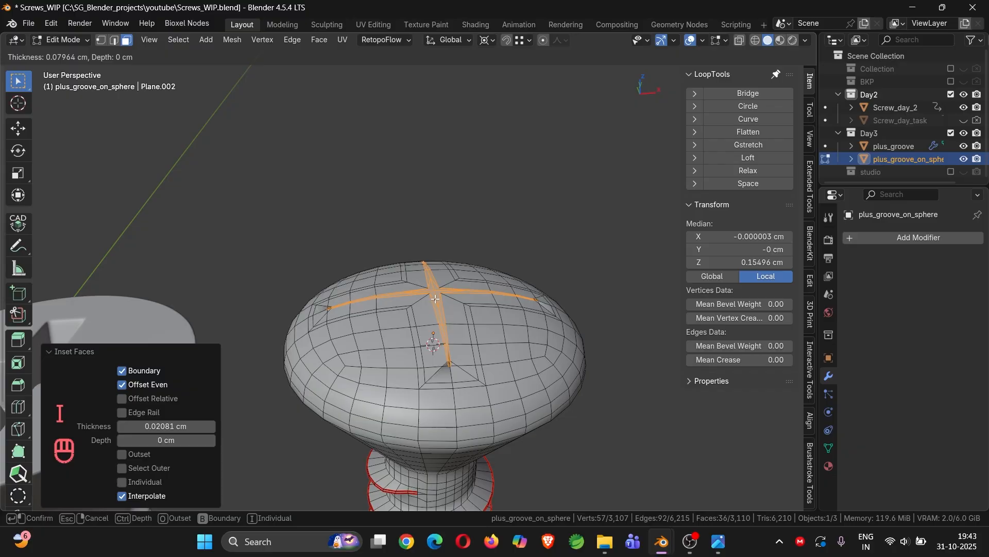
pyautogui.rightClick(435, 299)
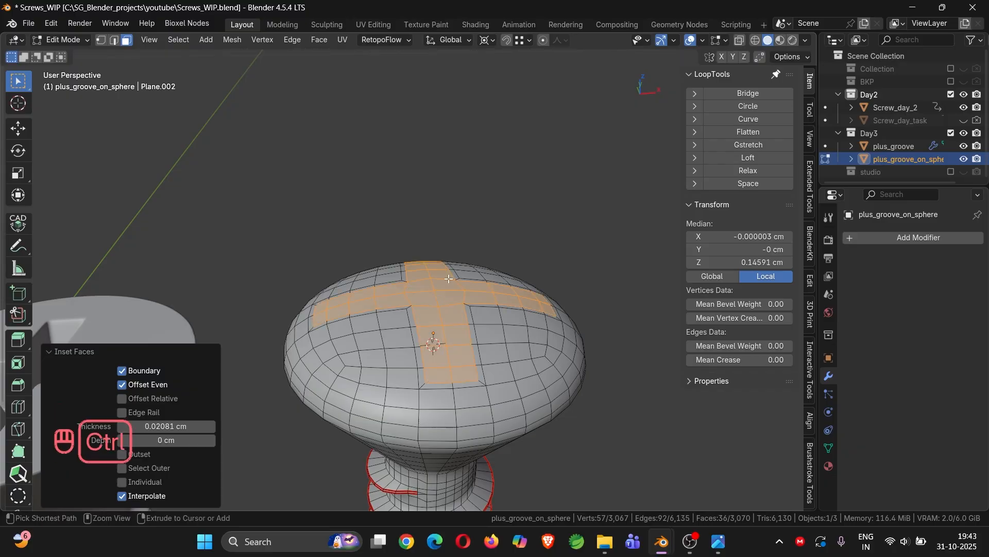
pyautogui.hotkey('ctrl', 'z')
# Inset the plus-shaped faces by about 0.014 cm and extrude them about 0.095 cm down into the dome.
pyautogui.press('i')
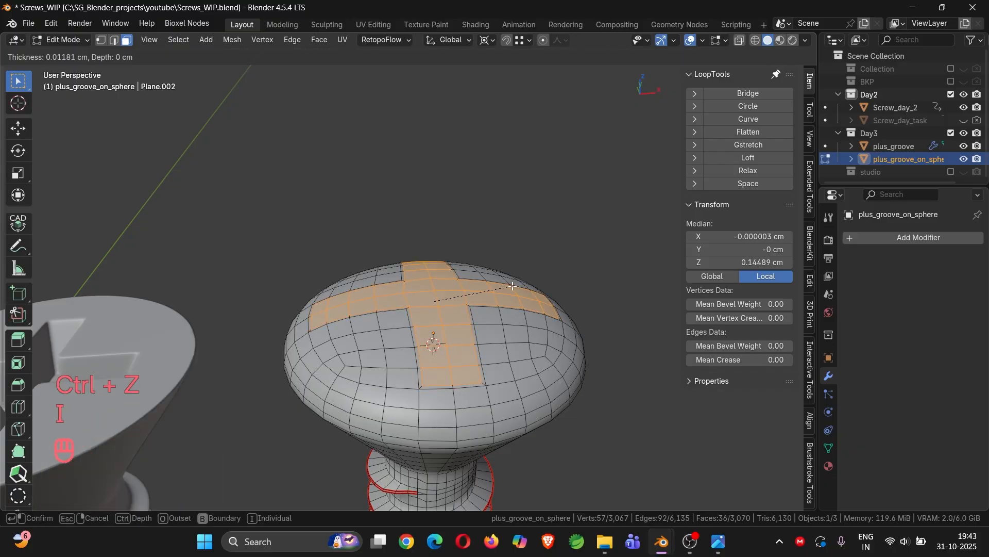
pyautogui.click(513, 286)
pyautogui.press('e')
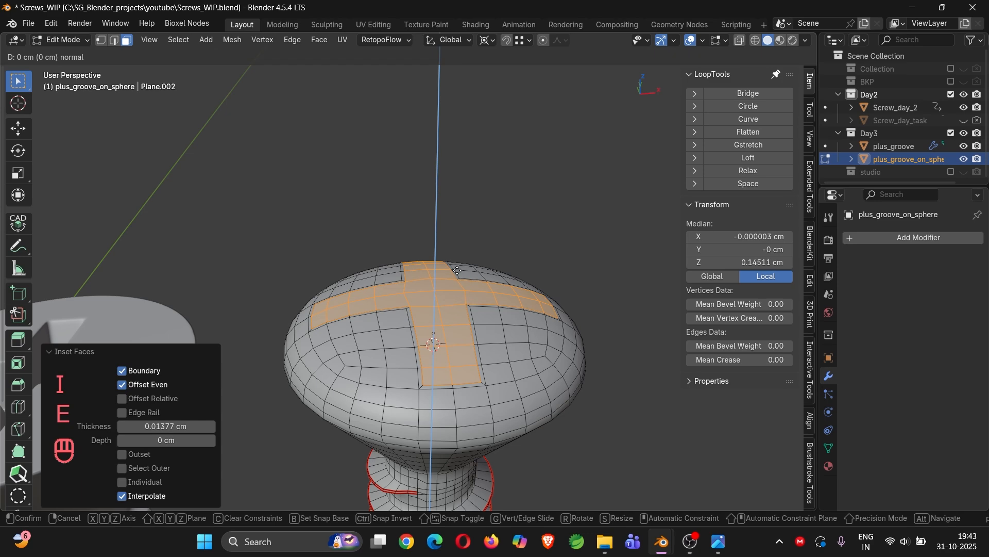
pyautogui.click(457, 291)
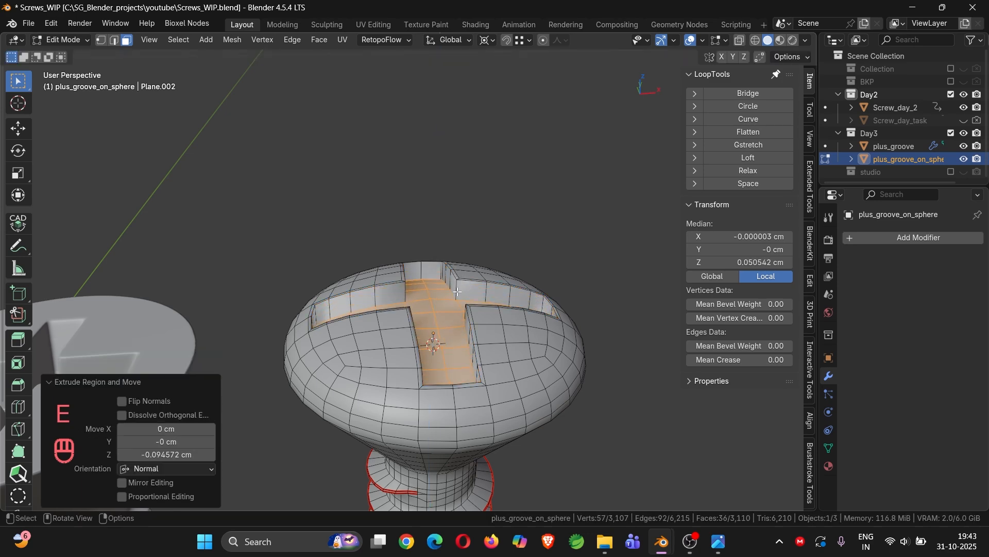
# Inset the groove floor by about 0.019 cm and preview the screw with a level 2 subdivision surface.
pyautogui.moveTo(457, 292); pyautogui.dragTo(433, 363, button='middle')
pyautogui.press('i')
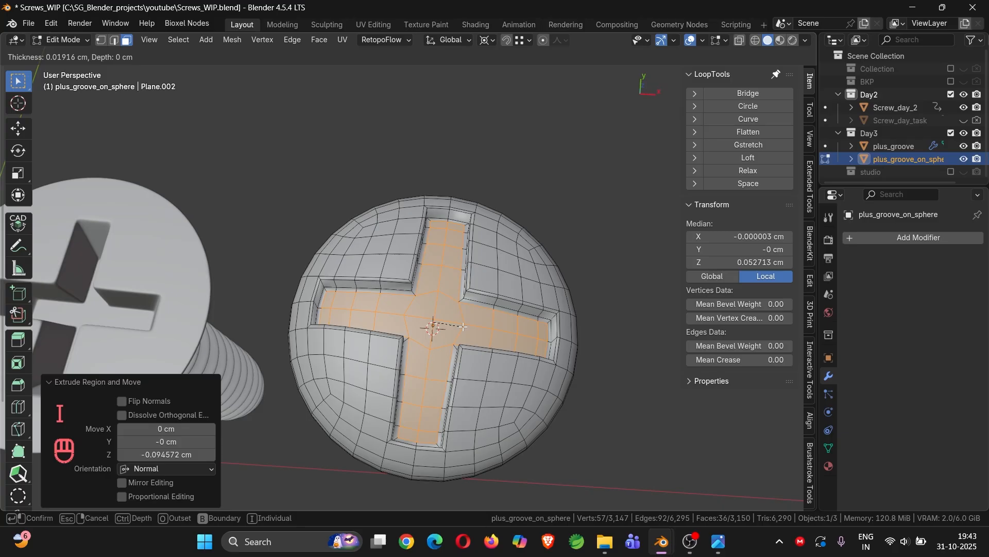
pyautogui.press('Tab')
pyautogui.hotkey('ctrl', '2')
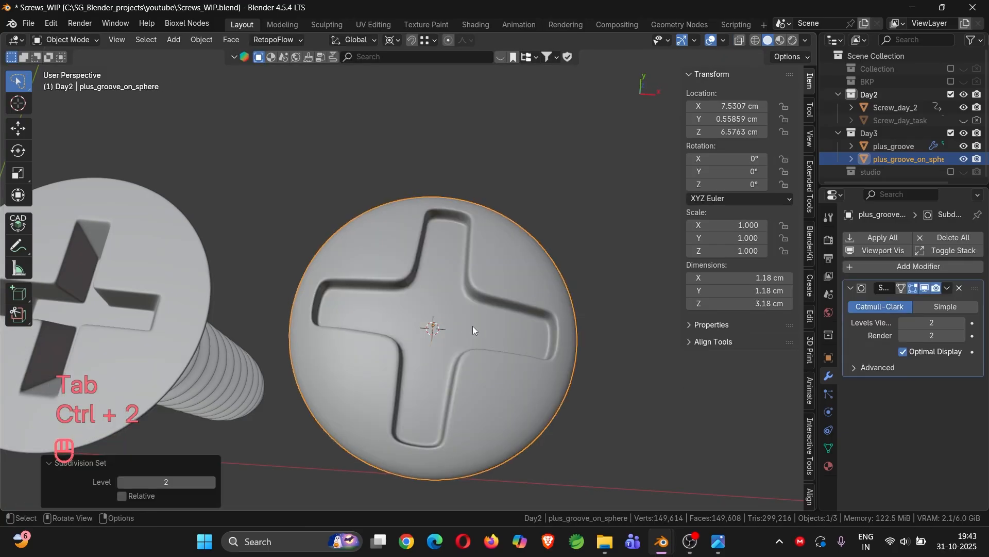
pyautogui.moveTo(473, 330); pyautogui.dragTo(443, 305, button='middle')
pyautogui.press('KP_7')
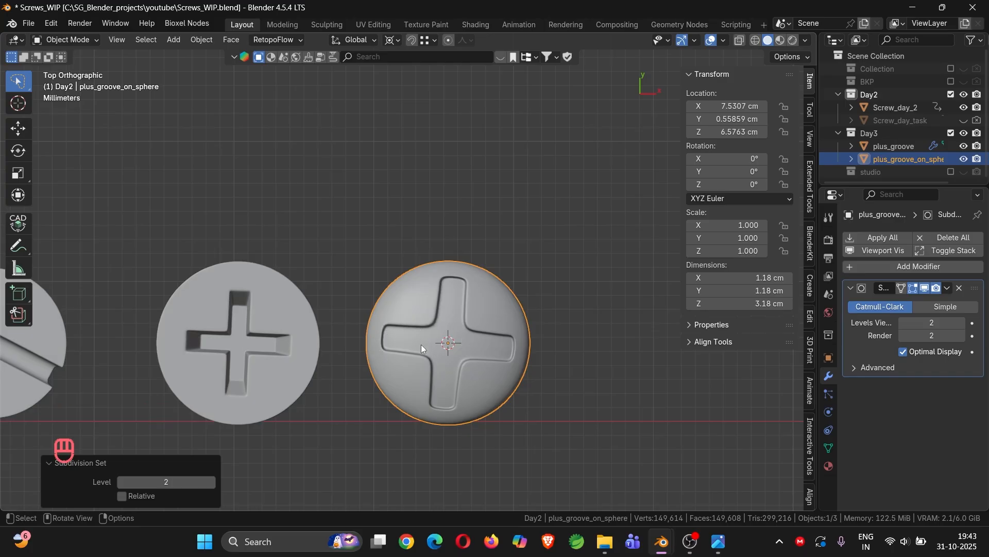
# Undo the subdivision and the groove's insets and extrusion, back to the plain dome with the plus-shaped face selection.
pyautogui.press('ctrl')
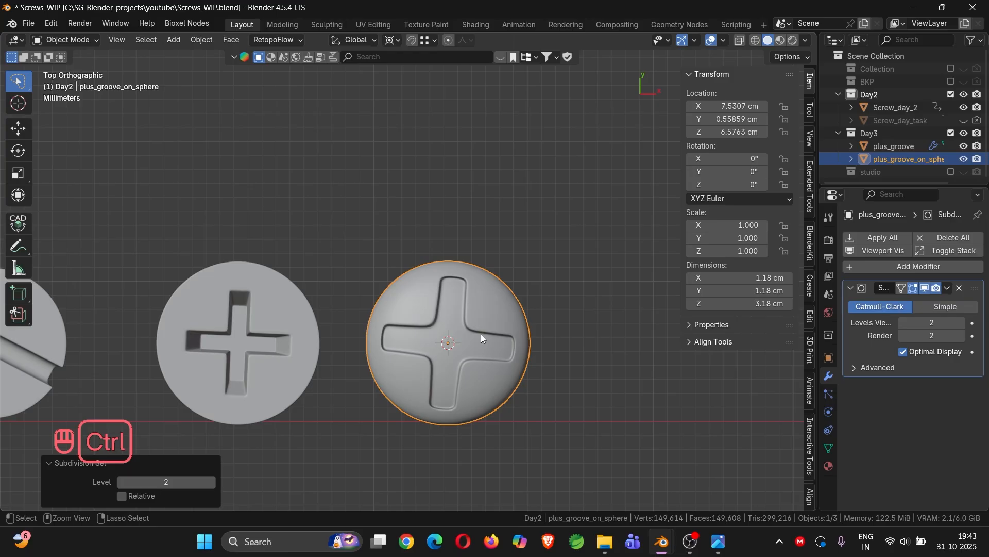
pyautogui.hotkey('ctrl', 'z')
pyautogui.hotkey('ctrl', 'z')
pyautogui.hotkey('ctrl', 'z')
pyautogui.hotkey('ctrl', 'z')
pyautogui.hotkey('ctrl', 'z')
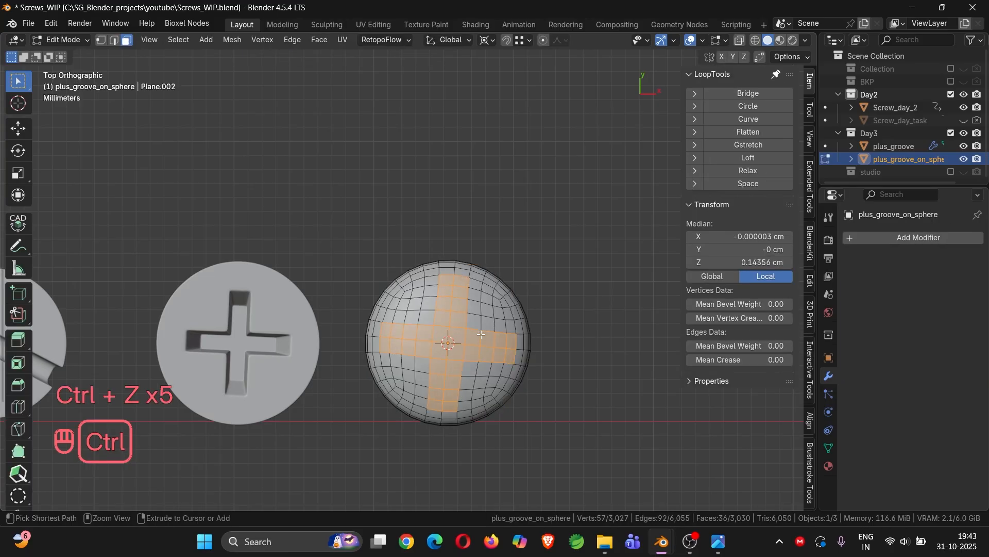
# With the Knife tool, make two straight vertex-to-vertex cuts across the dome, outlining both long sides of the plus's horizontal arm.
pyautogui.scroll(2, 443, 345)
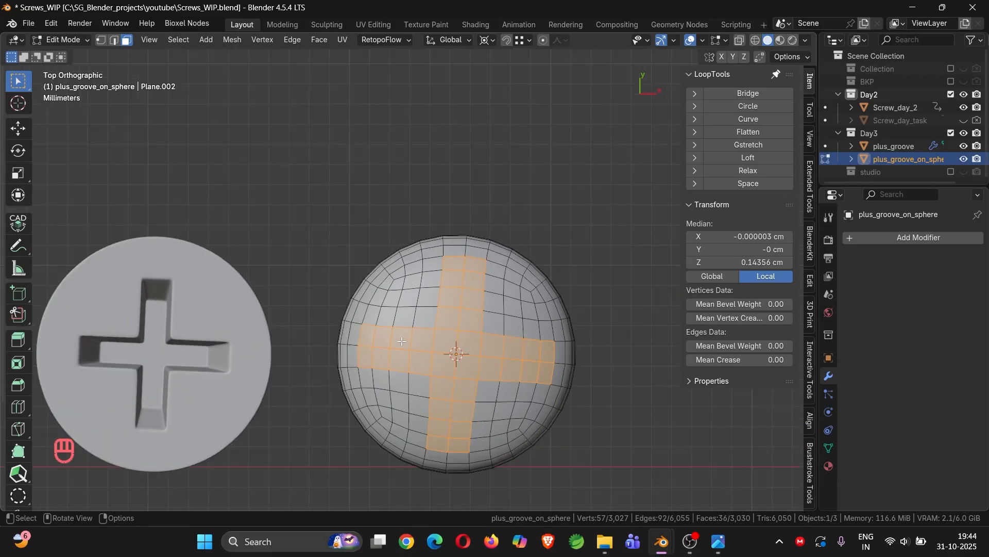
pyautogui.press('1')
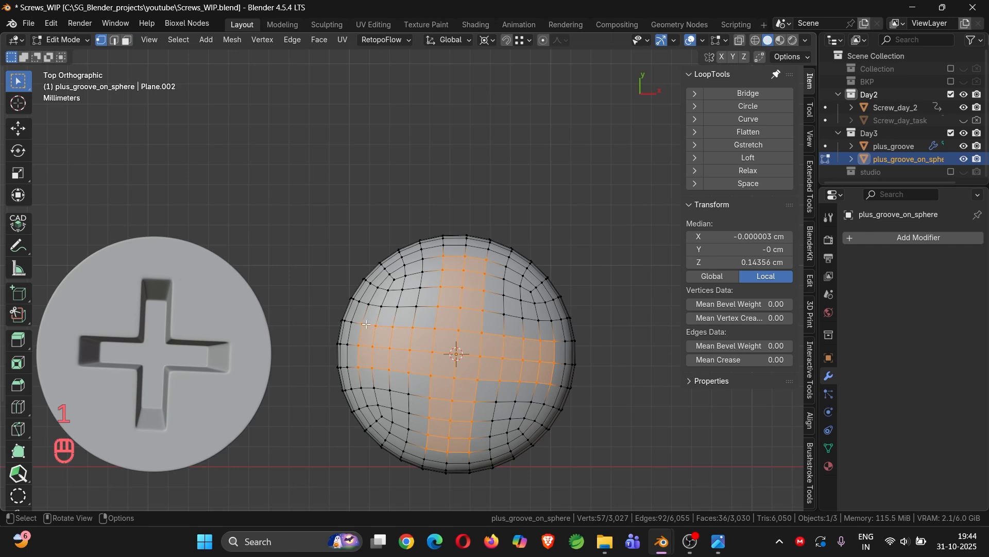
pyautogui.click(363, 323)
pyautogui.keyDown('shift'); pyautogui.click(555, 342); pyautogui.keyUp('shift')
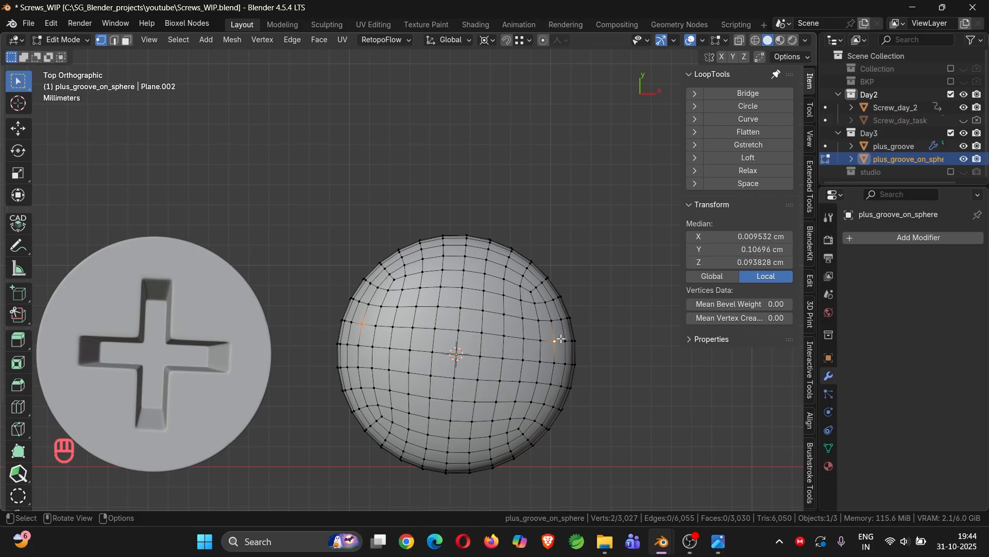
pyautogui.press('k')
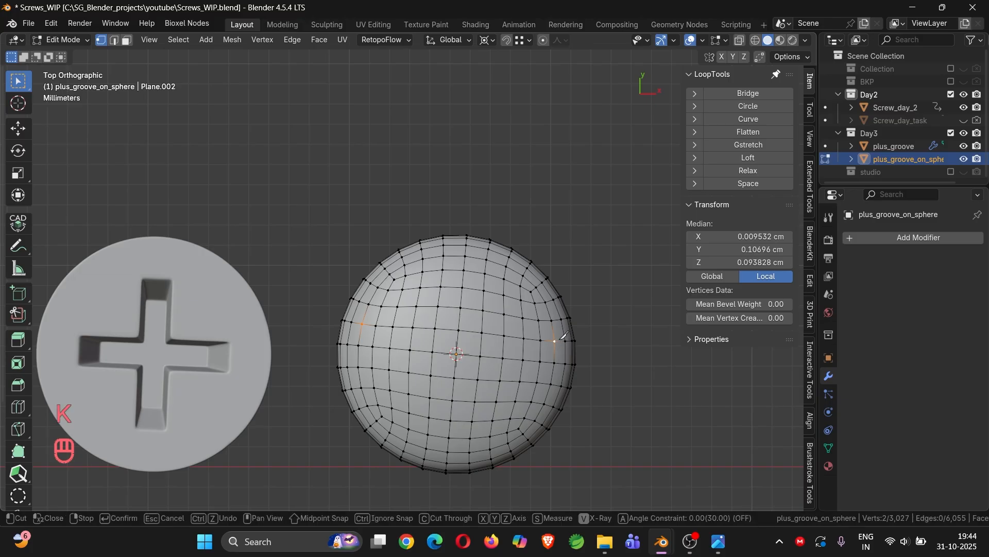
pyautogui.click(555, 341)
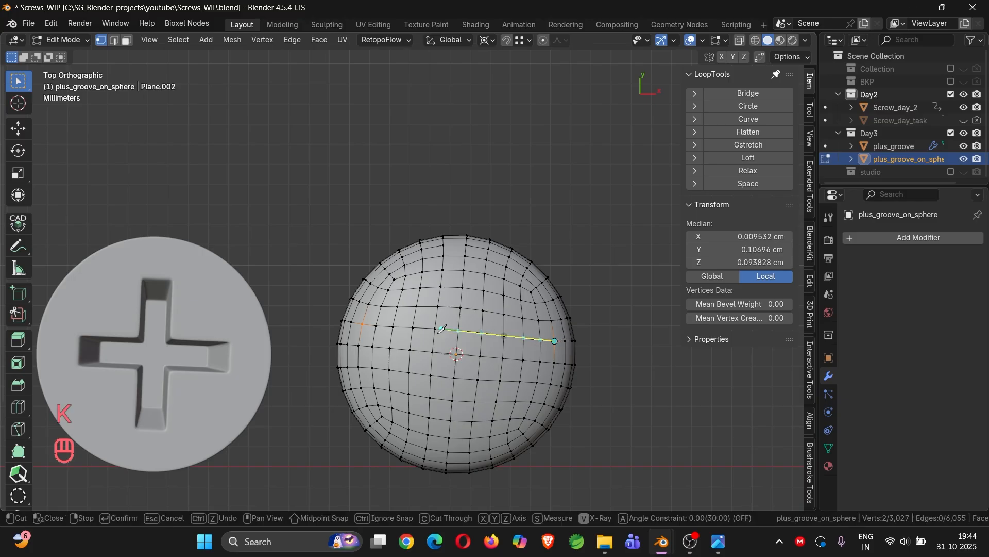
pyautogui.rightClick(361, 323)
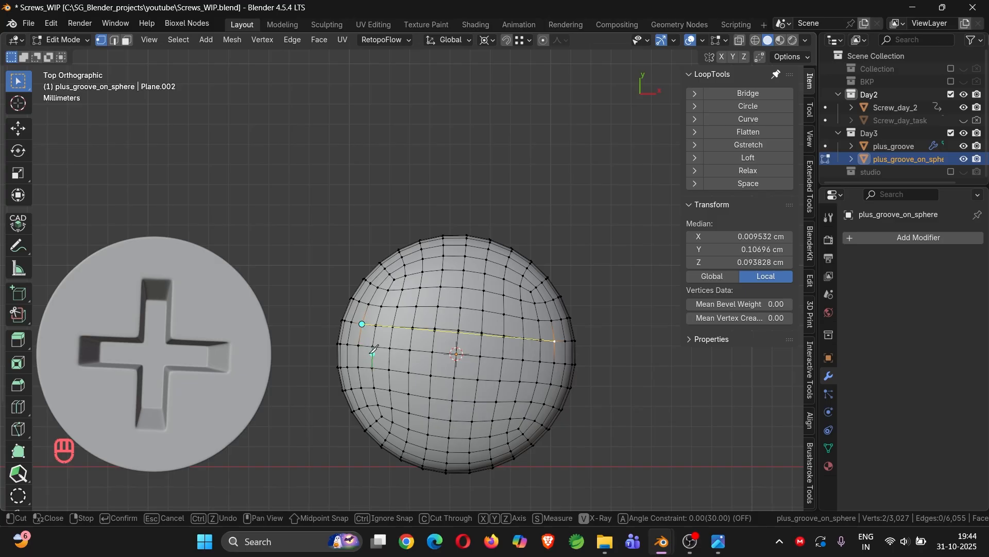
pyautogui.click(359, 367)
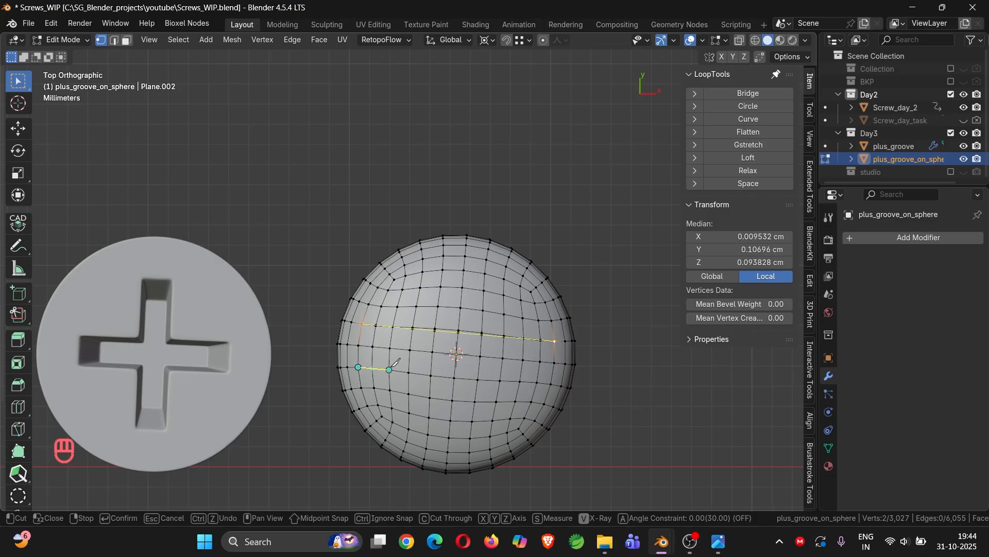
pyautogui.click(550, 384)
# Add two straight knife cuts along both long sides of the plus's vertical arm and apply all the cuts.
pyautogui.click(443, 255)
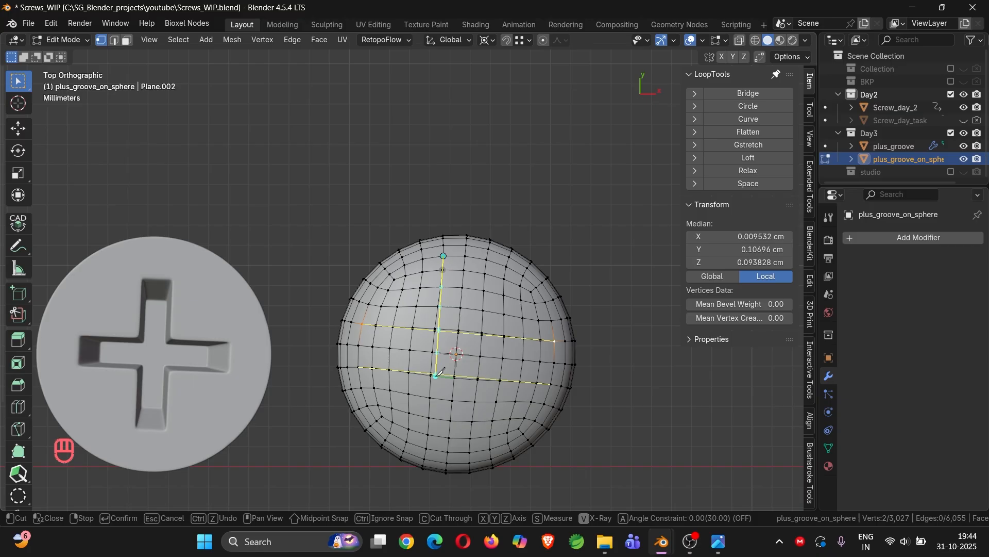
pyautogui.click(427, 444)
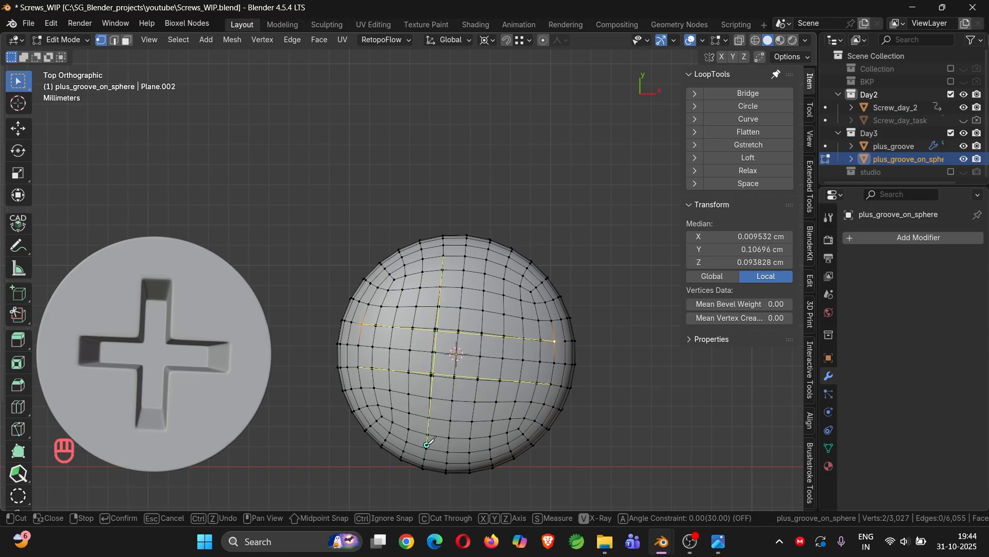
pyautogui.click(487, 259)
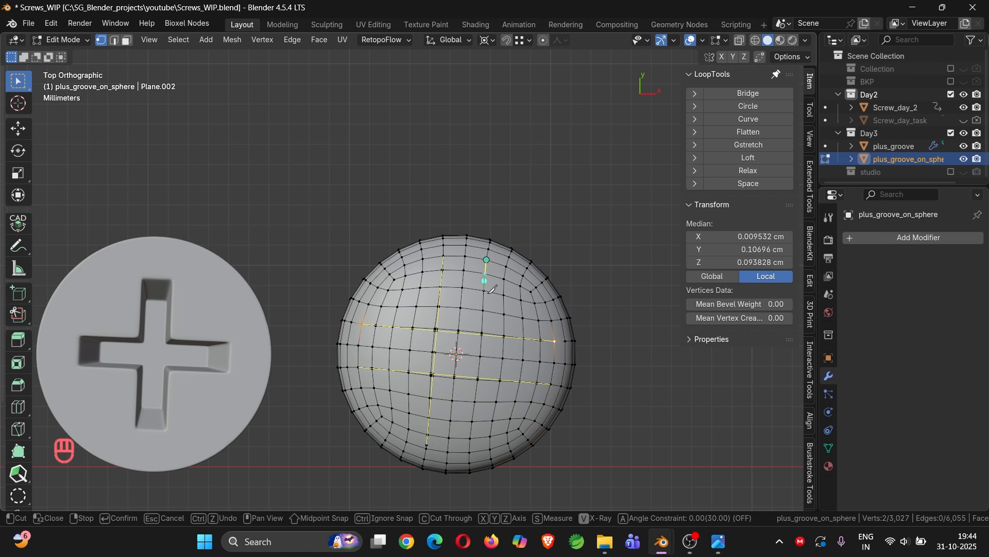
pyautogui.click(469, 451)
pyautogui.press('Return')
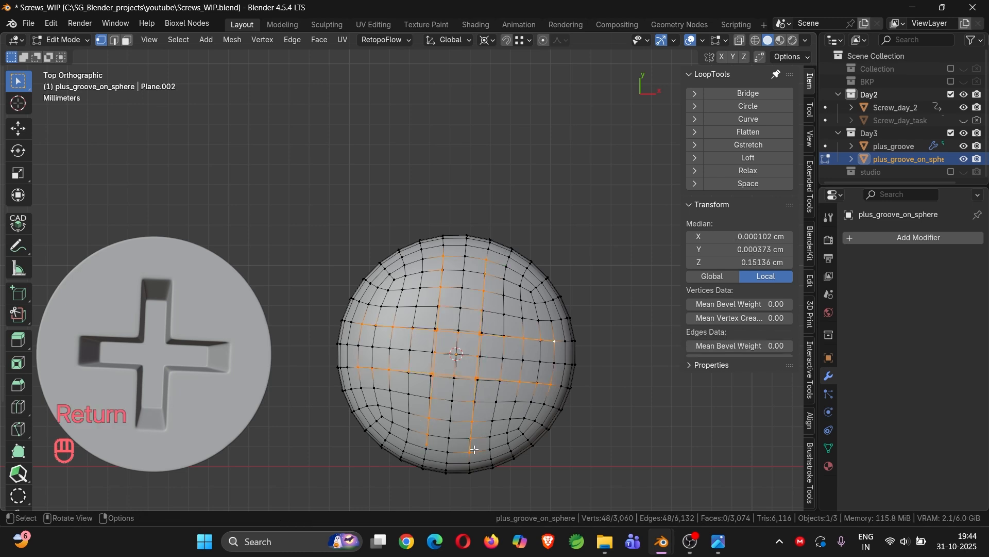
# Mark all the knife-cut edges outlining the plus's arms as seams.
pyautogui.scroll(3, 474, 325)
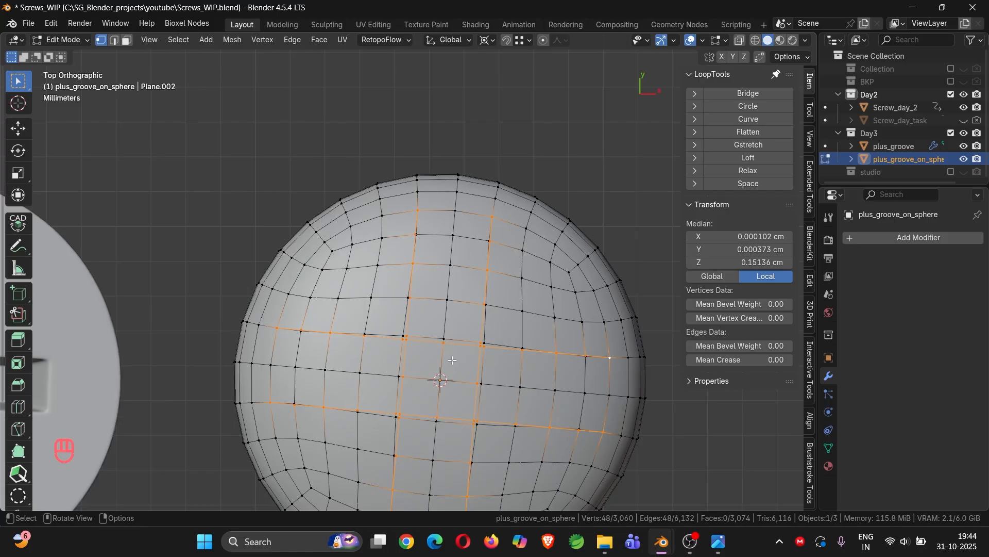
pyautogui.press('2')
pyautogui.hotkey('ctrl', 'e')
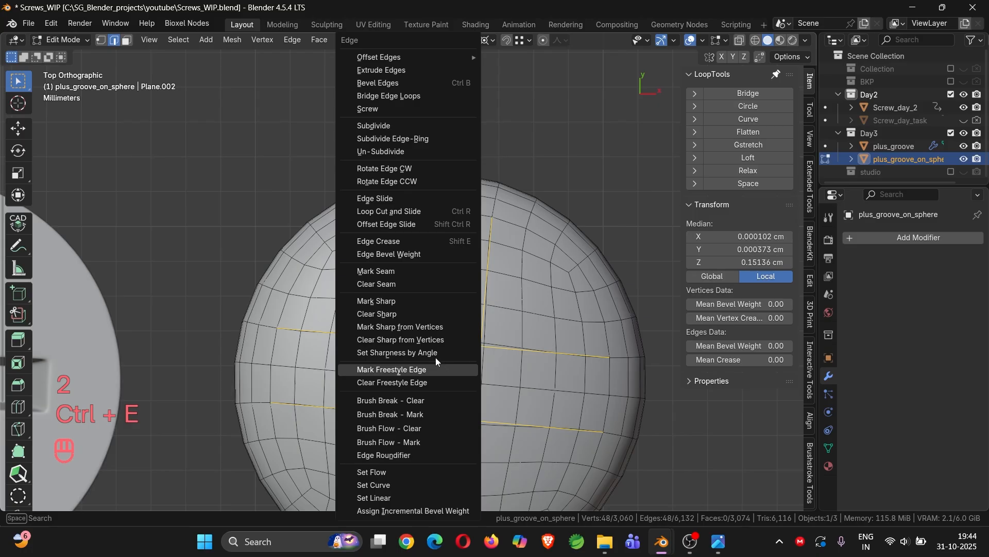
pyautogui.click(403, 270)
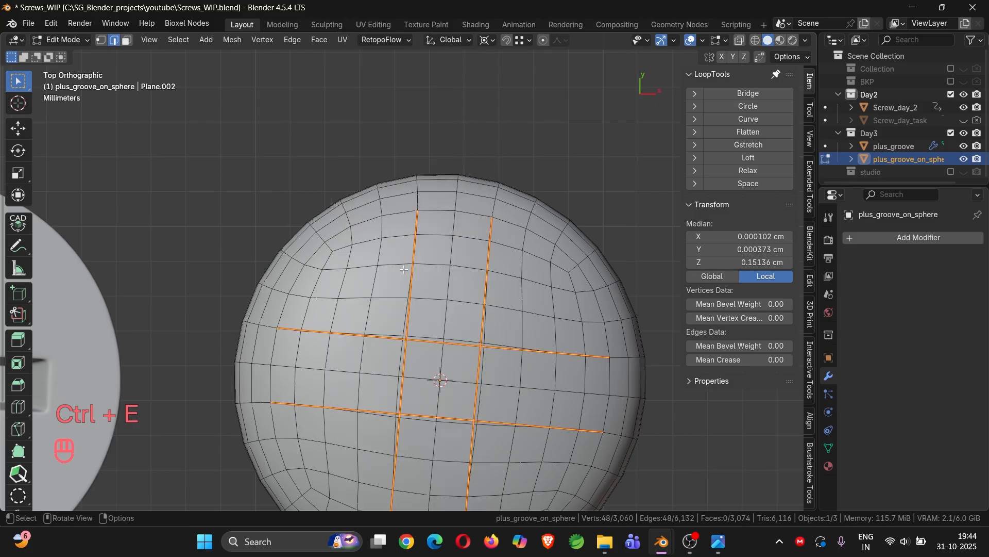
# Dissolve the original uneven edges running beside the four straight seams around the dome's centre.
pyautogui.keyDown('alt'); pyautogui.click(489, 314); pyautogui.keyUp('alt')
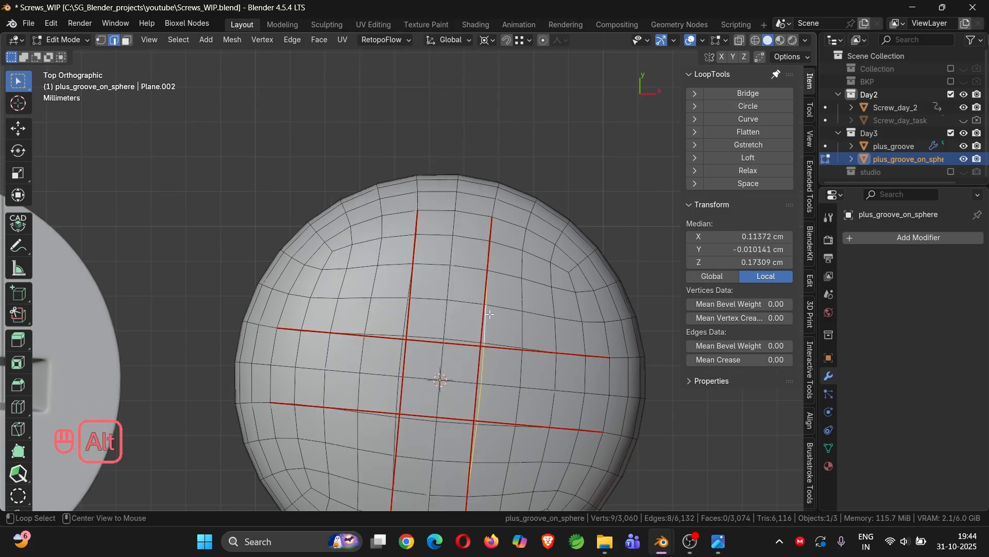
pyautogui.keyDown('alt'); pyautogui.keyDown('shift'); pyautogui.click(395, 356); pyautogui.keyUp('shift'); pyautogui.keyUp('alt')
pyautogui.keyDown('alt'); pyautogui.keyDown('shift'); pyautogui.click(389, 330); pyautogui.keyUp('shift'); pyautogui.keyUp('alt')
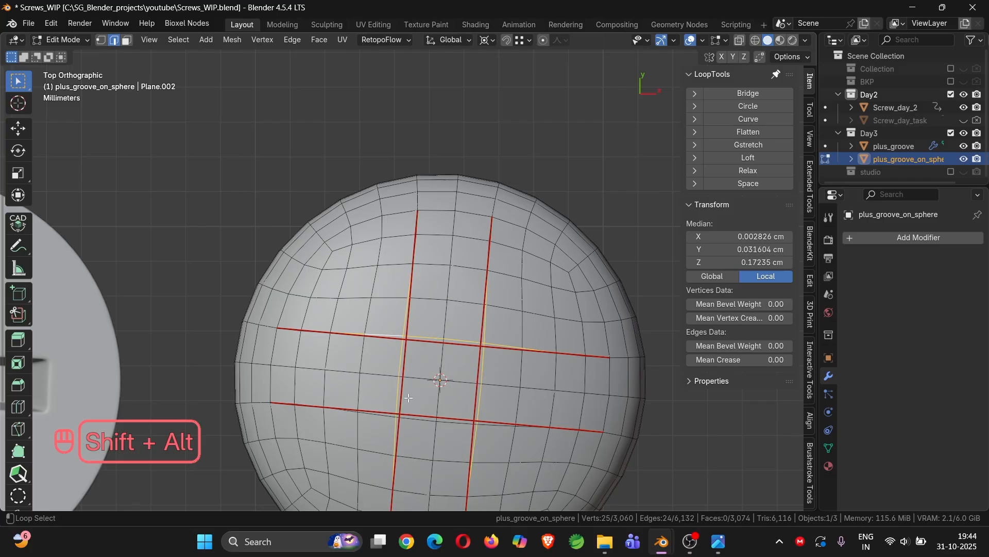
pyautogui.keyDown('alt'); pyautogui.keyDown('shift'); pyautogui.click(419, 420); pyautogui.keyUp('shift'); pyautogui.keyUp('alt')
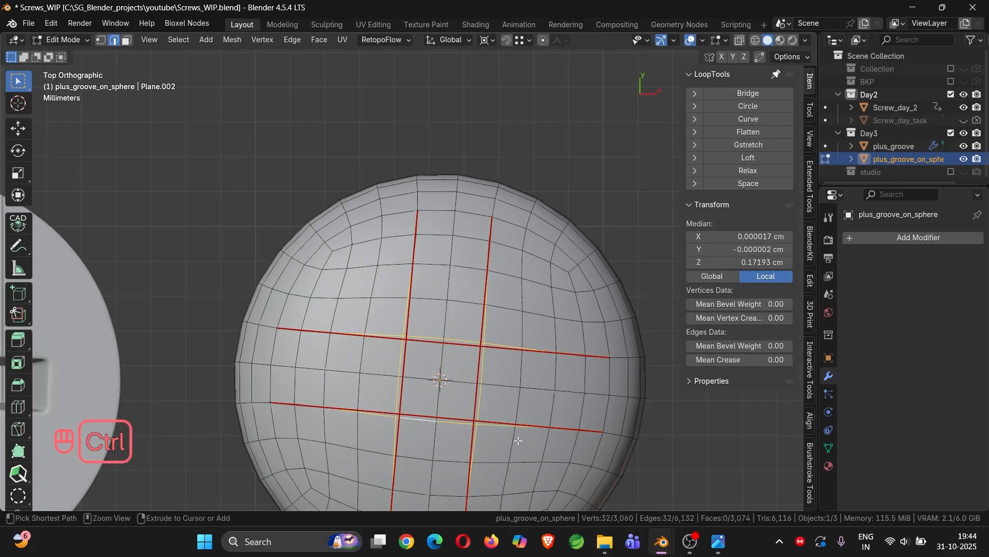
pyautogui.hotkey('ctrl', 'x')
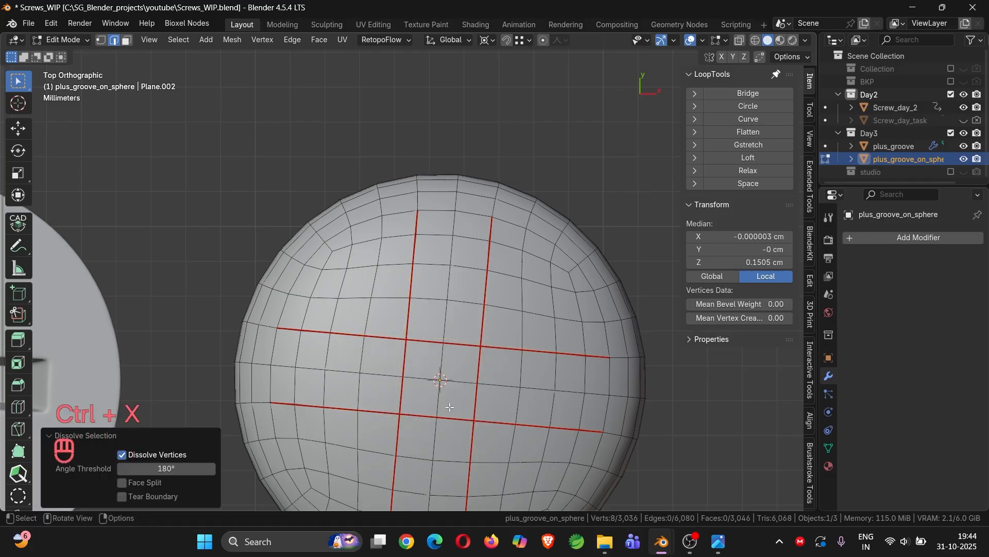
pyautogui.keyDown('shift'); pyautogui.moveTo(450, 407); pyautogui.dragTo(451, 358, button='middle'); pyautogui.keyUp('shift')
pyautogui.click(443, 334)
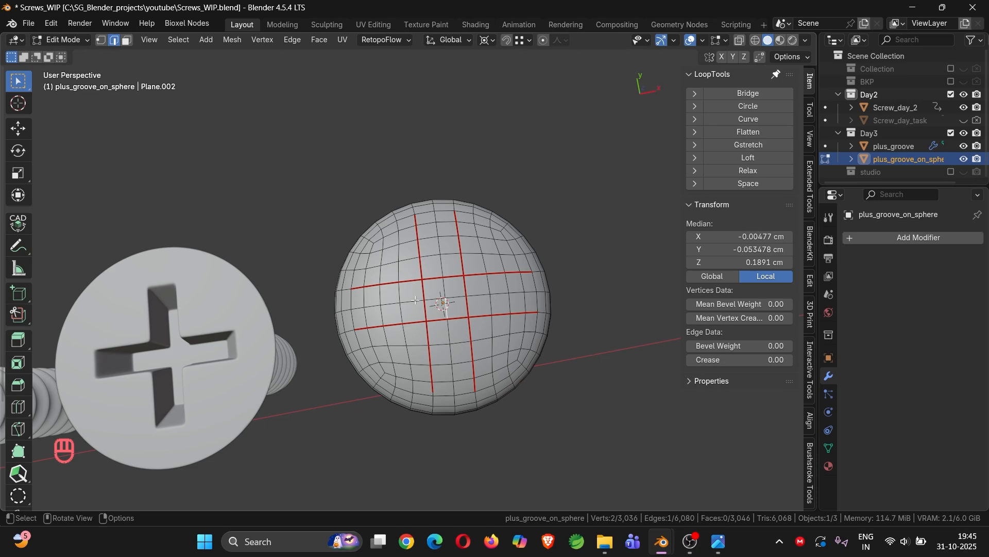
pyautogui.press('Tab')
pyautogui.moveTo(456, 308); pyautogui.dragTo(433, 317, button='middle')
pyautogui.press('Tab')
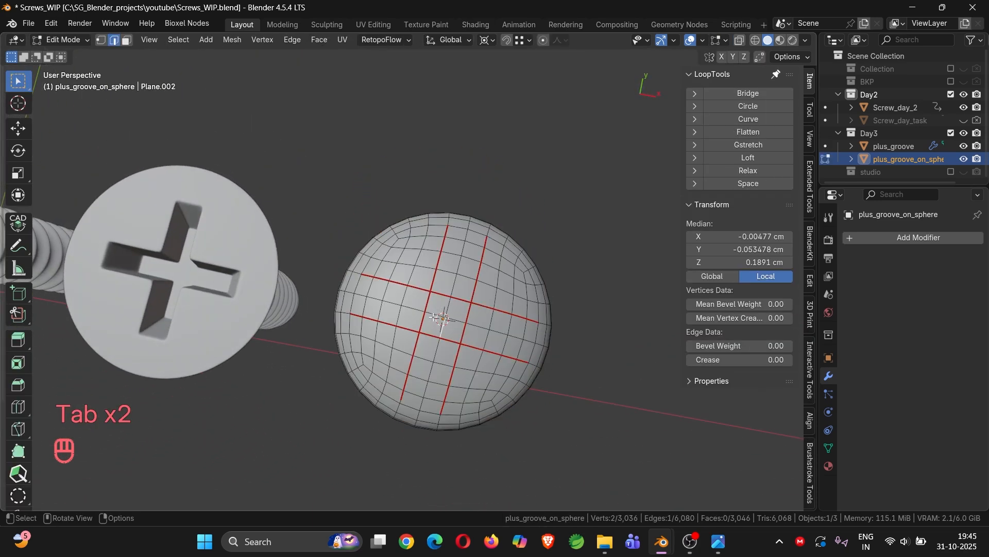
# Dissolve the end vertex of the left seam at the lower end of the plus's vertical arm.
pyautogui.scroll(4, 428, 323)
pyautogui.press('1')
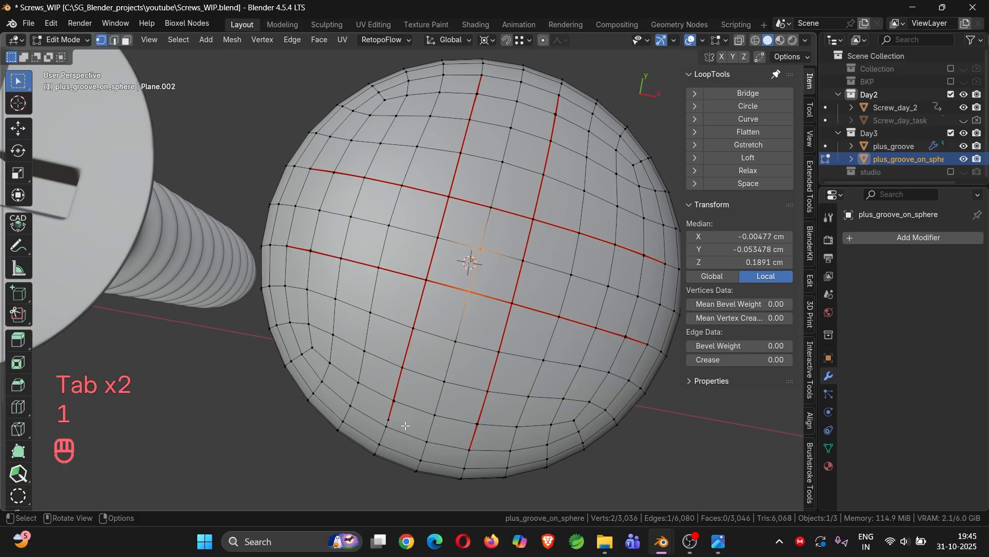
pyautogui.scroll(4, 395, 426)
pyautogui.click(376, 414)
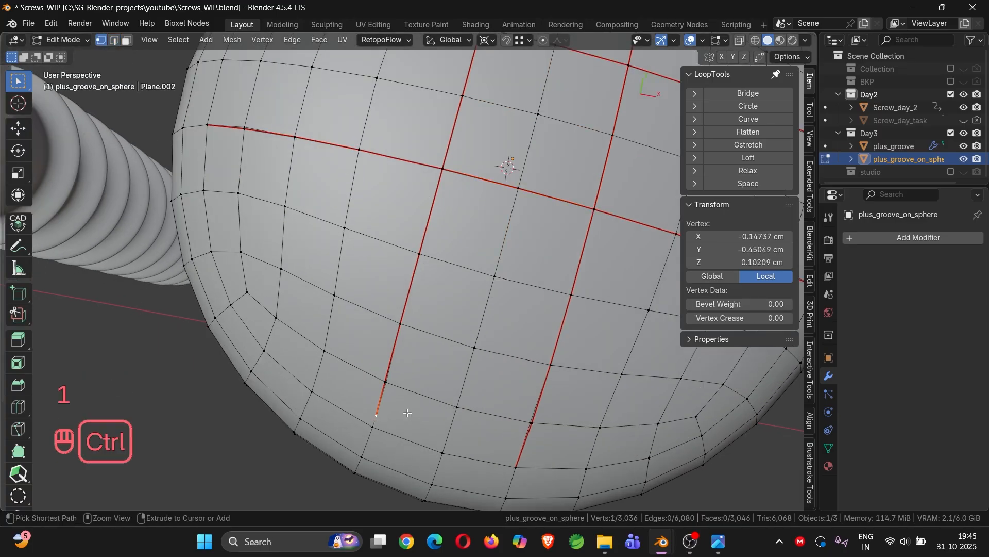
pyautogui.hotkey('ctrl', 'x')
# Connect the shortened left seam's end vertex to the vertex below it and dissolve the leftover sliver edge beside the seam.
pyautogui.click(385, 382)
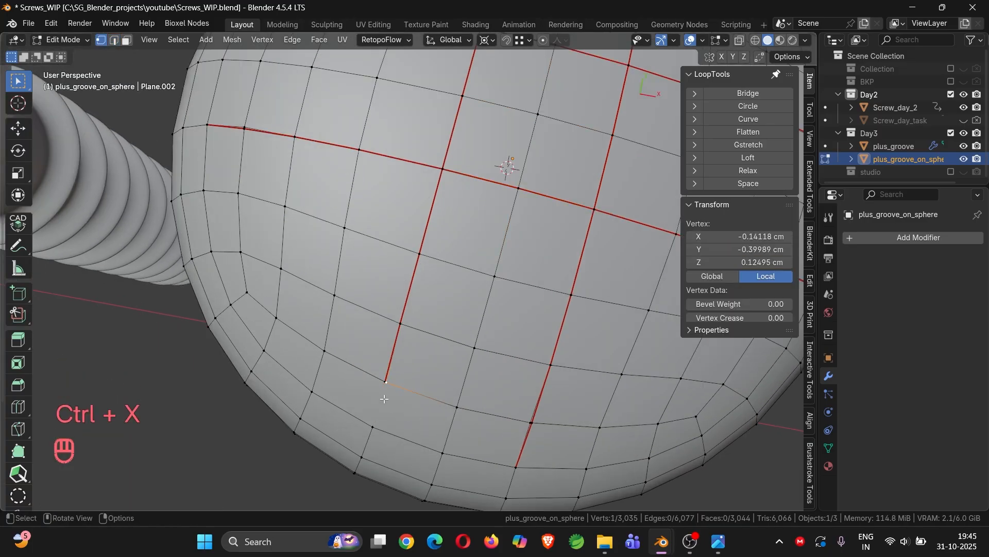
pyautogui.scroll(5, 387, 384)
pyautogui.scroll(2, 397, 376)
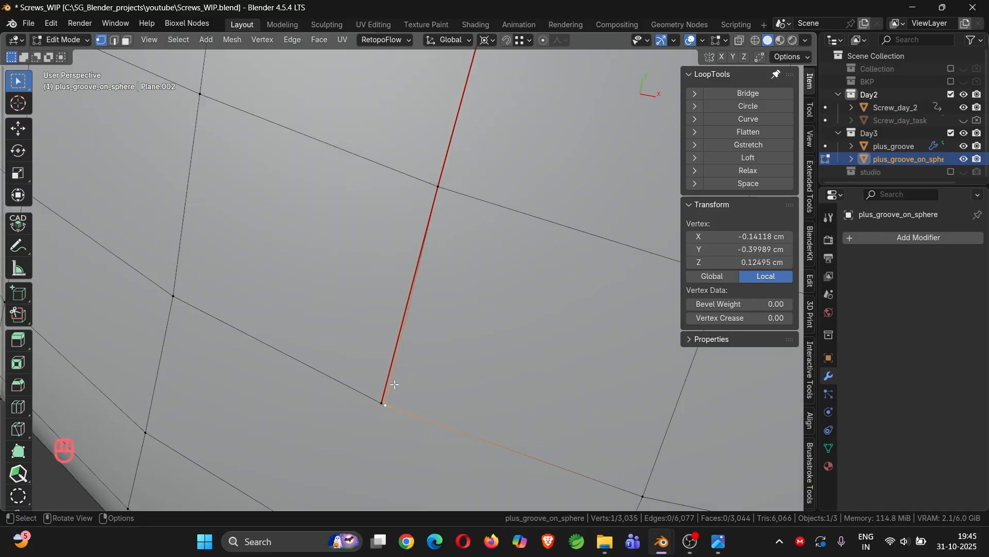
pyautogui.scroll(-4, 384, 403)
pyautogui.click(382, 402)
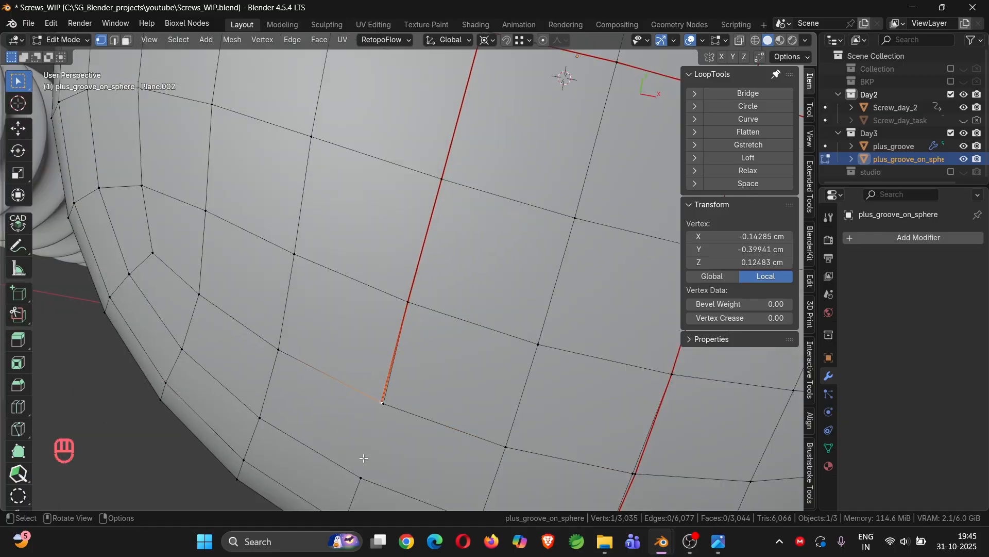
pyautogui.keyDown('shift'); pyautogui.click(361, 475); pyautogui.keyUp('shift')
pyautogui.press('j')
pyautogui.scroll(-1, 389, 399)
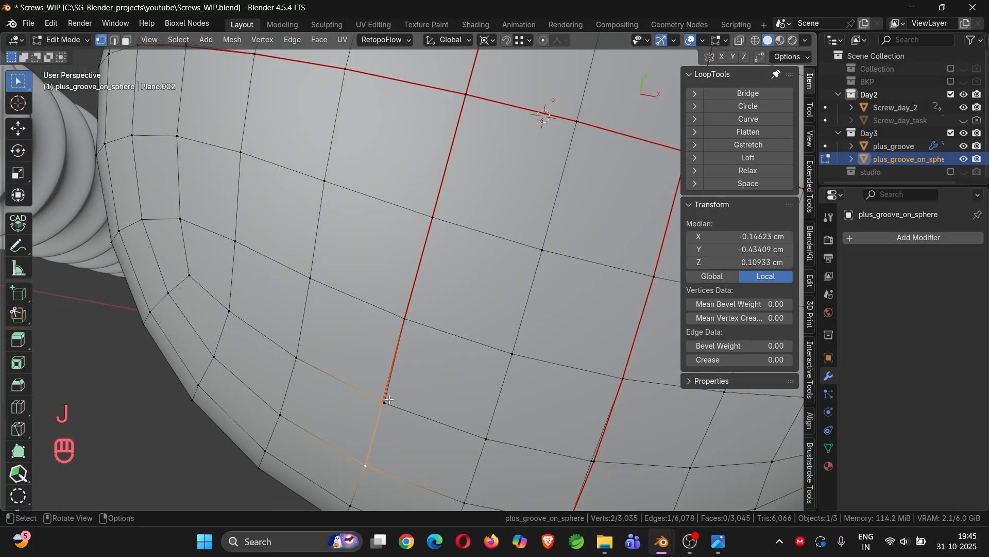
pyautogui.press('2')
pyautogui.hotkey('ctrl', 'x')
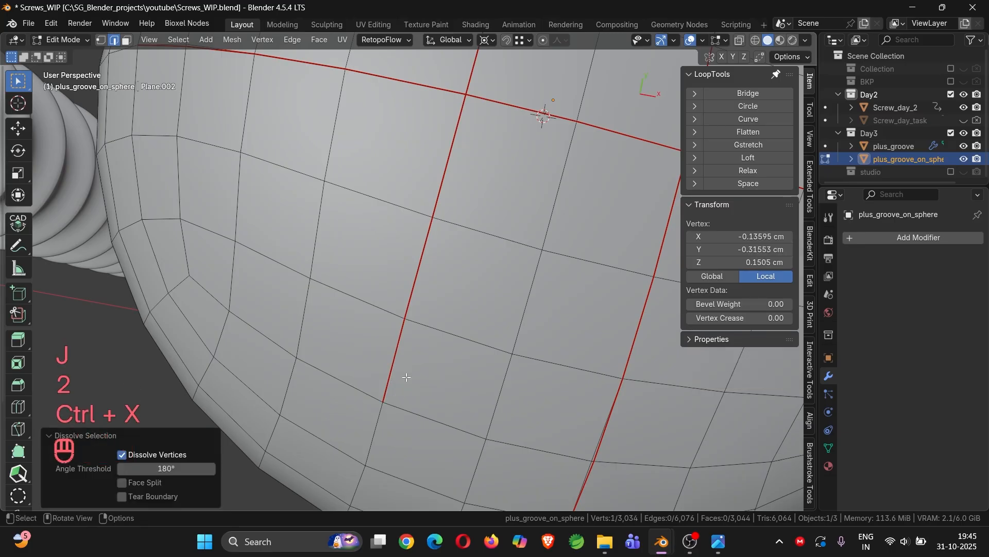
# Dissolve the leftover original edges beside both seams at the left end of the plus's horizontal arm.
pyautogui.scroll(5, 426, 299)
pyautogui.scroll(-7, 426, 300)
pyautogui.keyDown('shift'); pyautogui.moveTo(434, 274); pyautogui.dragTo(478, 288, button='middle'); pyautogui.keyUp('shift')
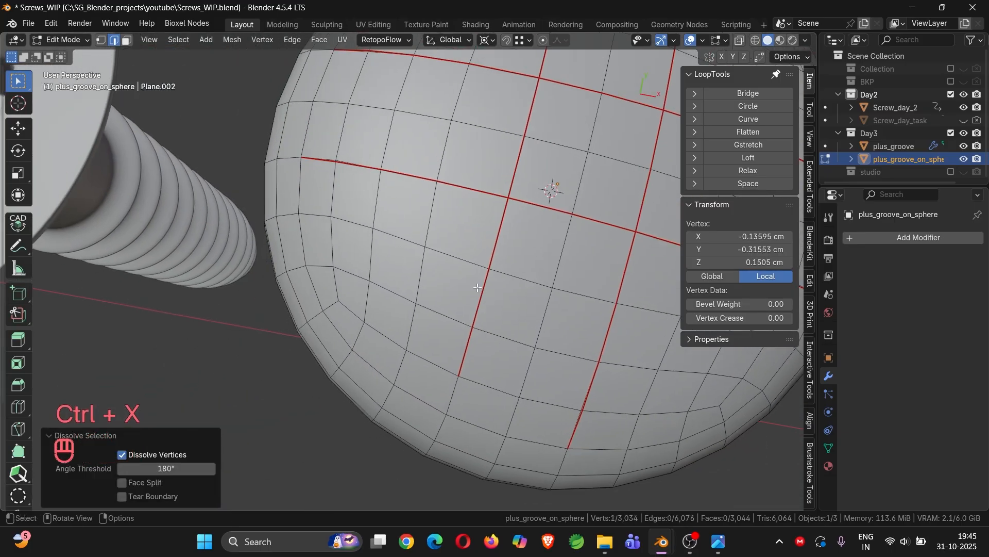
pyautogui.scroll(5, 325, 75)
pyautogui.keyDown('alt'); pyautogui.click(340, 284); pyautogui.keyUp('alt')
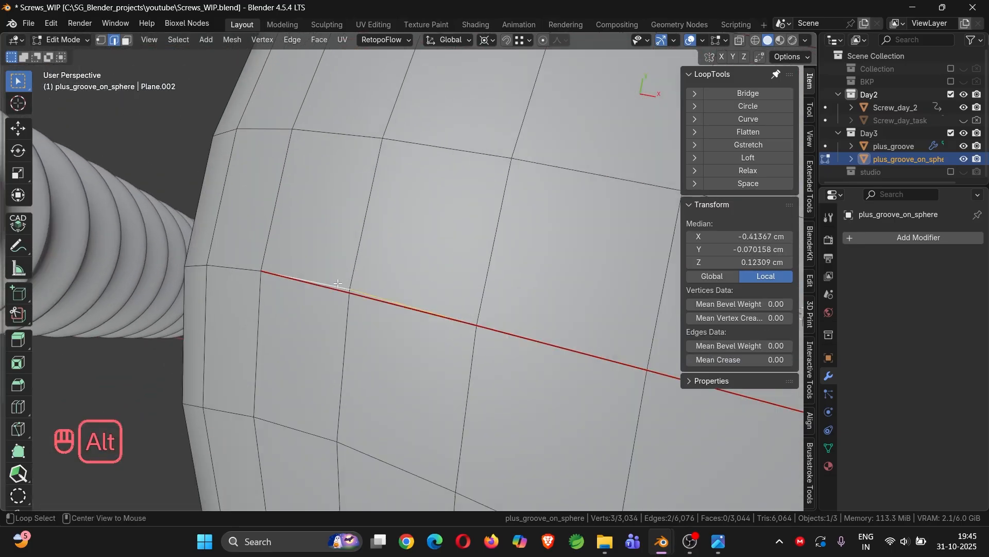
pyautogui.hotkey('ctrl', 'x')
pyautogui.scroll(-8, 391, 276)
pyautogui.keyDown('shift'); pyautogui.moveTo(515, 294); pyautogui.dragTo(519, 302, button='middle'); pyautogui.keyUp('shift')
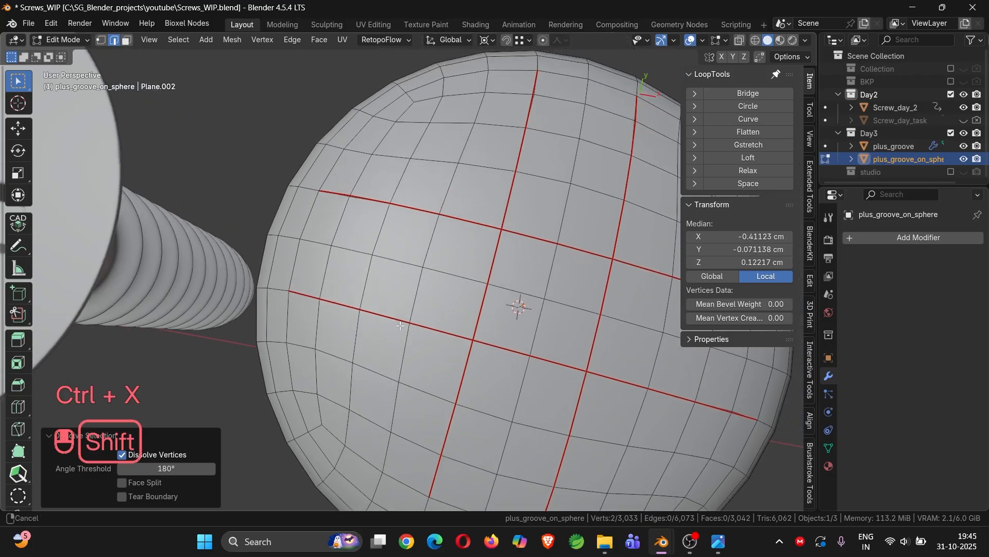
pyautogui.scroll(2, 313, 200)
pyautogui.scroll(5, 312, 200)
pyautogui.keyDown('alt'); pyautogui.click(360, 263); pyautogui.keyUp('alt')
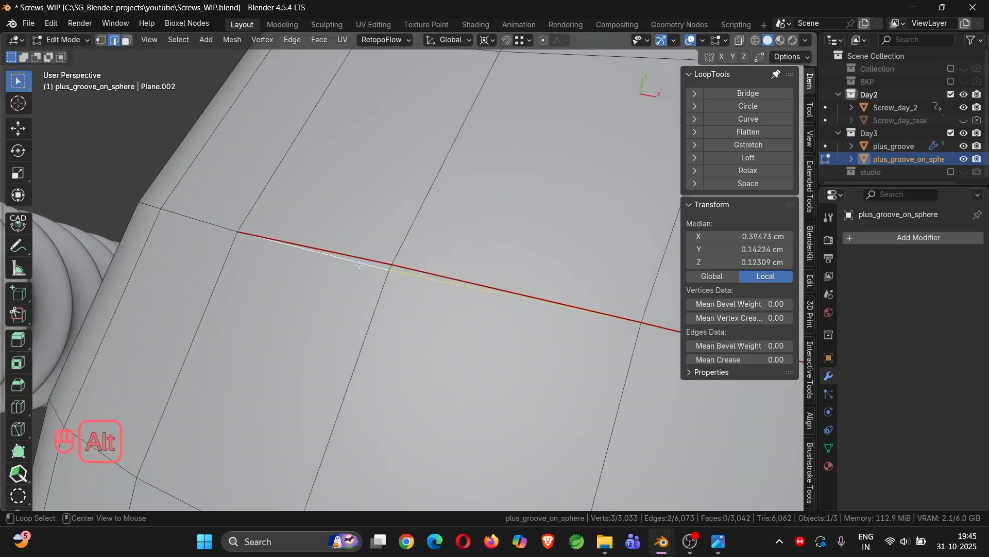
pyautogui.hotkey('ctrl', 'x')
pyautogui.scroll(-6, 586, 408)
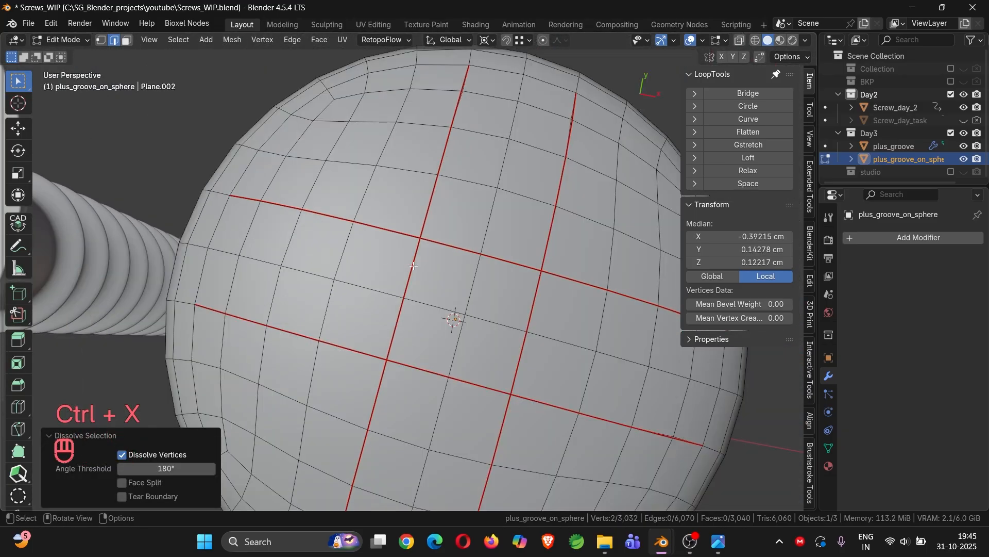
# Dissolve the leftover original edges beside both seams at the right end of the plus's horizontal arm.
pyautogui.scroll(3, 265, 213)
pyautogui.scroll(3, 527, 272)
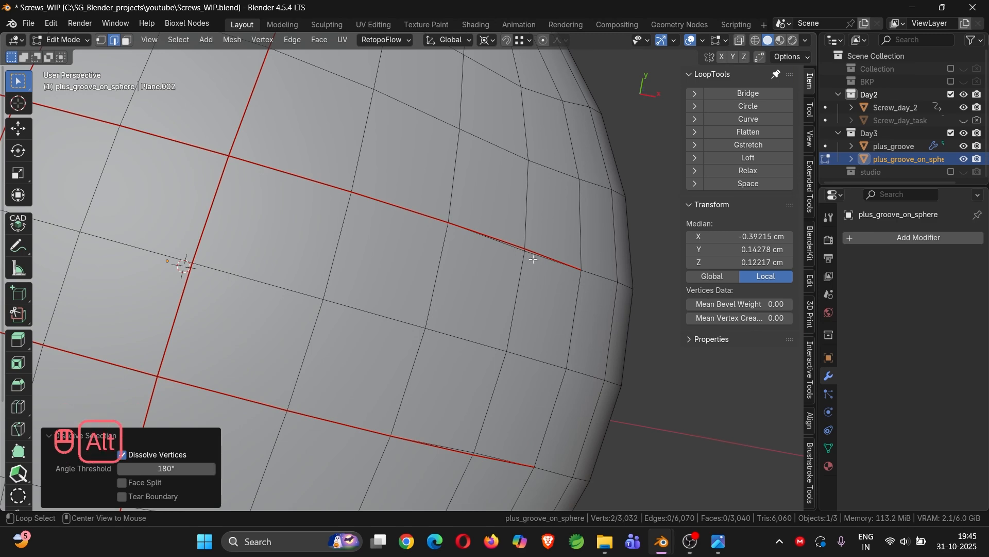
pyautogui.keyDown('alt'); pyautogui.click(537, 256); pyautogui.keyUp('alt')
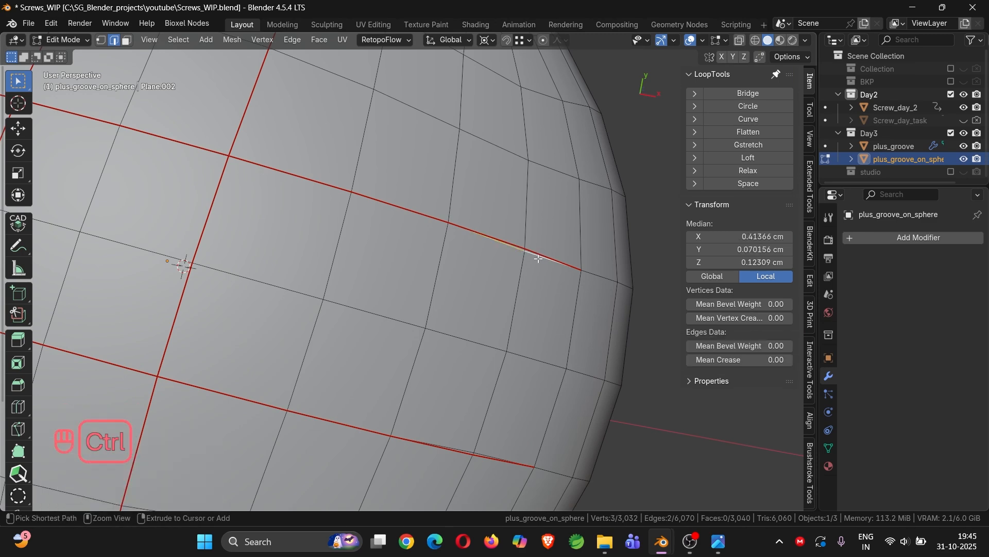
pyautogui.hotkey('ctrl', 'x')
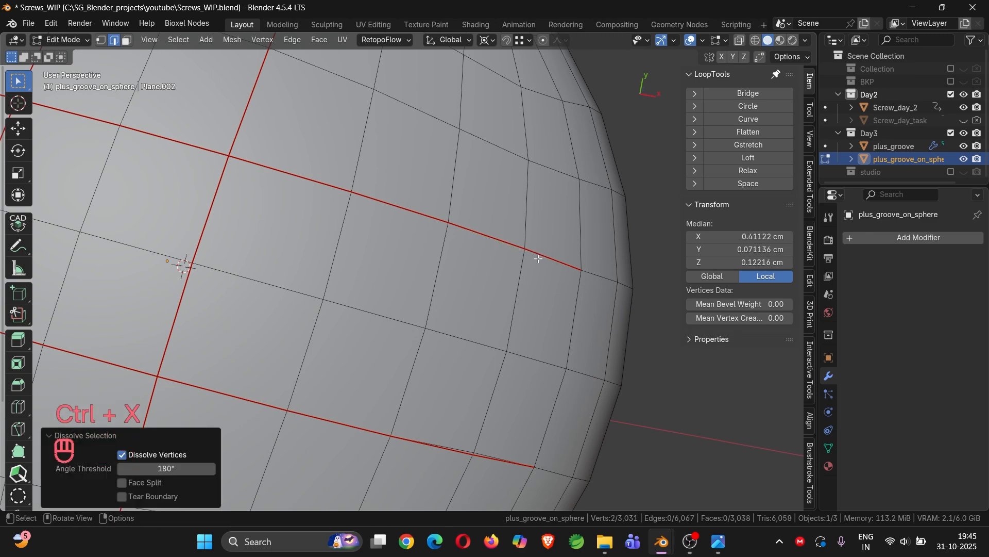
pyautogui.scroll(-1, 536, 259)
pyautogui.scroll(2, 449, 431)
pyautogui.keyDown('alt'); pyautogui.click(485, 406); pyautogui.keyUp('alt')
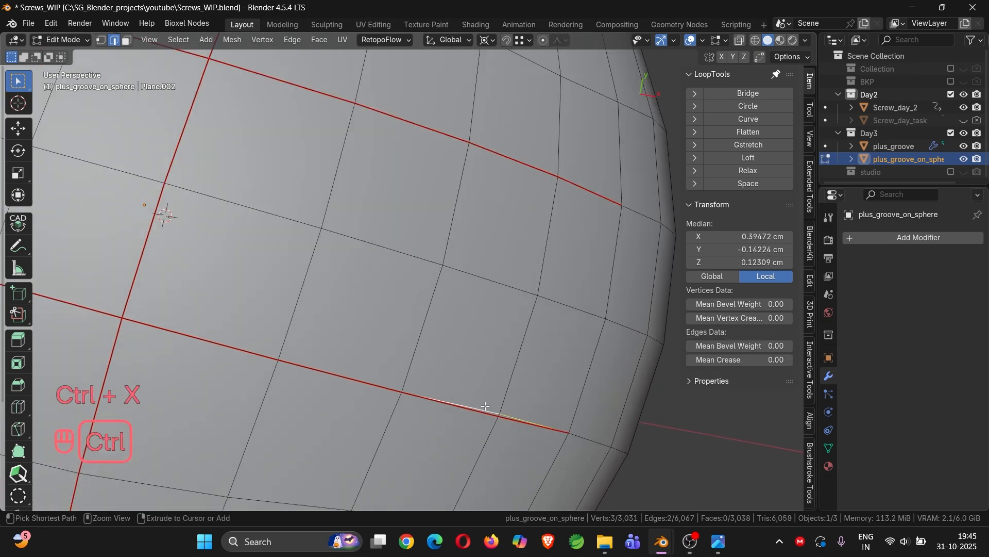
pyautogui.hotkey('ctrl', 'x')
pyautogui.scroll(-4, 288, 239)
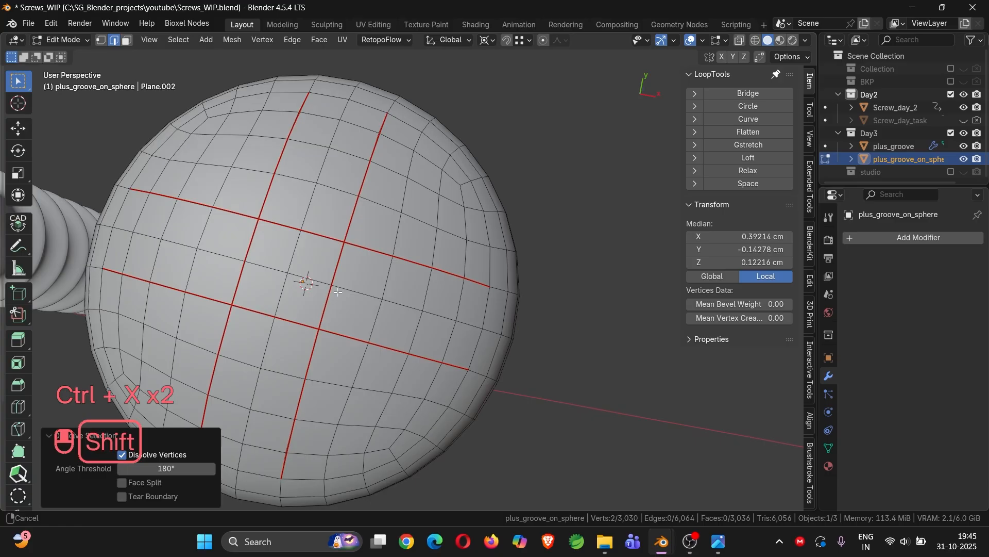
# Dissolve the leftover original edges beside both seams at the upper end of the plus's vertical arm.
pyautogui.scroll(6, 338, 292)
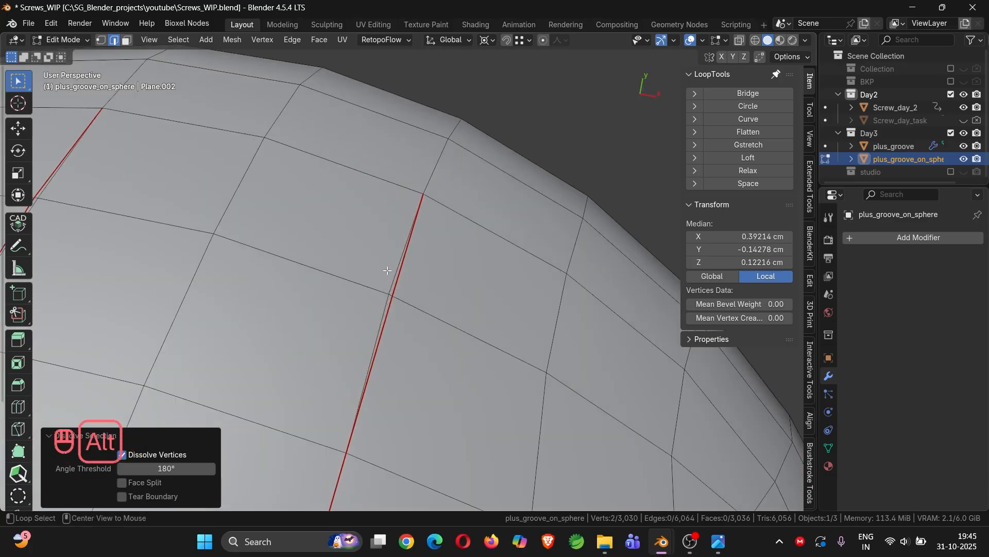
pyautogui.keyDown('alt'); pyautogui.click(388, 270); pyautogui.keyUp('alt')
pyautogui.hotkey('ctrl', 'x')
pyautogui.keyDown('shift'); pyautogui.moveTo(387, 270); pyautogui.dragTo(307, 245, button='middle'); pyautogui.keyUp('shift')
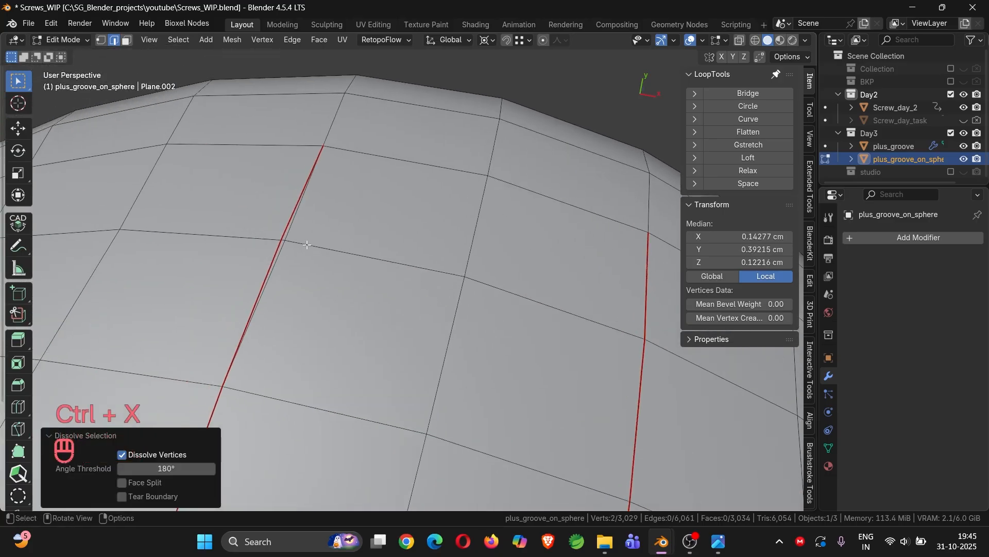
pyautogui.keyDown('alt'); pyautogui.click(307, 244); pyautogui.keyUp('alt')
pyautogui.hotkey('ctrl', 'x')
pyautogui.scroll(-3, 280, 260)
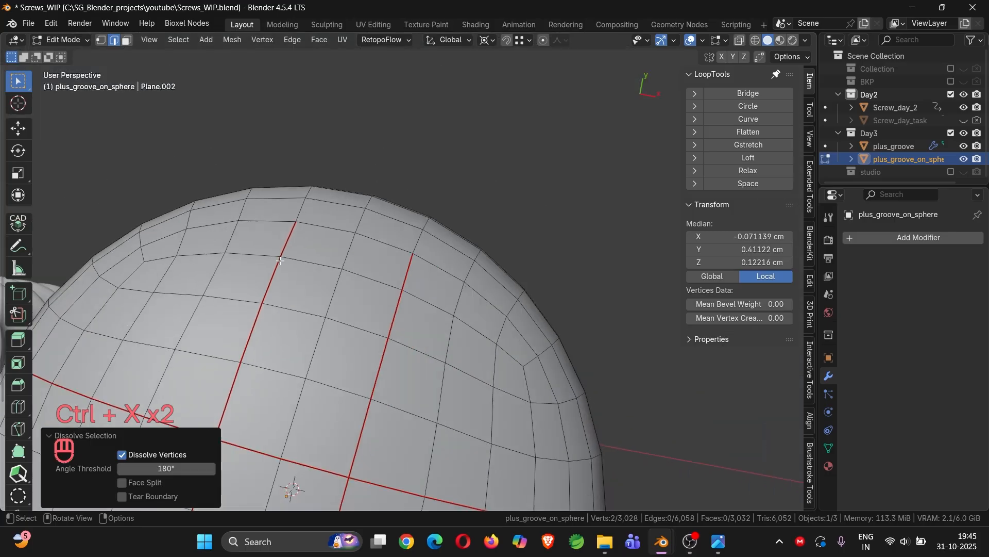
pyautogui.scroll(-2, 279, 261)
pyautogui.keyDown('shift'); pyautogui.moveTo(411, 246); pyautogui.dragTo(471, 140, button='middle'); pyautogui.keyUp('shift')
pyautogui.keyDown('shift'); pyautogui.moveTo(376, 333); pyautogui.dragTo(429, 193, button='middle'); pyautogui.keyUp('shift')
pyautogui.scroll(-1, 429, 194)
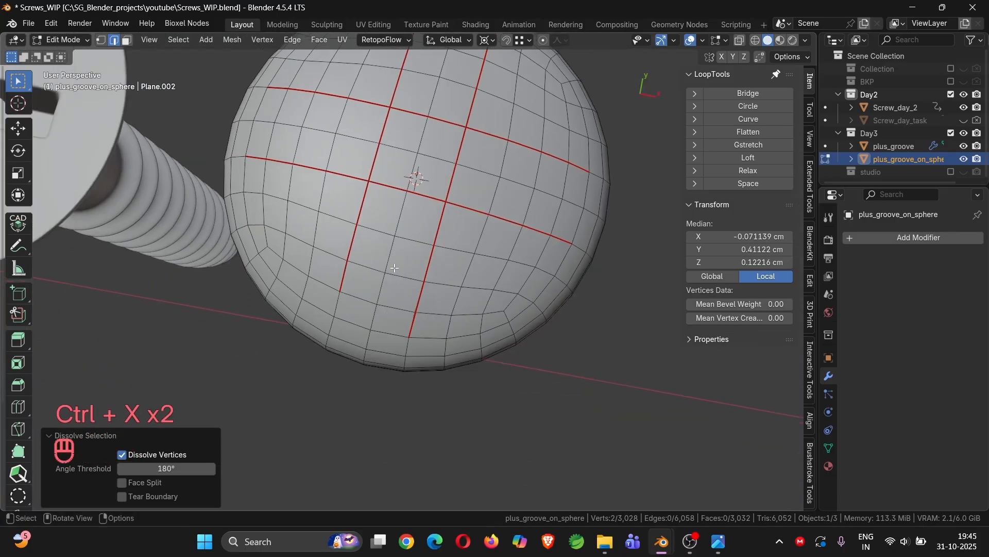
# Mark the edge that extends the left seam at the vertical arm's lower end as a seam.
pyautogui.scroll(2, 383, 283)
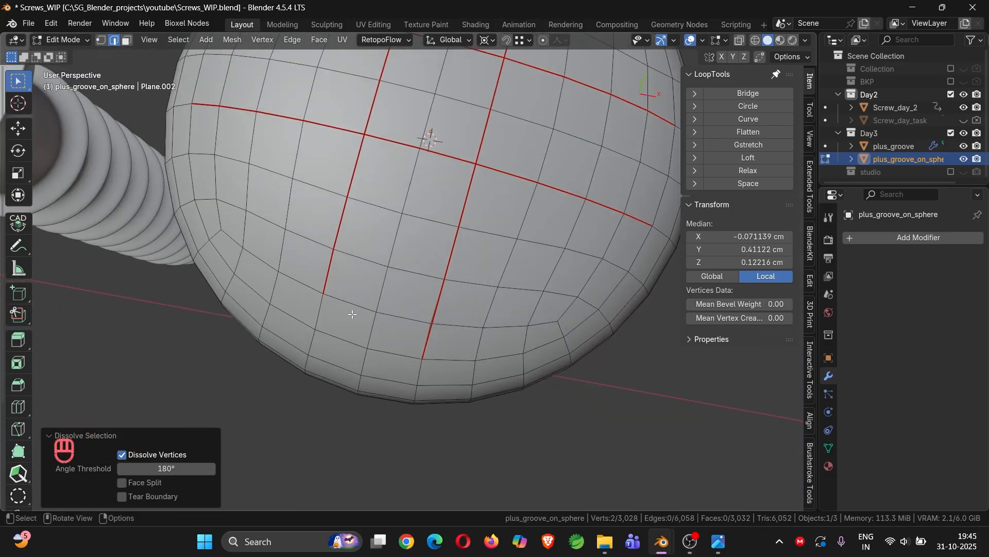
pyautogui.keyDown('alt'); pyautogui.click(319, 308); pyautogui.keyUp('alt')
pyautogui.scroll(-2, 326, 289)
pyautogui.click(325, 292)
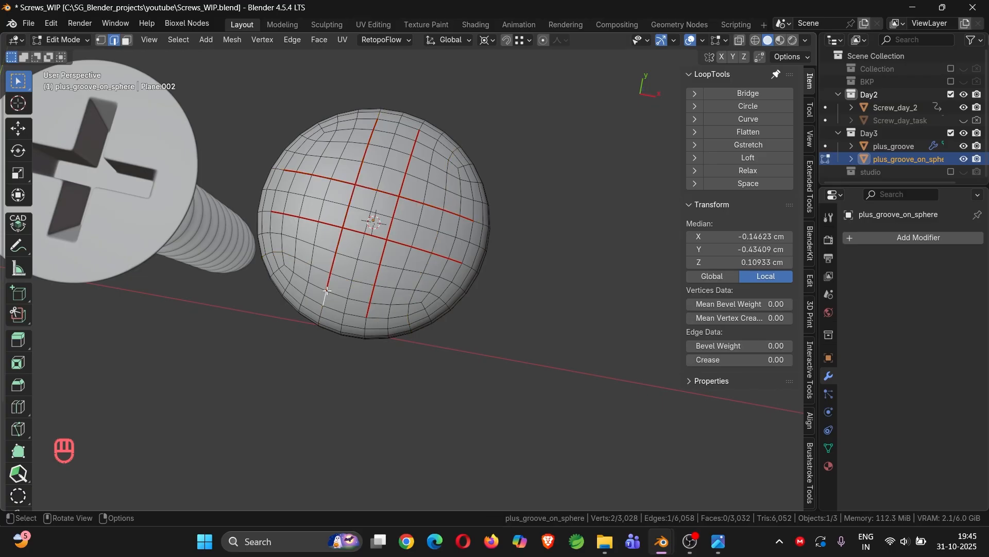
pyautogui.hotkey('ctrl', 'e')
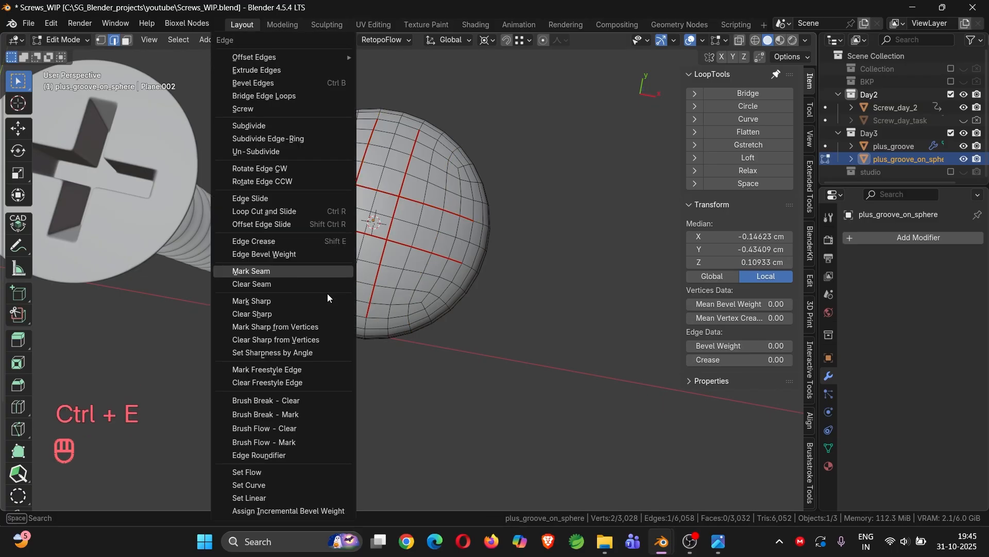
pyautogui.click(288, 273)
# Mark the edges closing off the ends of all four arms of the plus as seams.
pyautogui.keyDown('shift'); pyautogui.click(353, 315); pyautogui.keyUp('shift')
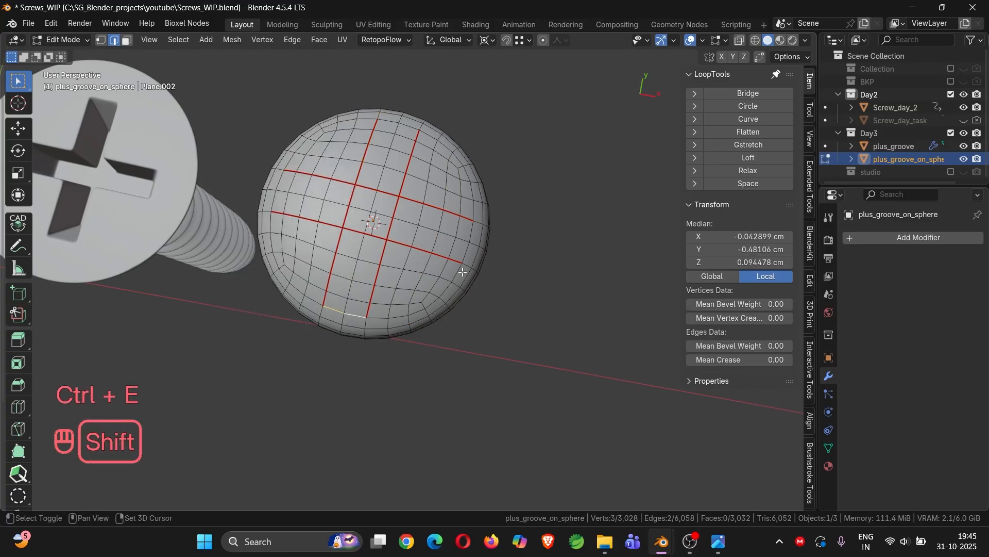
pyautogui.keyDown('shift'); pyautogui.click(463, 258); pyautogui.keyUp('shift')
pyautogui.keyDown('shift'); pyautogui.click(469, 238); pyautogui.keyUp('shift')
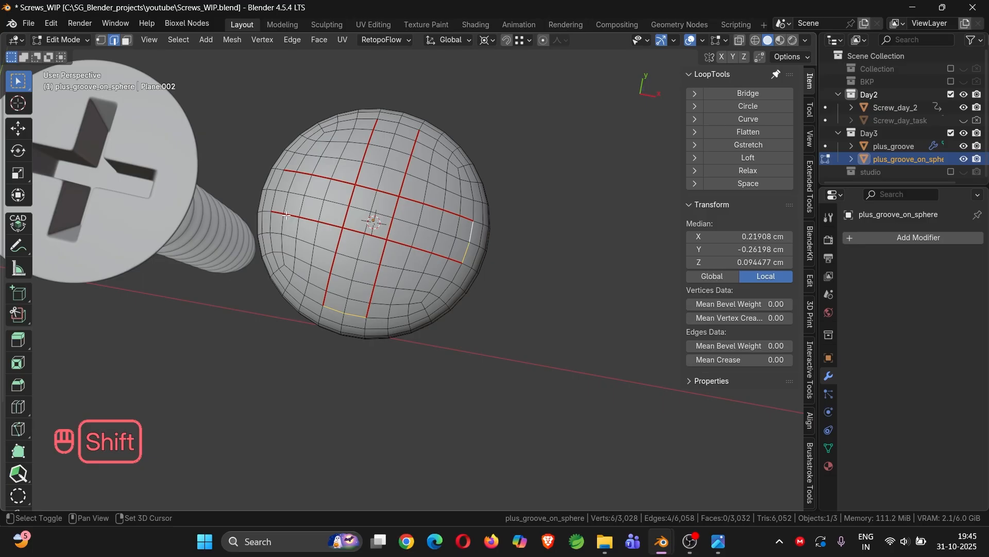
pyautogui.keyDown('shift'); pyautogui.click(273, 202); pyautogui.keyUp('shift')
pyautogui.keyDown('shift'); pyautogui.click(279, 182); pyautogui.keyUp('shift')
pyautogui.keyDown('shift'); pyautogui.click(385, 119); pyautogui.keyUp('shift')
pyautogui.keyDown('shift'); pyautogui.click(403, 129); pyautogui.keyUp('shift')
pyautogui.hotkey('ctrl', 'e')
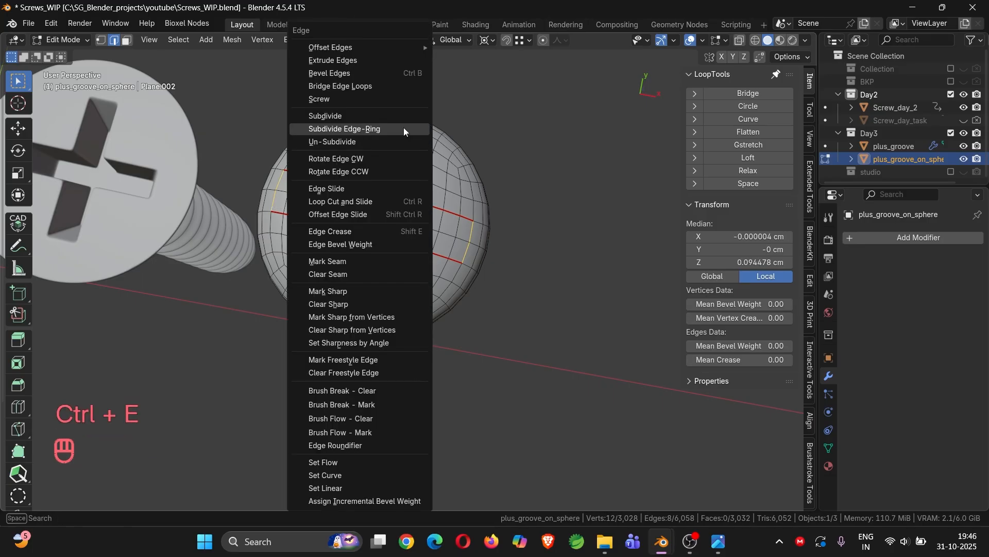
pyautogui.click(373, 258)
# Clear the seams around the central square where the two arms of the plus cross.
pyautogui.click(348, 198)
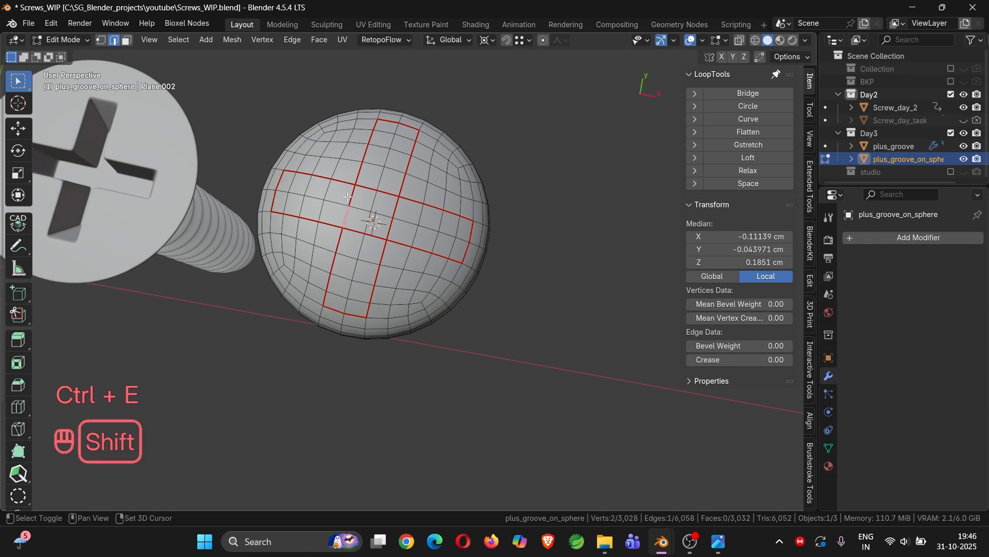
pyautogui.keyDown('shift'); pyautogui.click(349, 197); pyautogui.keyUp('shift')
pyautogui.keyDown('shift'); pyautogui.click(392, 208); pyautogui.keyUp('shift')
pyautogui.keyDown('shift'); pyautogui.click(389, 227); pyautogui.keyUp('shift')
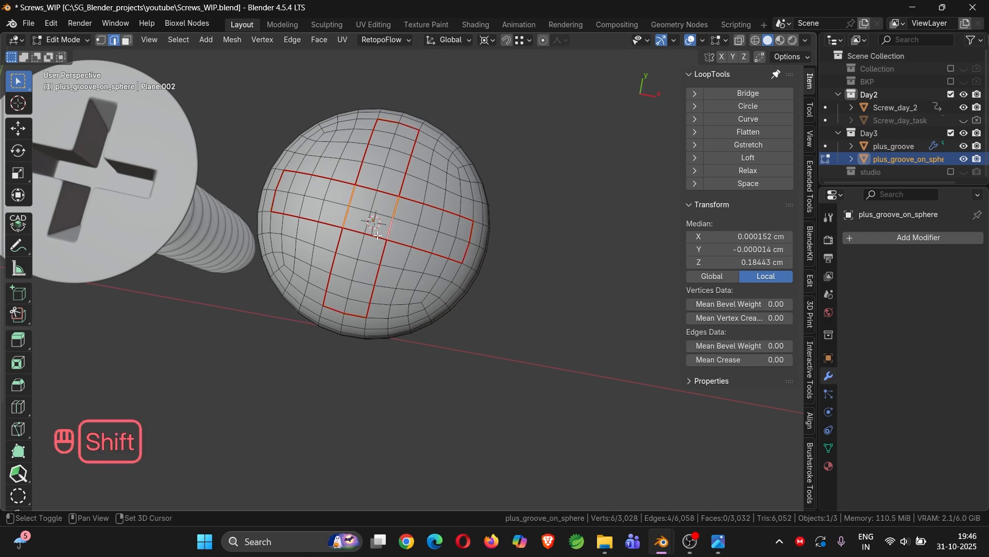
pyautogui.keyDown('shift'); pyautogui.click(378, 236); pyautogui.keyUp('shift')
pyautogui.keyDown('shift'); pyautogui.click(352, 230); pyautogui.keyUp('shift')
pyautogui.keyDown('shift'); pyautogui.click(364, 191); pyautogui.keyUp('shift')
pyautogui.keyDown('shift'); pyautogui.click(387, 192); pyautogui.keyUp('shift')
pyautogui.hotkey('ctrl', 'e')
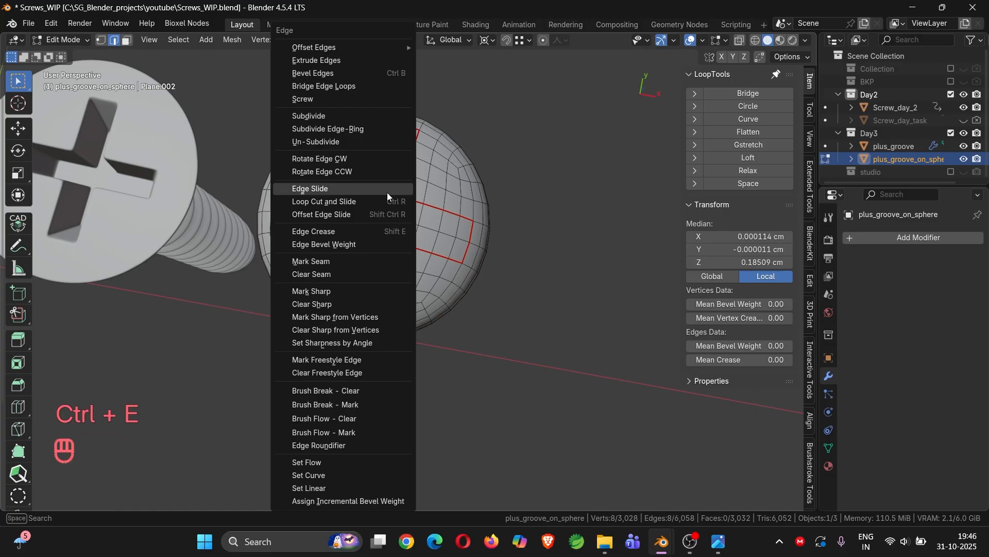
pyautogui.click(363, 260)
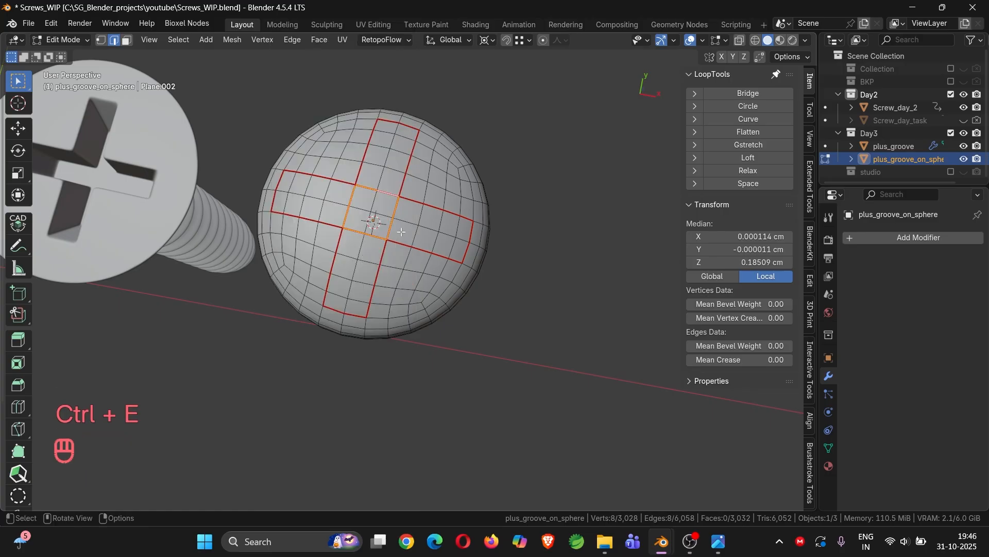
pyautogui.hotkey('ctrl', 'e')
pyautogui.click(380, 245)
pyautogui.click(491, 208)
# Merge all vertices of the screw by distance, using a merge distance of 0.0001 cm.
pyautogui.moveTo(534, 203); pyautogui.dragTo(400, 265, button='middle')
pyautogui.press('a')
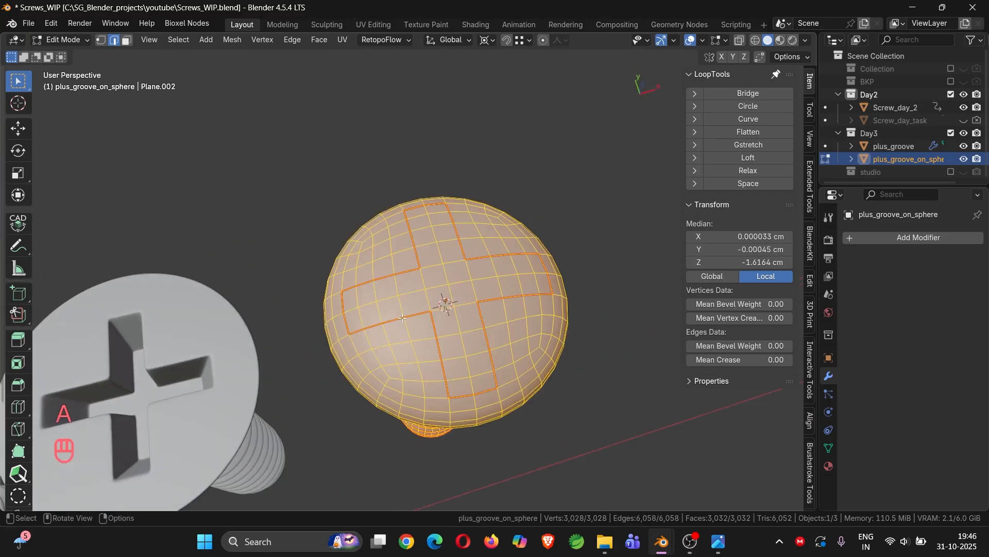
pyautogui.press('m')
pyautogui.click(402, 316)
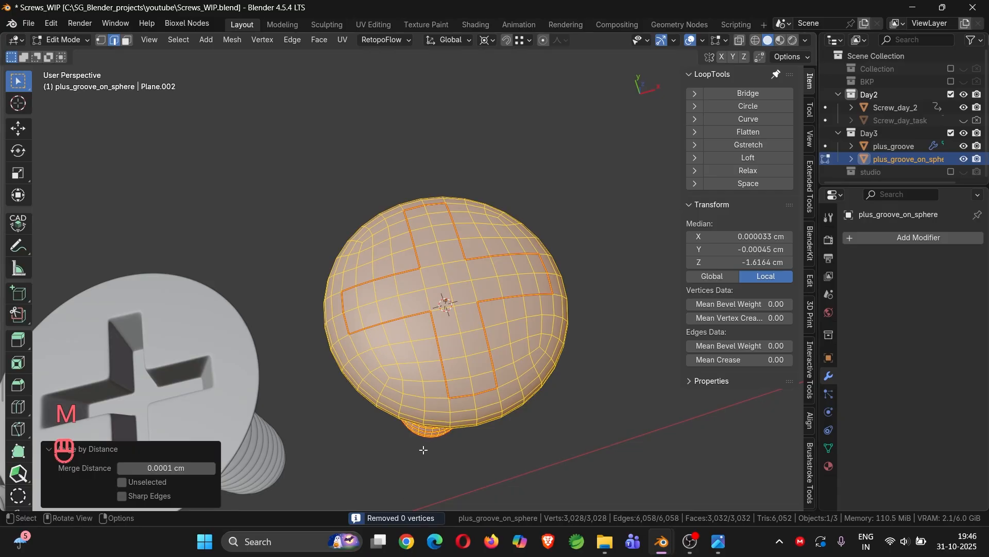
pyautogui.click(450, 295)
pyautogui.click(324, 209)
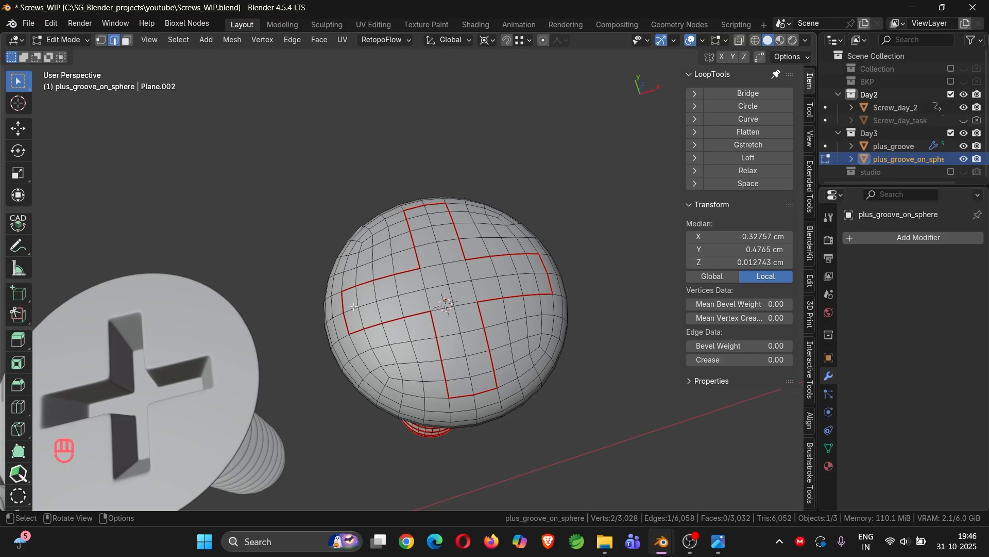
# Try selecting the plus's faces in face mode, arm by arm, with filled shortest-path regions.
pyautogui.press('3')
pyautogui.keyDown('ctrl'); pyautogui.keyDown('shift'); pyautogui.click(542, 282); pyautogui.keyUp('shift'); pyautogui.keyUp('ctrl')
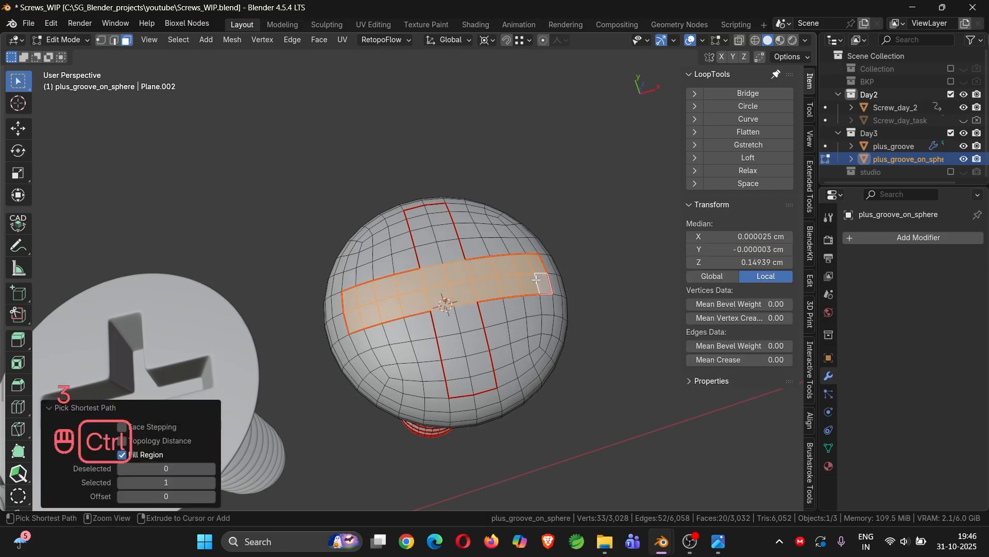
pyautogui.keyDown('ctrl'); pyautogui.keyDown('shift'); pyautogui.click(417, 210); pyautogui.keyUp('shift'); pyautogui.keyUp('ctrl')
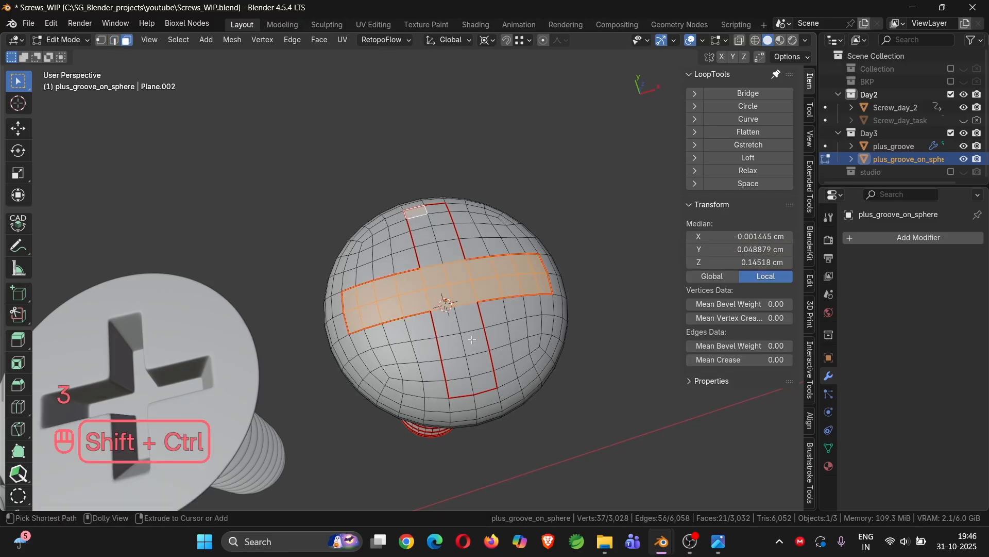
pyautogui.keyDown('ctrl'); pyautogui.keyDown('shift'); pyautogui.click(483, 378); pyautogui.keyUp('shift'); pyautogui.keyUp('ctrl')
pyautogui.click(309, 232)
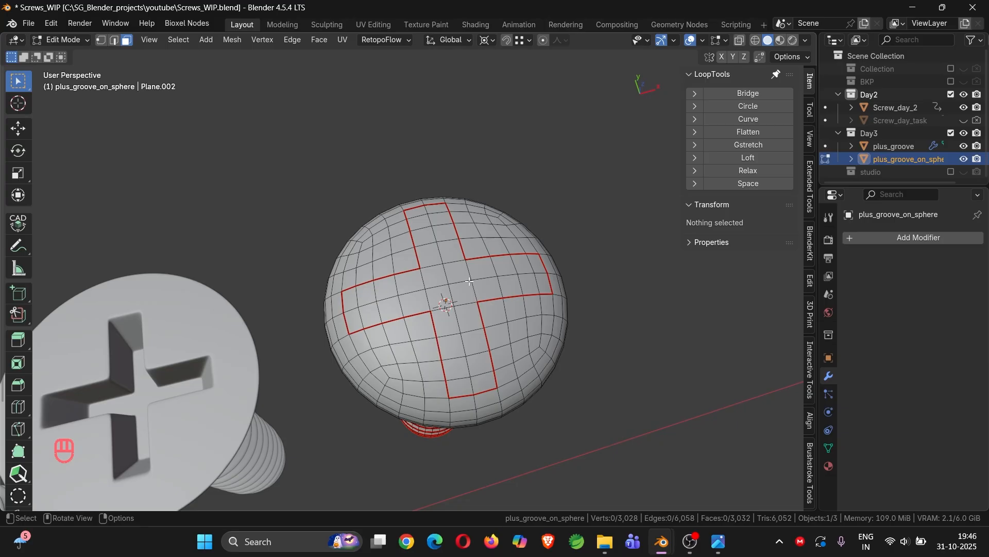
# Try insetting the seam-bounded plus faces by about 0.015 cm and undo the inset.
pyautogui.press('l')
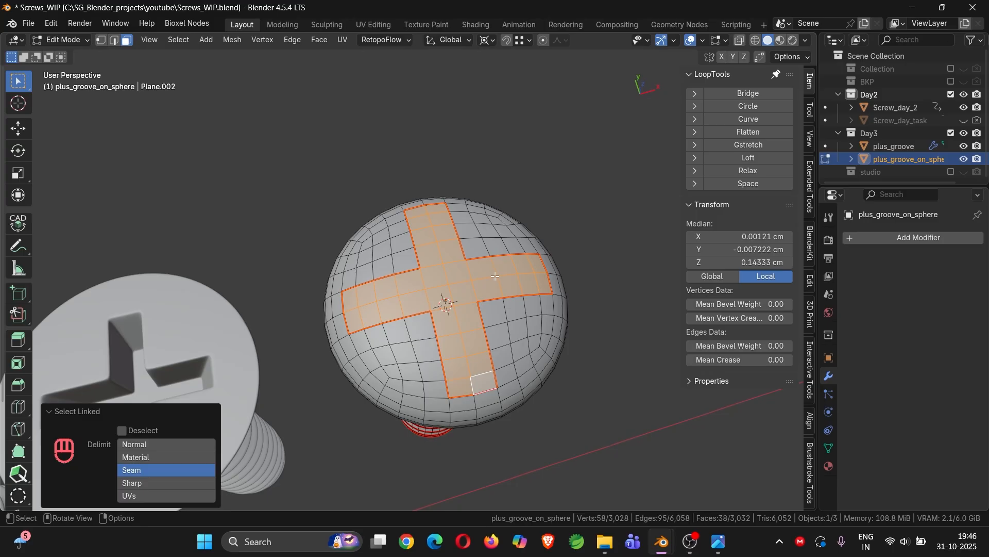
pyautogui.press('i')
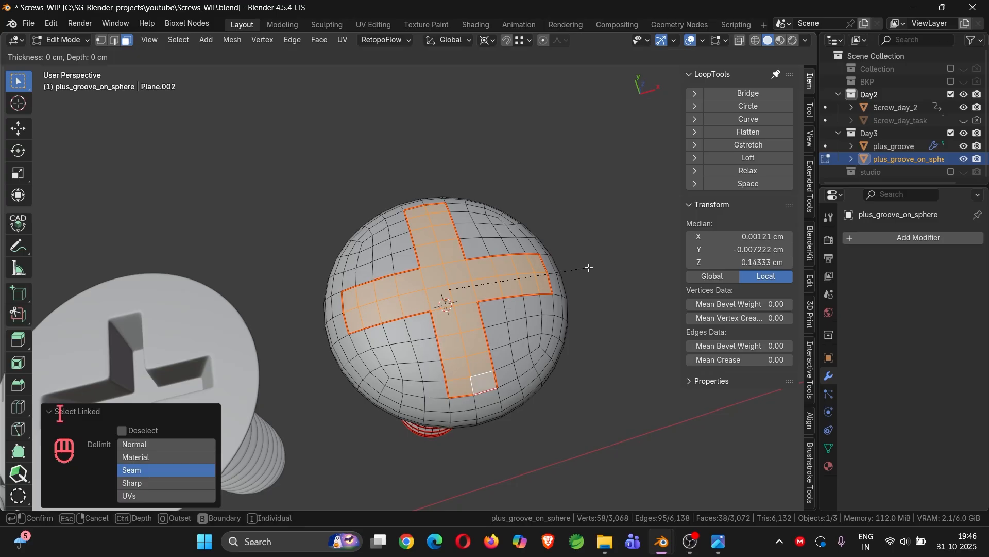
pyautogui.click(586, 271)
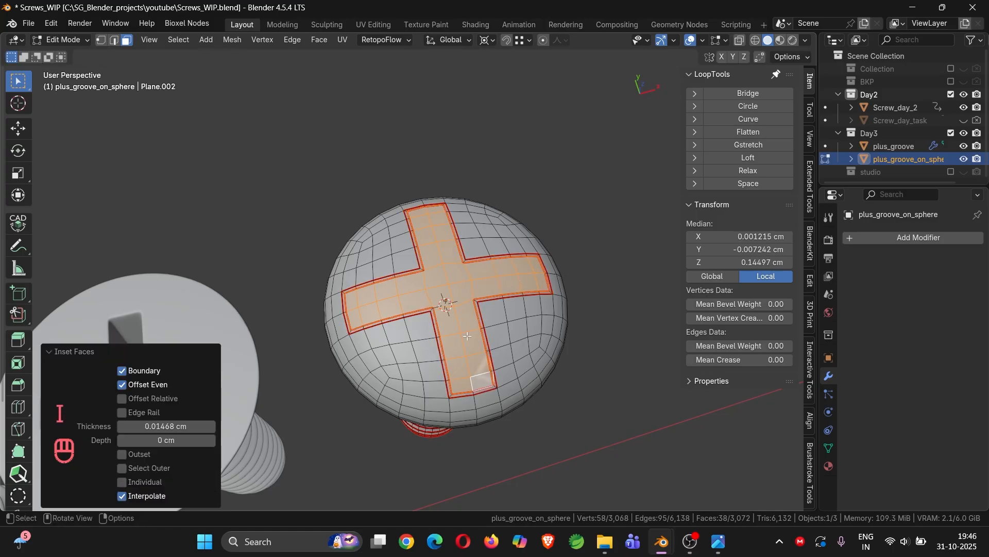
pyautogui.moveTo(483, 354); pyautogui.dragTo(451, 332, button='middle')
pyautogui.scroll(6, 443, 396)
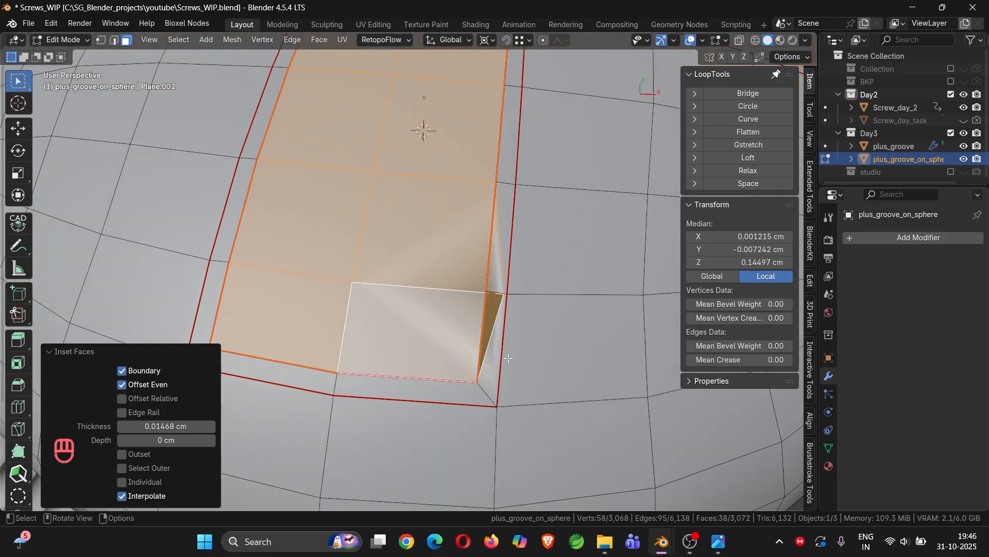
pyautogui.hotkey('ctrl', 'z')
# Dissolve the leftover edges running beside the right seam at the lower end of the plus's vertical arm.
pyautogui.scroll(3, 501, 337)
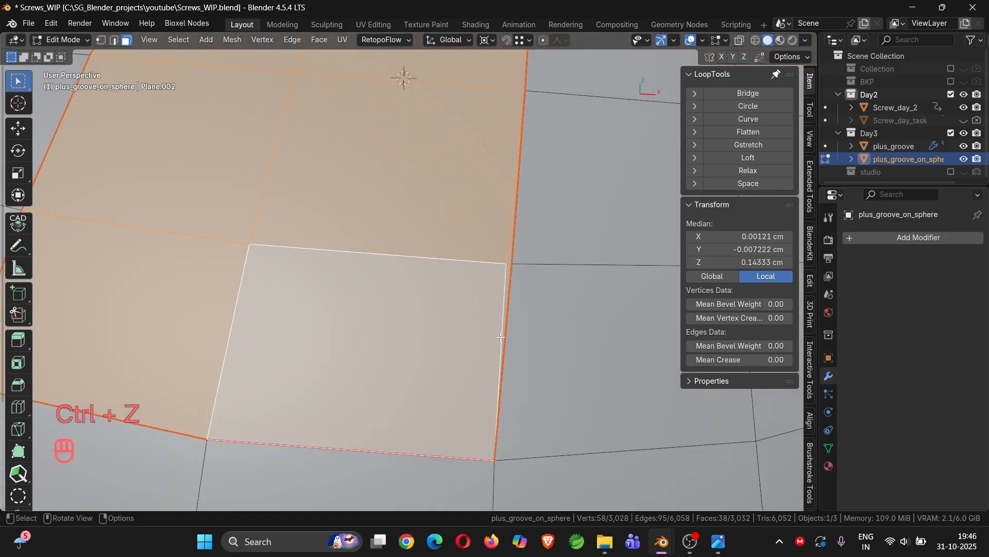
pyautogui.press('2')
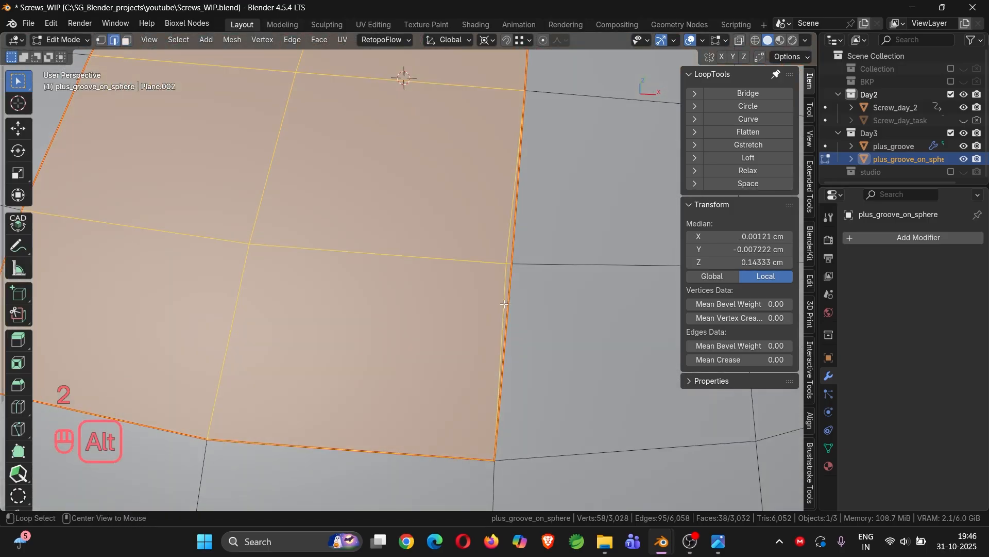
pyautogui.keyDown('alt'); pyautogui.click(507, 303); pyautogui.keyUp('alt')
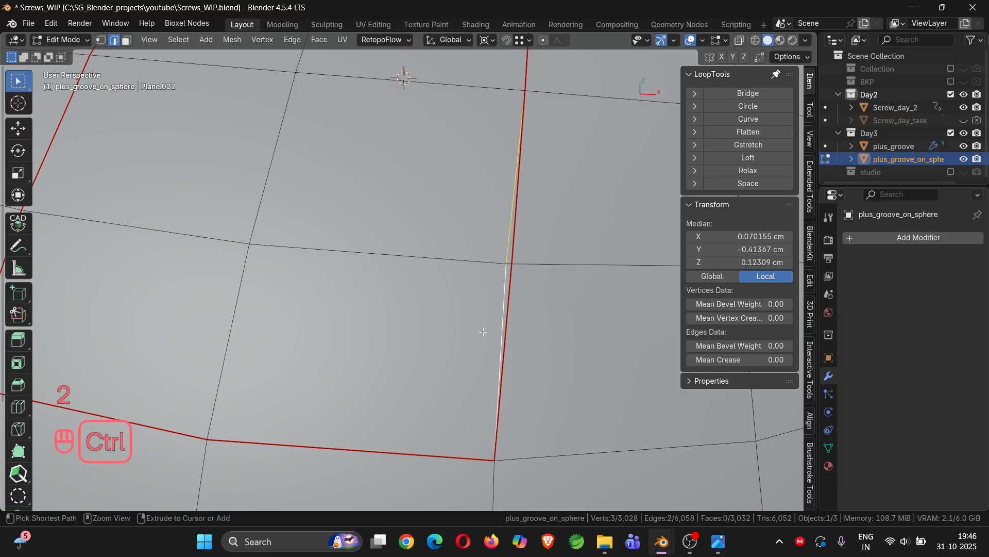
pyautogui.hotkey('ctrl', 'x')
pyautogui.scroll(-5, 481, 331)
pyautogui.scroll(1, 443, 338)
pyautogui.scroll(-5, 468, 344)
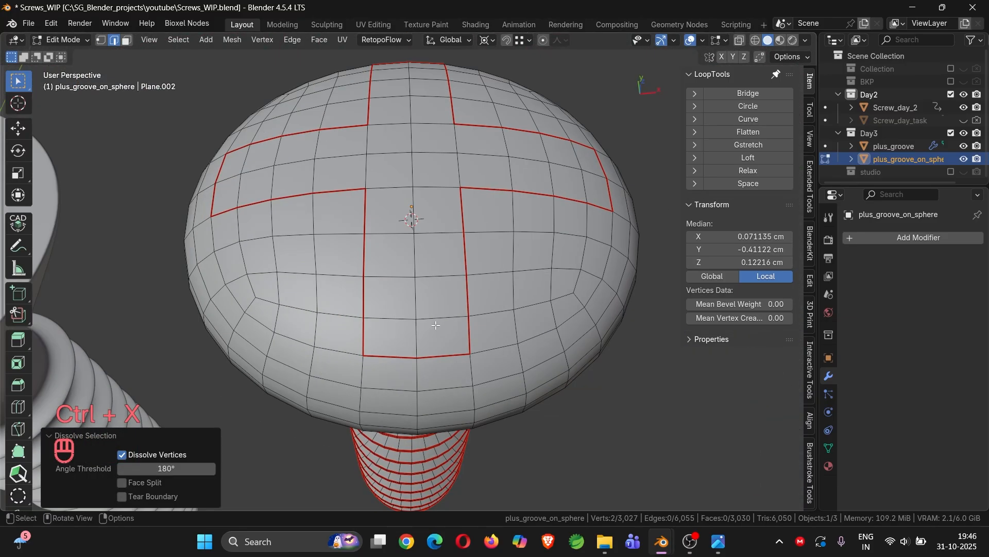
pyautogui.scroll(1, 422, 292)
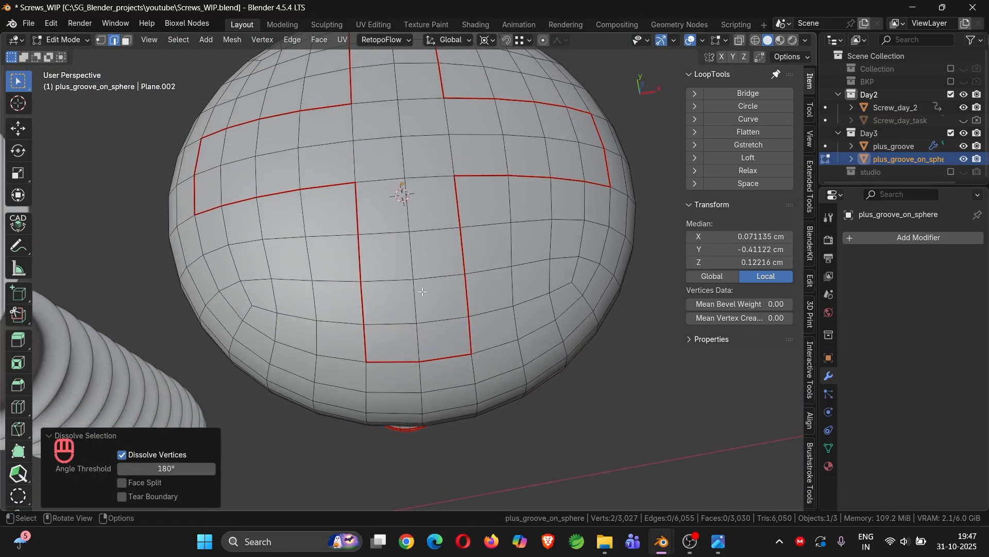
# Select the linked plus faces delimited by seams and inset them about 0.026 cm with Edge Rail enabled.
pyautogui.press('l')
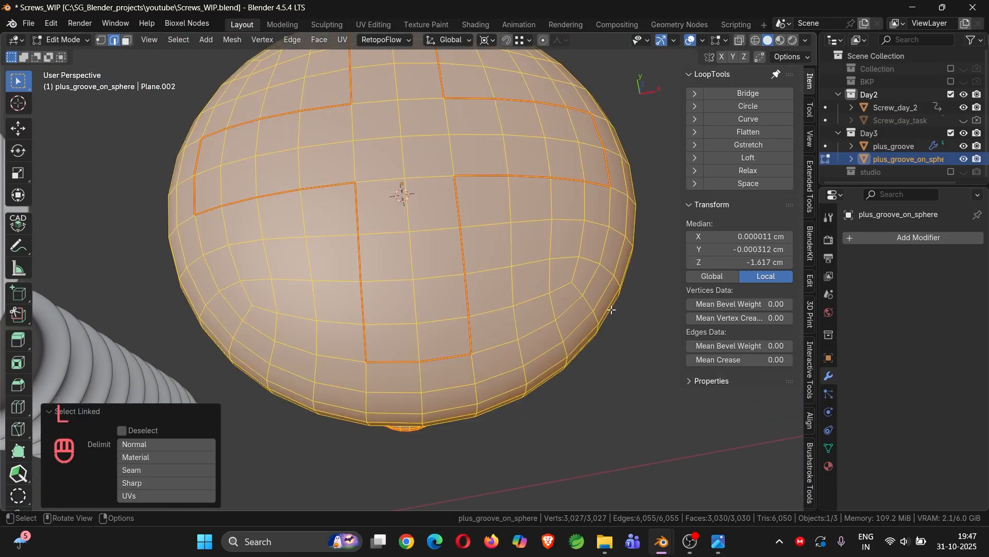
pyautogui.click(640, 393)
pyautogui.press('3')
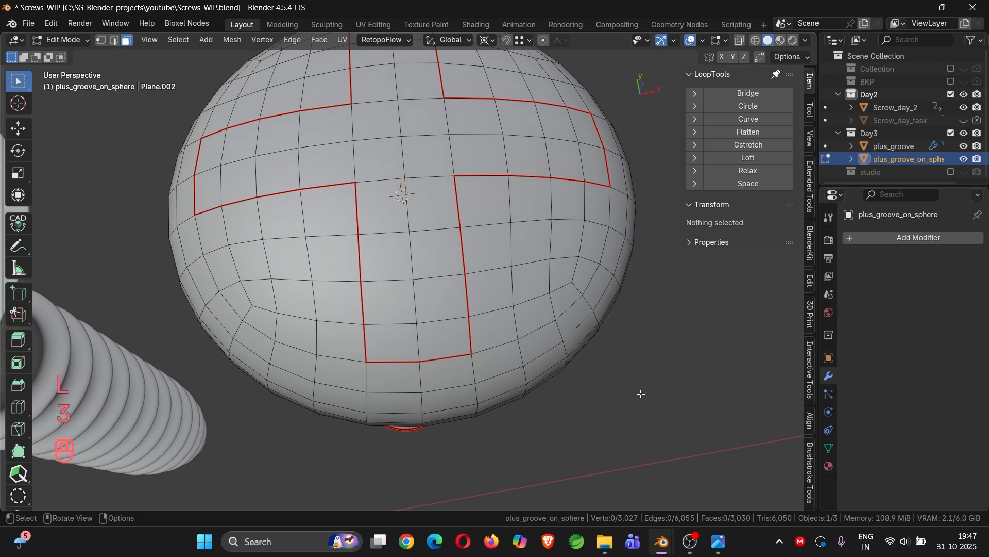
pyautogui.press('l')
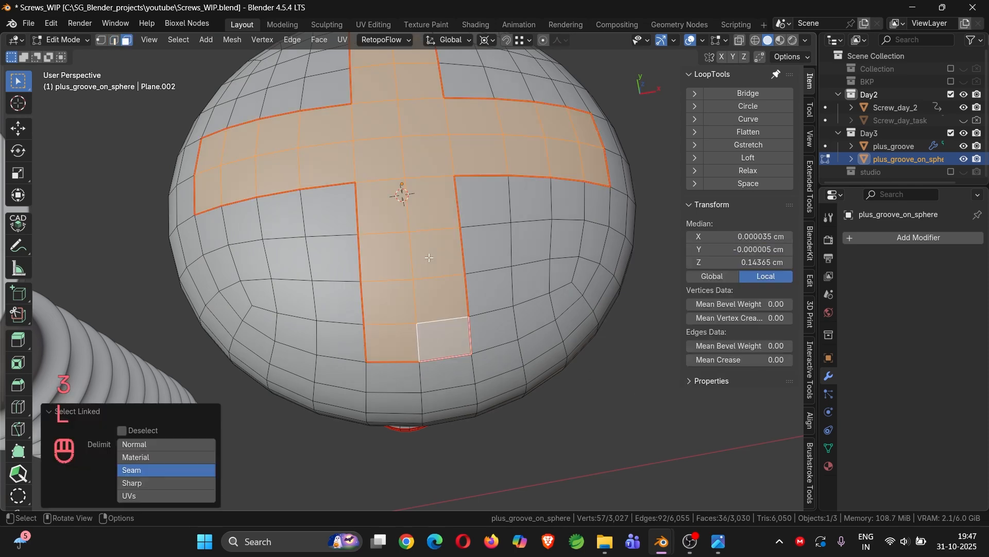
pyautogui.moveTo(435, 184); pyautogui.dragTo(415, 257, button='middle')
pyautogui.scroll(-3, 417, 210)
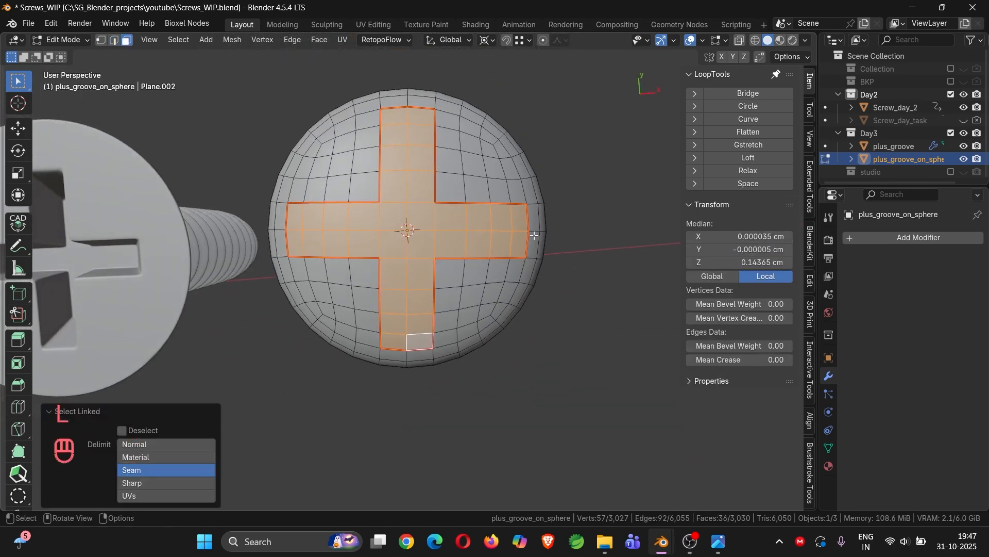
pyautogui.press('i')
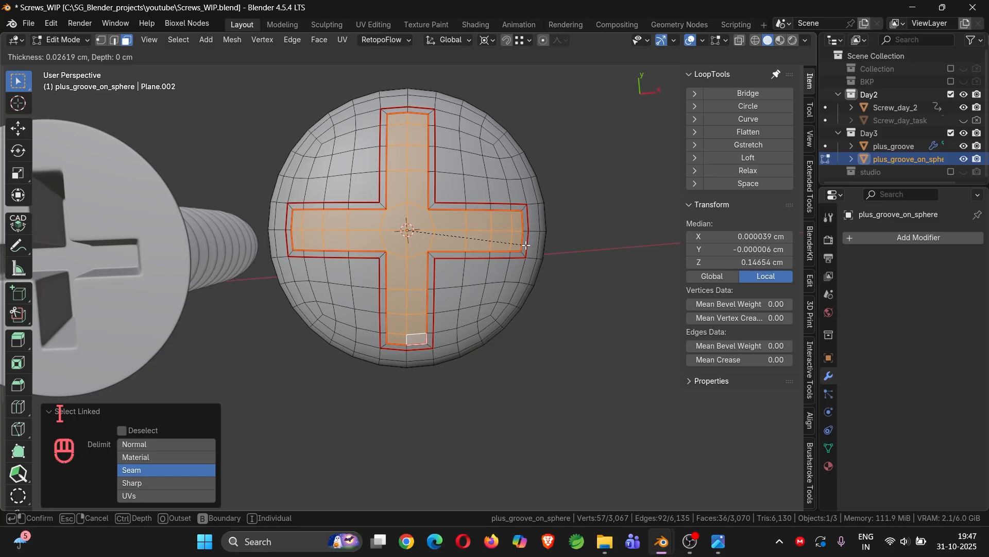
pyautogui.click(526, 246)
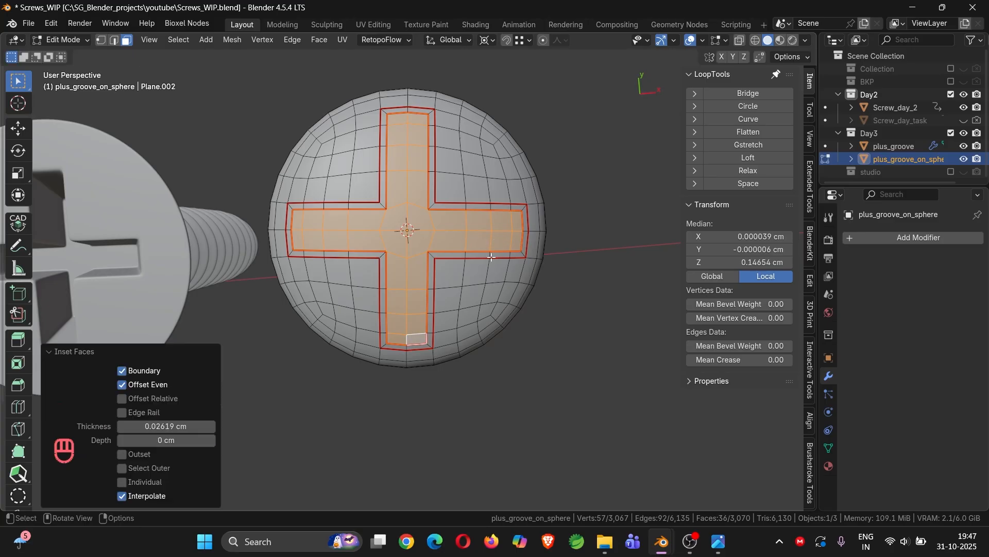
pyautogui.click(150, 413)
# Set the transform pivot point to Individual Origins.
pyautogui.moveTo(388, 280); pyautogui.dragTo(458, 279, button='middle')
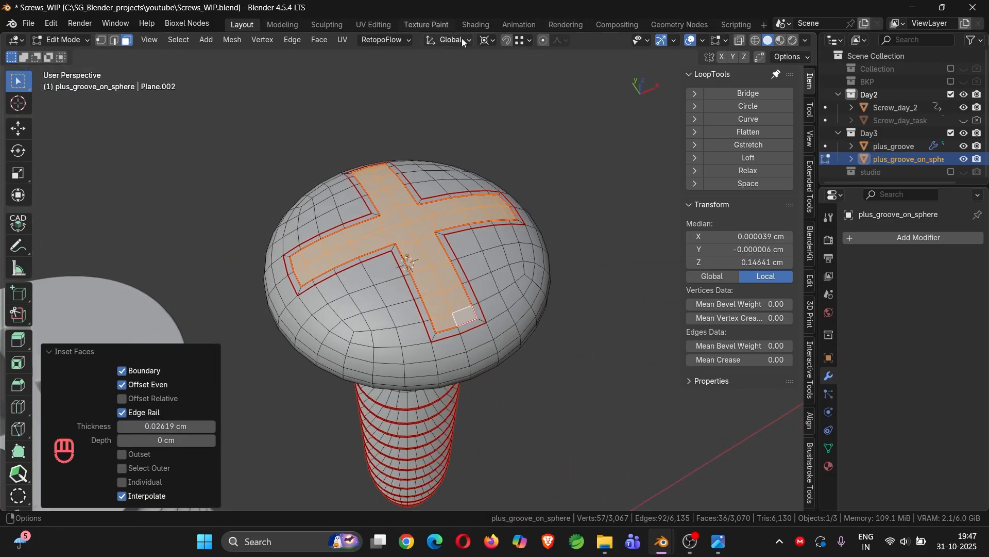
pyautogui.click(486, 40)
pyautogui.click(510, 100)
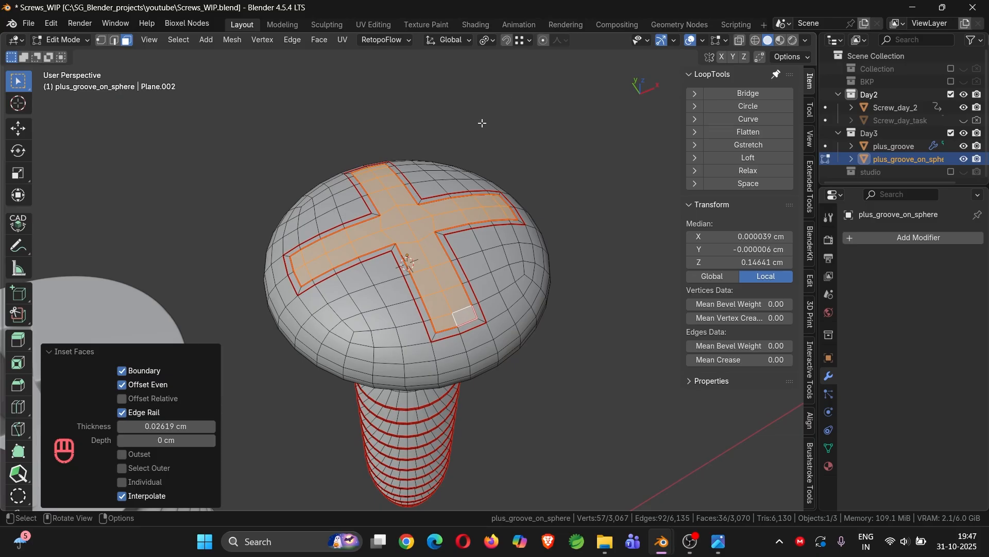
# Extrude the plus faces about 0.21 cm down into the head and scale the groove floor to about 0.719.
pyautogui.press('e')
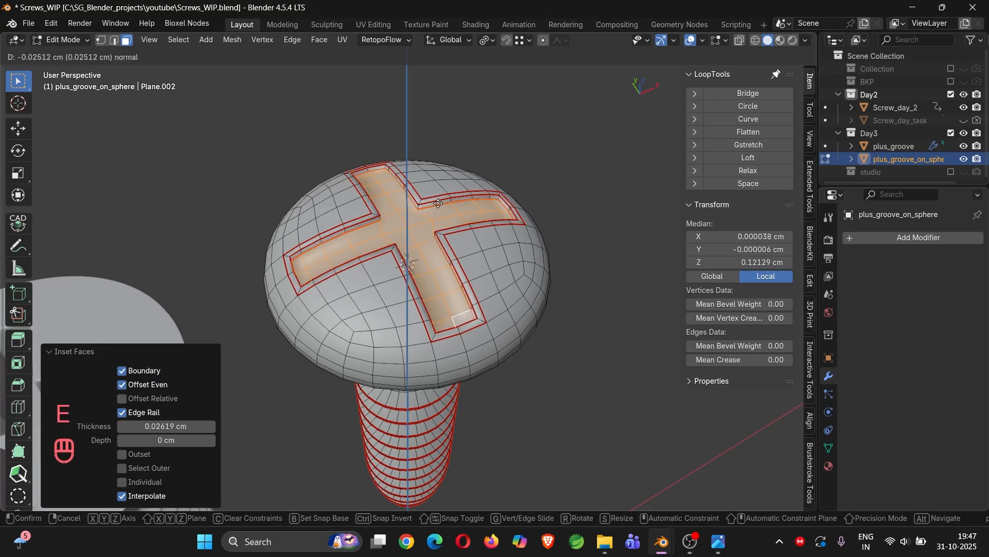
pyautogui.click(436, 233)
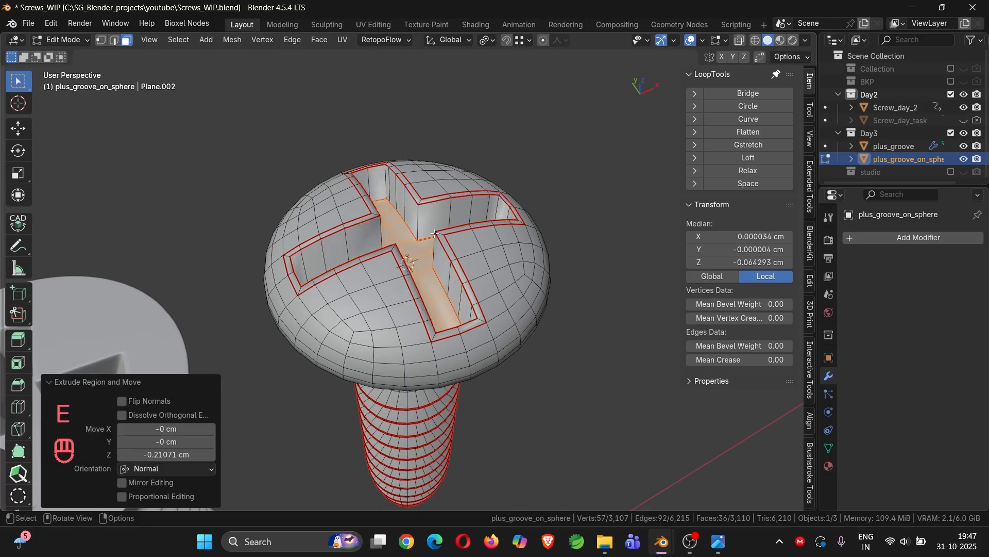
pyautogui.moveTo(436, 233); pyautogui.dragTo(424, 292, button='middle')
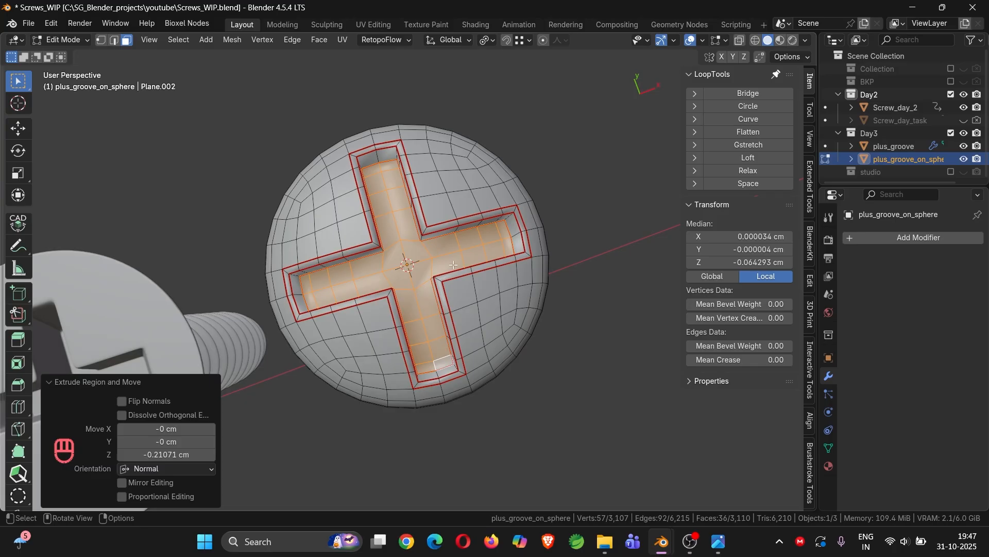
pyautogui.press('s')
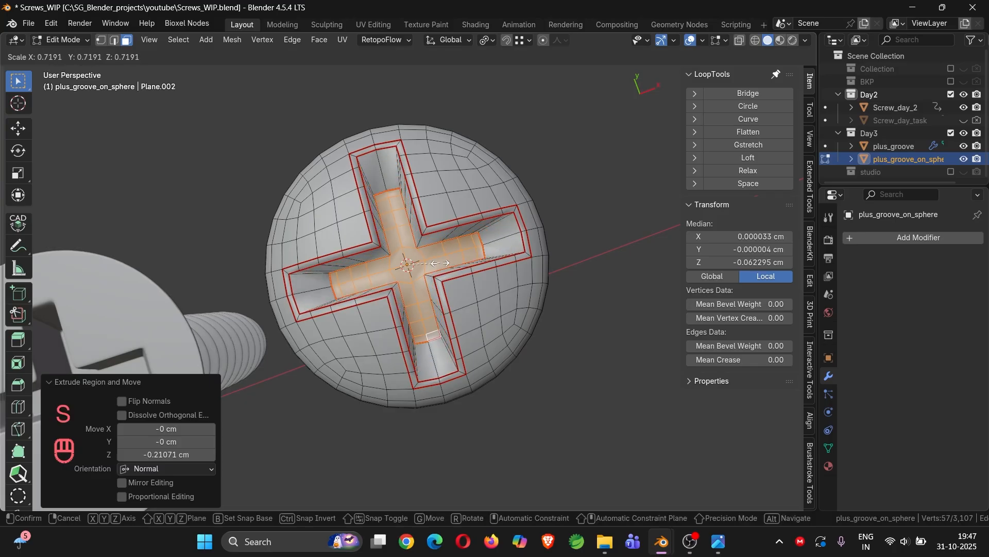
pyautogui.click(439, 263)
# Inset the plus groove's floor faces about 0.014 cm, and inset the full loop of groove wall faces about 0.018 cm.
pyautogui.press('i')
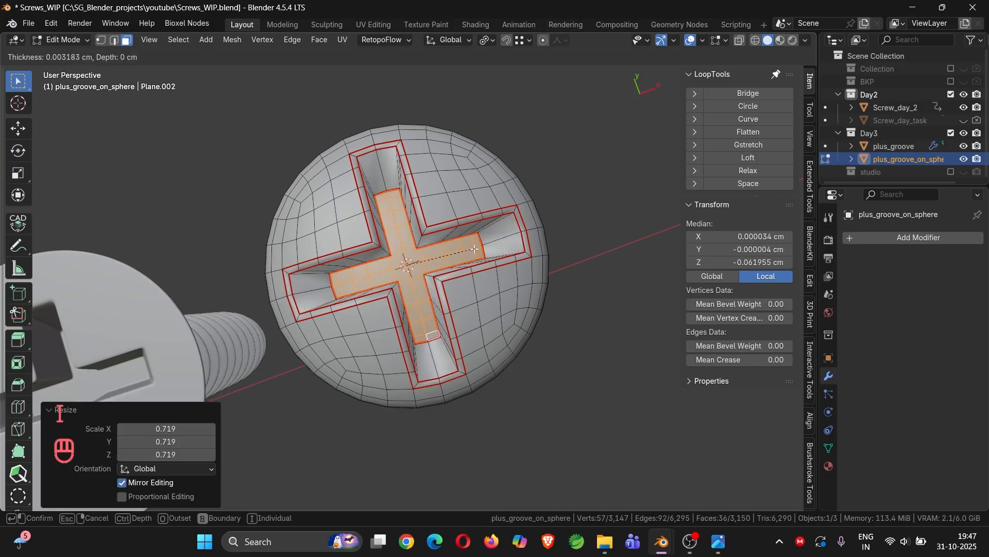
pyautogui.click(473, 251)
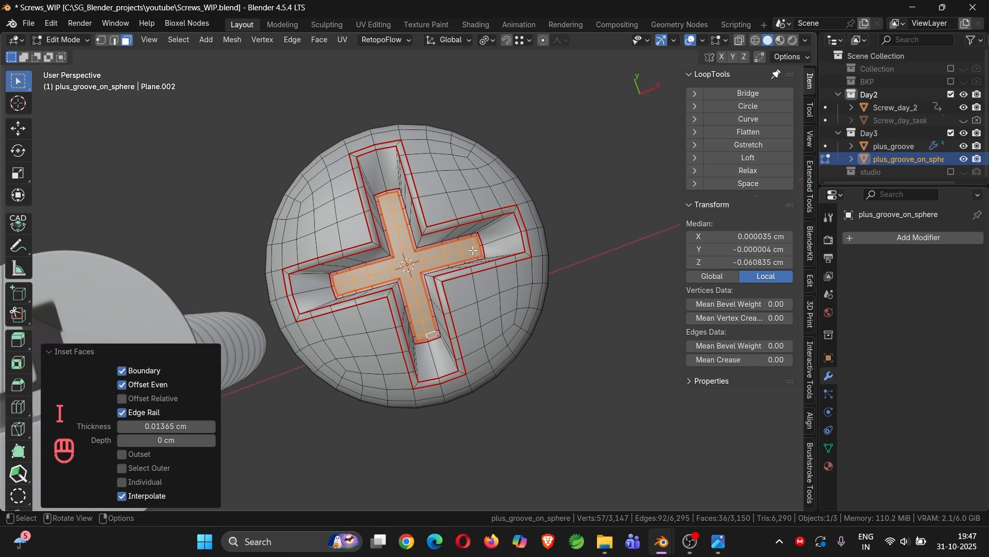
pyautogui.moveTo(473, 250); pyautogui.dragTo(420, 200, button='middle')
pyautogui.keyDown('alt'); pyautogui.click(420, 202); pyautogui.keyUp('alt')
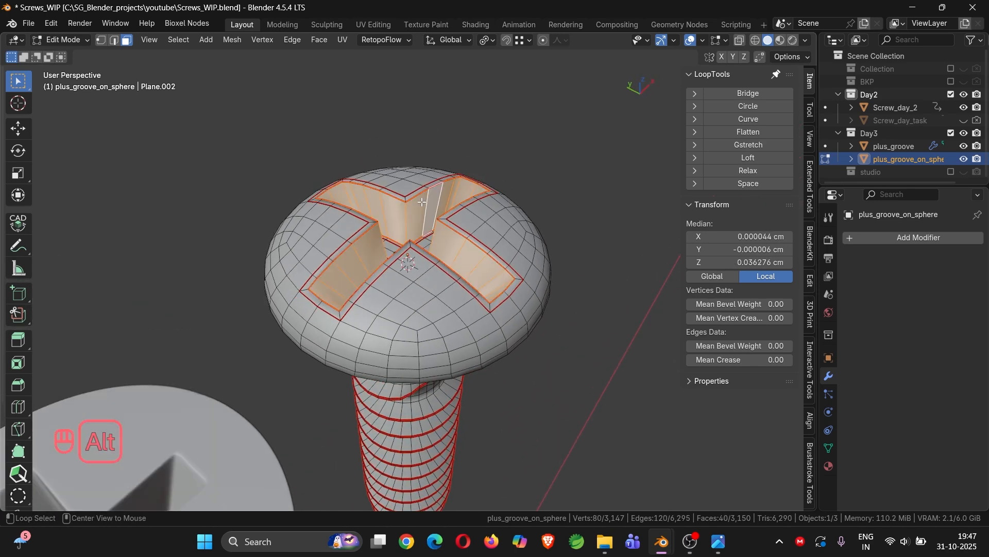
pyautogui.scroll(2, 418, 207)
pyautogui.scroll(2, 415, 212)
pyautogui.moveTo(379, 302); pyautogui.dragTo(412, 275, button='middle')
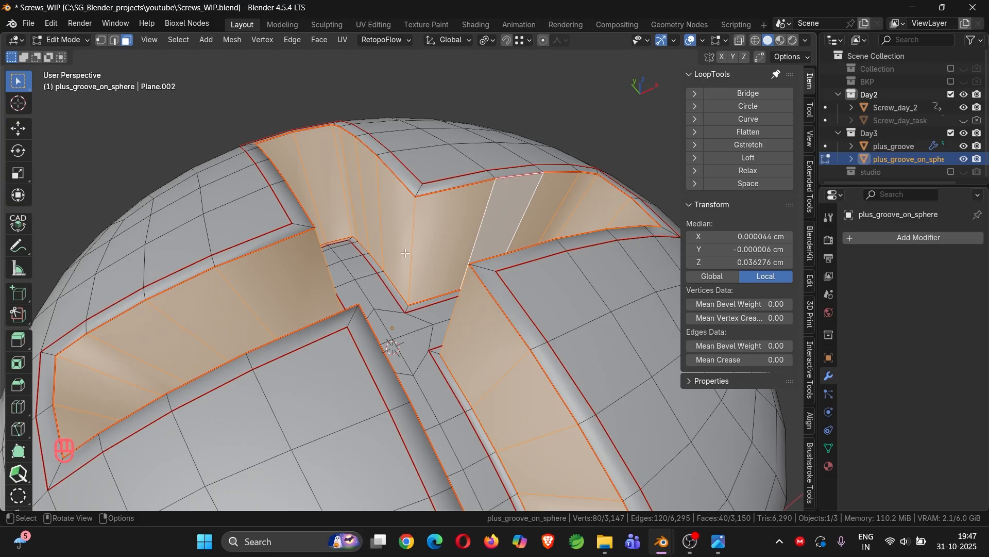
pyautogui.press('i')
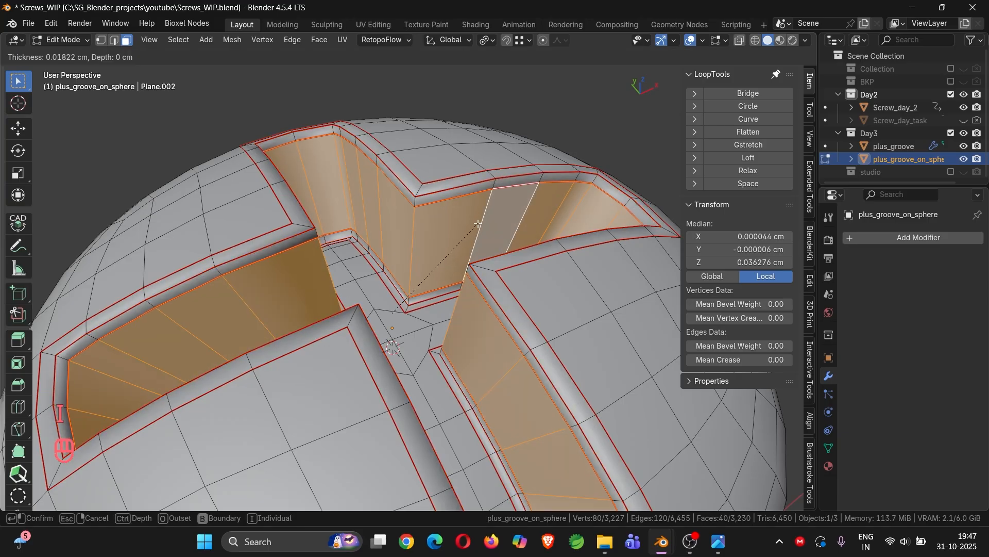
pyautogui.click(471, 227)
# Select the upper and lower inset edge loops running around the plus groove's walls.
pyautogui.click(436, 211)
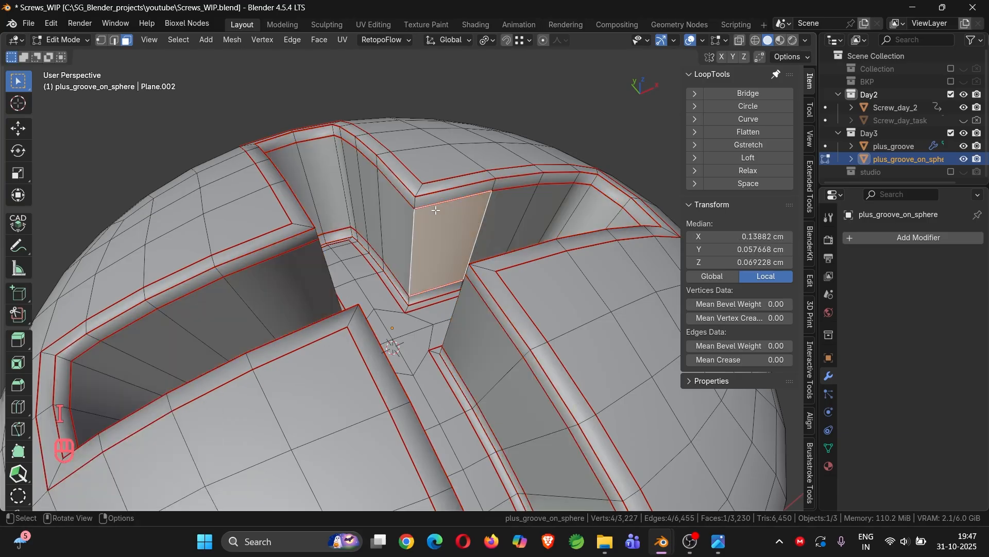
pyautogui.press('2')
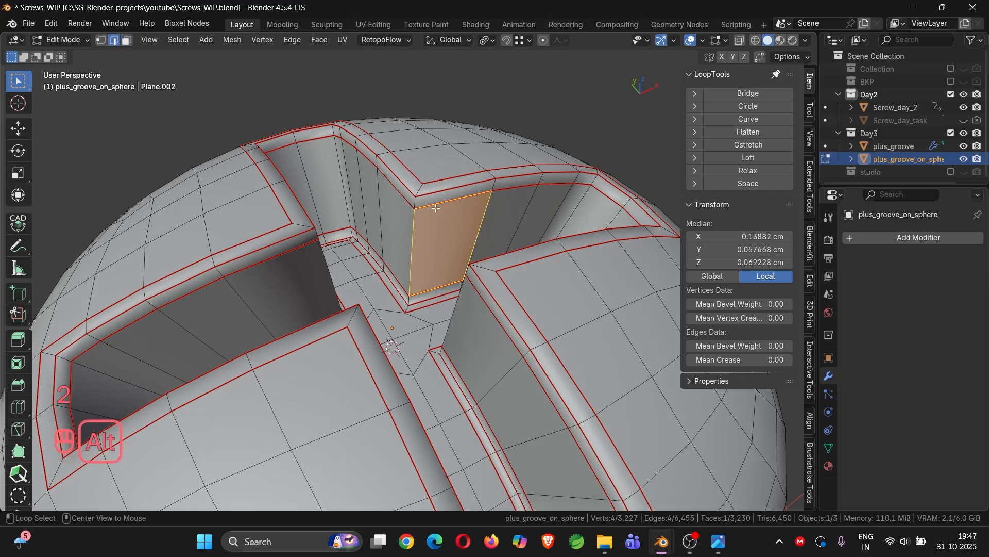
pyautogui.keyDown('alt'); pyautogui.keyDown('shift'); pyautogui.click(432, 271); pyautogui.keyUp('shift'); pyautogui.keyUp('alt')
pyautogui.keyDown('alt'); pyautogui.keyDown('shift'); pyautogui.click(434, 285); pyautogui.keyUp('shift'); pyautogui.keyUp('alt')
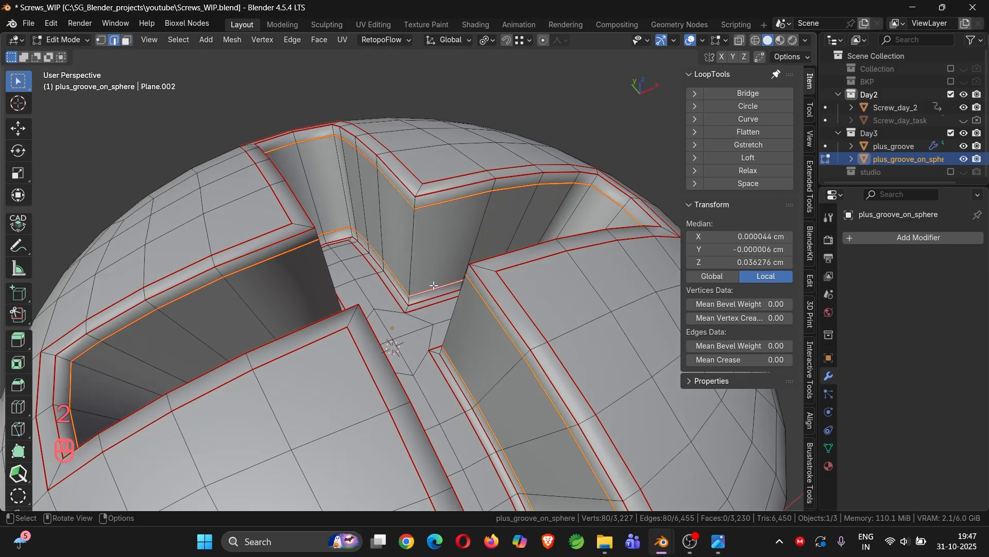
# Add two evenly spaced loop cuts around the plus groove's walls and return to Object Mode.
pyautogui.scroll(-5, 434, 286)
pyautogui.moveTo(424, 273)
pyautogui.mouseDown(button='middle')
pyautogui.moveTo(464, 273)
pyautogui.moveTo(425, 273)
pyautogui.mouseUp(button='middle')
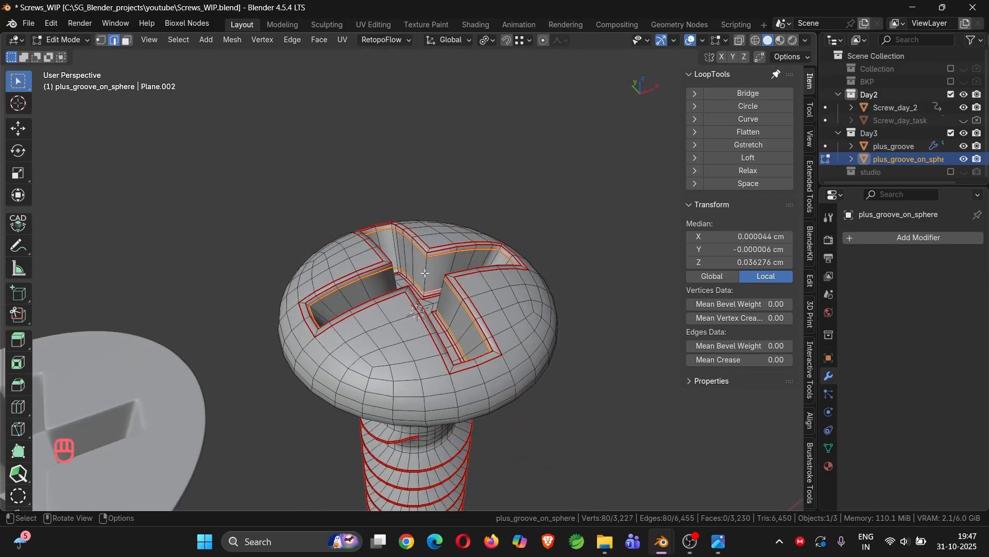
pyautogui.scroll(2, 425, 273)
pyautogui.hotkey('ctrl', 'r')
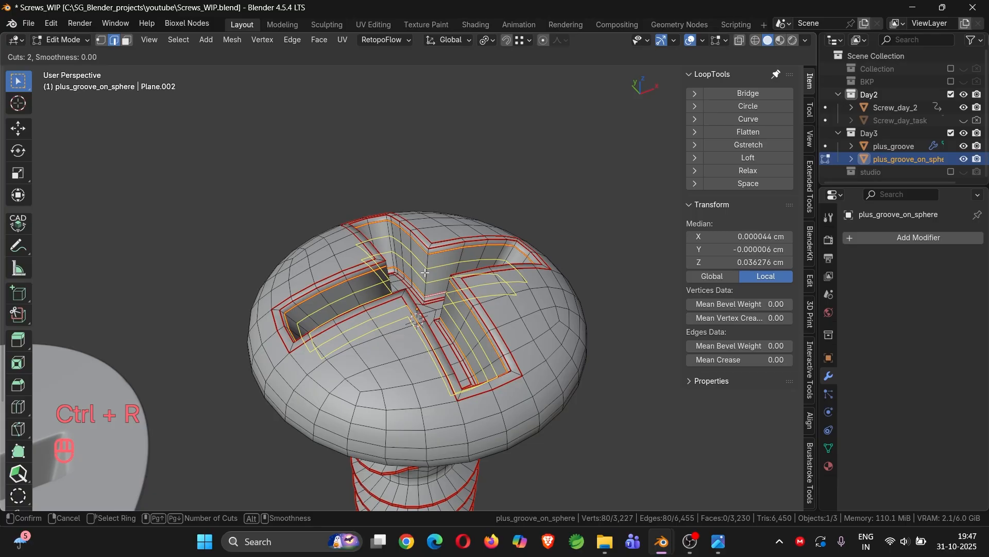
pyautogui.click(425, 272)
pyautogui.rightClick(425, 272)
pyautogui.press('Tab')
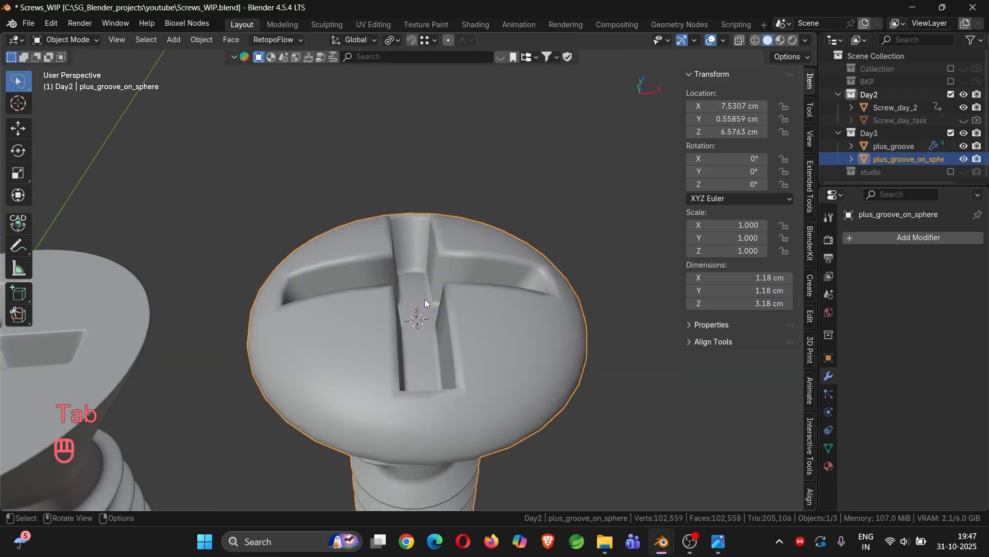
# Add a level 2 Catmull-Clark subdivision to the spherical-head screw and check the smoothed plus groove.
pyautogui.moveTo(424, 299); pyautogui.dragTo(335, 279, button='middle')
pyautogui.hotkey('ctrl', '2')
pyautogui.scroll(5, 417, 243)
pyautogui.moveTo(416, 243)
pyautogui.mouseDown(button='middle')
pyautogui.moveTo(518, 265)
pyautogui.moveTo(537, 259)
pyautogui.moveTo(605, 282)
pyautogui.moveTo(553, 310)
pyautogui.moveTo(463, 298)
pyautogui.mouseUp(button='middle')
pyautogui.scroll(-2, 463, 298)
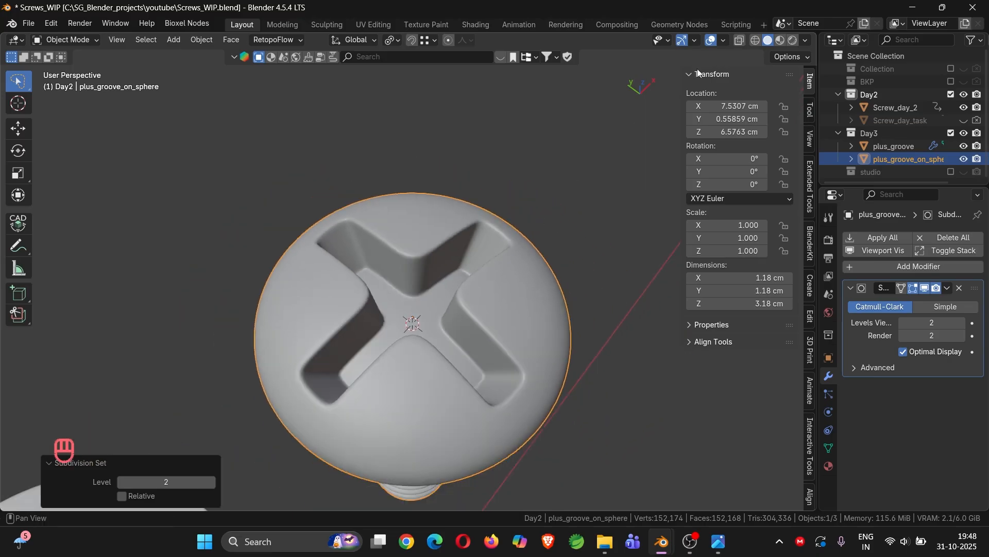
# Switch the viewport's solid shading lighting from Studio to MatCap and view the screw head with it.
pyautogui.click(807, 40)
pyautogui.click(798, 132)
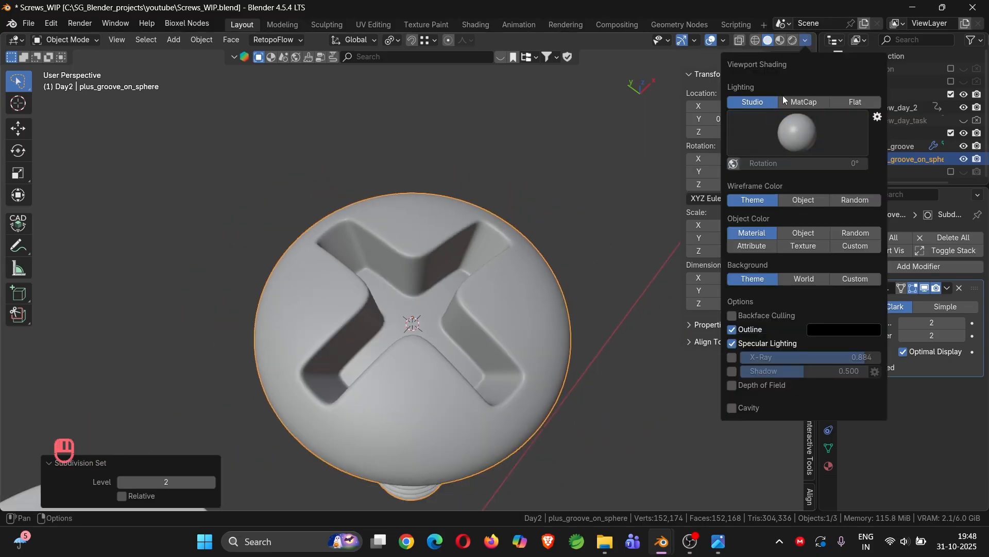
pyautogui.click(802, 103)
pyautogui.moveTo(592, 237)
pyautogui.mouseDown(button='middle')
pyautogui.moveTo(523, 259)
pyautogui.moveTo(373, 240)
pyautogui.moveTo(370, 195)
pyautogui.moveTo(452, 181)
pyautogui.moveTo(523, 208)
pyautogui.moveTo(480, 255)
pyautogui.moveTo(494, 242)
pyautogui.mouseUp(button='middle')
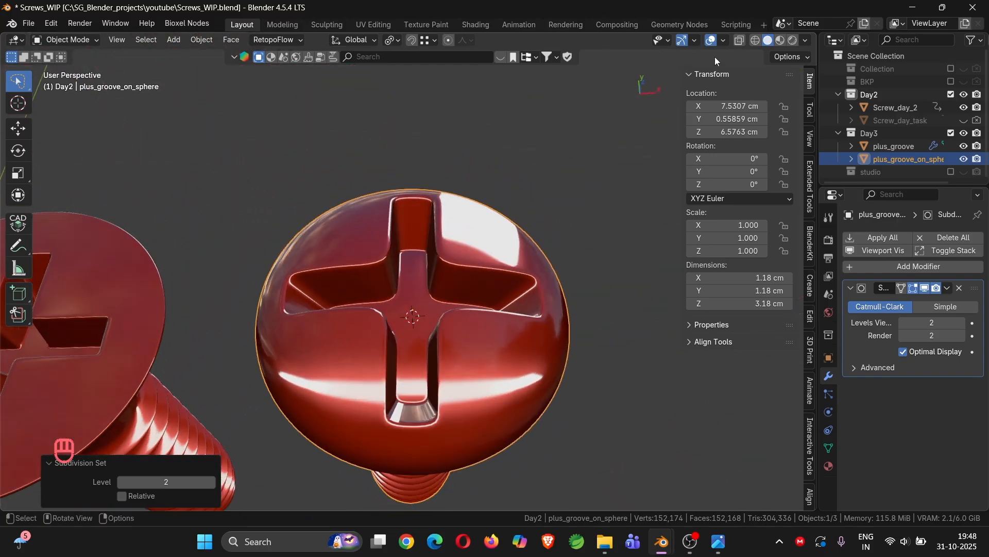
# Apply the horizontal zebra-stripe MatCap and examine the surface flow over the head and groove.
pyautogui.click(805, 40)
pyautogui.click(793, 125)
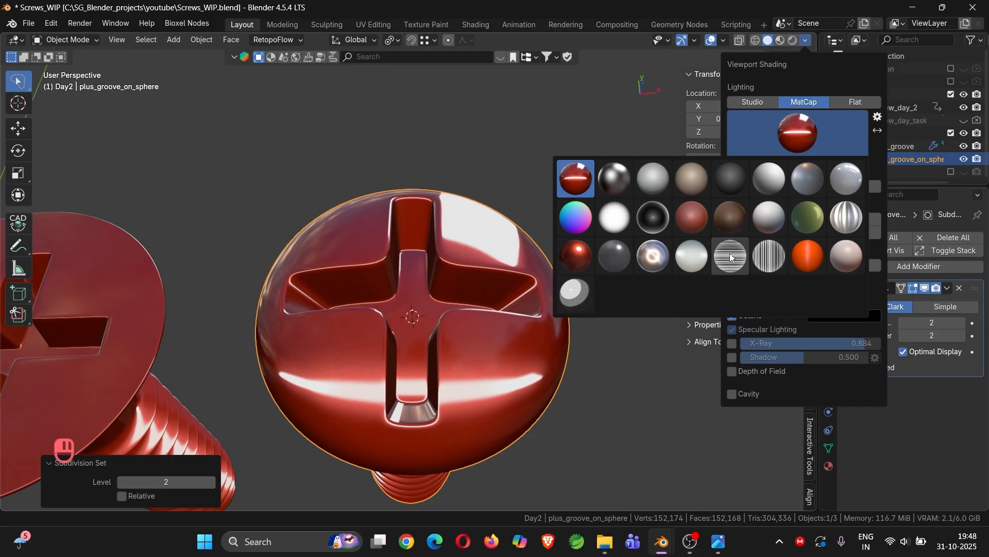
pyautogui.click(728, 253)
pyautogui.moveTo(567, 247)
pyautogui.mouseDown(button='middle')
pyautogui.moveTo(564, 278)
pyautogui.moveTo(561, 227)
pyautogui.moveTo(563, 258)
pyautogui.moveTo(564, 242)
pyautogui.mouseUp(button='middle')
# Change the MatCap to the dark glossy metal one and view the spherical-head screw beside the other screws.
pyautogui.click(805, 41)
pyautogui.click(810, 131)
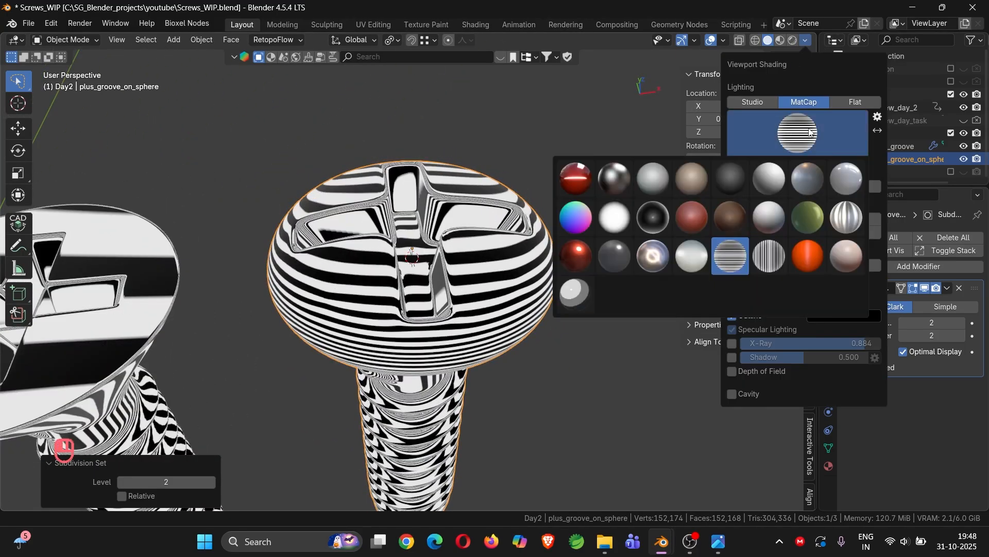
pyautogui.click(612, 180)
pyautogui.moveTo(611, 183)
pyautogui.mouseDown(button='middle')
pyautogui.moveTo(457, 301)
pyautogui.moveTo(305, 231)
pyautogui.moveTo(392, 244)
pyautogui.moveTo(456, 237)
pyautogui.moveTo(439, 239)
pyautogui.moveTo(437, 258)
pyautogui.mouseUp(button='middle')
pyautogui.scroll(-4, 453, 236)
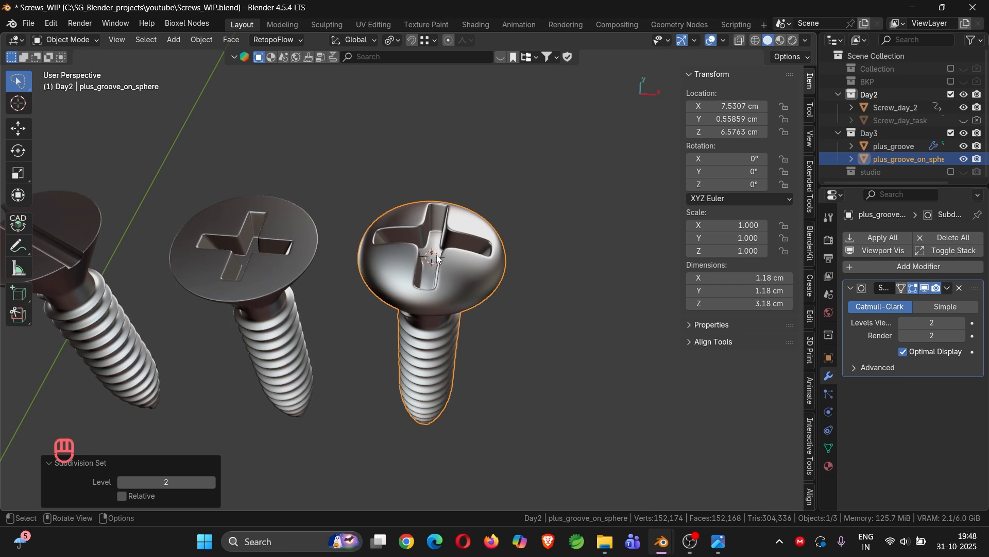